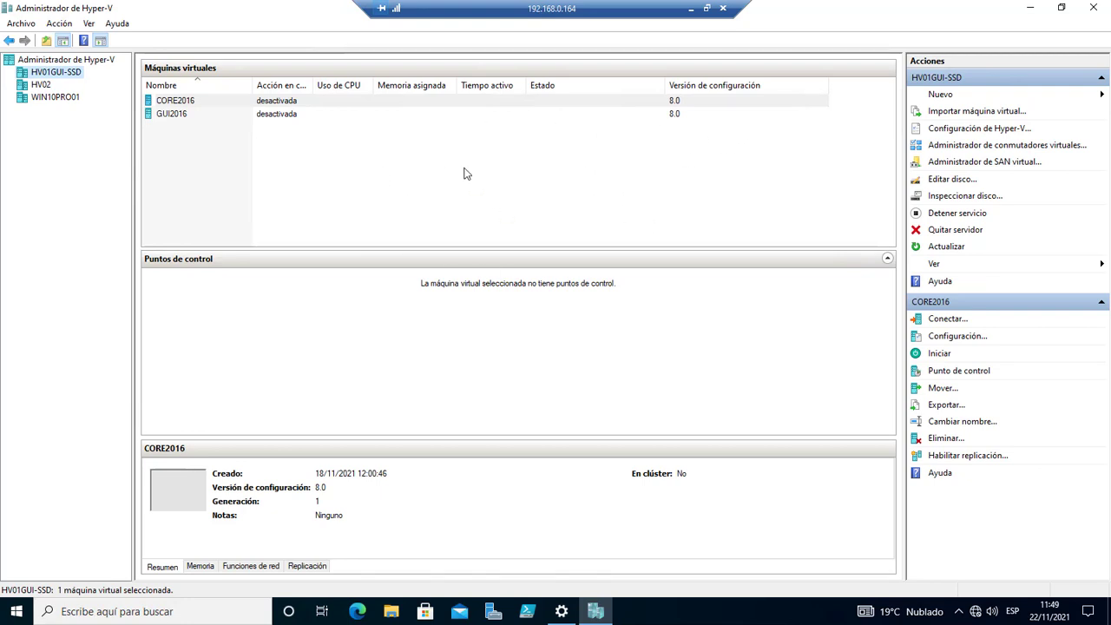
# Start a new virtual hard disk wizard, keeping VHDX format and Expansión dinámica type.
pyautogui.click(942, 95)
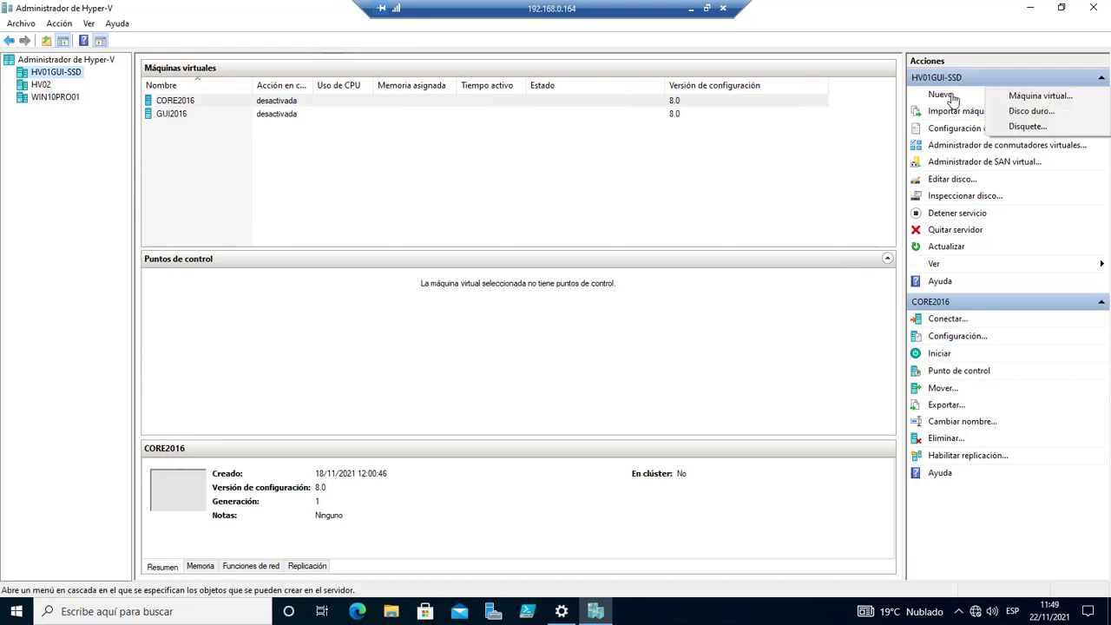
pyautogui.click(1033, 111)
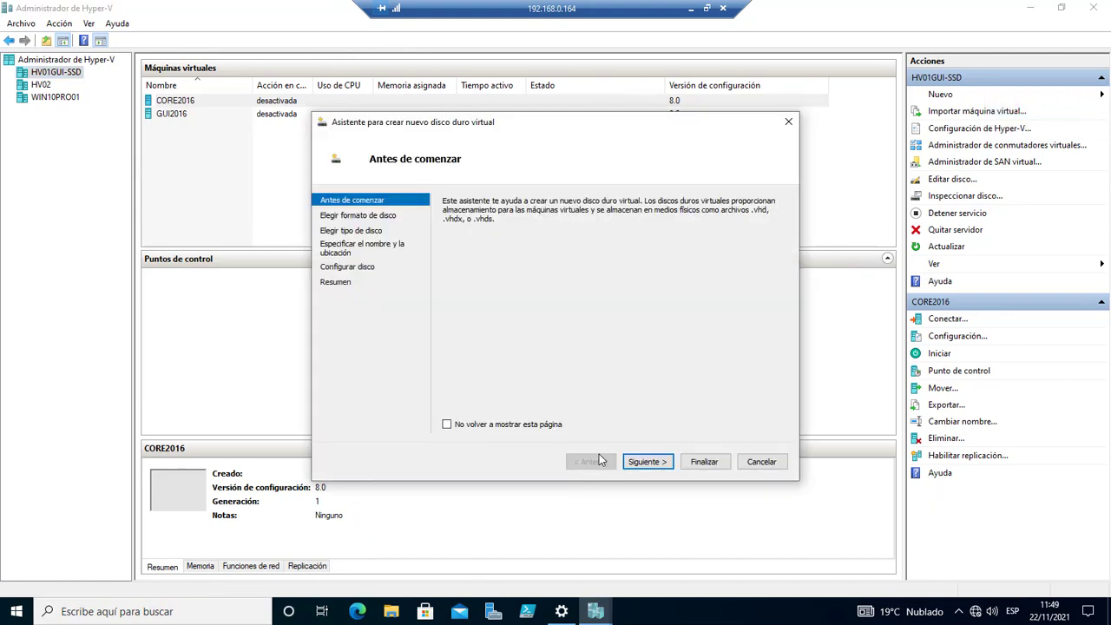
pyautogui.click(645, 462)
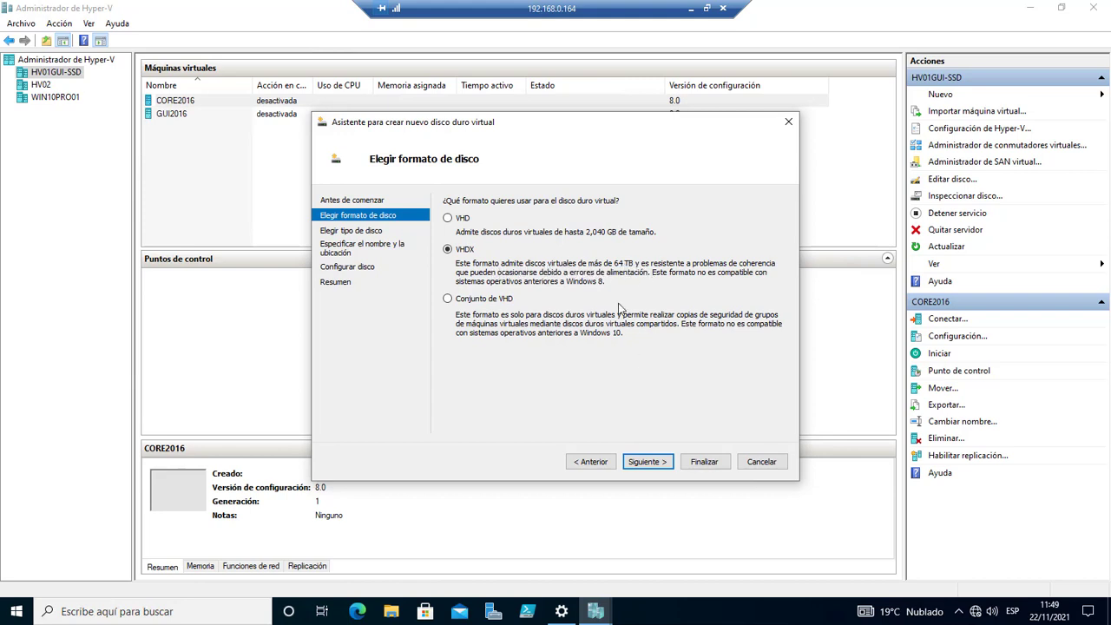
pyautogui.click(647, 462)
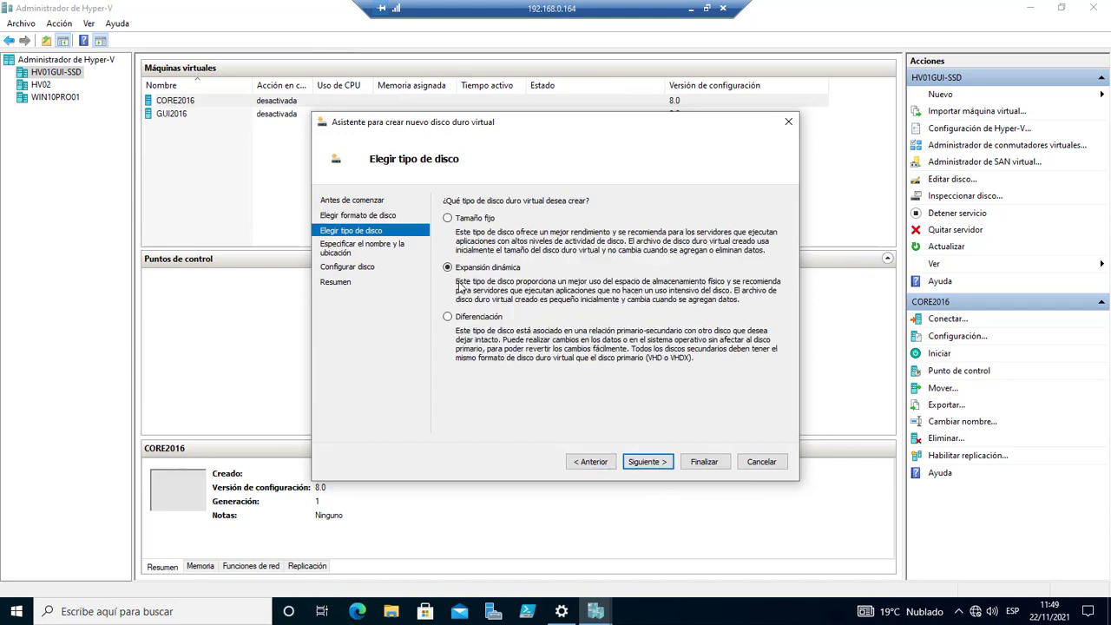
pyautogui.click(650, 464)
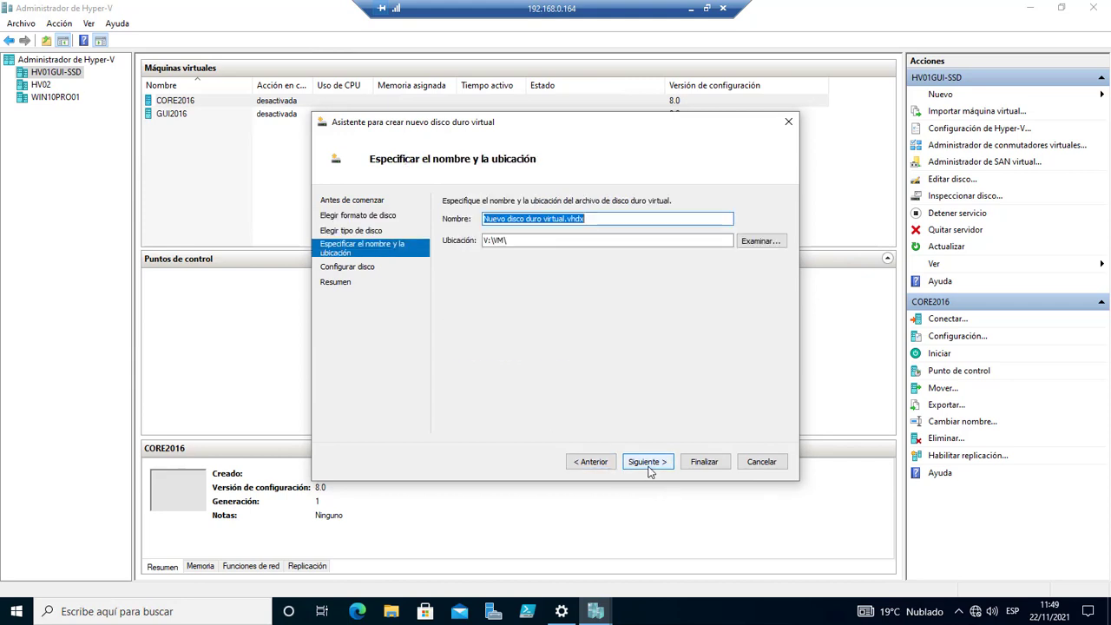
# Replace the default name with 2016hdd2.vhdx and leave the location as V:\VM\.
pyautogui.click(565, 218)
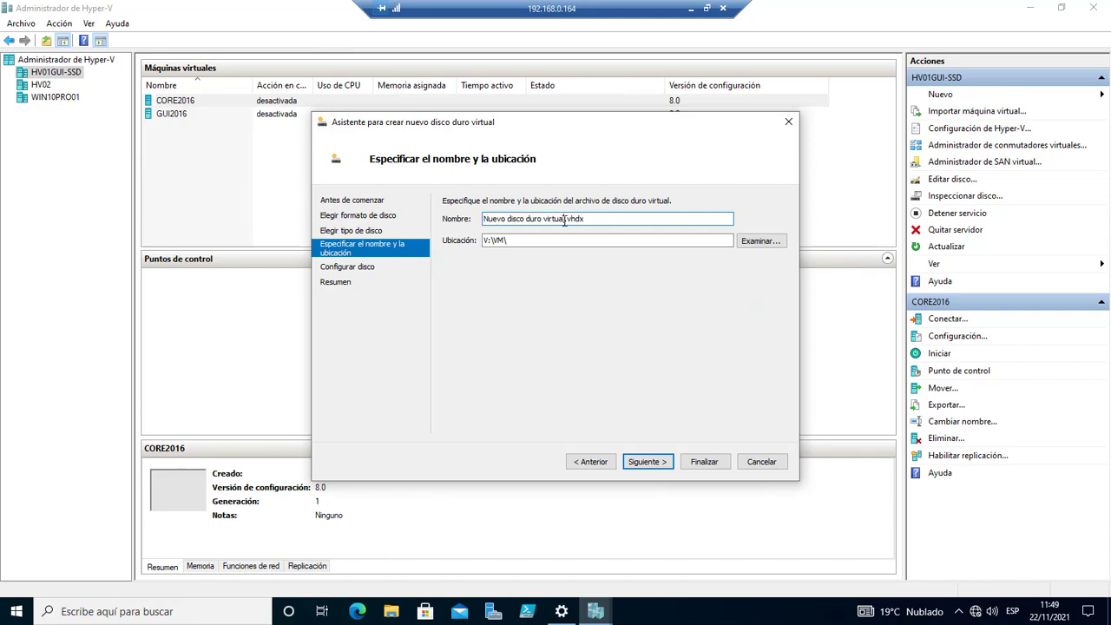
pyautogui.moveTo(565, 219); pyautogui.dragTo(450, 224)
pyautogui.press('BackSpace')
pyautogui.press('Delete')
pyautogui.write('2016hdd.')
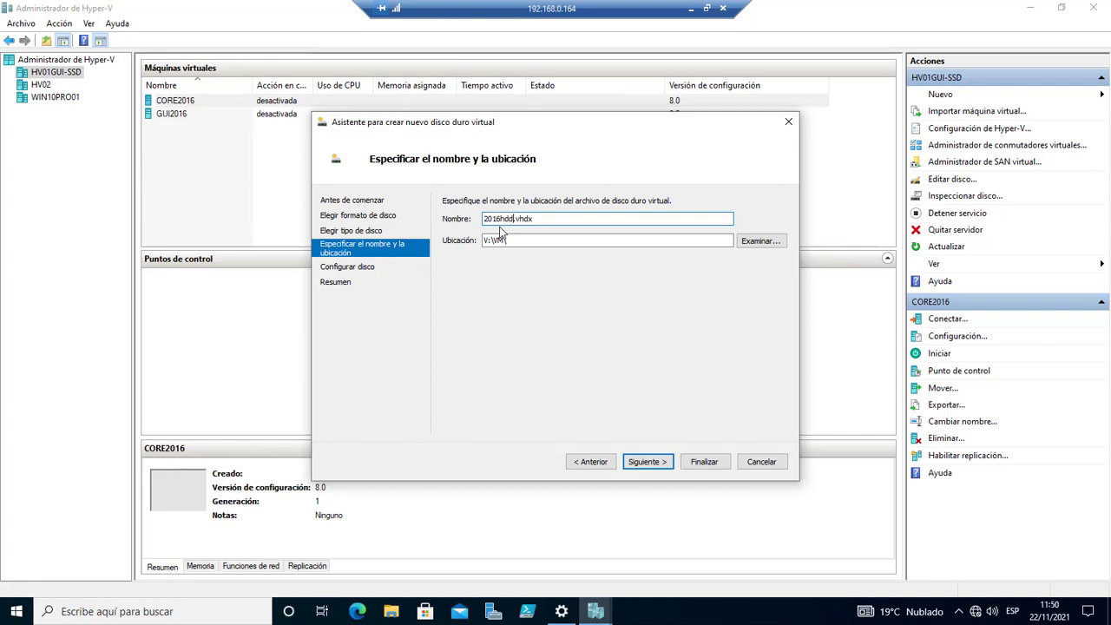
pyautogui.write('2')
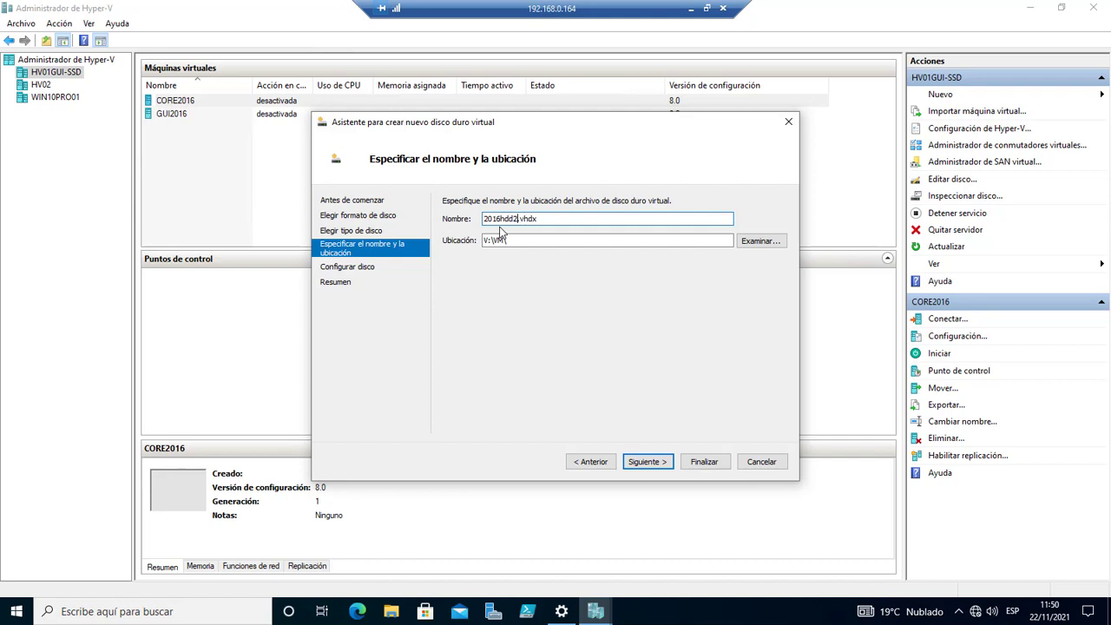
pyautogui.doubleClick(492, 245)
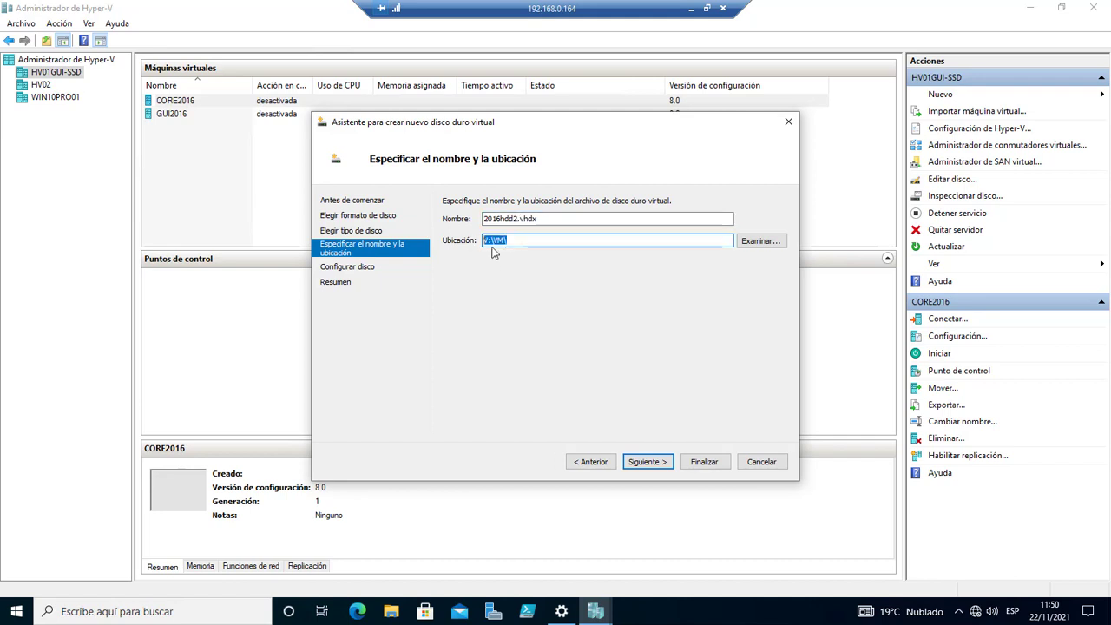
pyautogui.click(518, 240)
pyautogui.moveTo(521, 240); pyautogui.dragTo(457, 240)
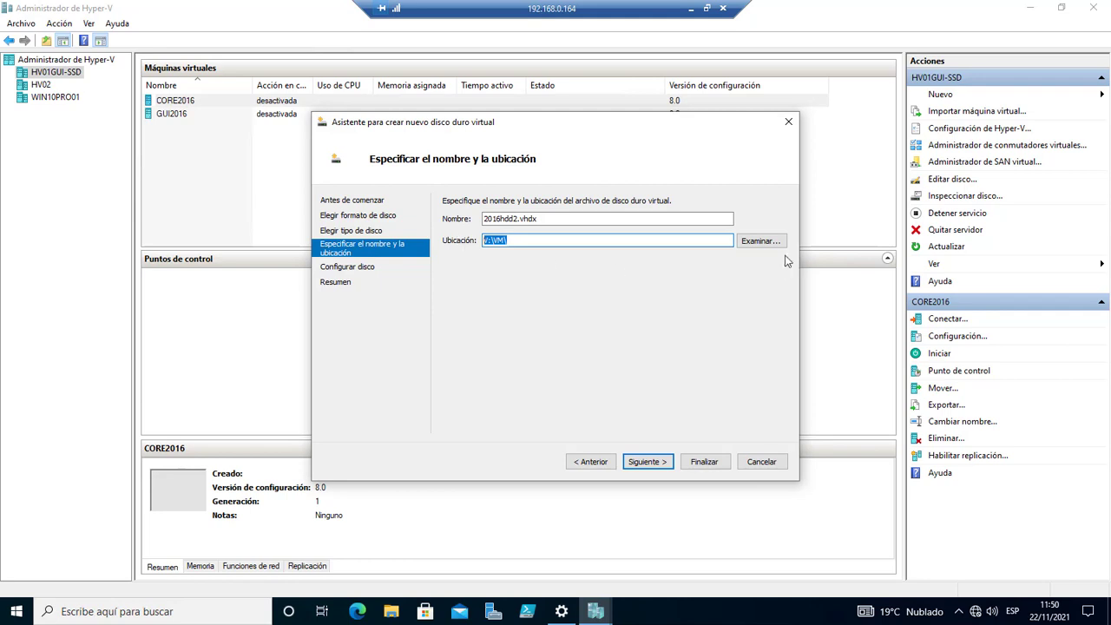
pyautogui.click(518, 240)
pyautogui.moveTo(533, 240); pyautogui.dragTo(405, 249)
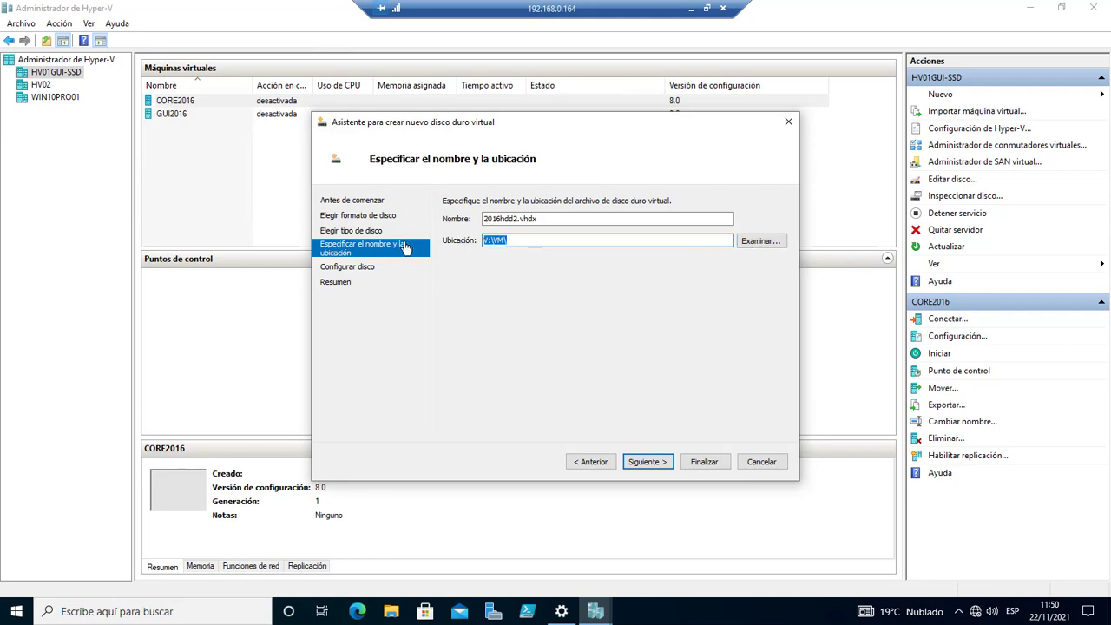
# Change the disk size from 127 to 100 GB and finish creating 2016hdd2.vhdx.
pyautogui.click(647, 463)
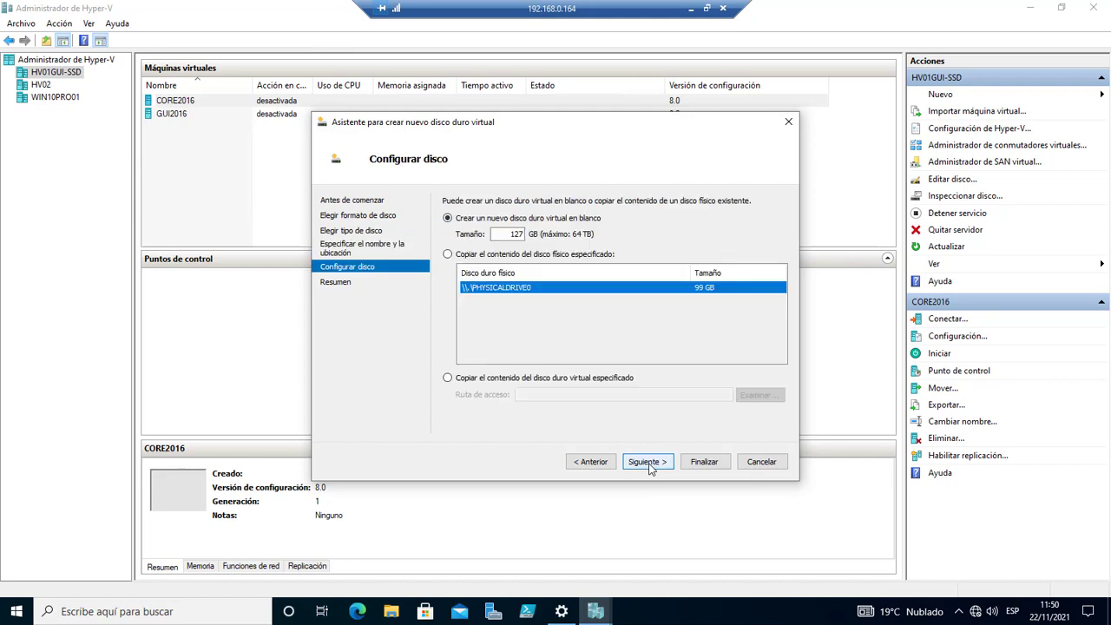
pyautogui.moveTo(505, 234); pyautogui.dragTo(551, 234)
pyautogui.write('100')
pyautogui.click(657, 461)
pyautogui.click(699, 463)
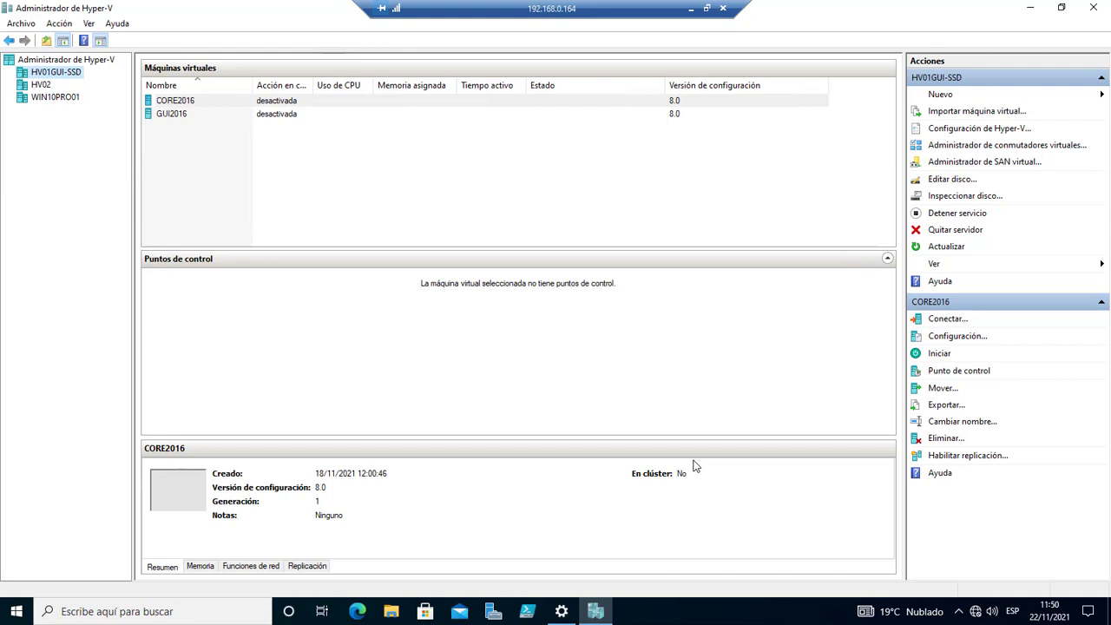
# Open GUI2016's Configuración and add a hard drive to its Controladora SCSI.
pyautogui.click(181, 121)
pyautogui.rightClick(184, 122)
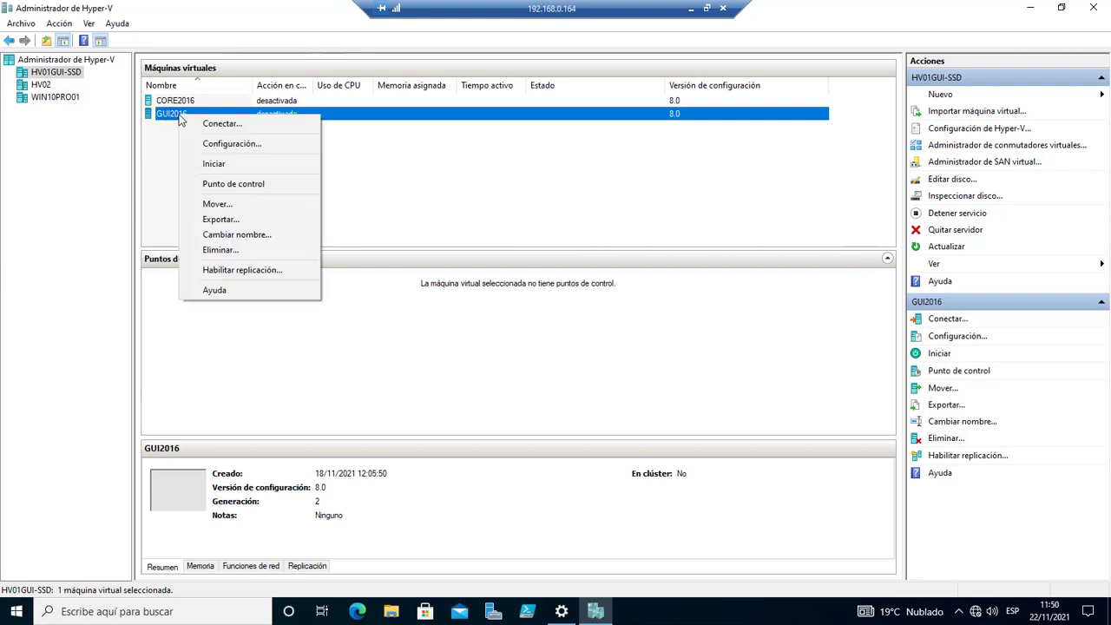
pyautogui.click(245, 146)
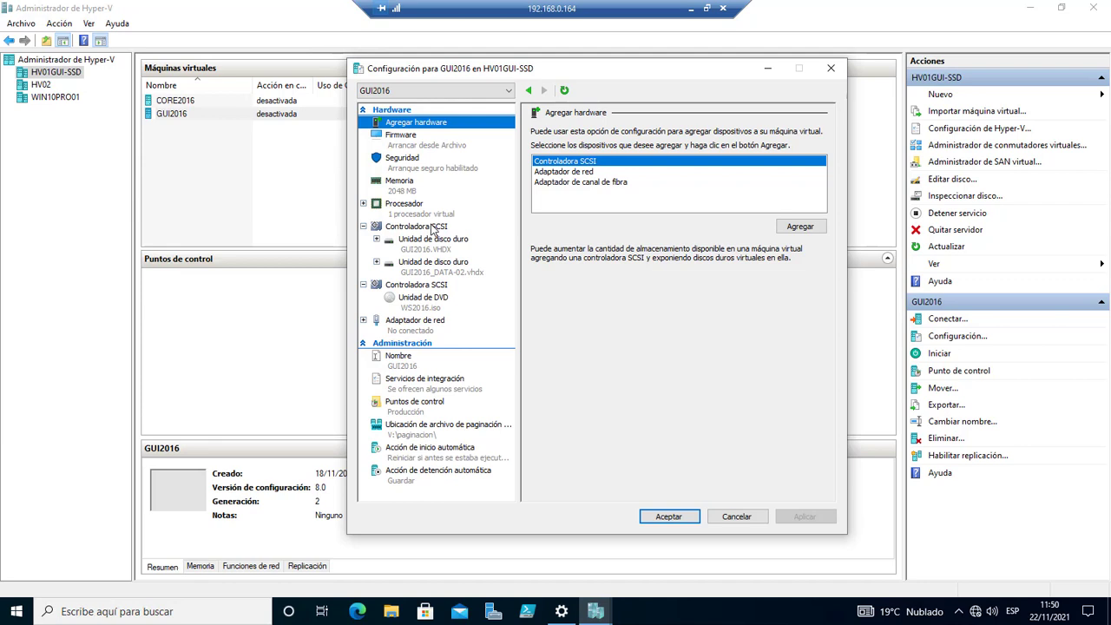
pyautogui.click(432, 227)
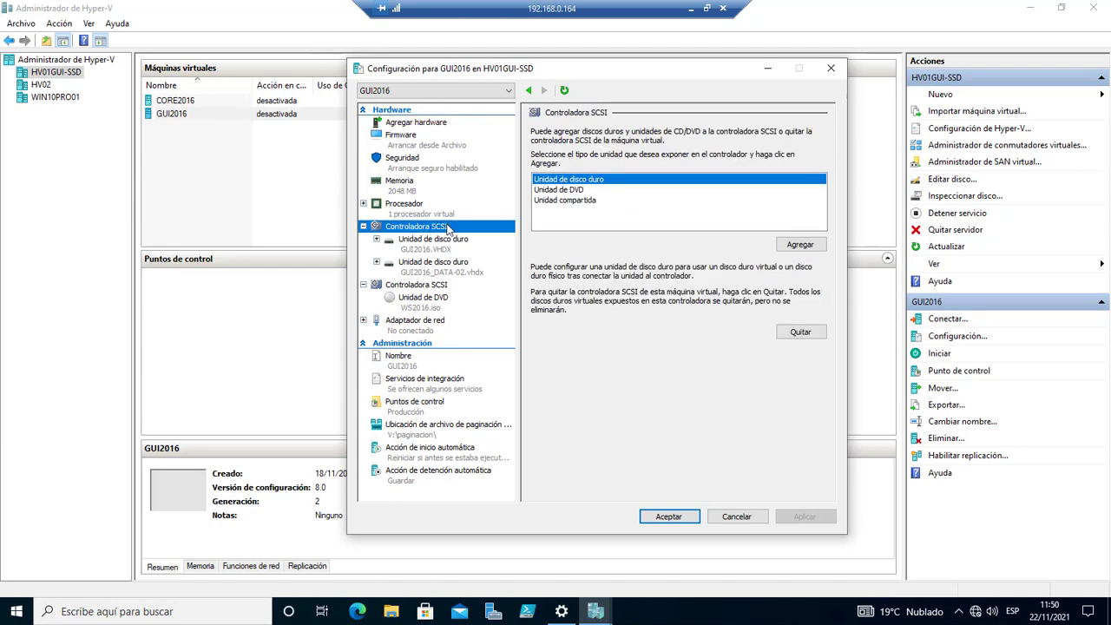
pyautogui.click(800, 244)
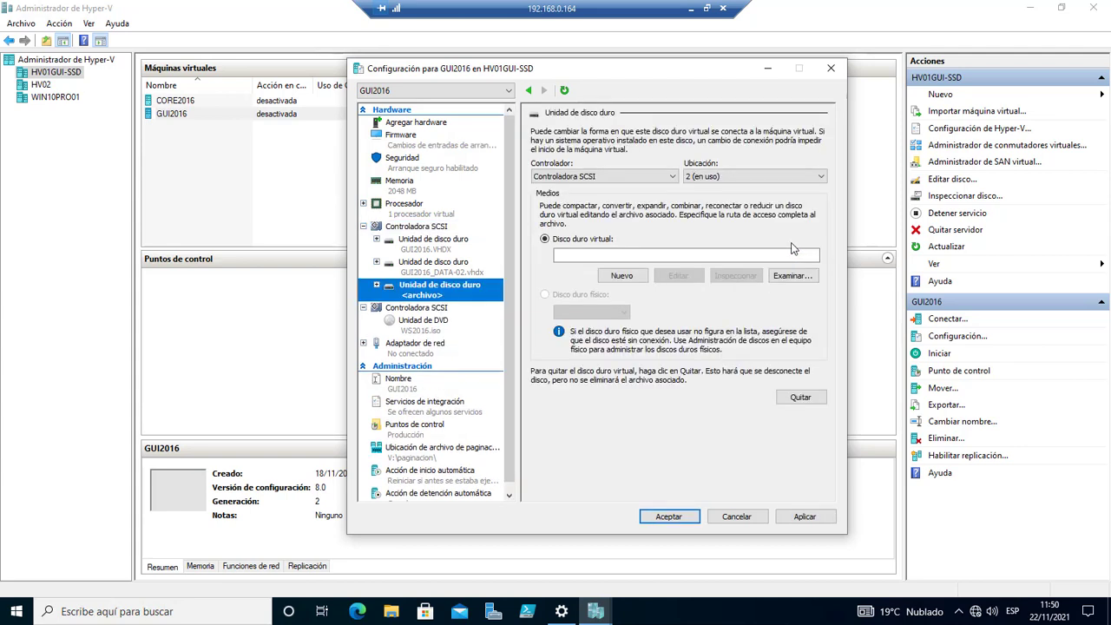
# Attach the existing V:\vm\2016hdd2.vhdx file to the new drive instead of creating a disk.
pyautogui.click(623, 278)
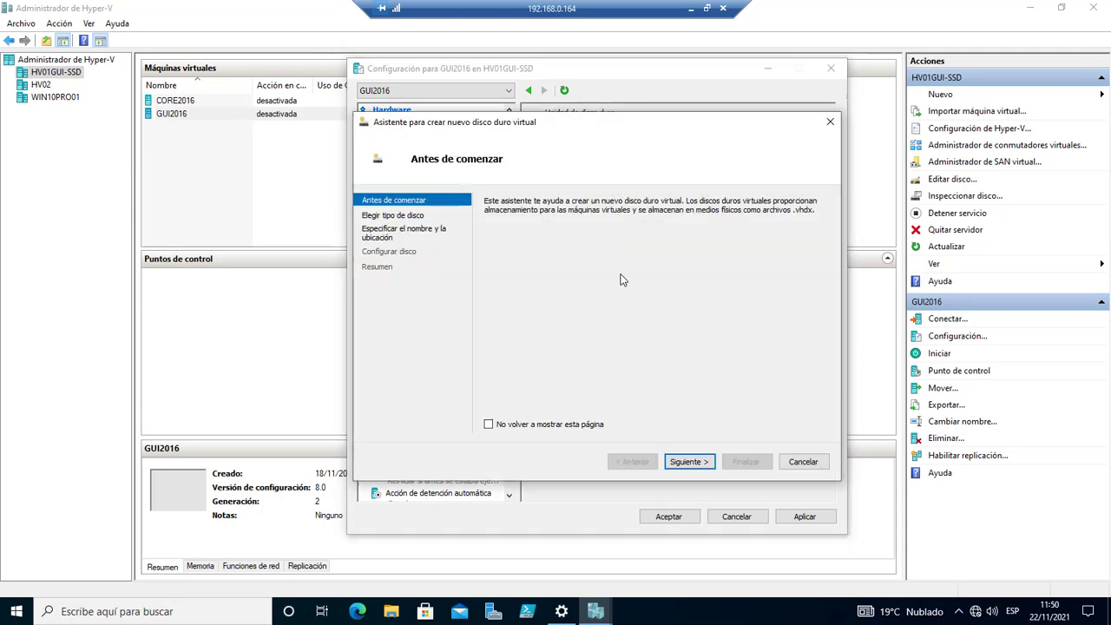
pyautogui.click(686, 461)
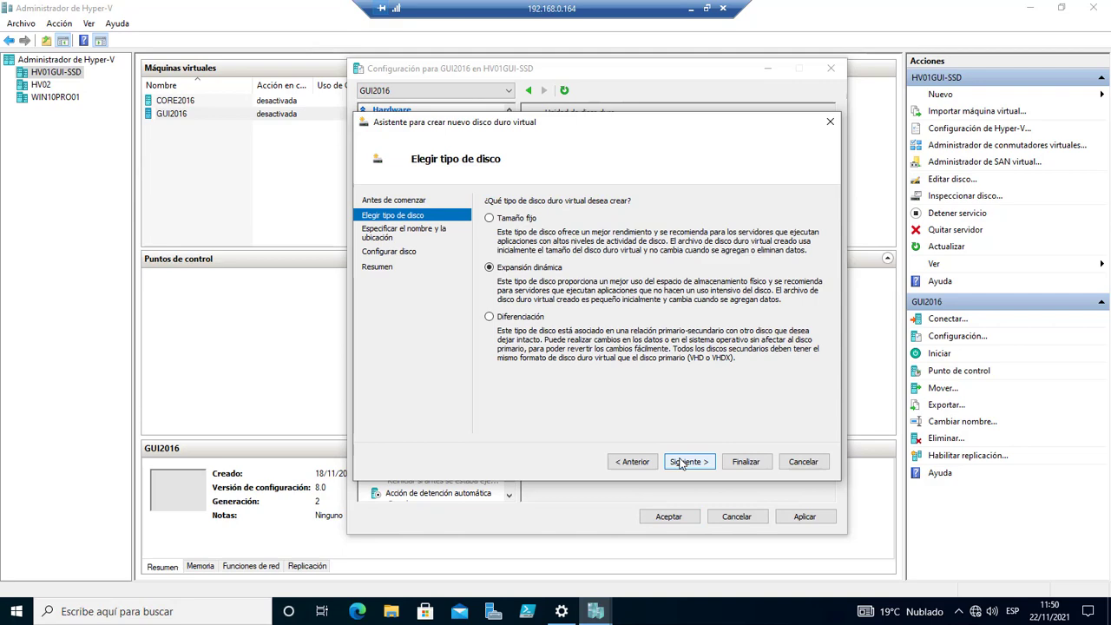
pyautogui.click(816, 464)
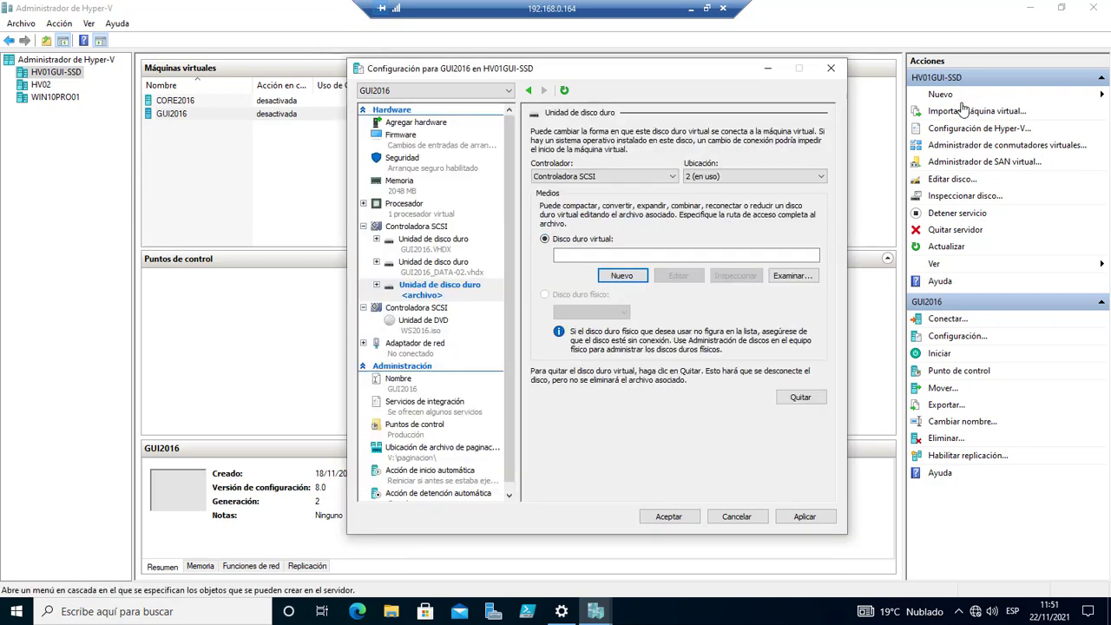
pyautogui.click(799, 276)
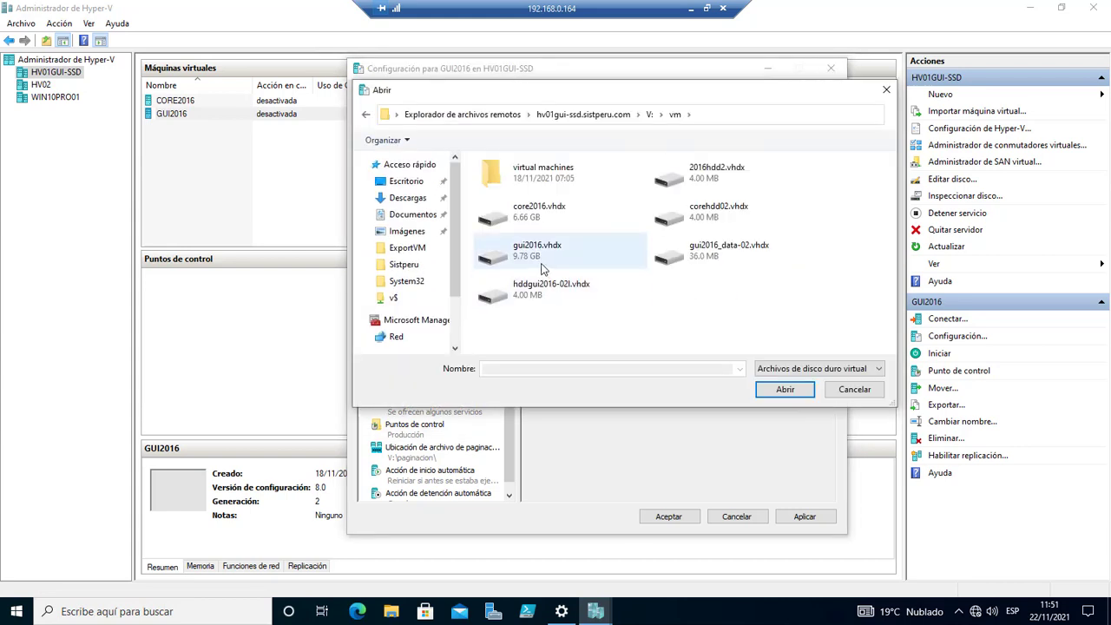
pyautogui.click(692, 184)
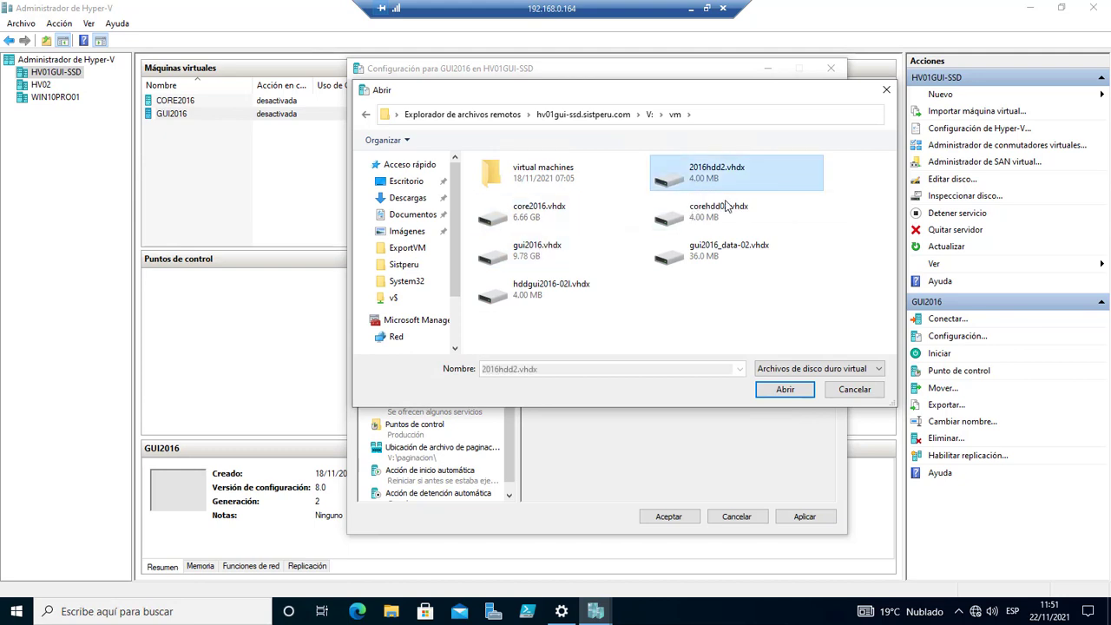
pyautogui.click(785, 390)
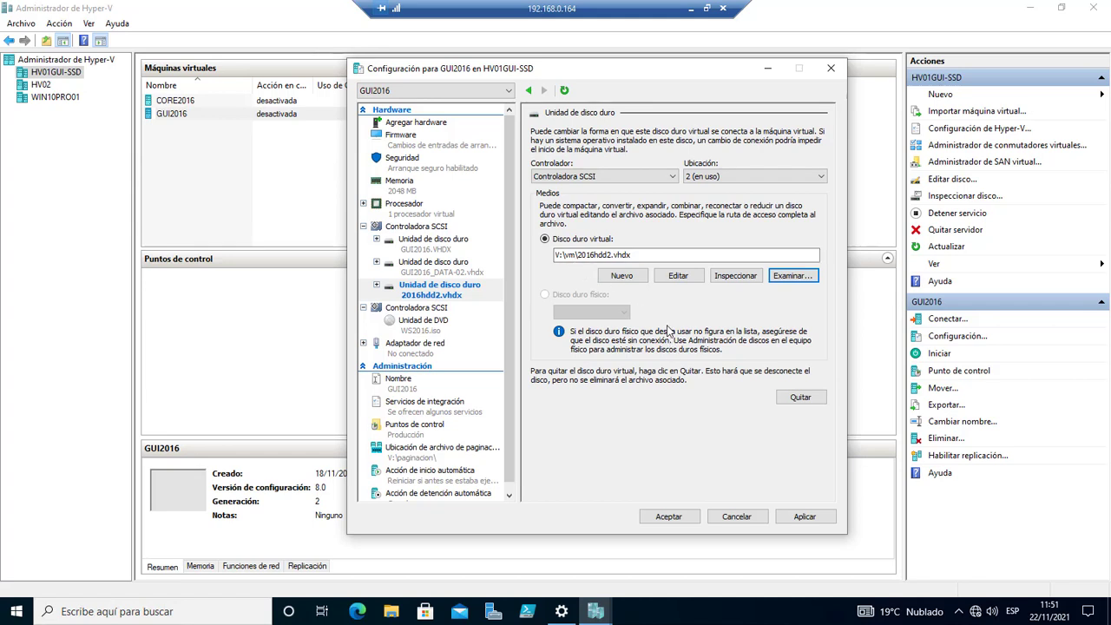
# Apply the drive in SCSI slot 2, review all three hard drives, and close GUI2016's settings.
pyautogui.click(813, 517)
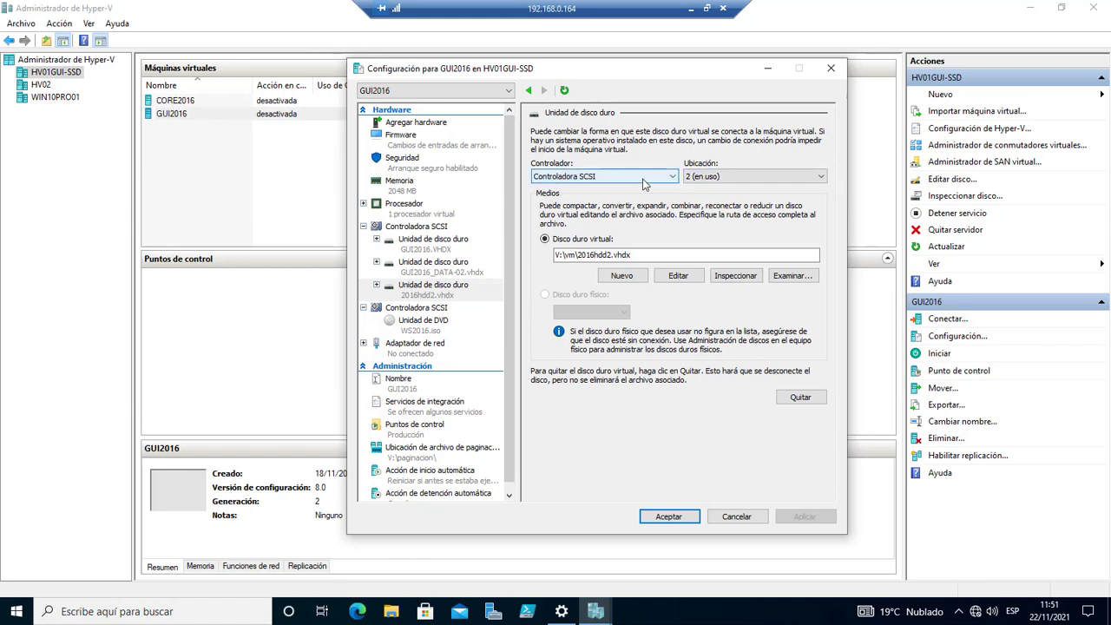
pyautogui.click(724, 177)
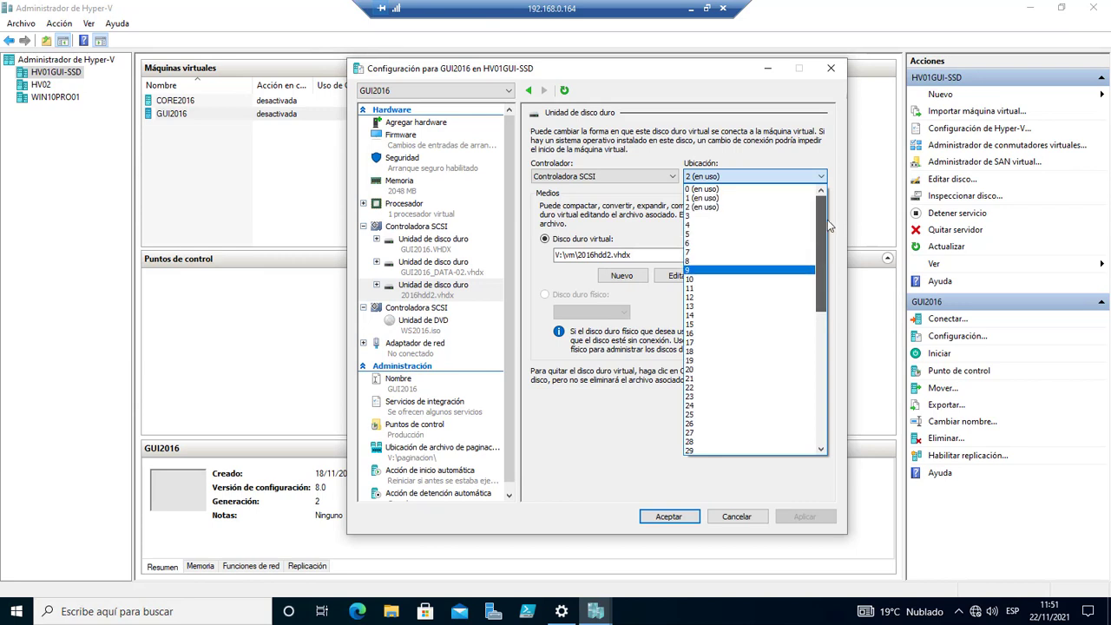
pyautogui.click(627, 442)
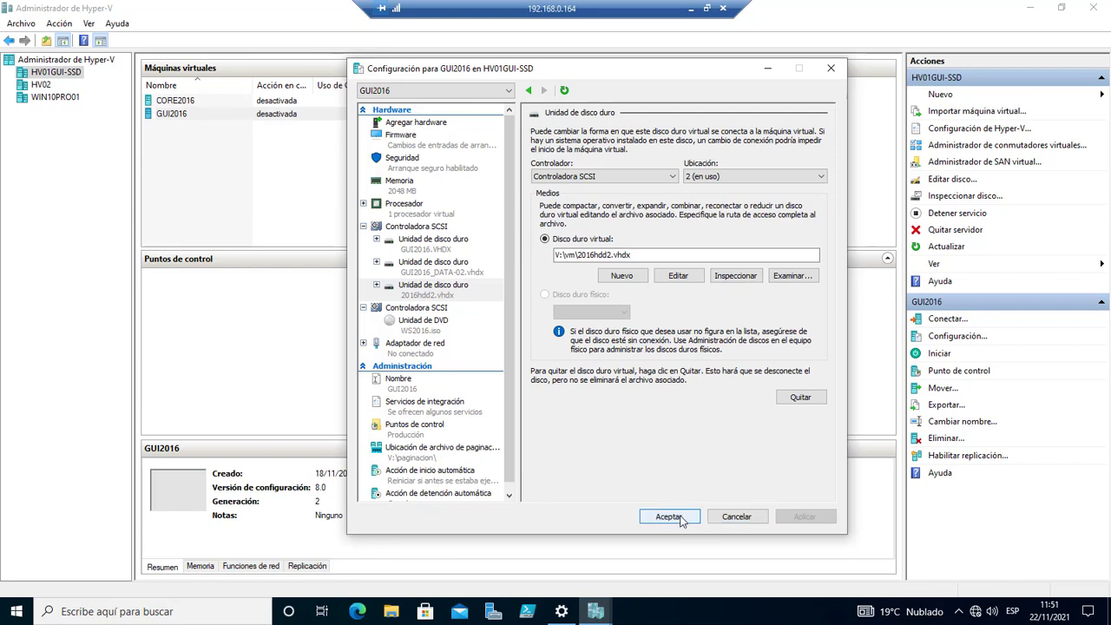
pyautogui.click(435, 248)
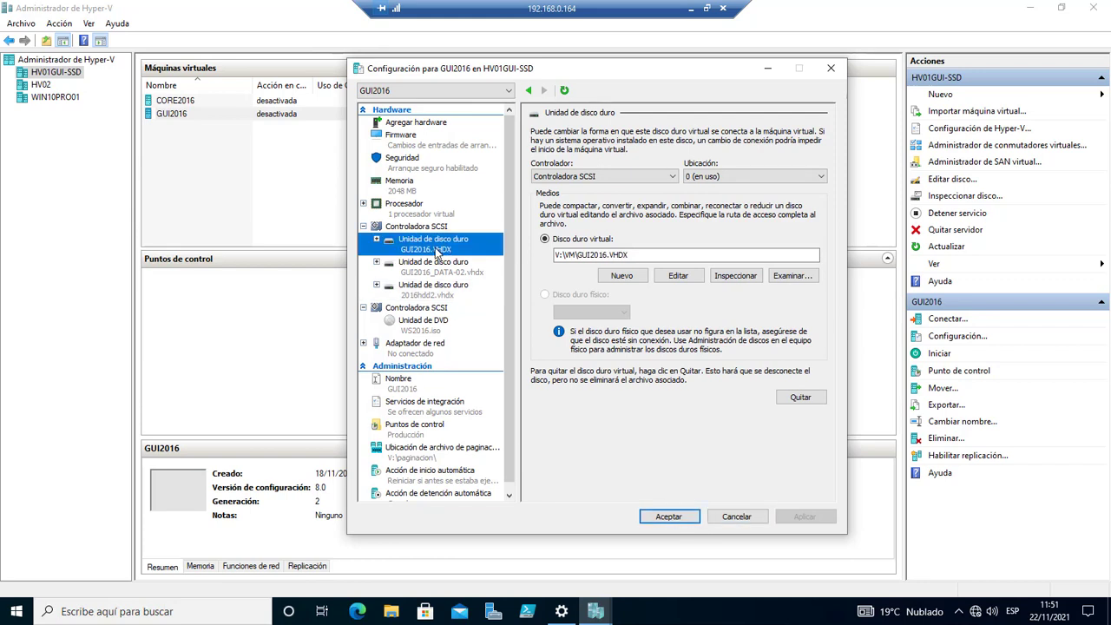
pyautogui.click(452, 276)
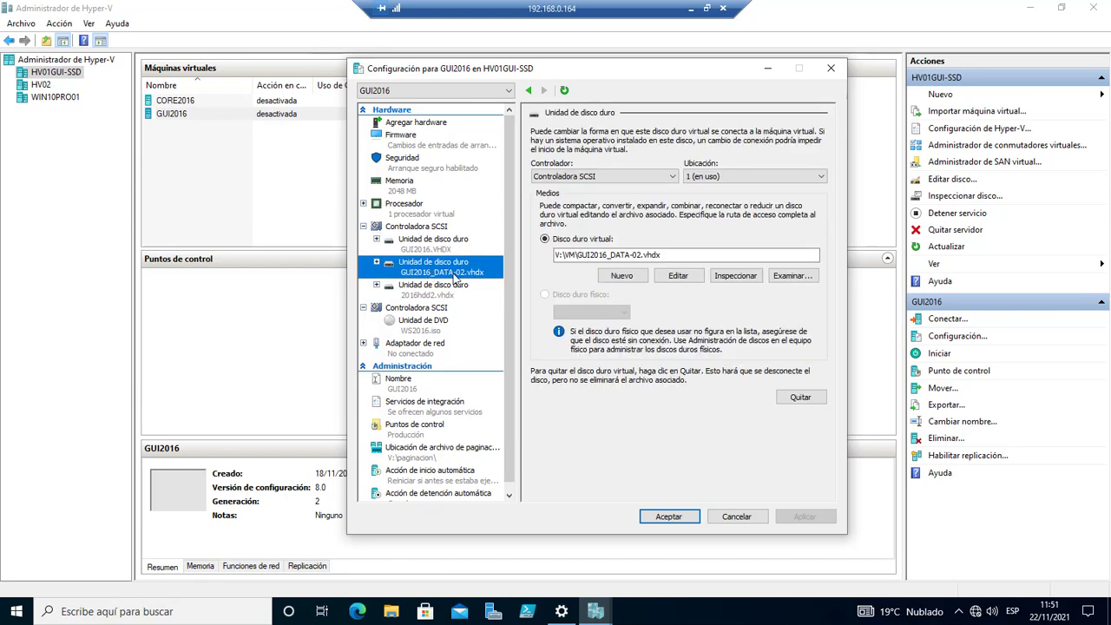
pyautogui.click(450, 296)
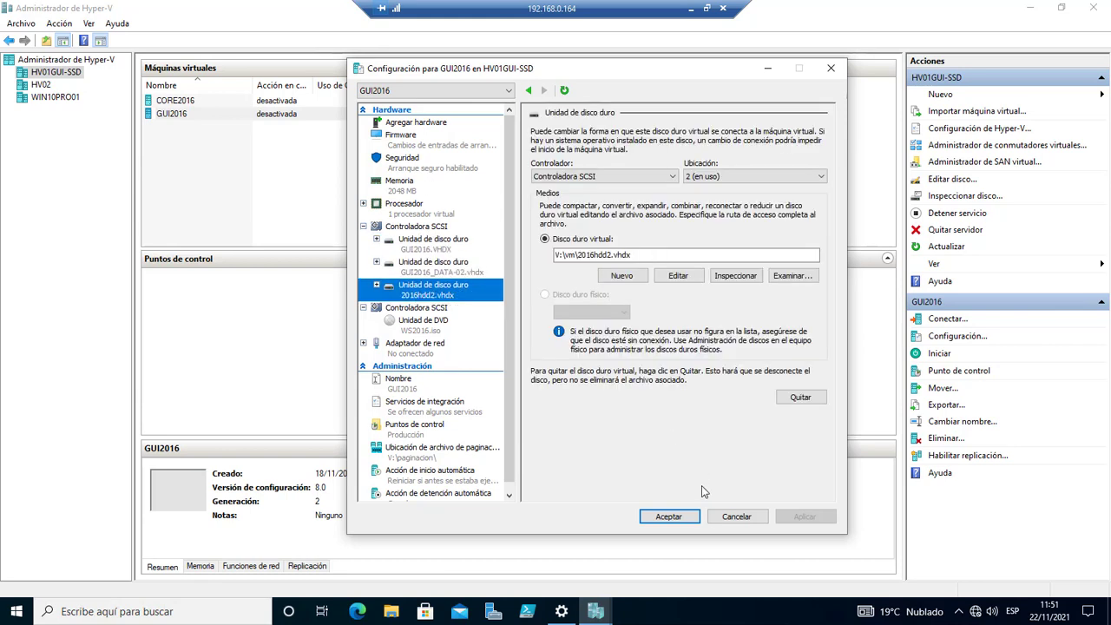
pyautogui.click(669, 517)
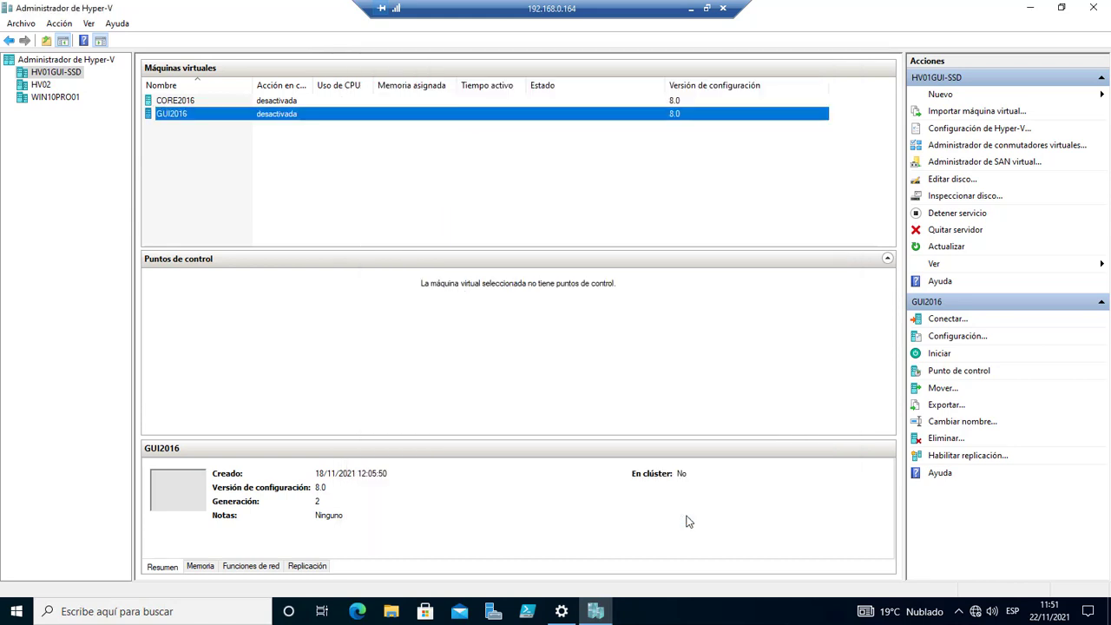
# Reopen GUI2016's settings and go to the 2016hdd2.vhdx drive's Calidad de servicio page.
pyautogui.rightClick(176, 122)
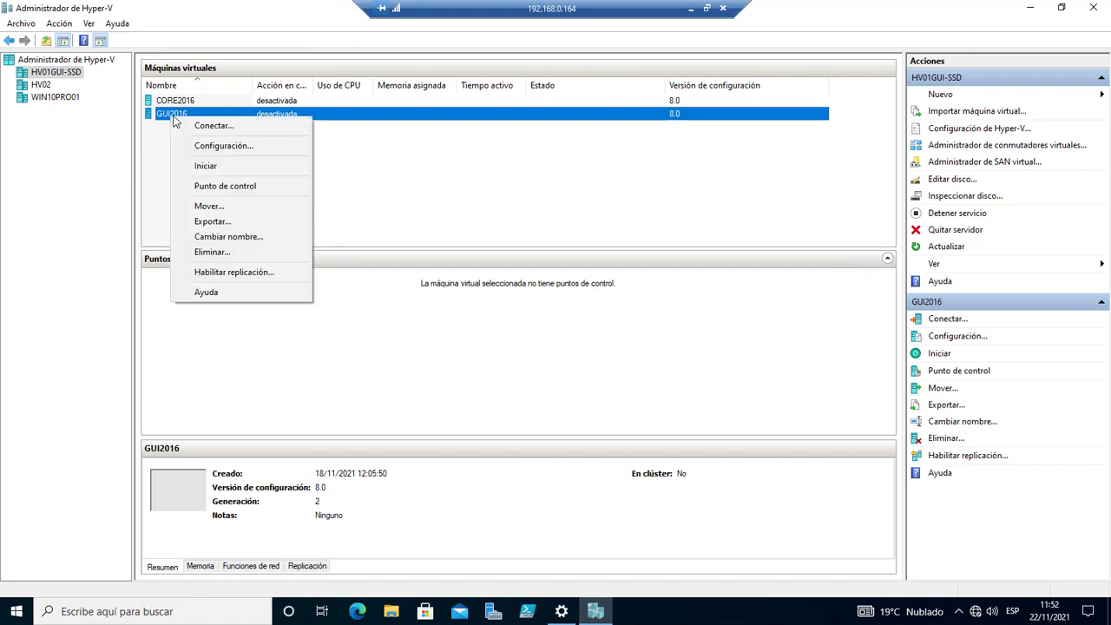
pyautogui.click(235, 148)
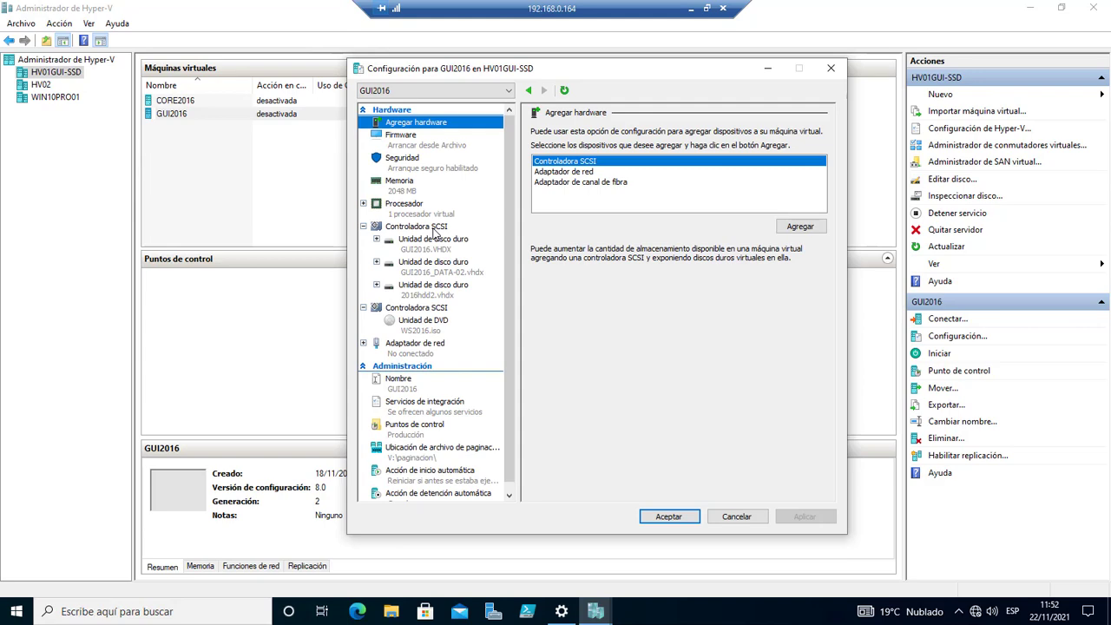
pyautogui.click(436, 231)
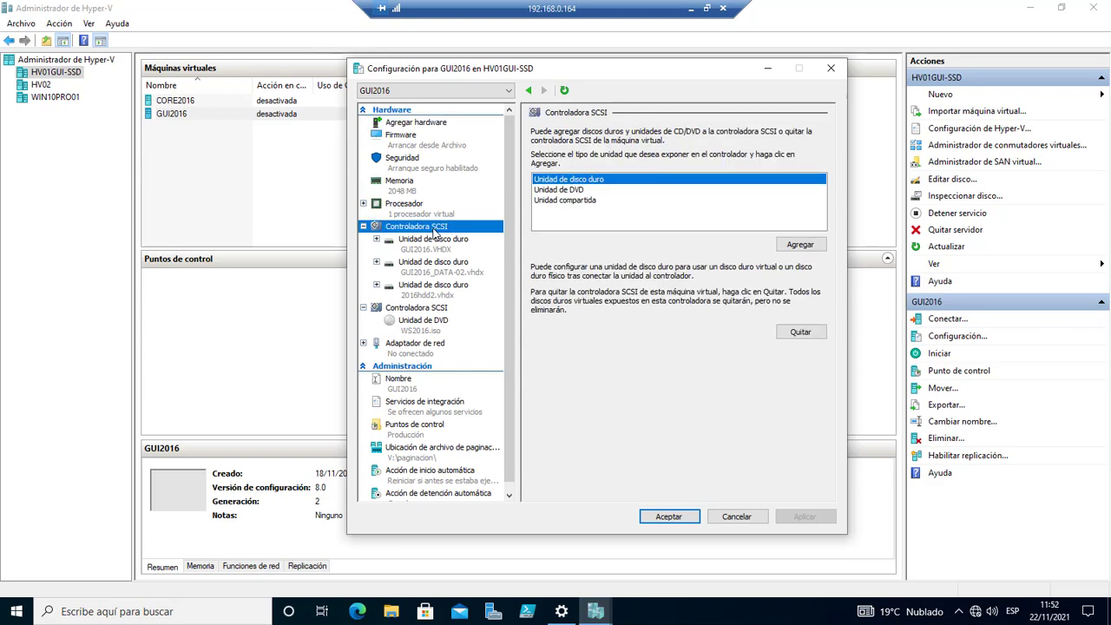
pyautogui.click(436, 251)
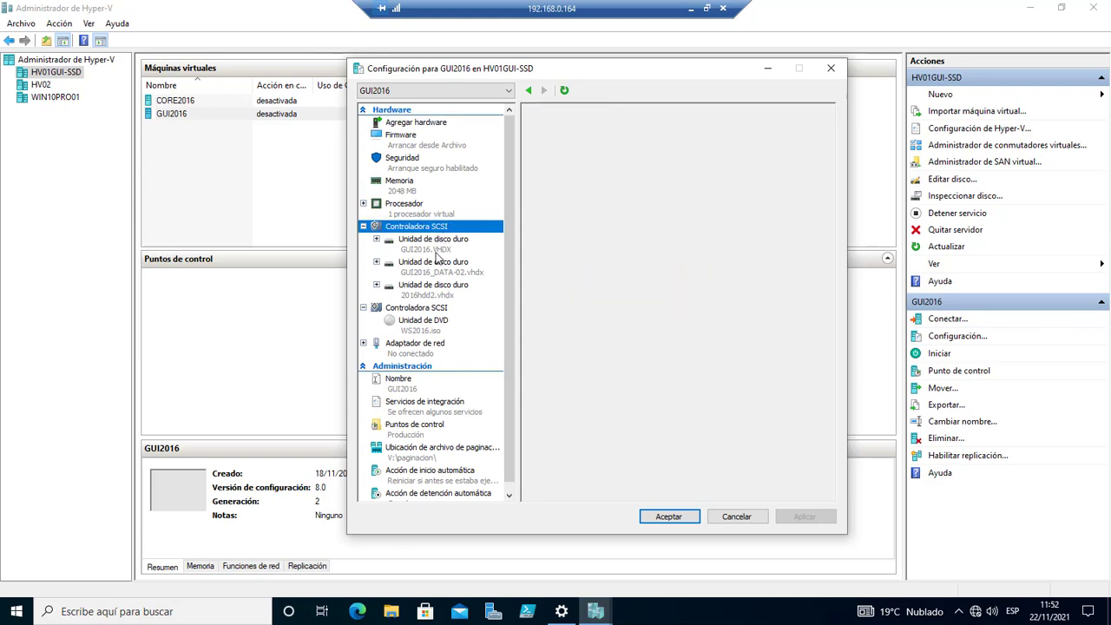
pyautogui.click(438, 270)
pyautogui.click(427, 291)
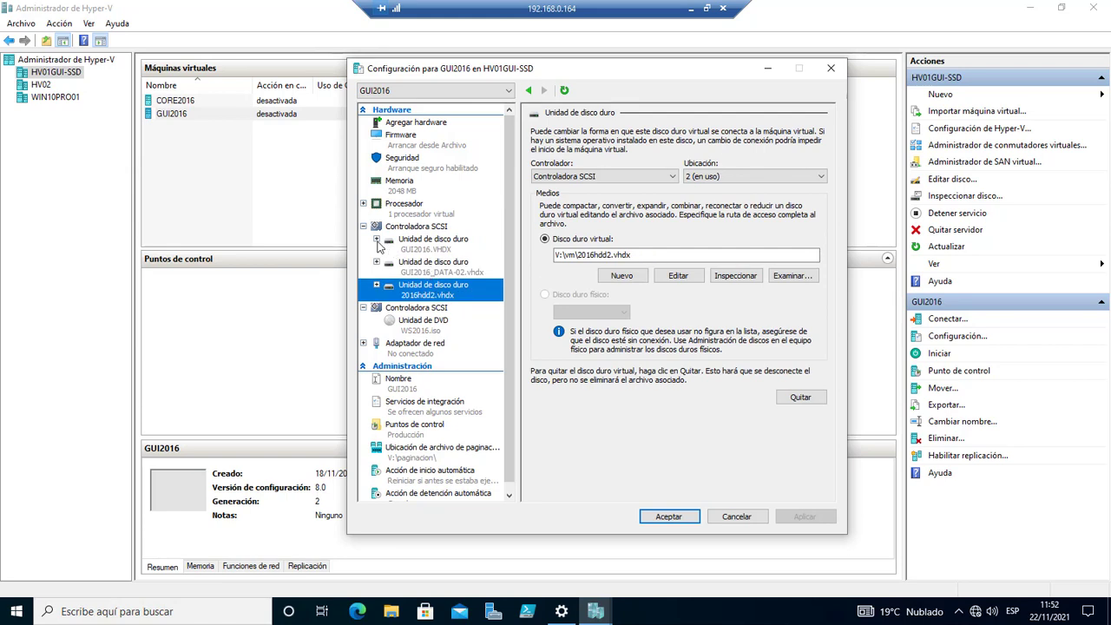
pyautogui.click(377, 286)
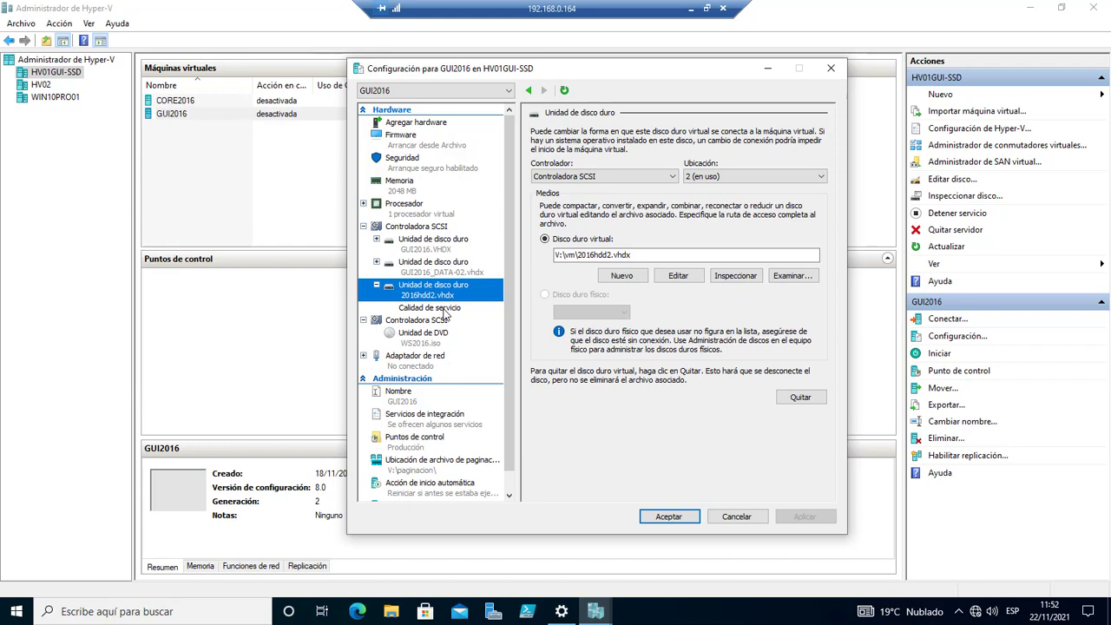
pyautogui.click(446, 309)
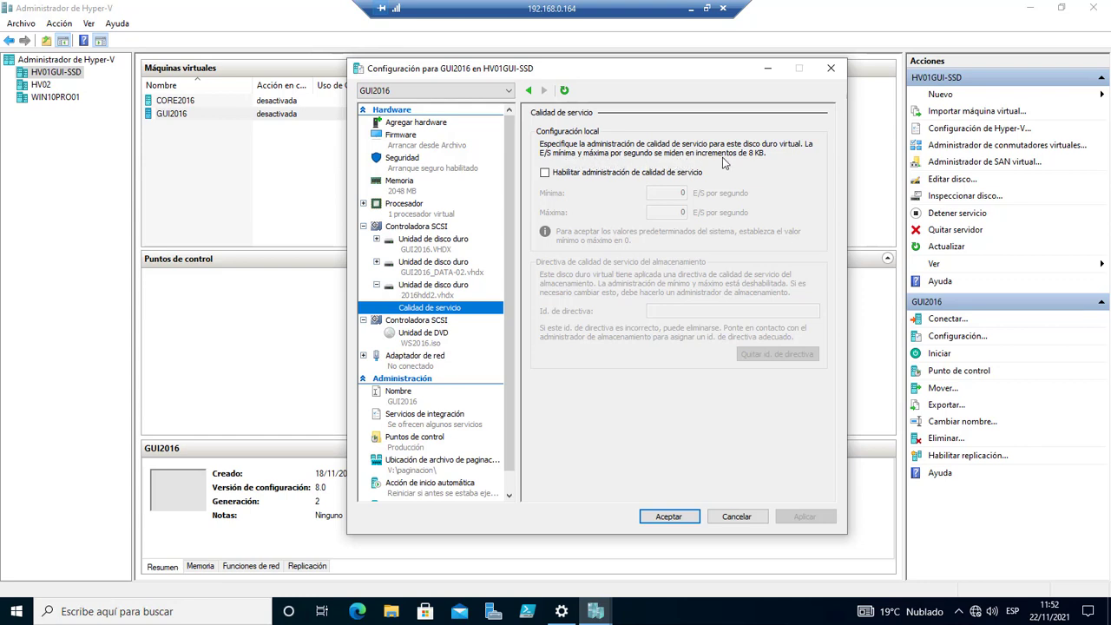
# Enable QoS management for 2016hdd2.vhdx, leaving minimum and maximum IOPS at 0.
pyautogui.click(546, 175)
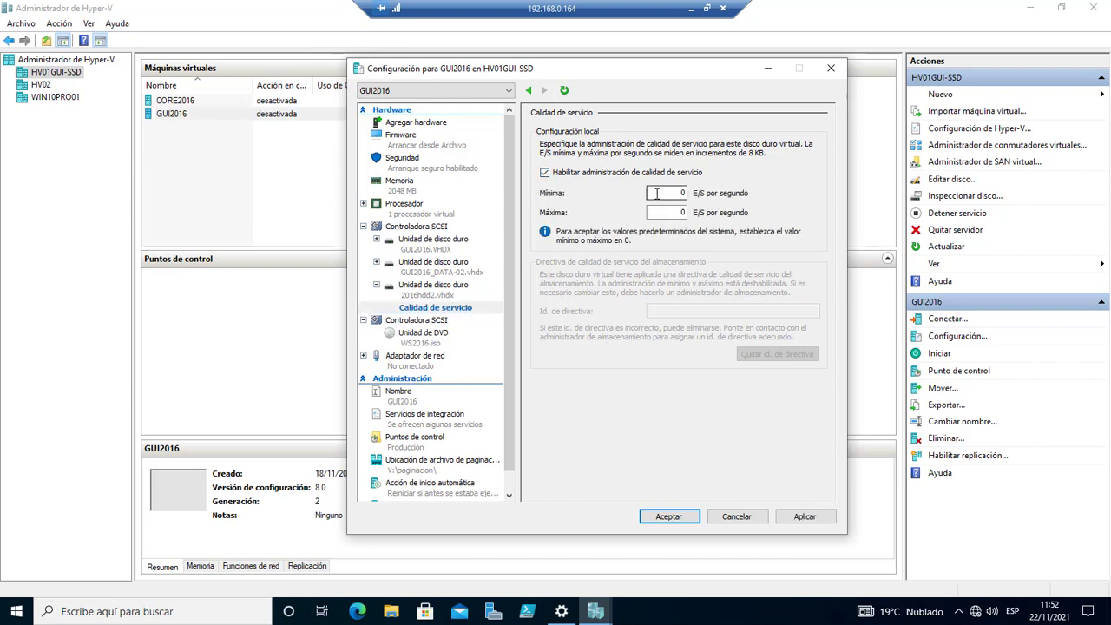
pyautogui.press('Tab')
pyautogui.doubleClick(638, 8)
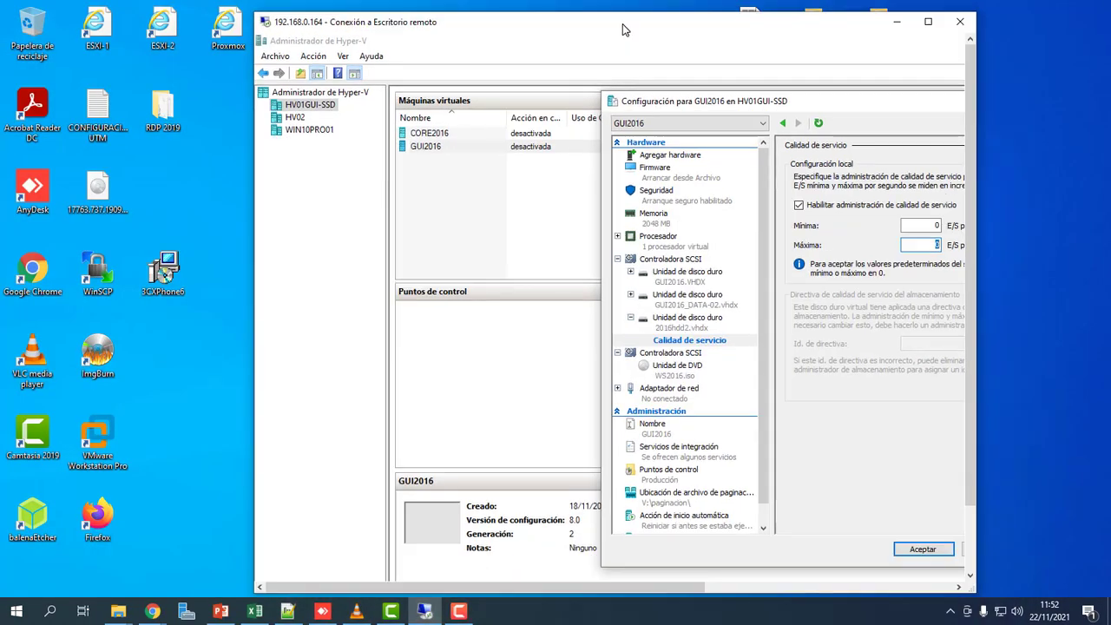
# Search 'iops' in a new maximized Chrome window and open the IOPS Wikipedia article.
pyautogui.click(153, 612)
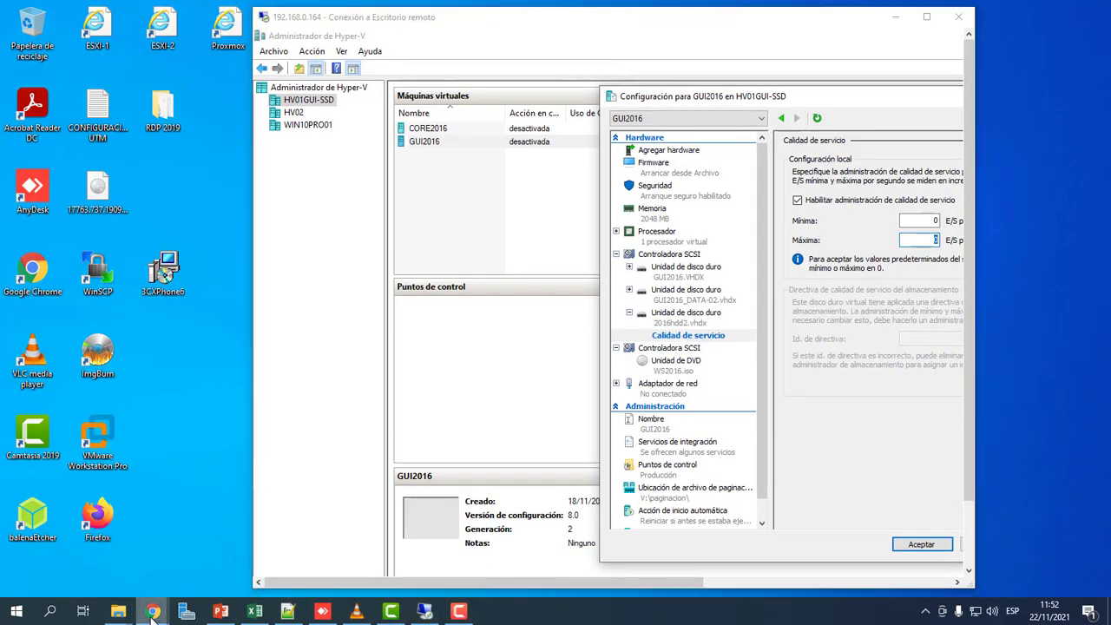
pyautogui.rightClick(153, 611)
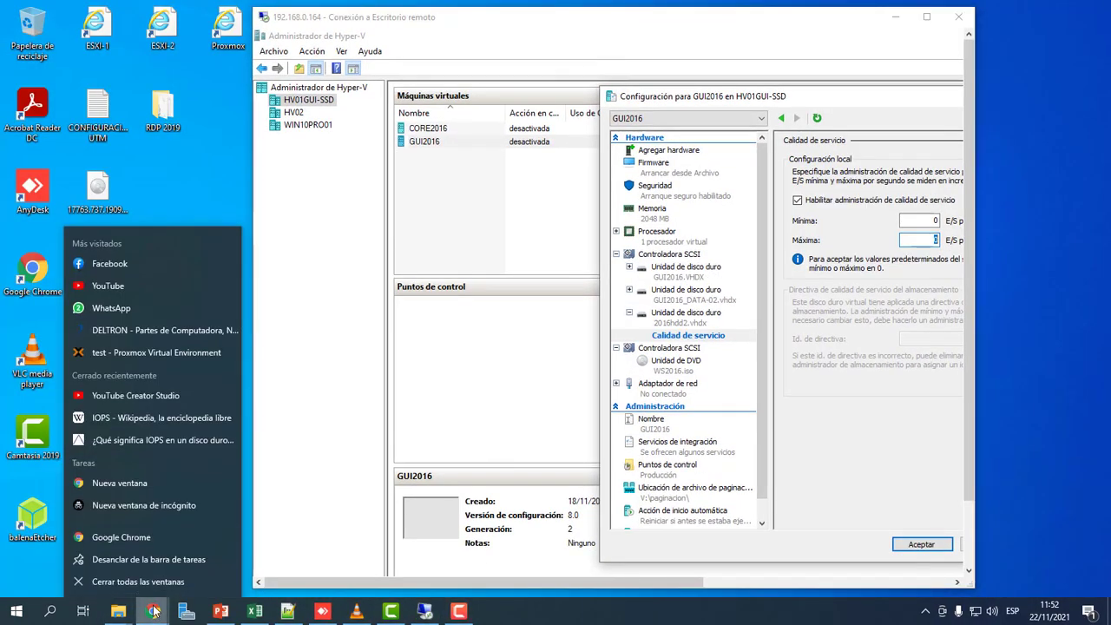
pyautogui.click(149, 540)
pyautogui.click(277, 119)
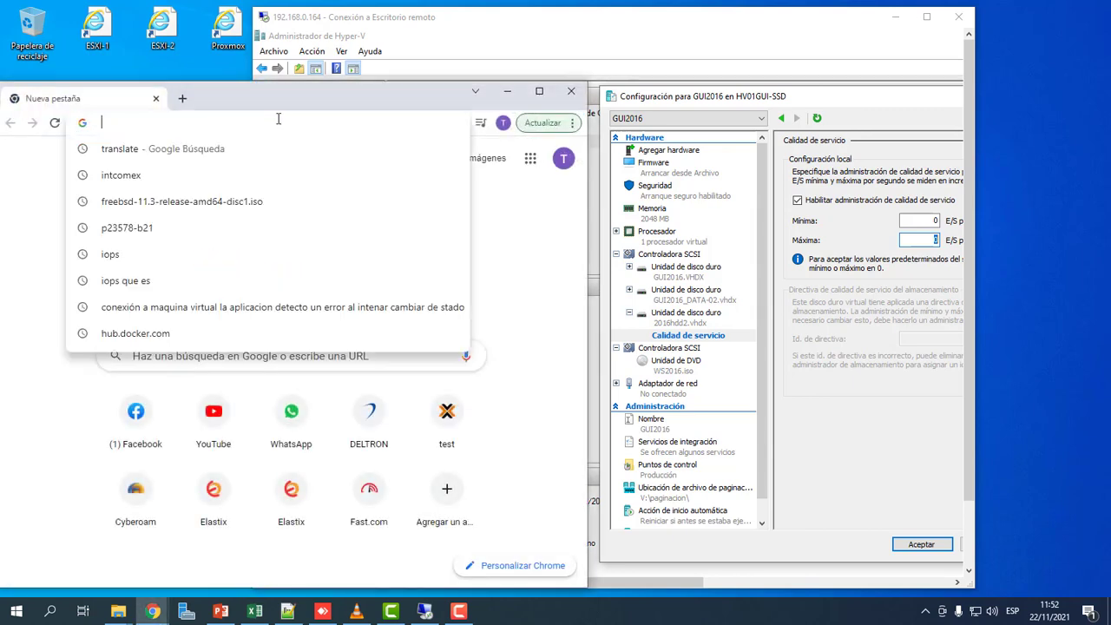
pyautogui.write('iops')
pyautogui.press('Return')
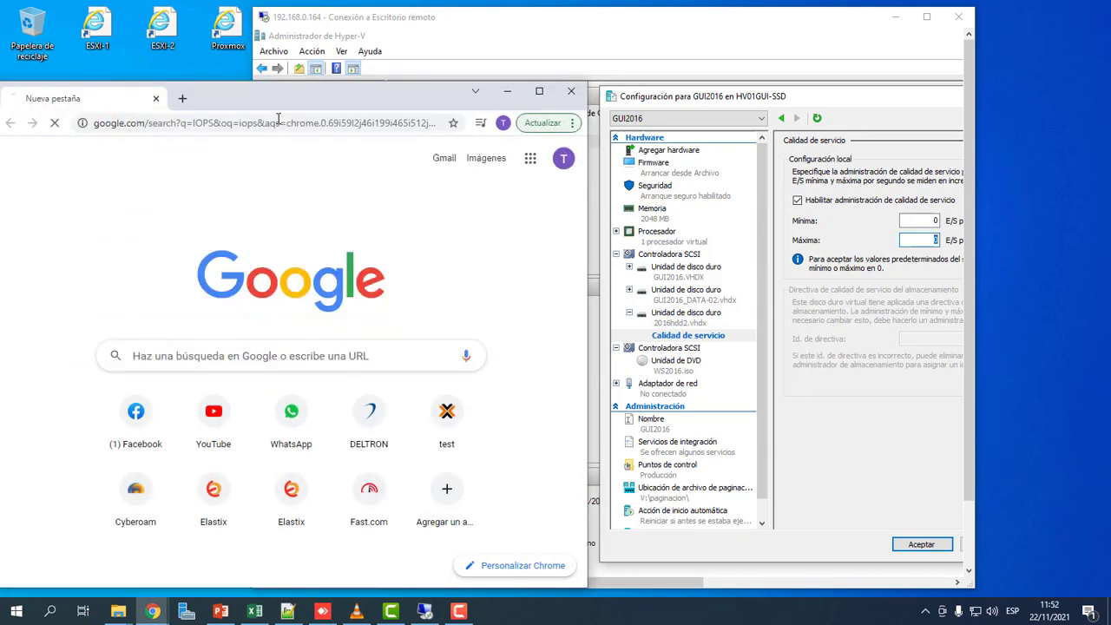
pyautogui.doubleClick(341, 102)
pyautogui.click(253, 205)
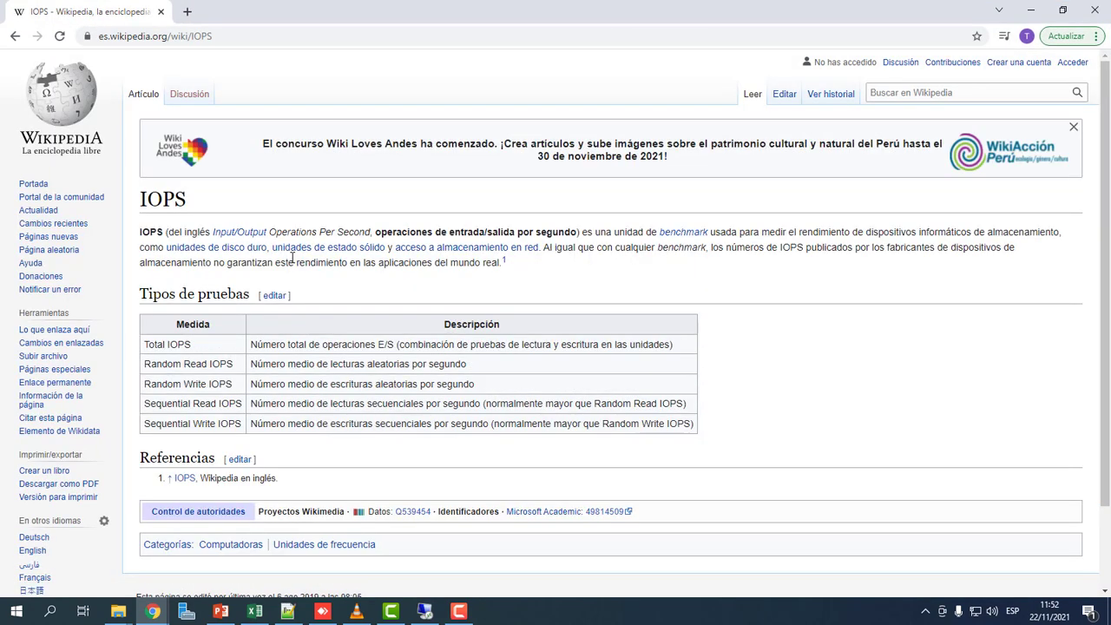
# Highlight the IOPS heading and the key phrases of its definition while reading.
pyautogui.doubleClick(168, 199)
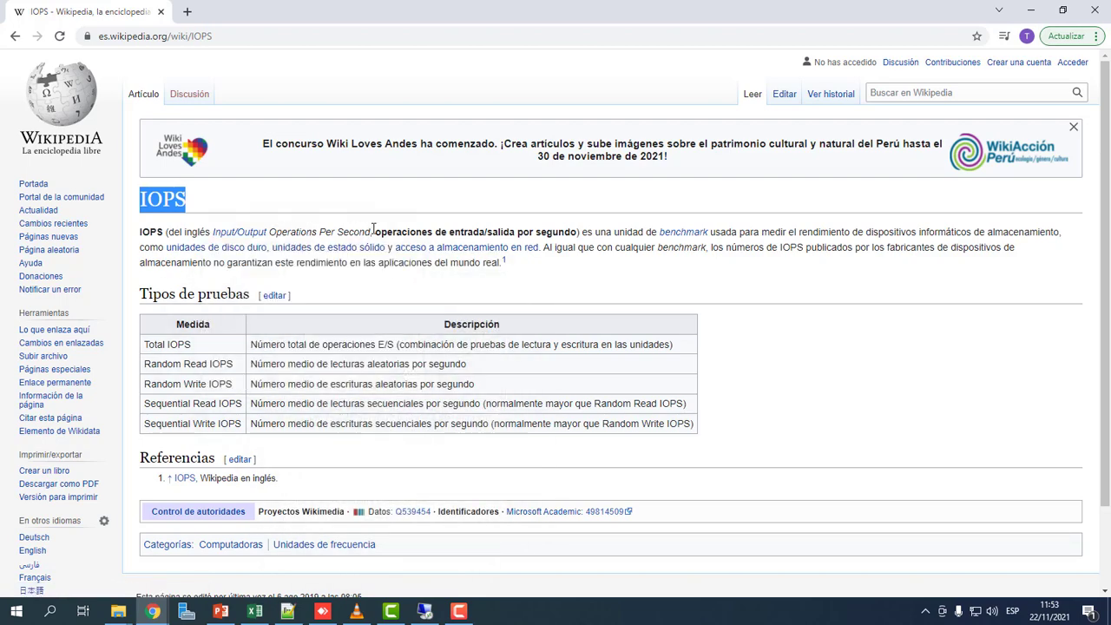
pyautogui.moveTo(375, 231); pyautogui.dragTo(418, 232)
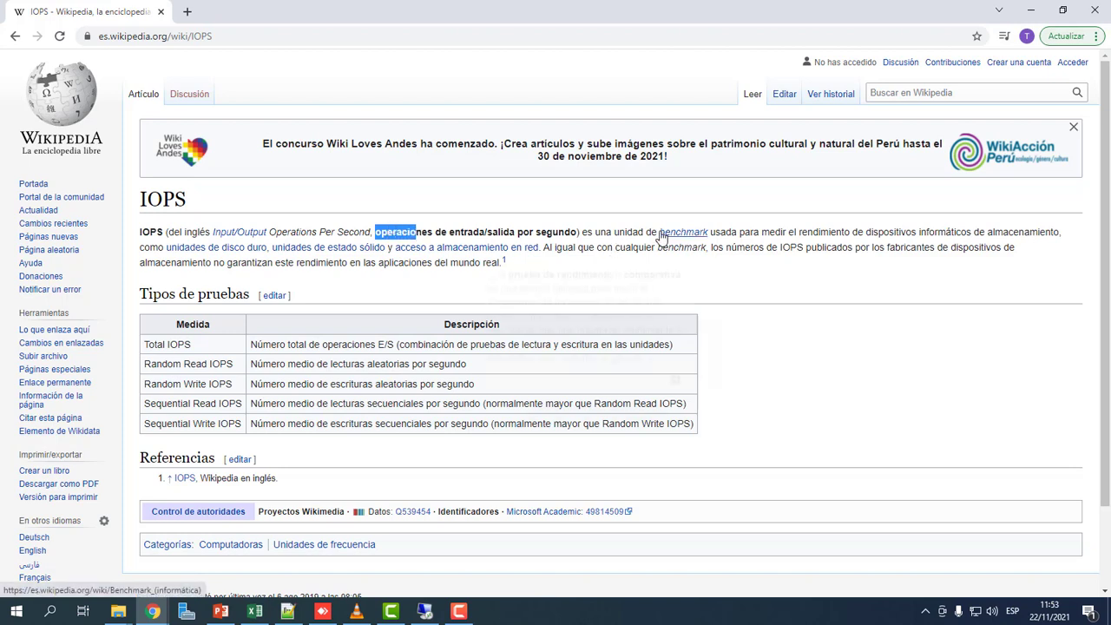
pyautogui.moveTo(726, 232); pyautogui.dragTo(776, 232)
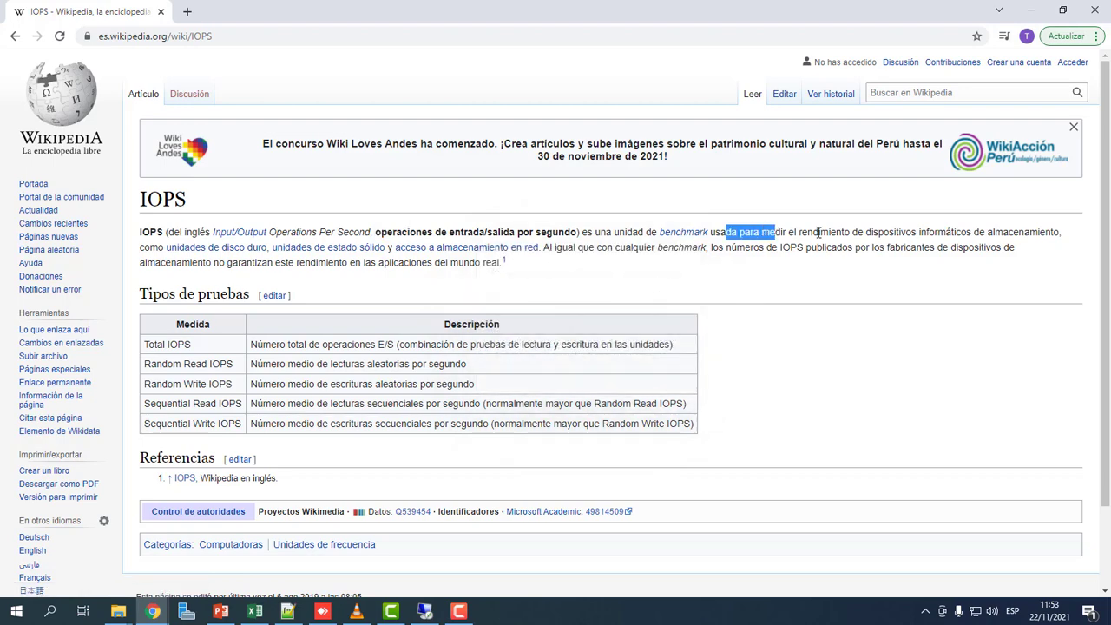
pyautogui.moveTo(975, 232); pyautogui.dragTo(1059, 232)
pyautogui.moveTo(214, 251)
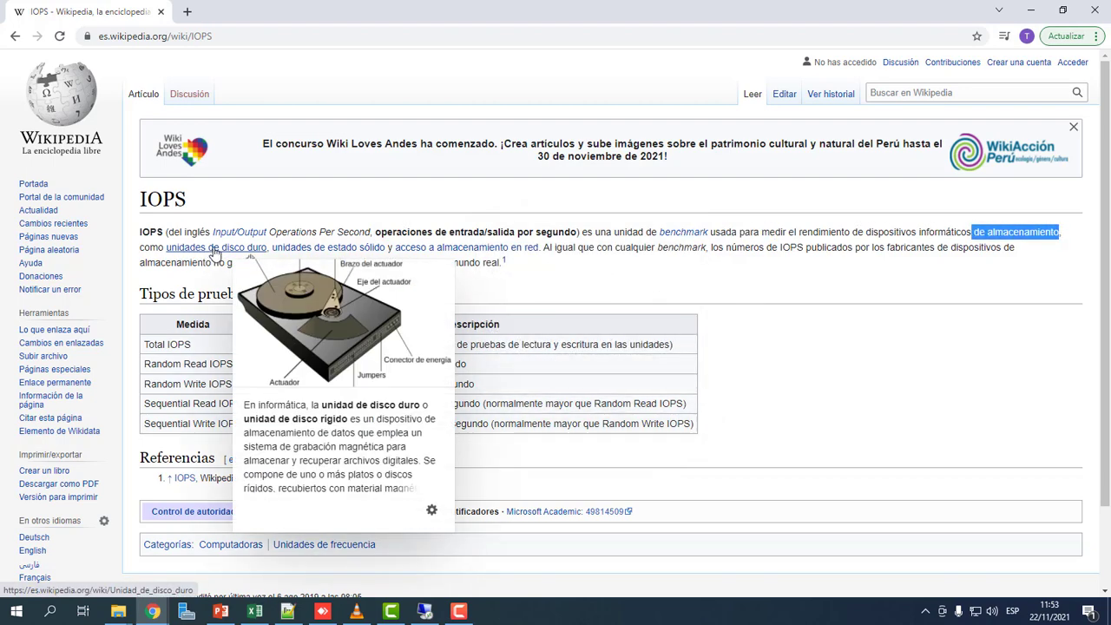
pyautogui.moveTo(325, 251)
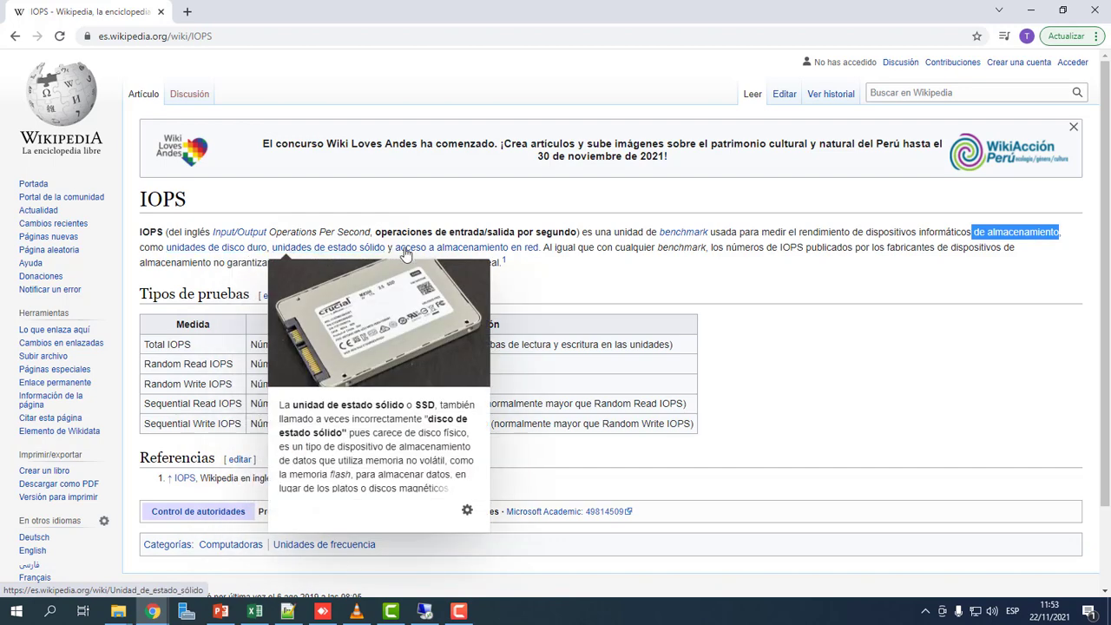
pyautogui.moveTo(466, 250)
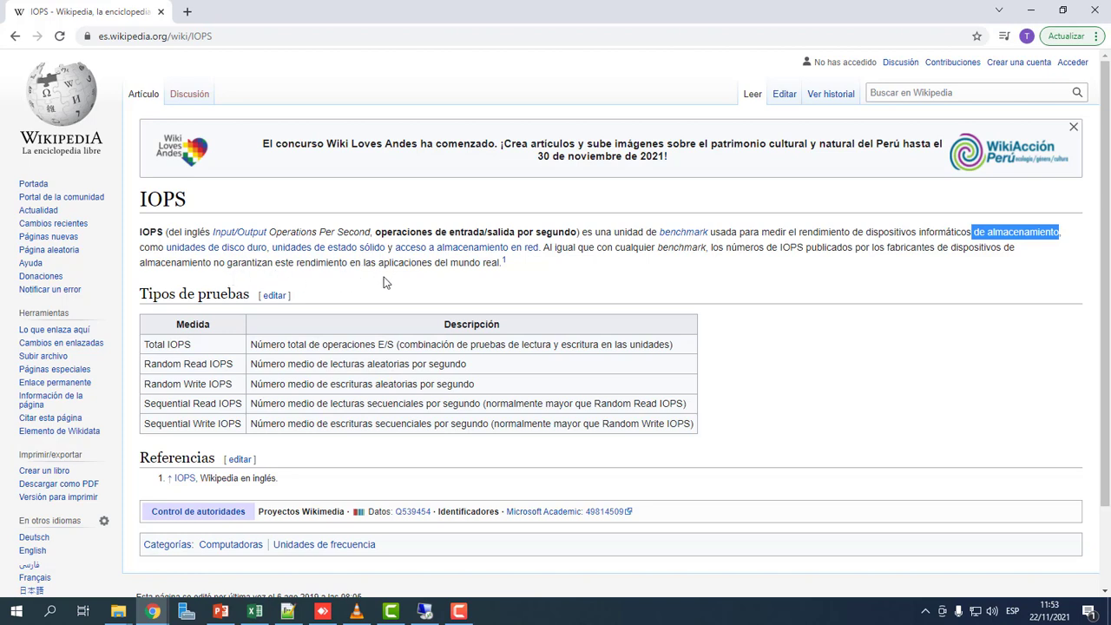
# Search 'iops western d' in a new tab and open the WD Gold Enterprise NVMe SSD datasheet.
pyautogui.click(188, 13)
pyautogui.write('uio')
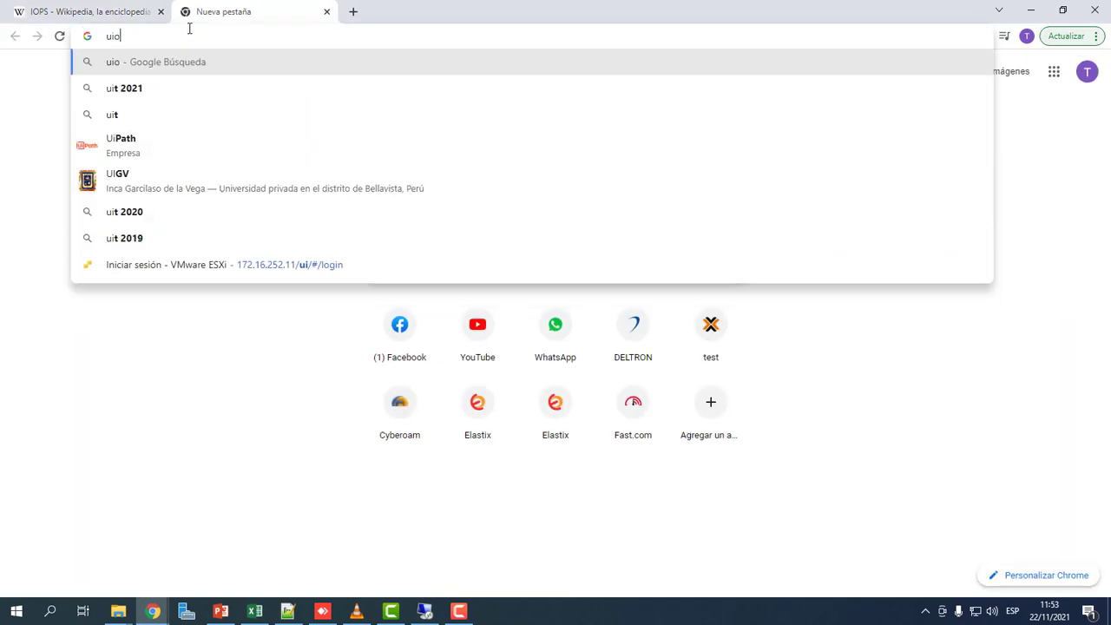
pyautogui.press('BackSpace')
pyautogui.press('BackSpace')
pyautogui.press('BackSpace')
pyautogui.write('iops')
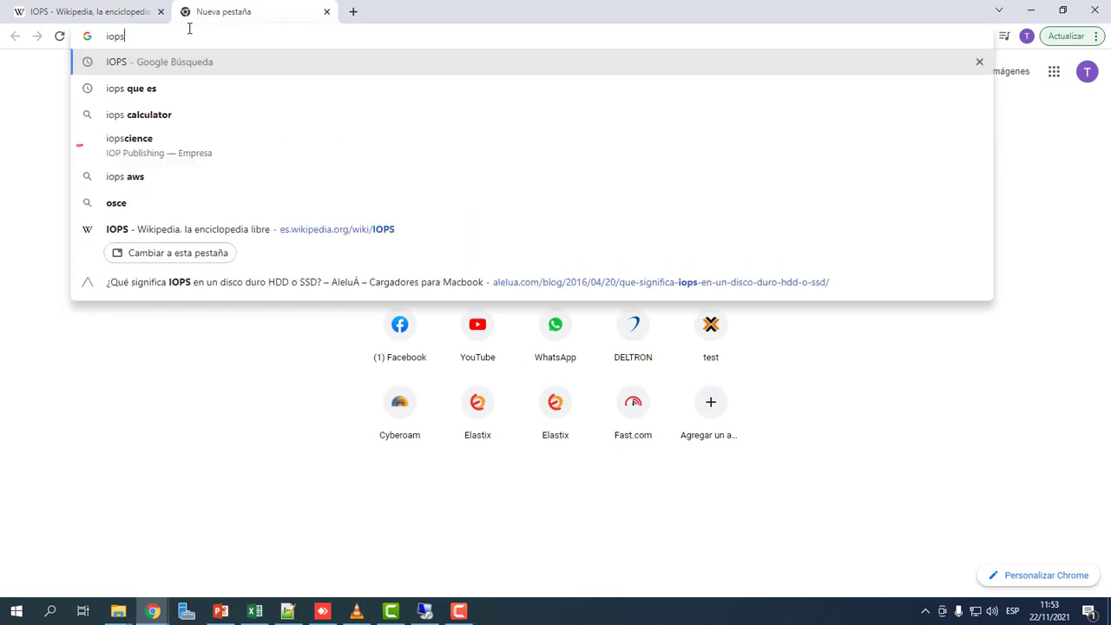
pyautogui.write(' western d')
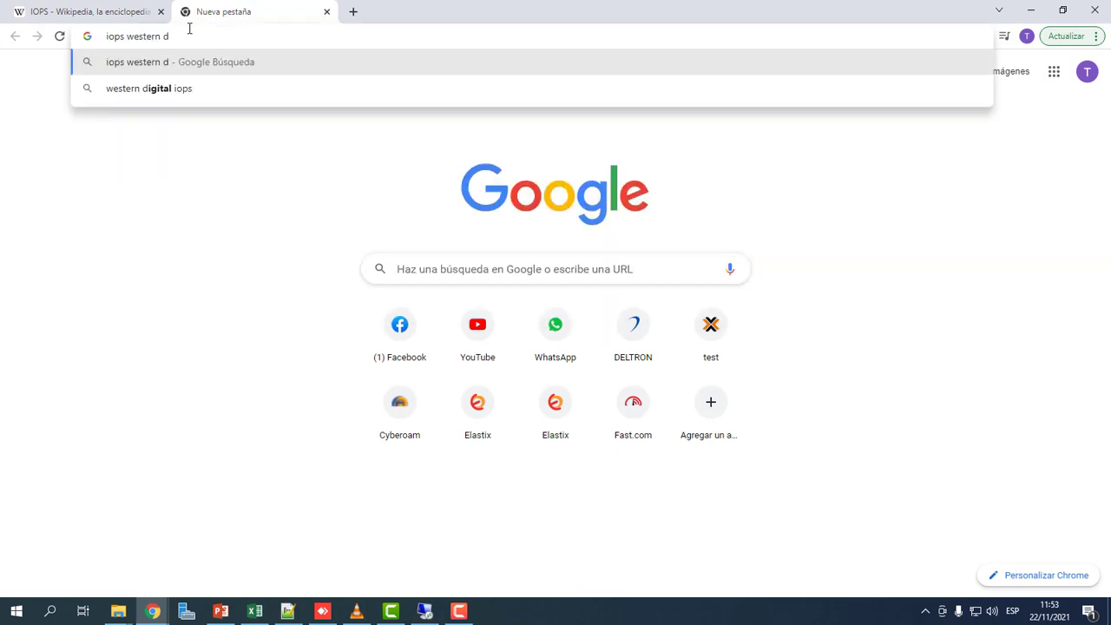
pyautogui.press('Down')
pyautogui.press('Return')
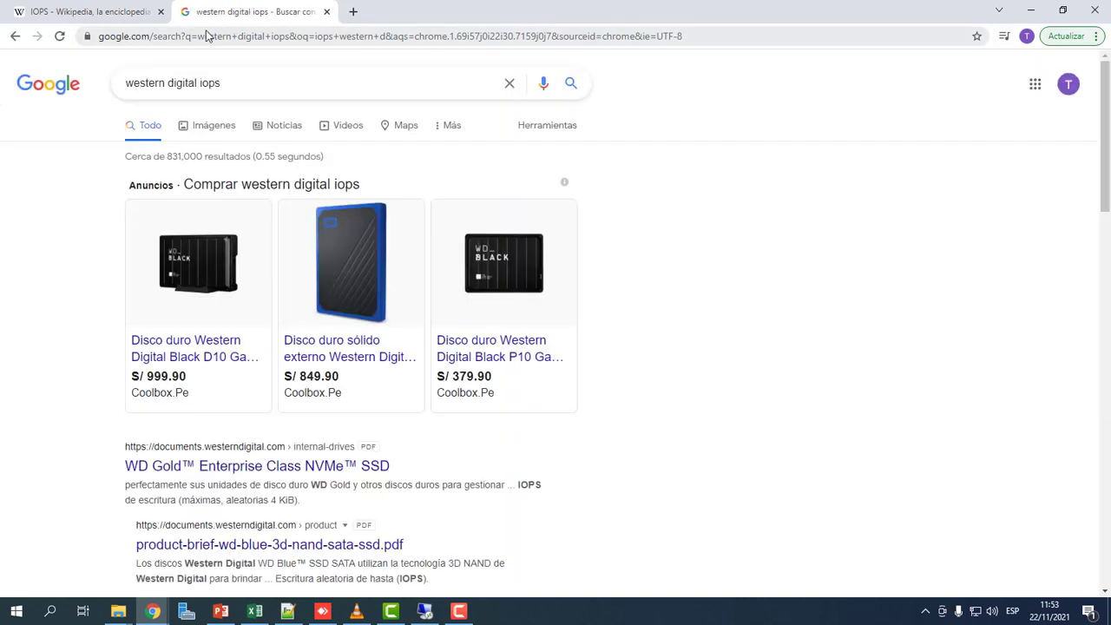
pyautogui.click(316, 471)
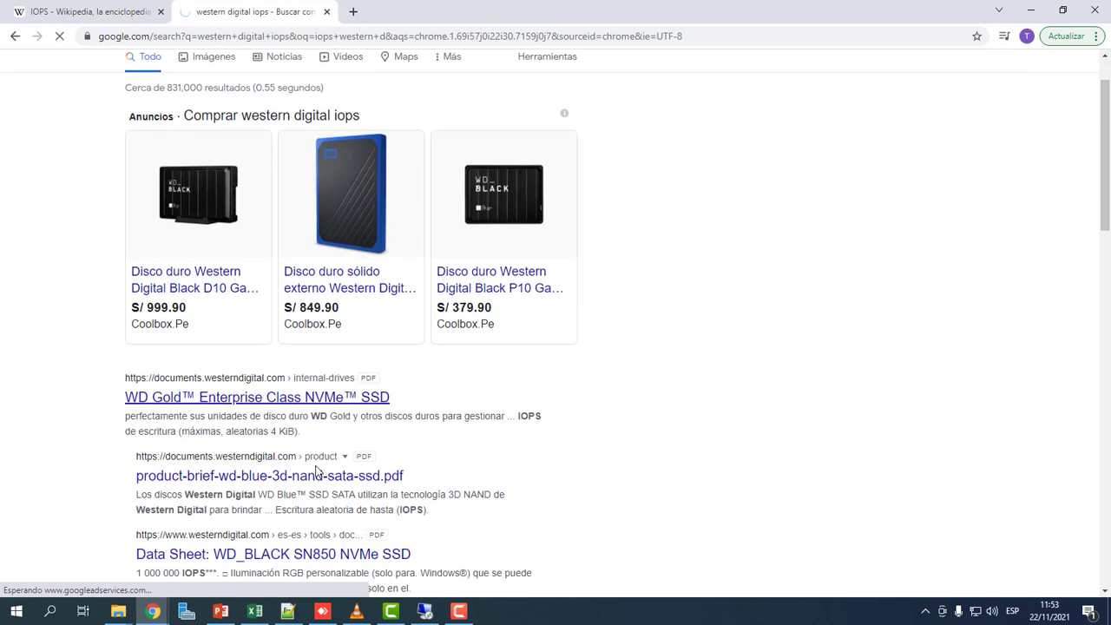
# Find IOPS in the datasheet and mark the 413 000 read and 0,96 TB write IOPS values.
pyautogui.scroll(-3, 590, 403)
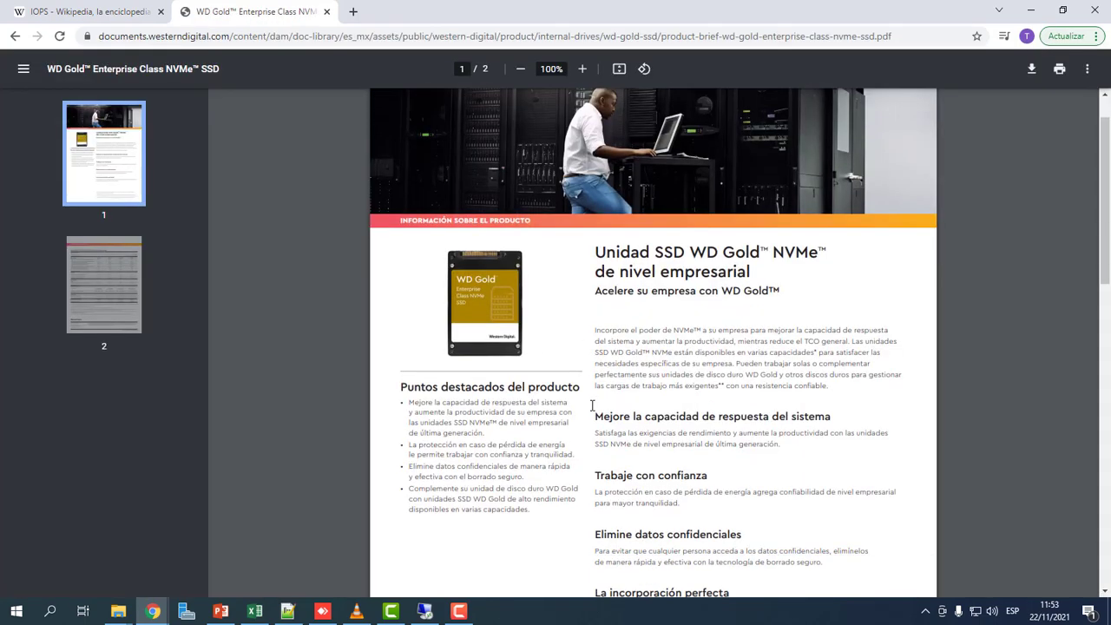
pyautogui.hotkey('ctrl', 'f')
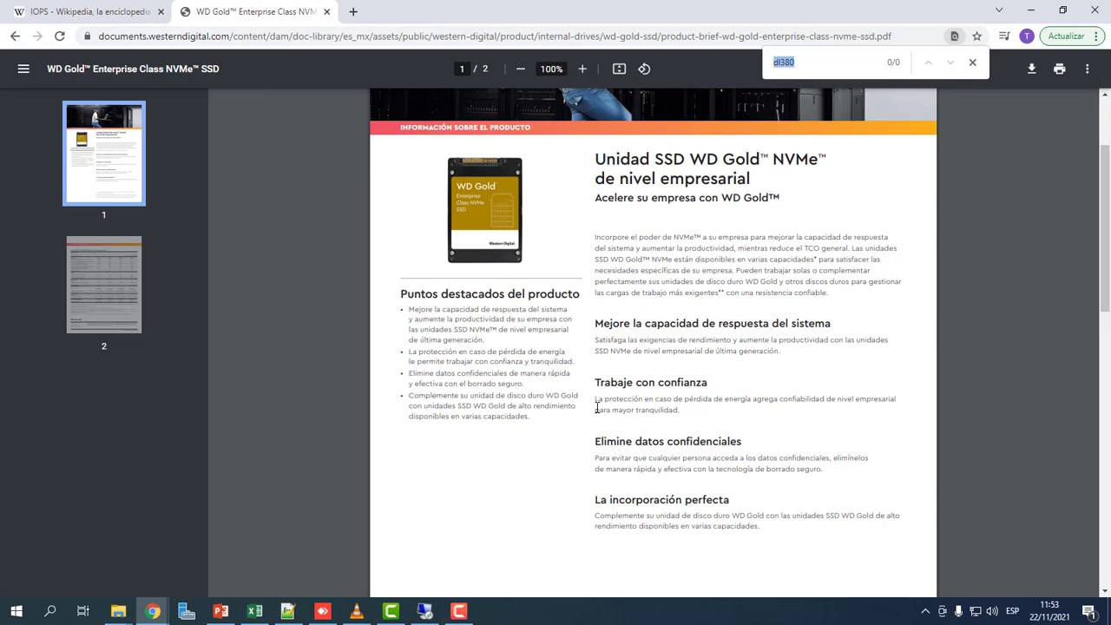
pyautogui.write('iops')
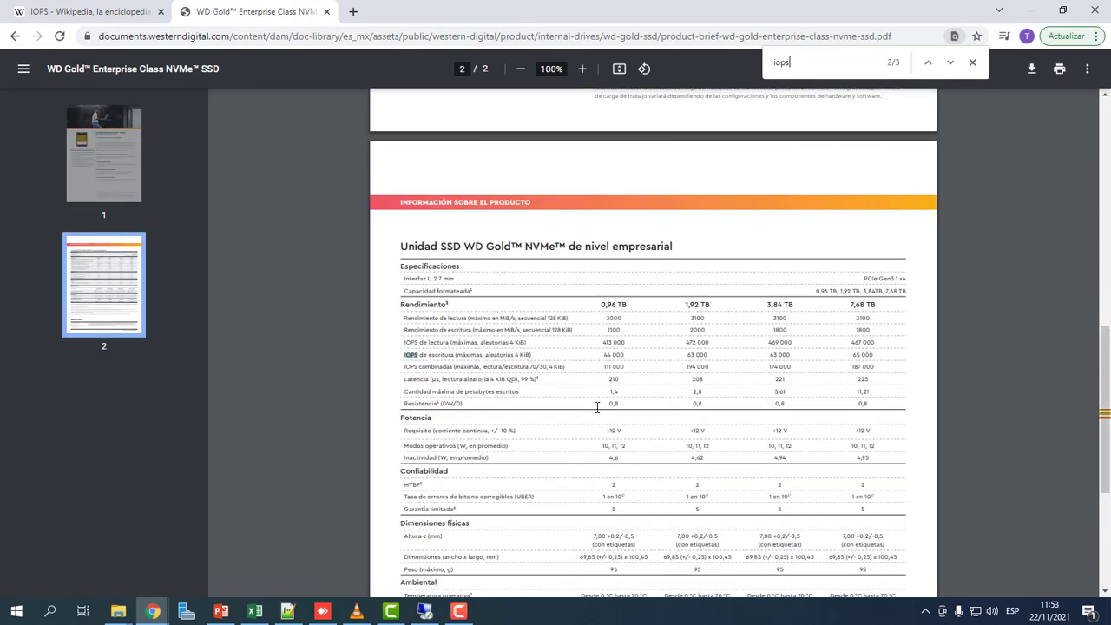
pyautogui.scroll(5, 601, 367)
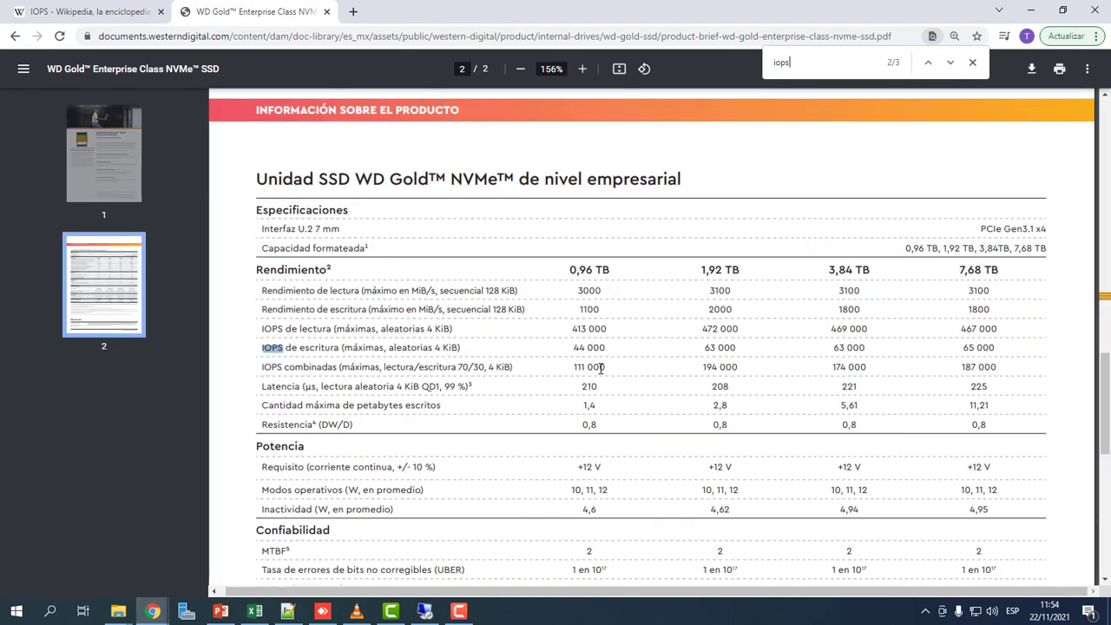
pyautogui.scroll(-2, 601, 368)
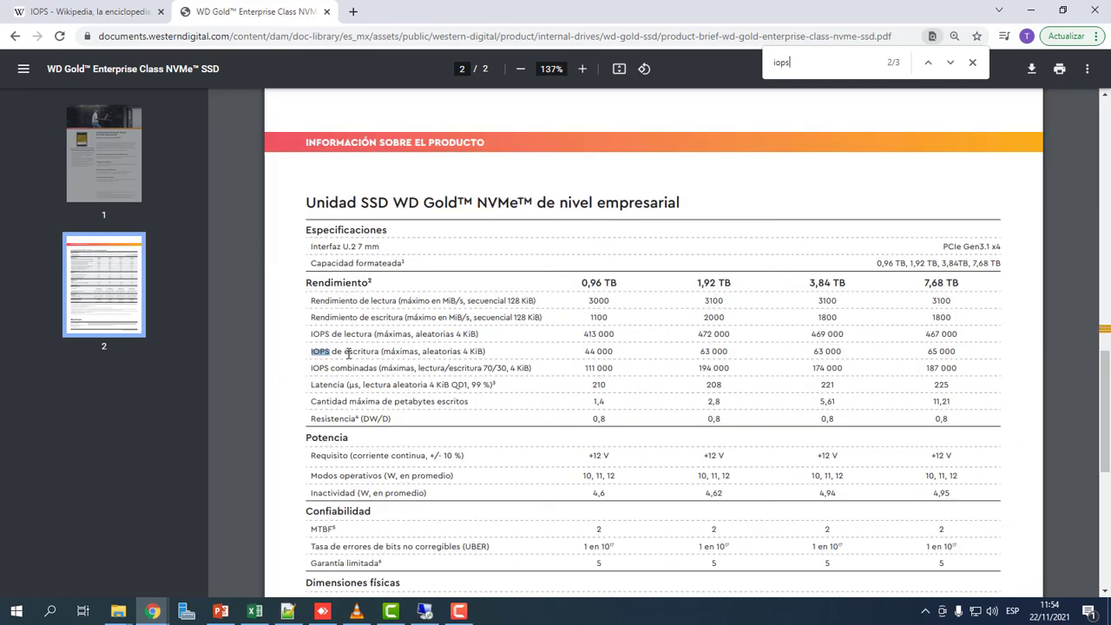
pyautogui.moveTo(348, 352); pyautogui.dragTo(372, 333)
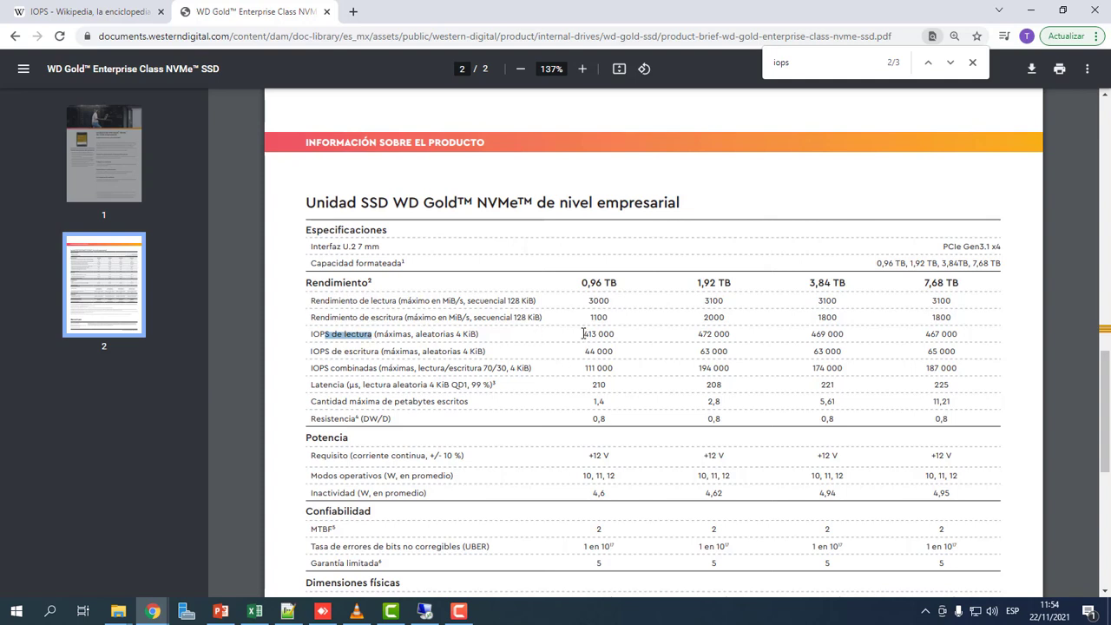
pyautogui.moveTo(584, 334); pyautogui.dragTo(624, 337)
pyautogui.click(611, 337)
pyautogui.click(593, 334)
pyautogui.moveTo(585, 336); pyautogui.dragTo(617, 336)
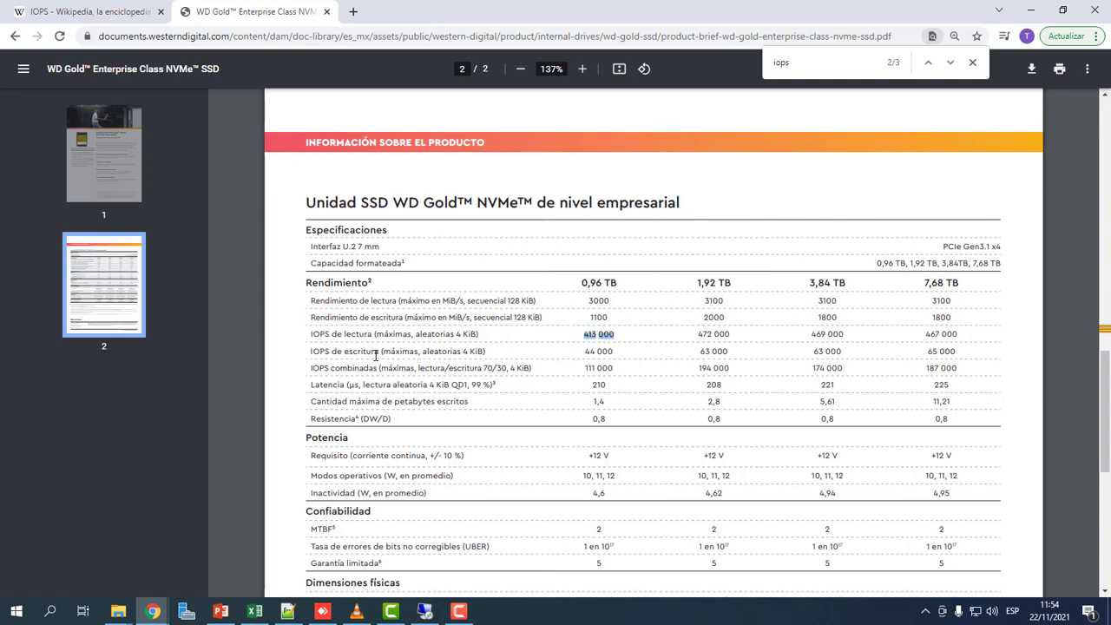
pyautogui.moveTo(585, 350); pyautogui.dragTo(600, 350)
# Mark the model title, 111 000 combined IOPS and 0,96–7,68 TB capacity headings, then minimise Chrome.
pyautogui.moveTo(353, 202); pyautogui.dragTo(683, 207)
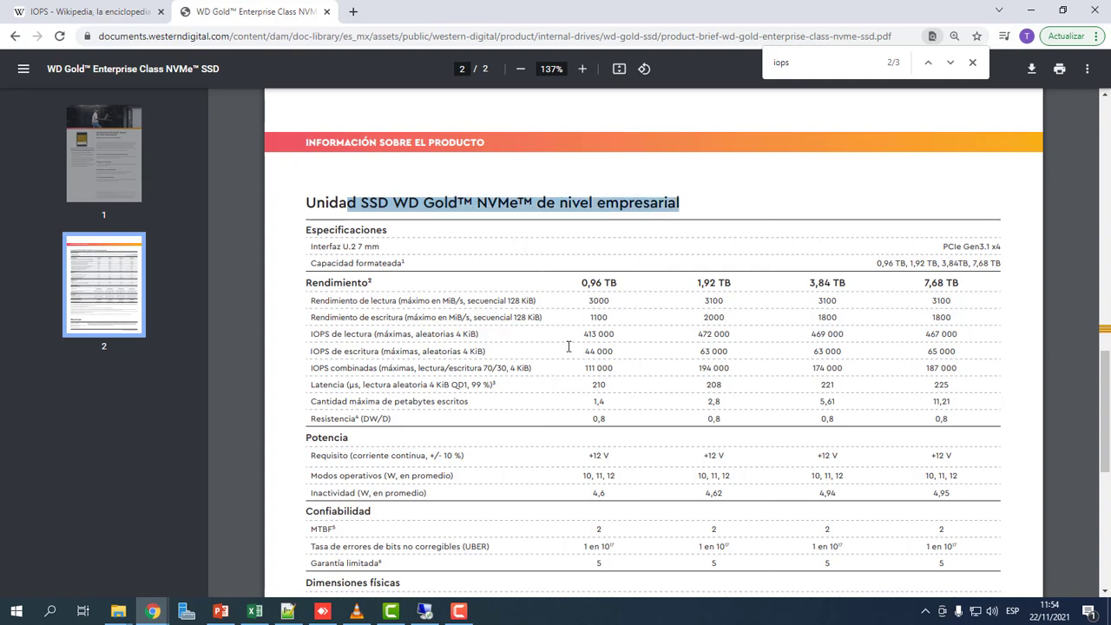
pyautogui.moveTo(312, 369); pyautogui.dragTo(621, 367)
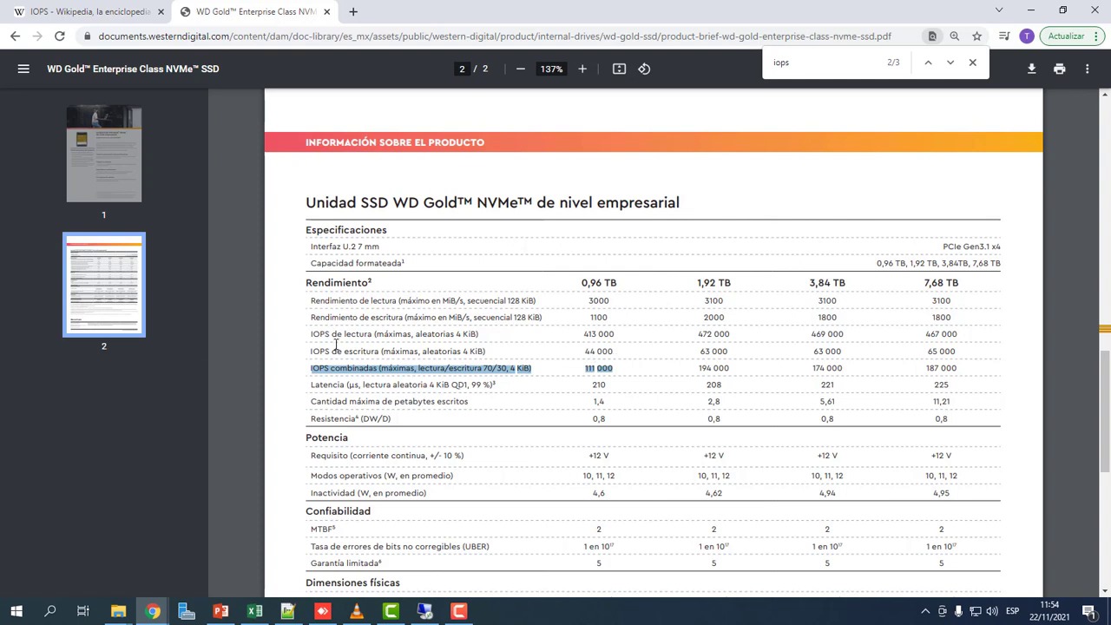
pyautogui.moveTo(344, 349); pyautogui.dragTo(367, 368)
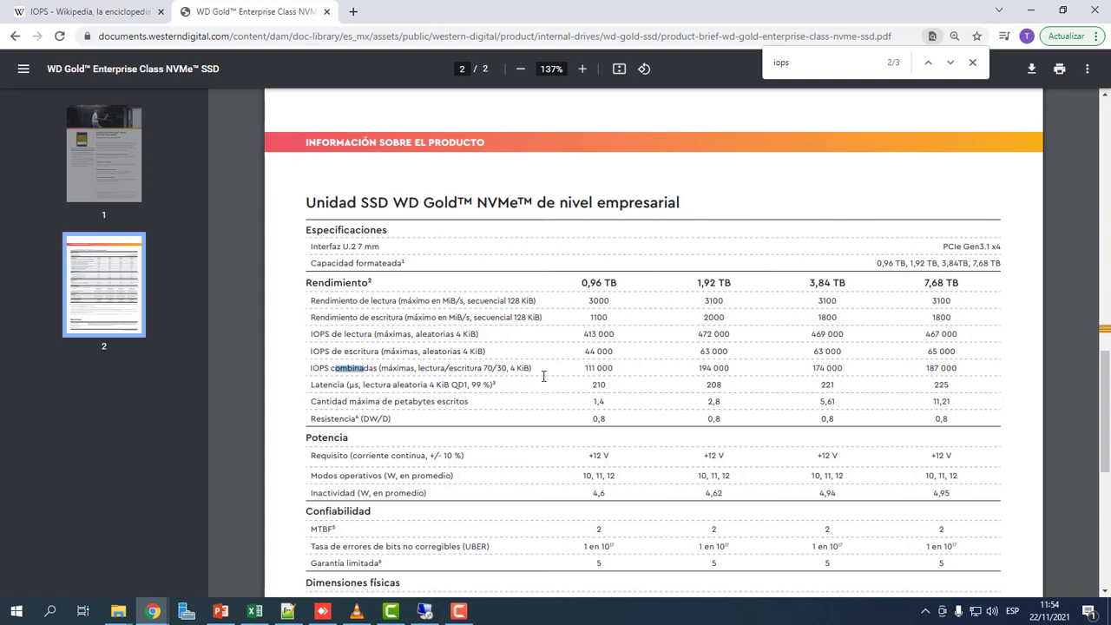
pyautogui.doubleClick(604, 368)
pyautogui.doubleClick(592, 283)
pyautogui.doubleClick(706, 283)
pyautogui.doubleClick(817, 283)
pyautogui.moveTo(924, 283); pyautogui.dragTo(971, 283)
pyautogui.moveTo(301, 201); pyautogui.dragTo(702, 209)
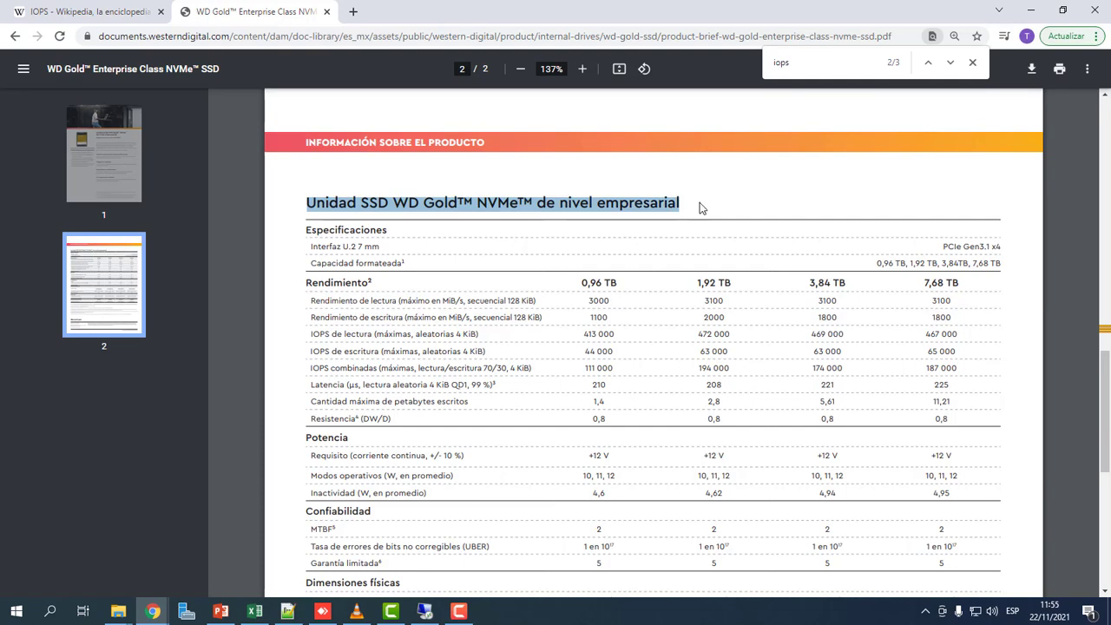
pyautogui.click(1031, 10)
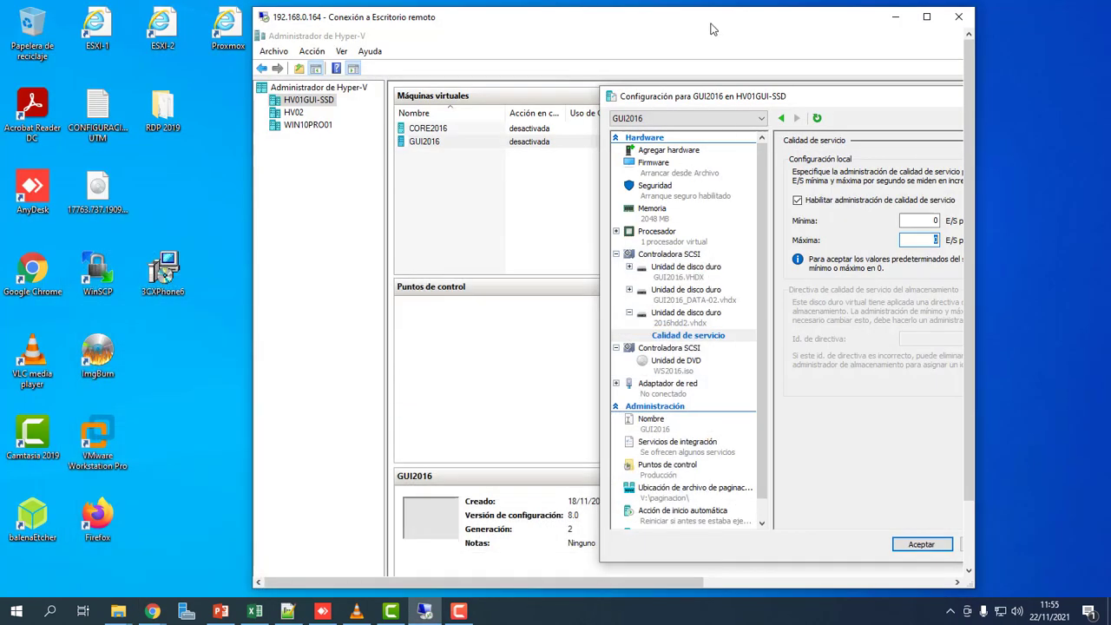
# Under Calidad de servicio, cap 2016hdd2.vhdx at a maximum of 100 IOPS, then apply and close the settings.
pyautogui.doubleClick(711, 29)
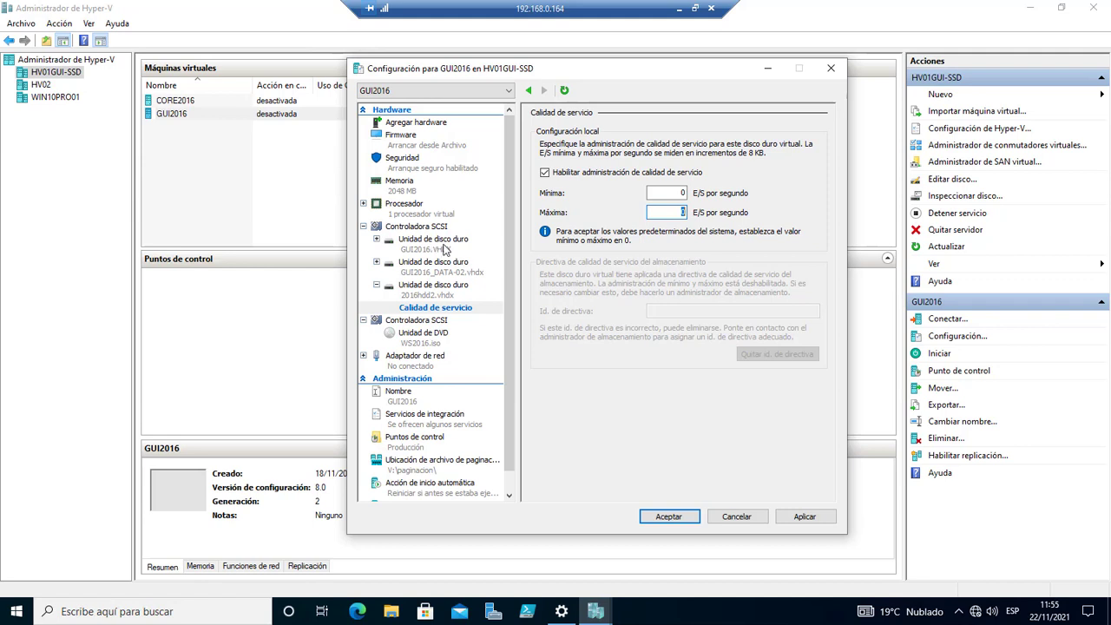
pyautogui.click(445, 248)
pyautogui.click(444, 265)
pyautogui.click(438, 289)
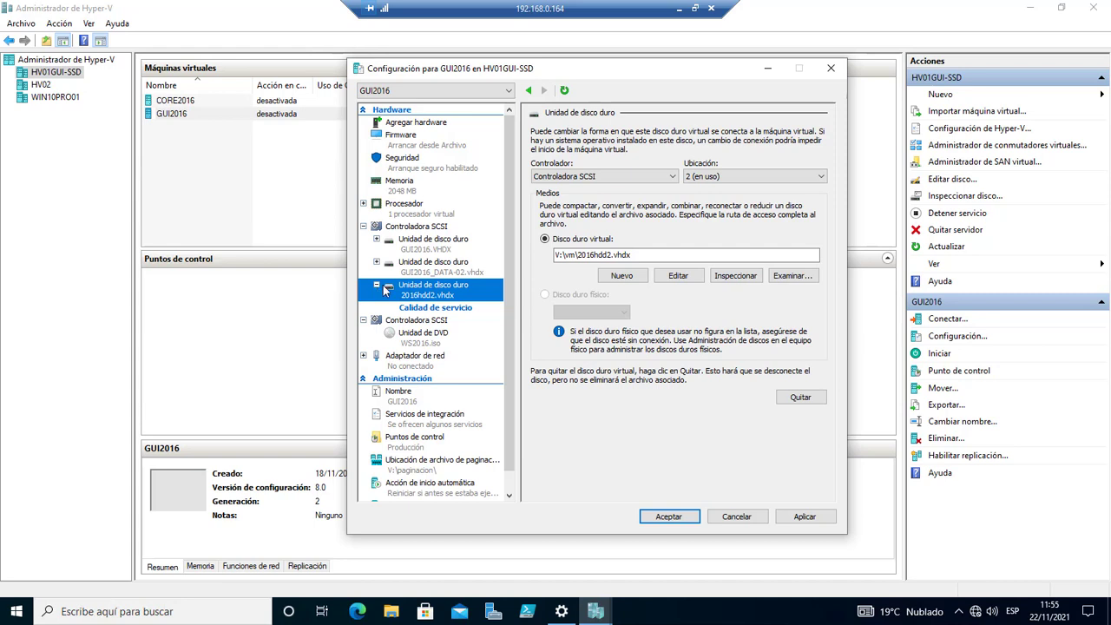
pyautogui.click(435, 309)
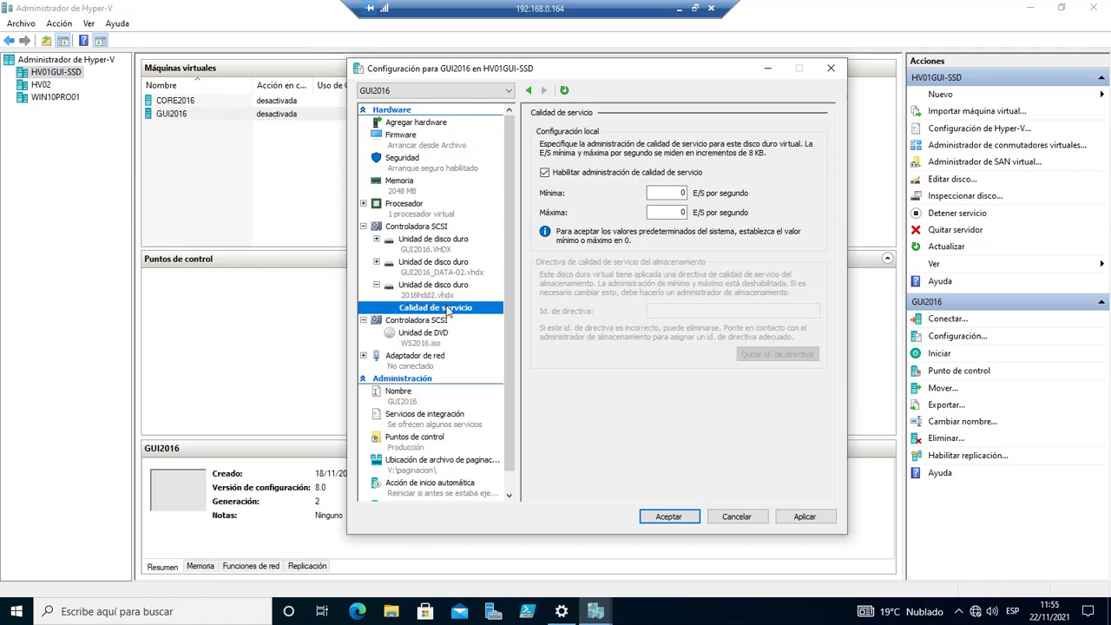
pyautogui.doubleClick(674, 212)
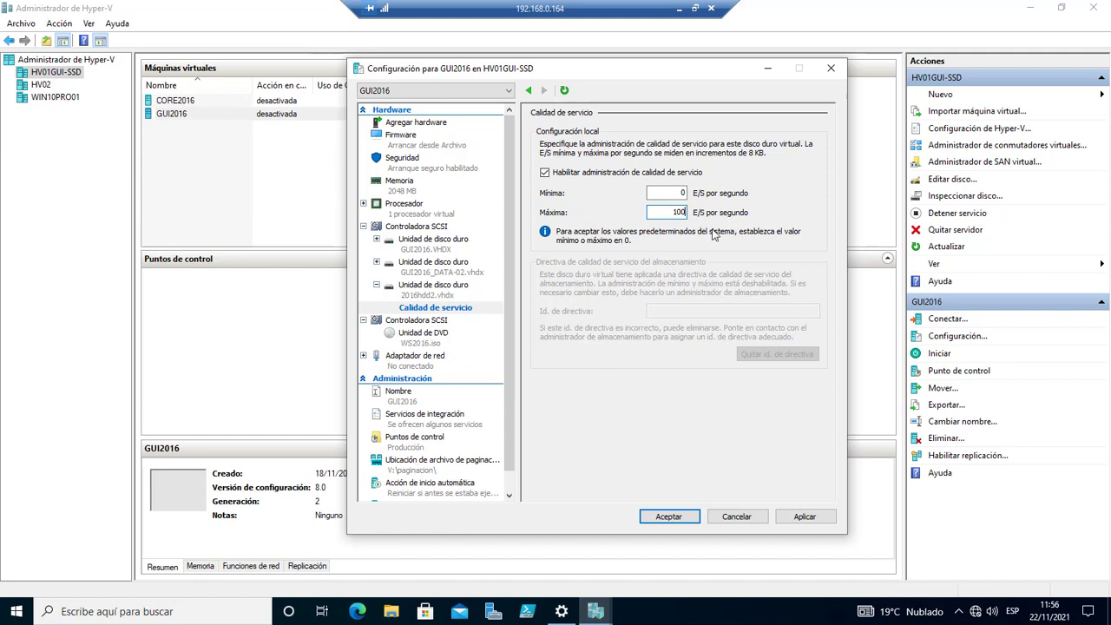
pyautogui.click(805, 518)
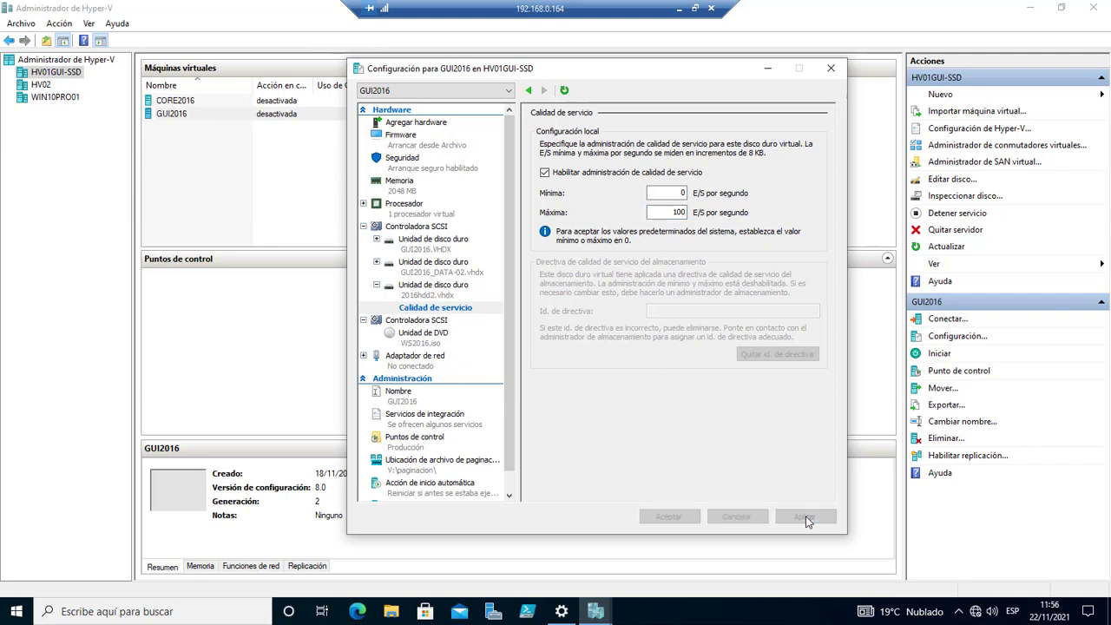
pyautogui.click(680, 519)
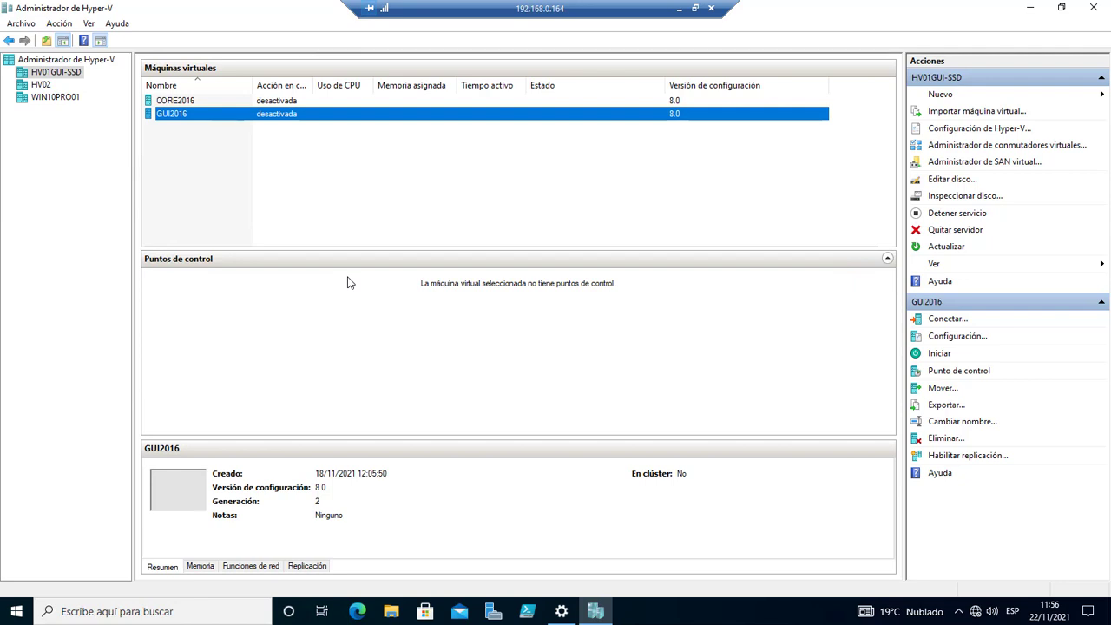
# In GUI2016's settings, add a Unidad compartida to the Controladora SCSI and begin a new virtual hard disk.
pyautogui.rightClick(174, 117)
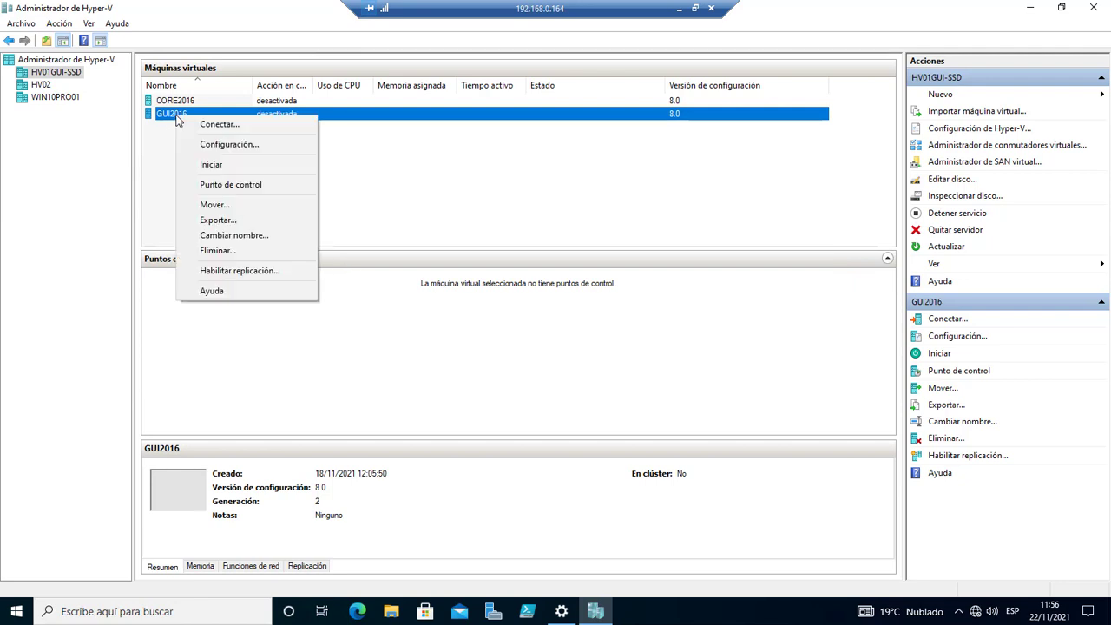
pyautogui.click(224, 144)
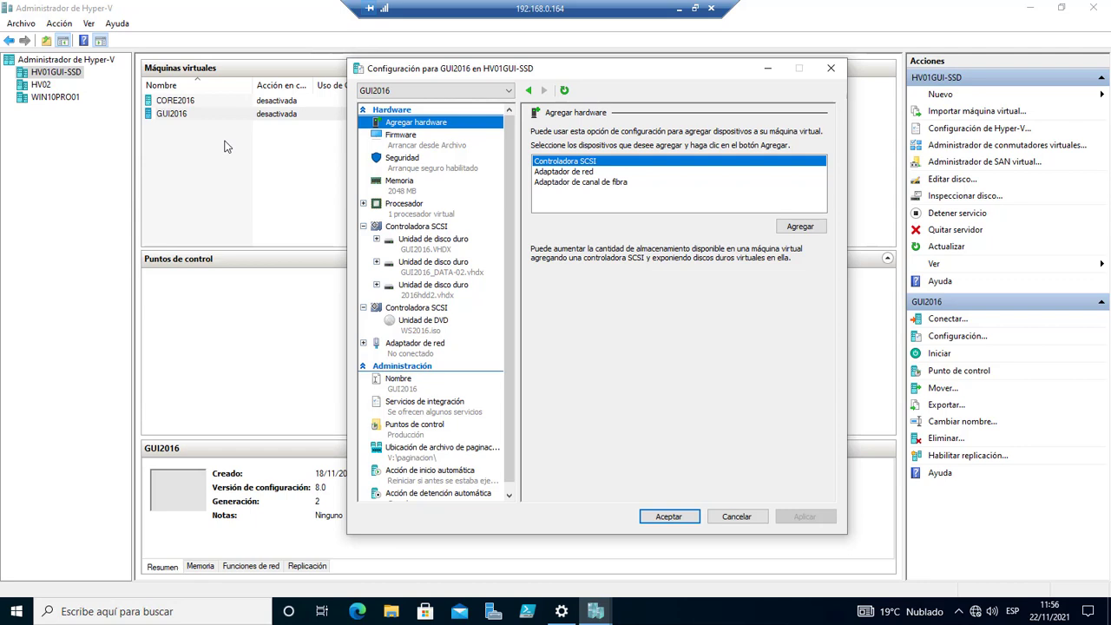
pyautogui.click(421, 228)
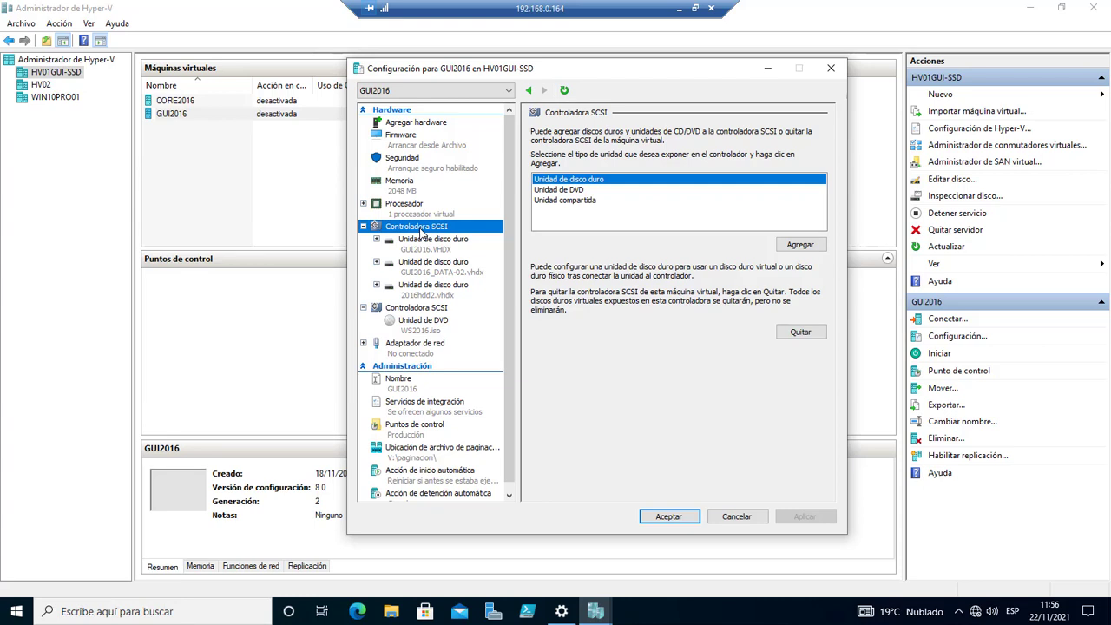
pyautogui.click(580, 203)
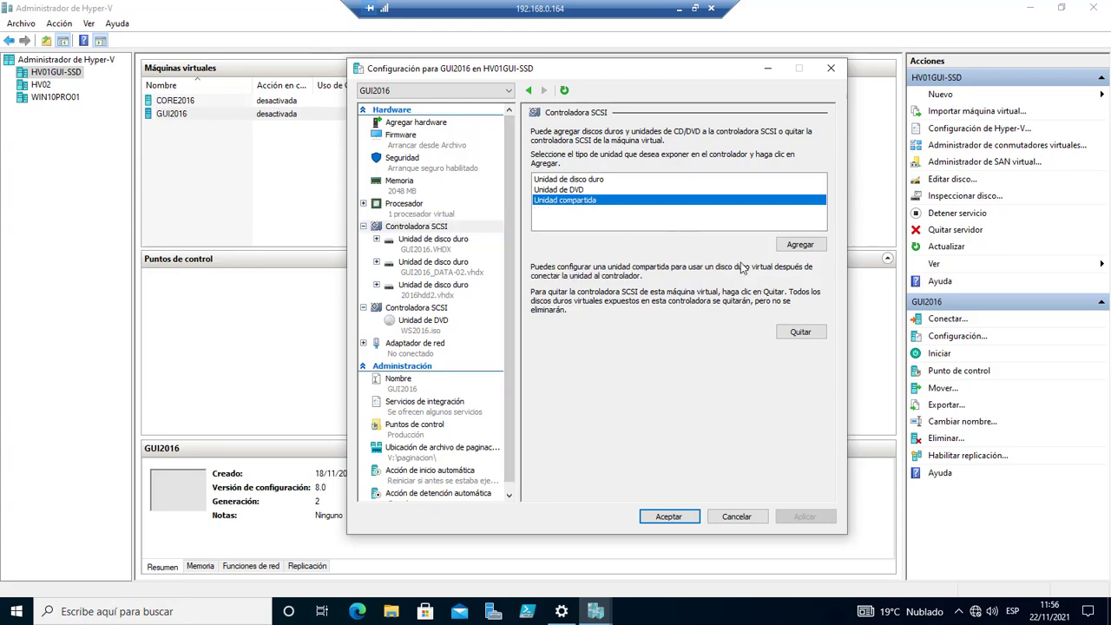
pyautogui.click(799, 245)
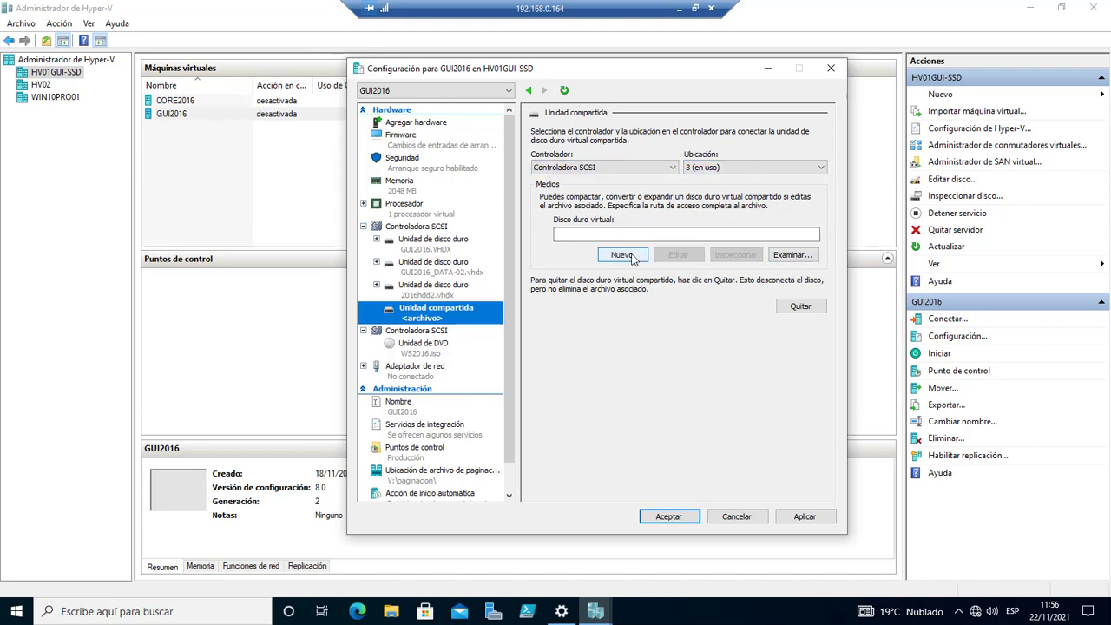
pyautogui.click(623, 255)
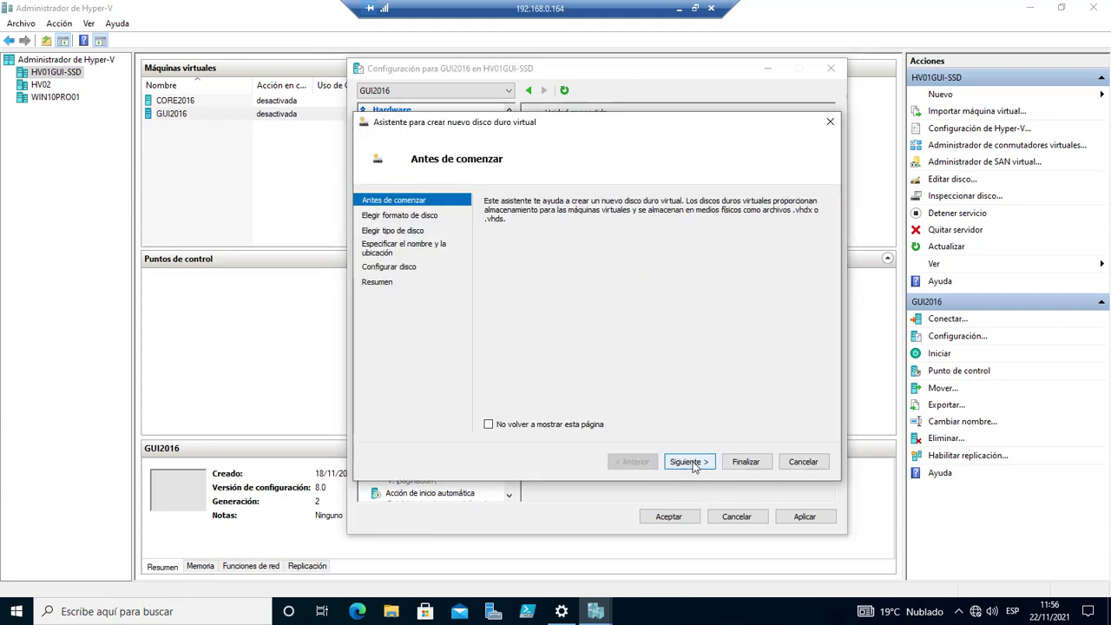
# Choose a dynamically expanding VHD Set format and name the disk Cluster_Data.
pyautogui.click(688, 462)
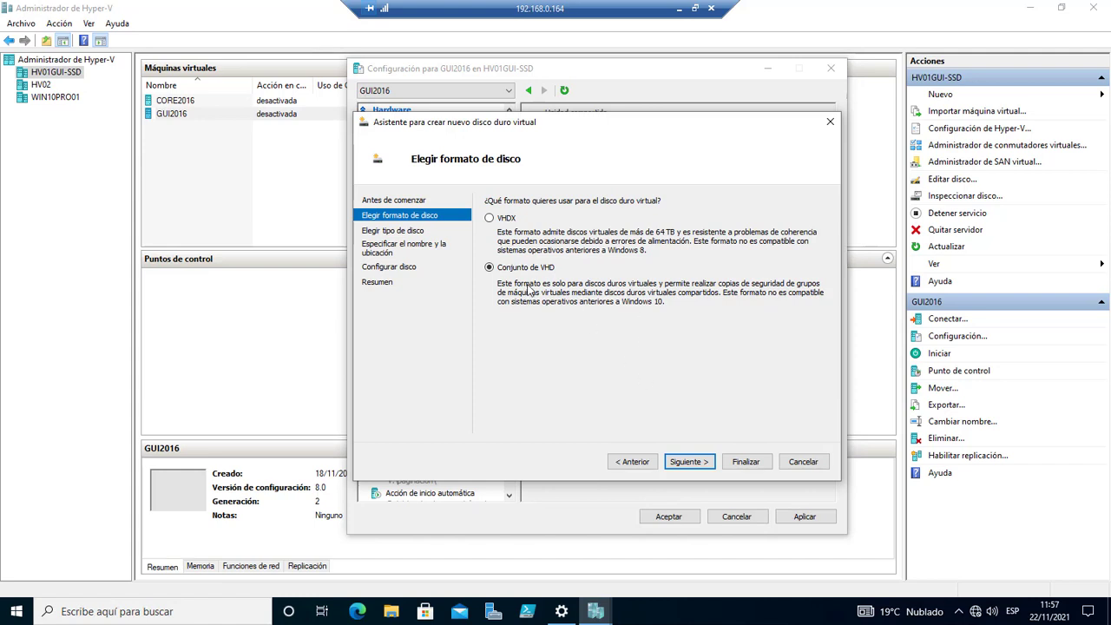
pyautogui.click(693, 463)
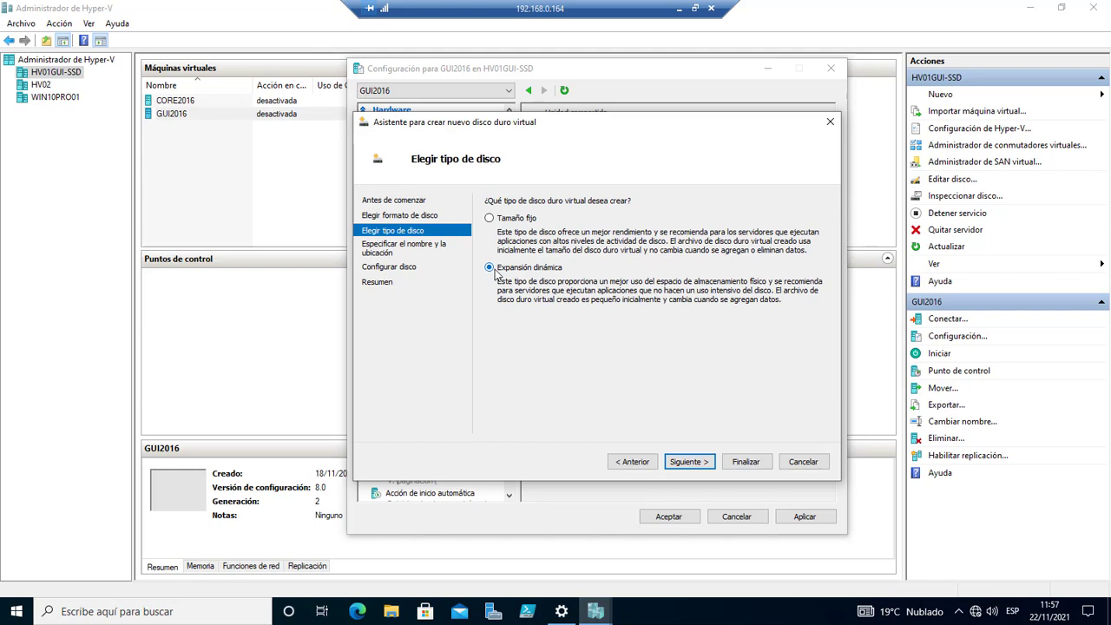
pyautogui.click(686, 460)
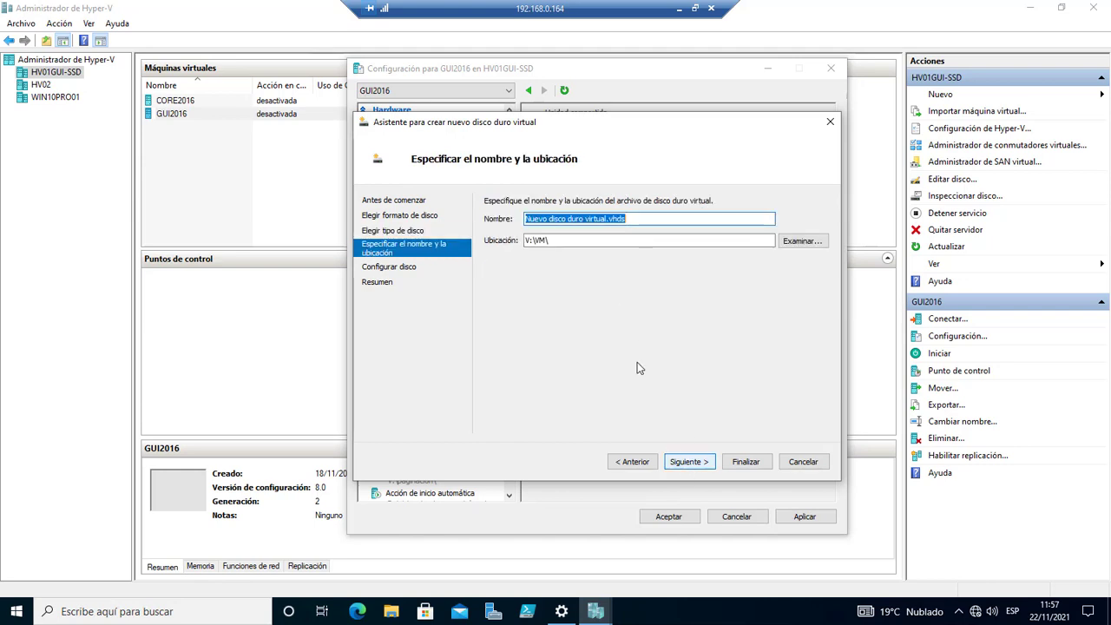
pyautogui.moveTo(608, 220); pyautogui.dragTo(513, 228)
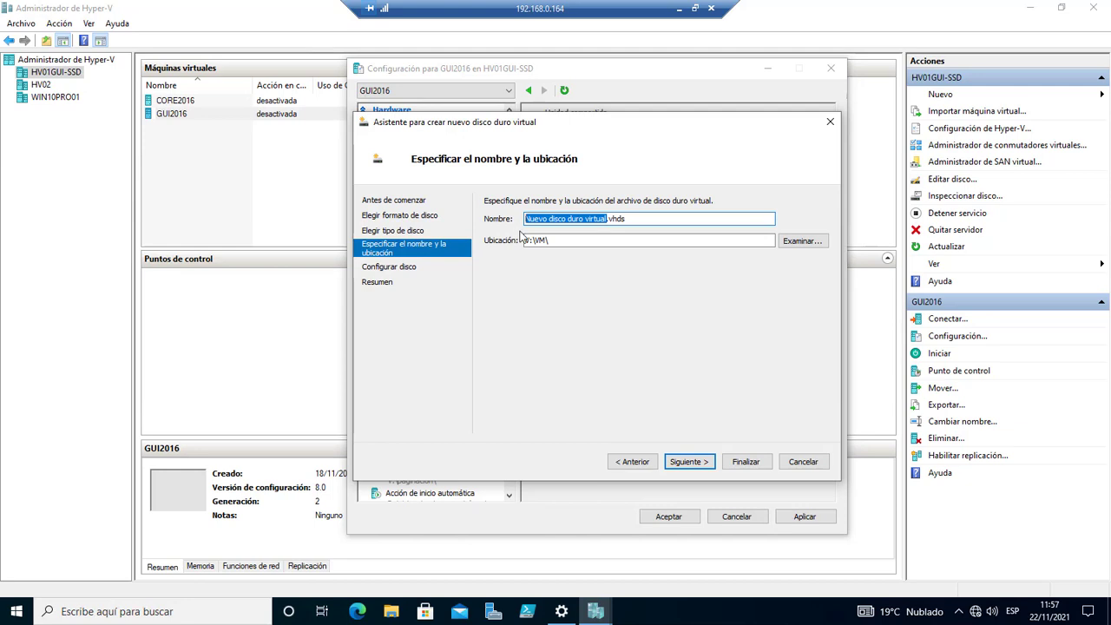
pyautogui.write('Cluste')
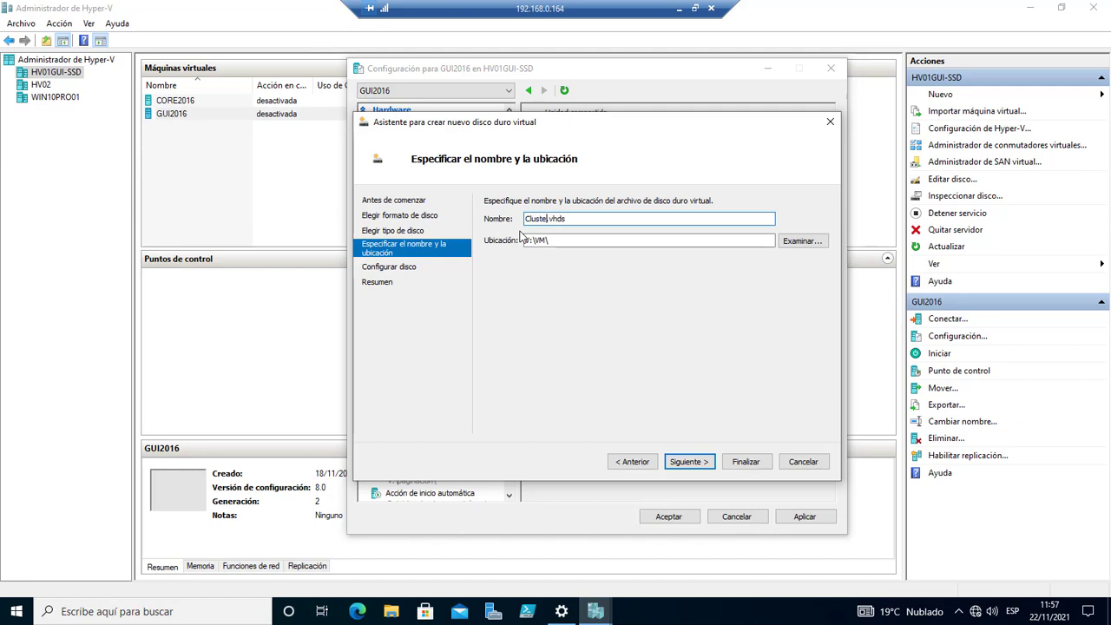
pyautogui.write('r_Data')
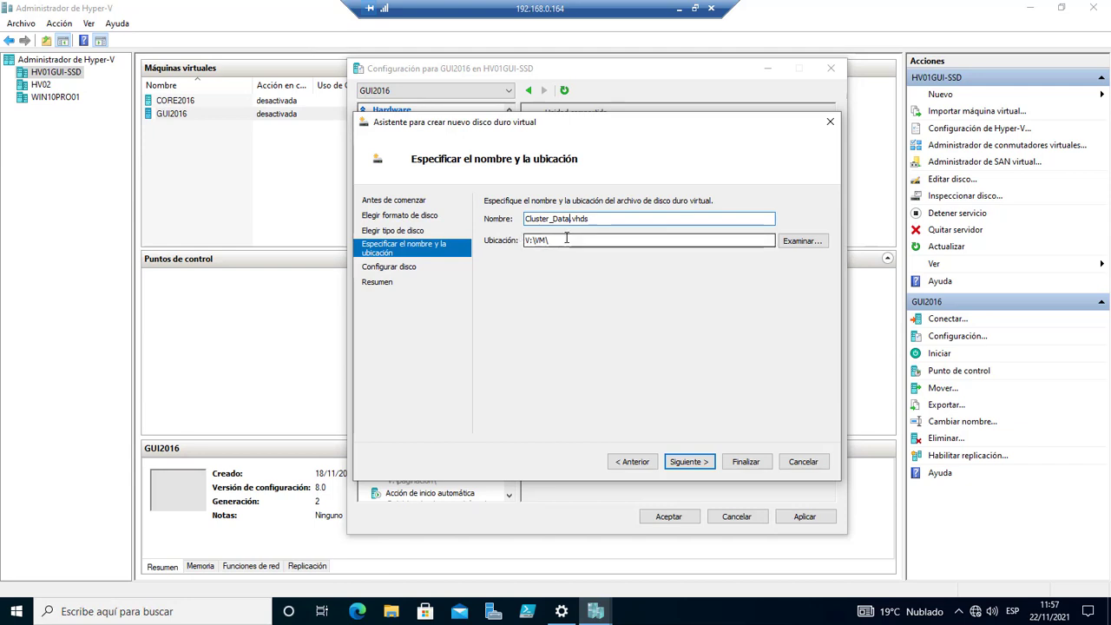
pyautogui.press('Tab')
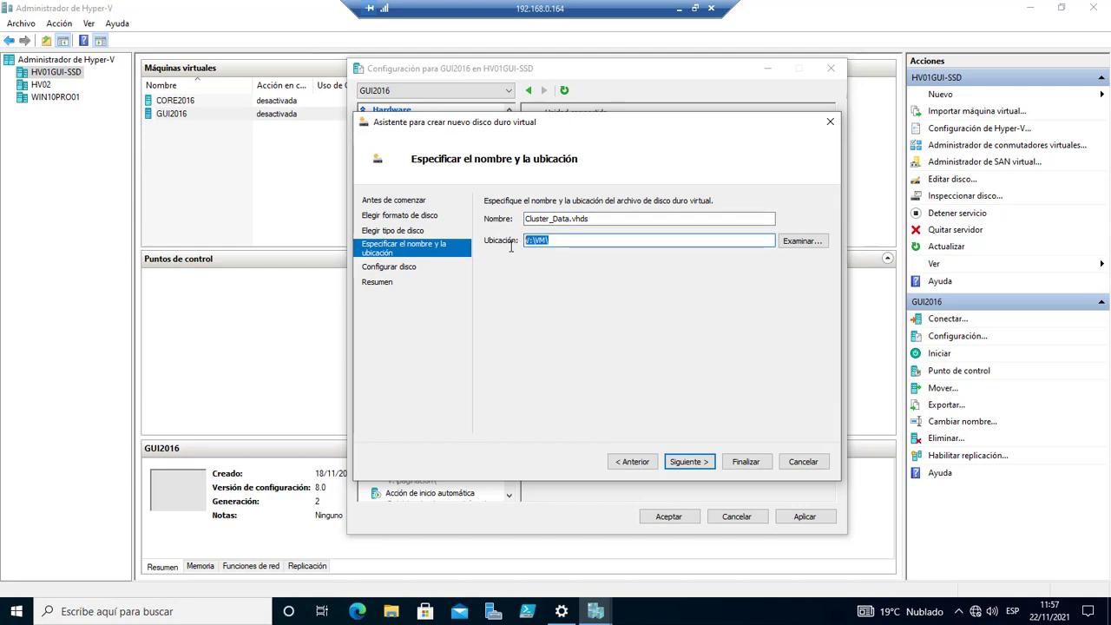
# Keep the V:\VM\ location, set the size to 100 GB, and finish the wizard.
pyautogui.click(684, 462)
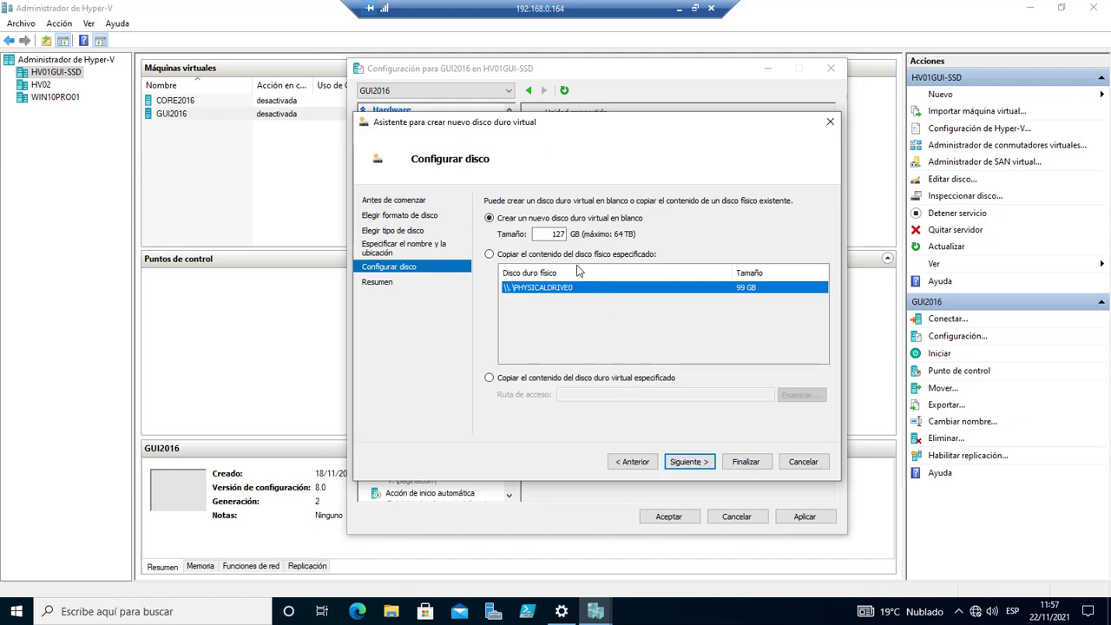
pyautogui.doubleClick(552, 235)
pyautogui.write('100')
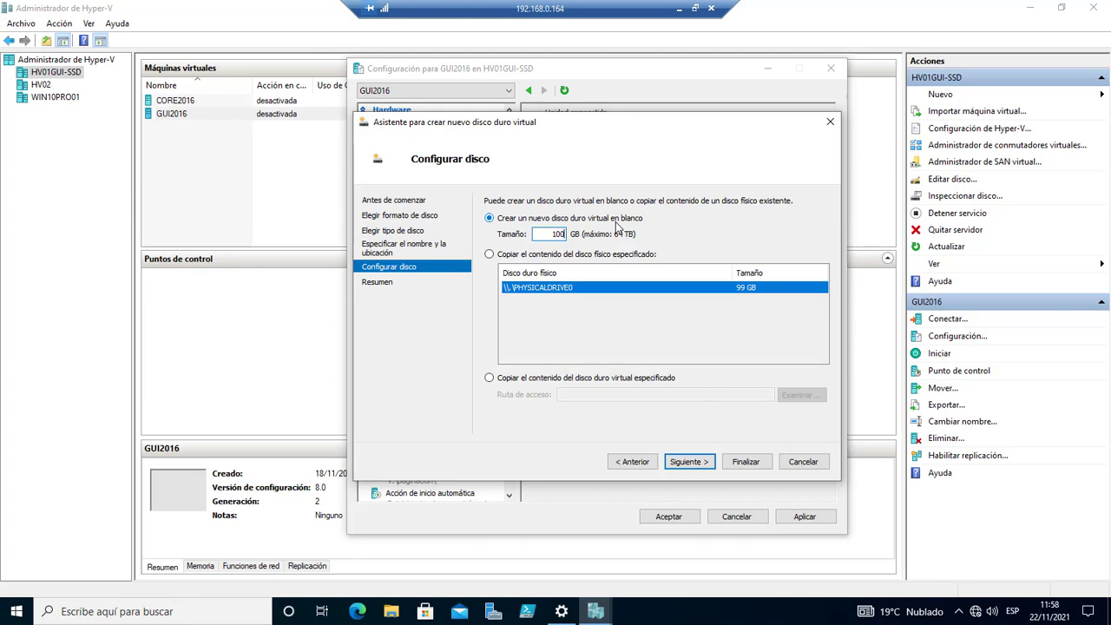
pyautogui.click(695, 469)
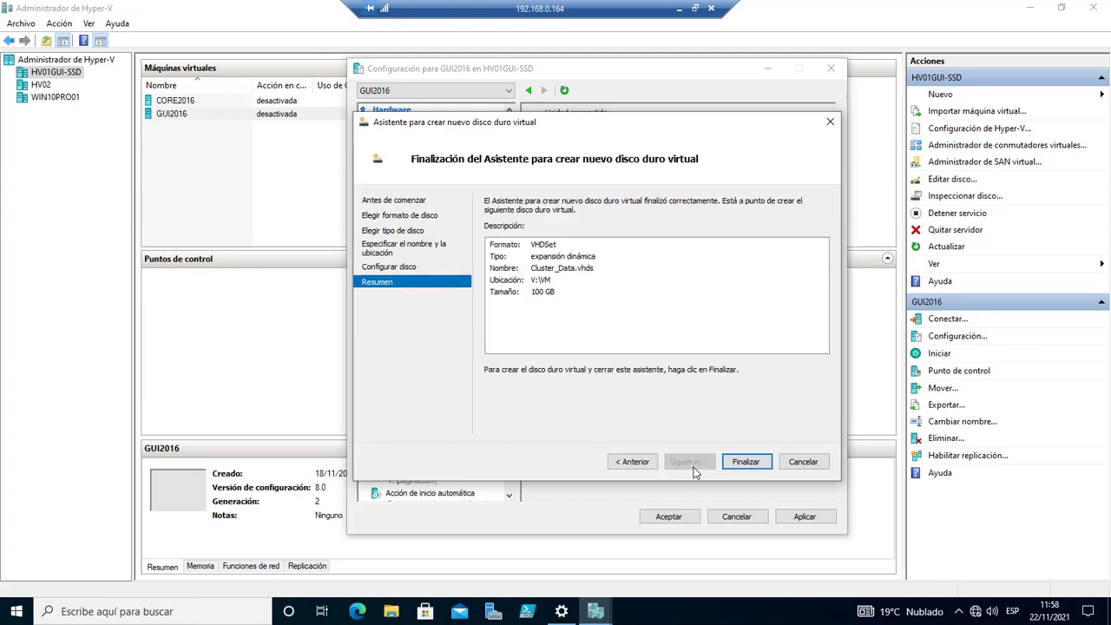
pyautogui.click(745, 463)
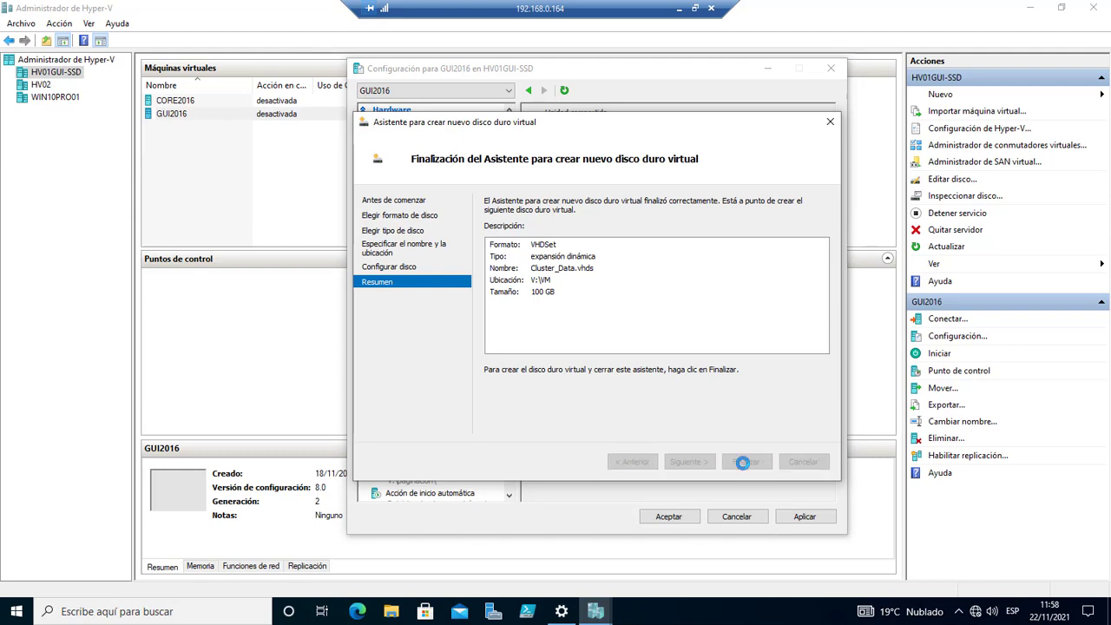
# Try applying the shared drive, which fails on V:\VM storage, then open the Run dialog's history.
pyautogui.click(807, 519)
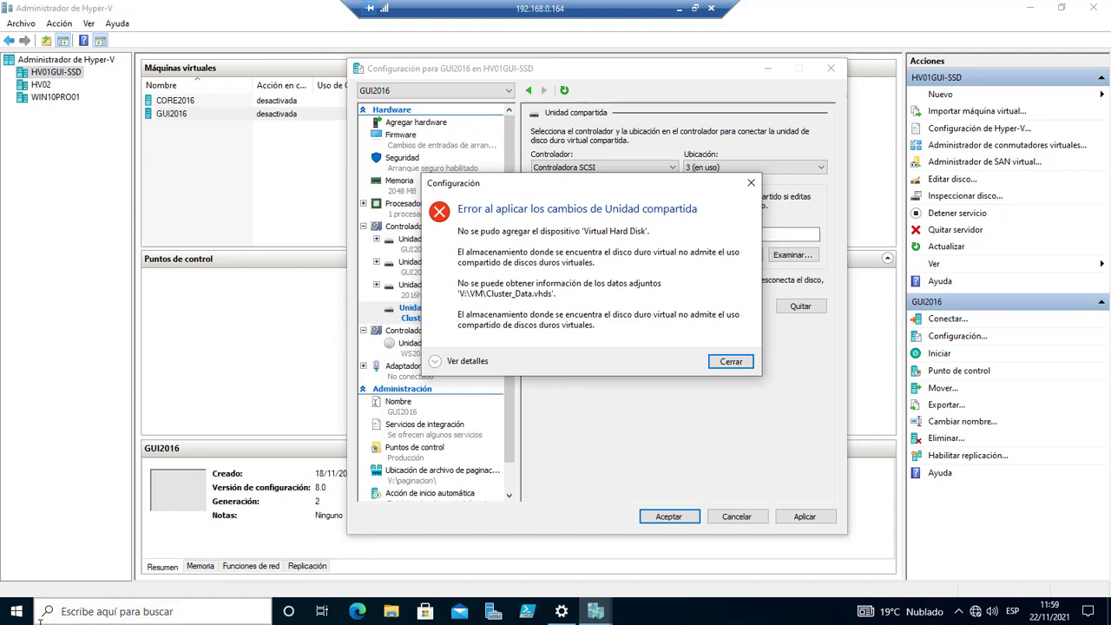
pyautogui.rightClick(16, 611)
pyautogui.click(61, 556)
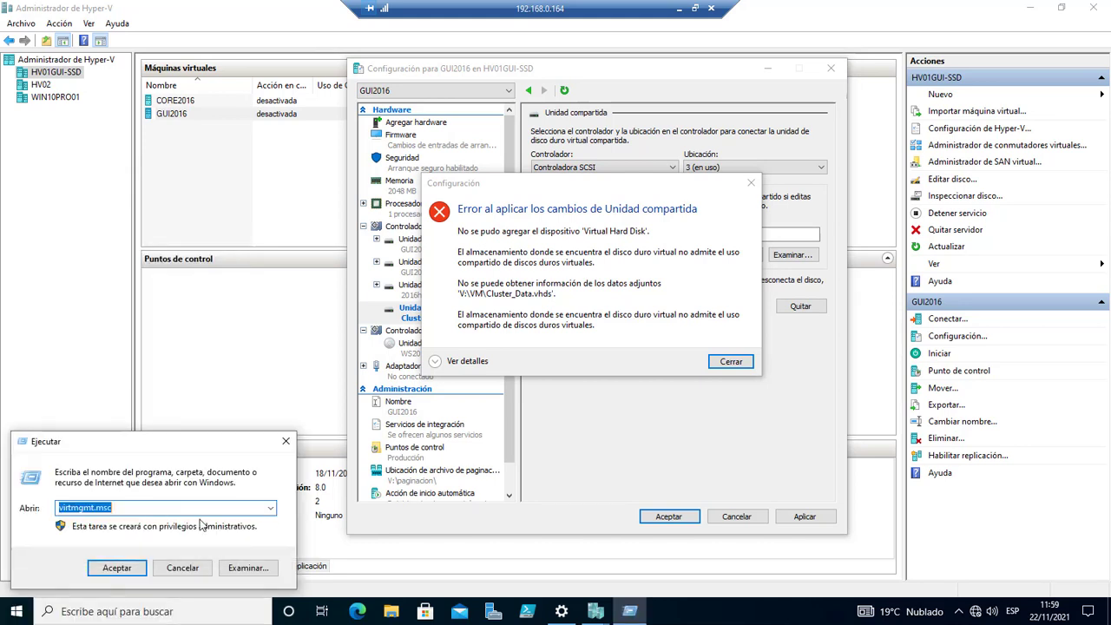
pyautogui.click(271, 508)
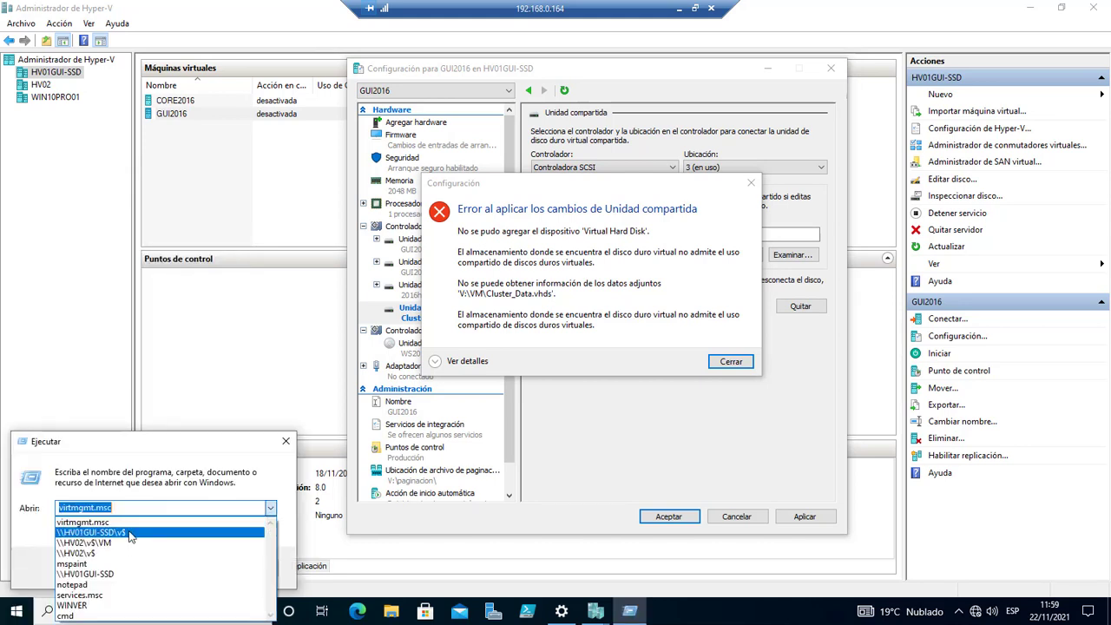
# Open the VM folder on \\HV01GUI-SSD\v$ in a maximized File Explorer window.
pyautogui.click(130, 533)
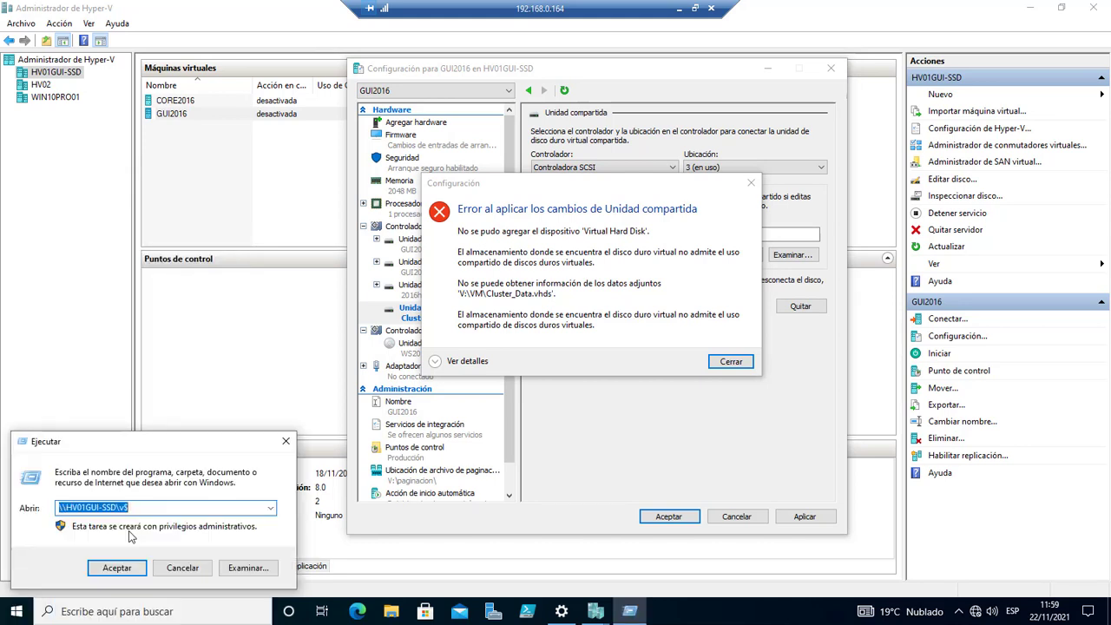
pyautogui.click(135, 566)
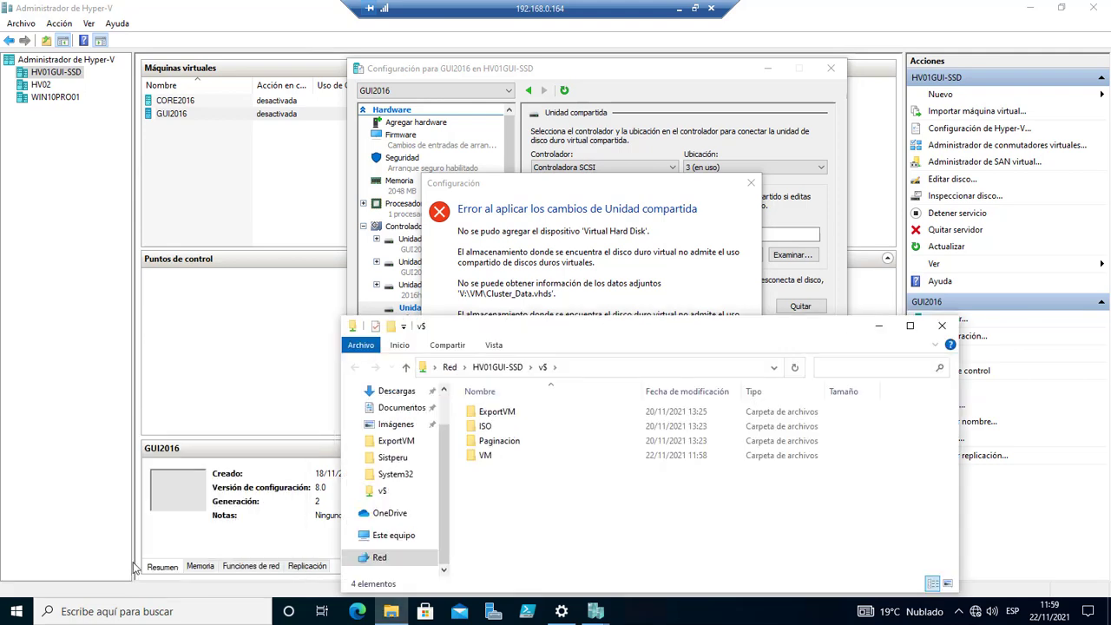
pyautogui.doubleClick(486, 455)
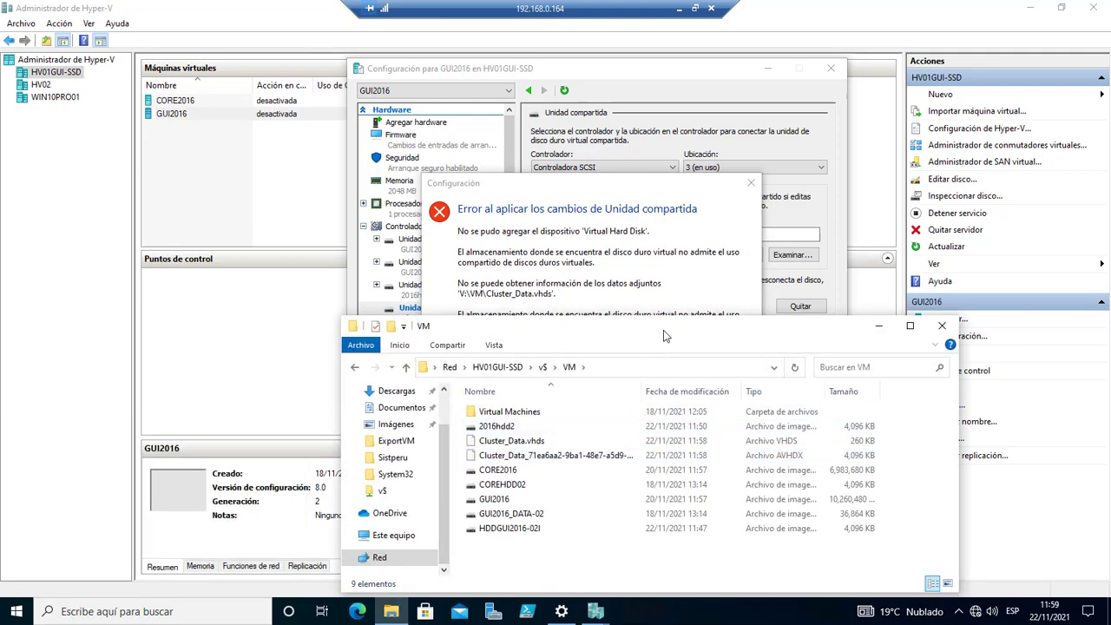
pyautogui.doubleClick(664, 330)
# Inspect Cluster_Data.vhds and its AVHDX file with a widened Name column, then dismiss the Hyper-V error.
pyautogui.click(205, 123)
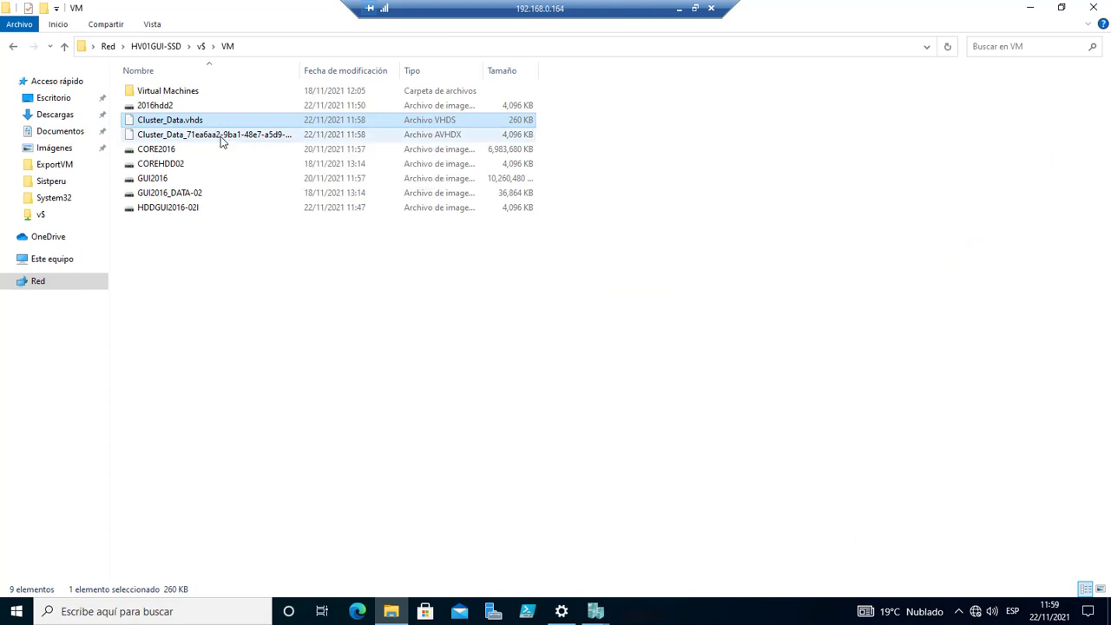
pyautogui.click(201, 136)
pyautogui.click(191, 123)
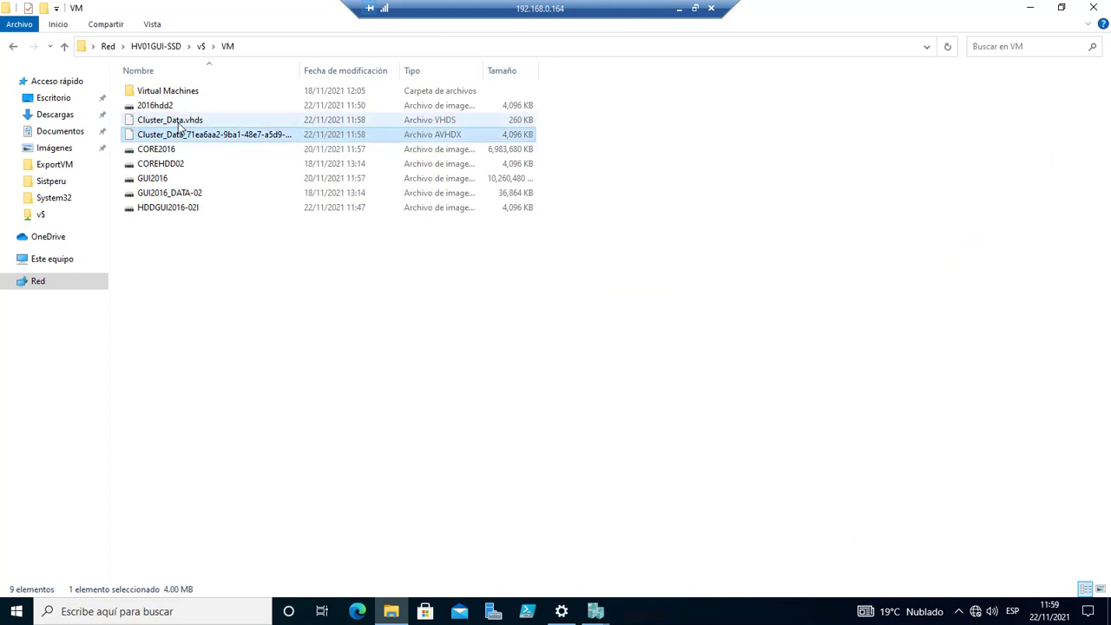
pyautogui.click(208, 135)
pyautogui.click(184, 122)
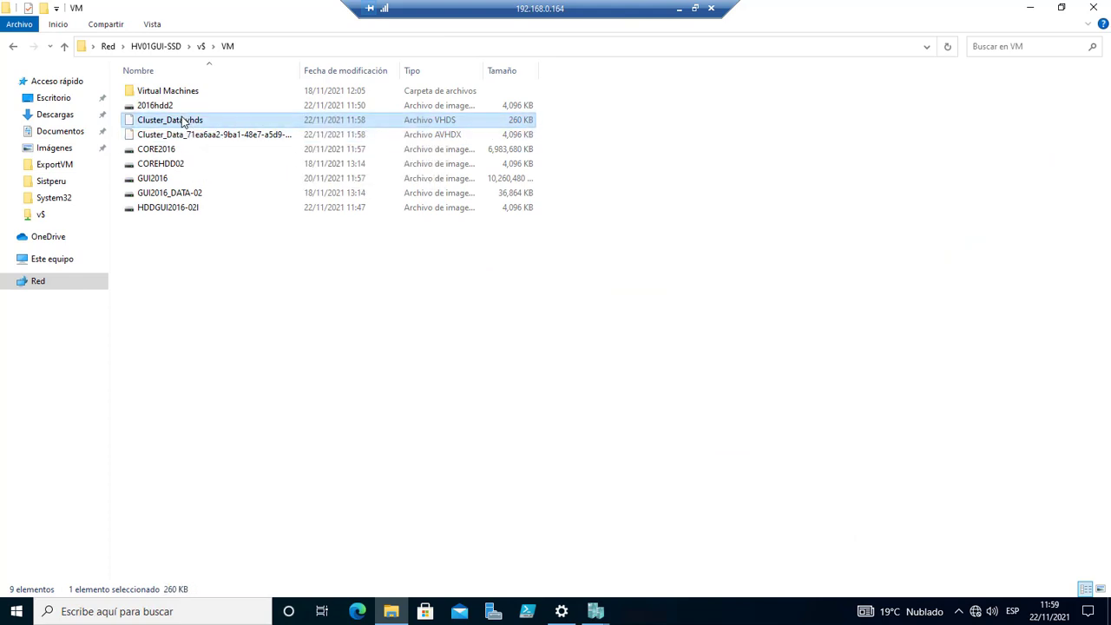
pyautogui.click(172, 108)
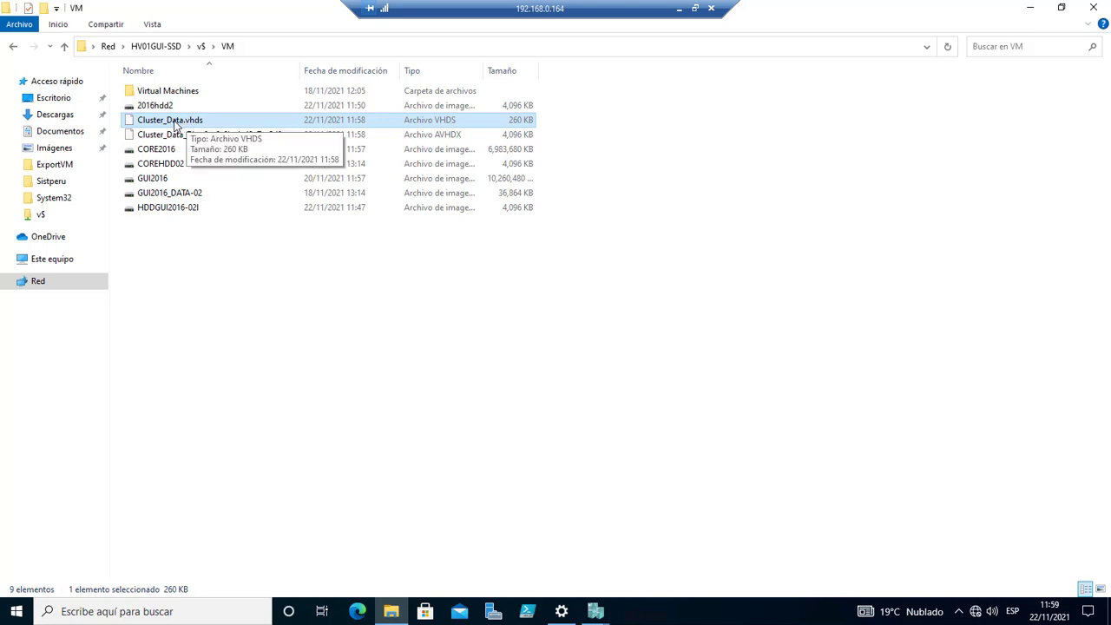
pyautogui.click(188, 135)
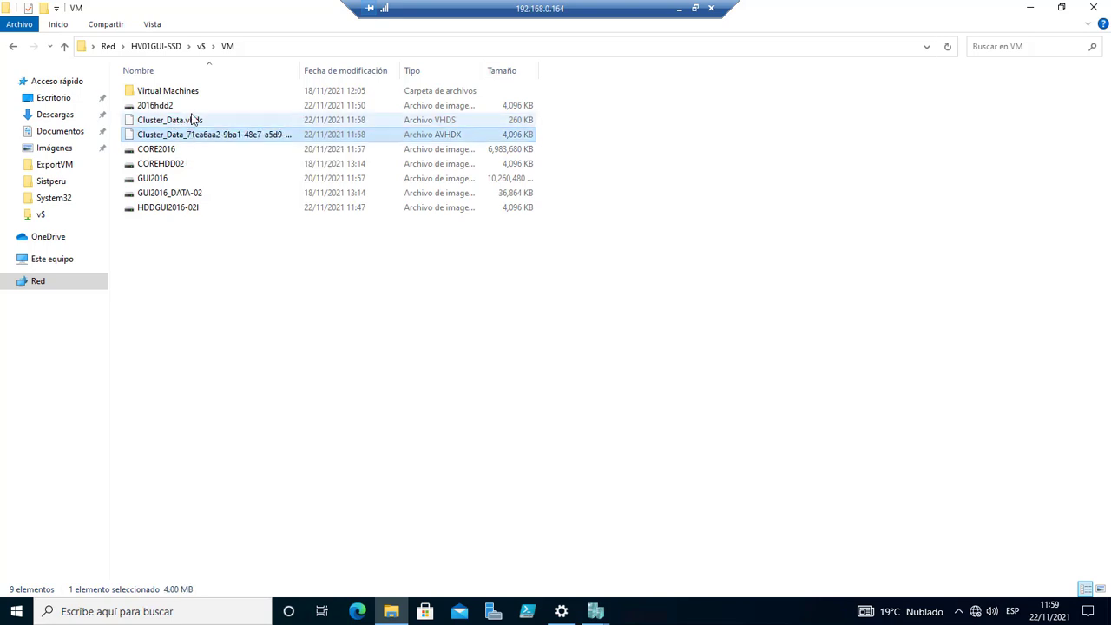
pyautogui.keyDown('ctrl'); pyautogui.click(195, 122); pyautogui.keyUp('ctrl')
pyautogui.click(206, 124)
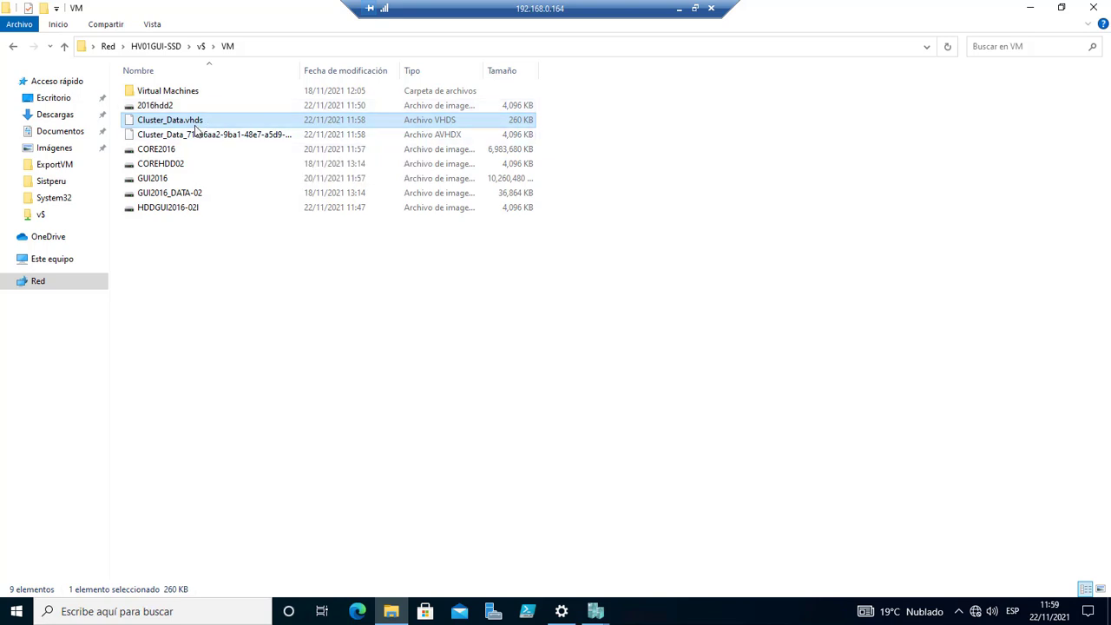
pyautogui.moveTo(299, 71); pyautogui.dragTo(460, 71)
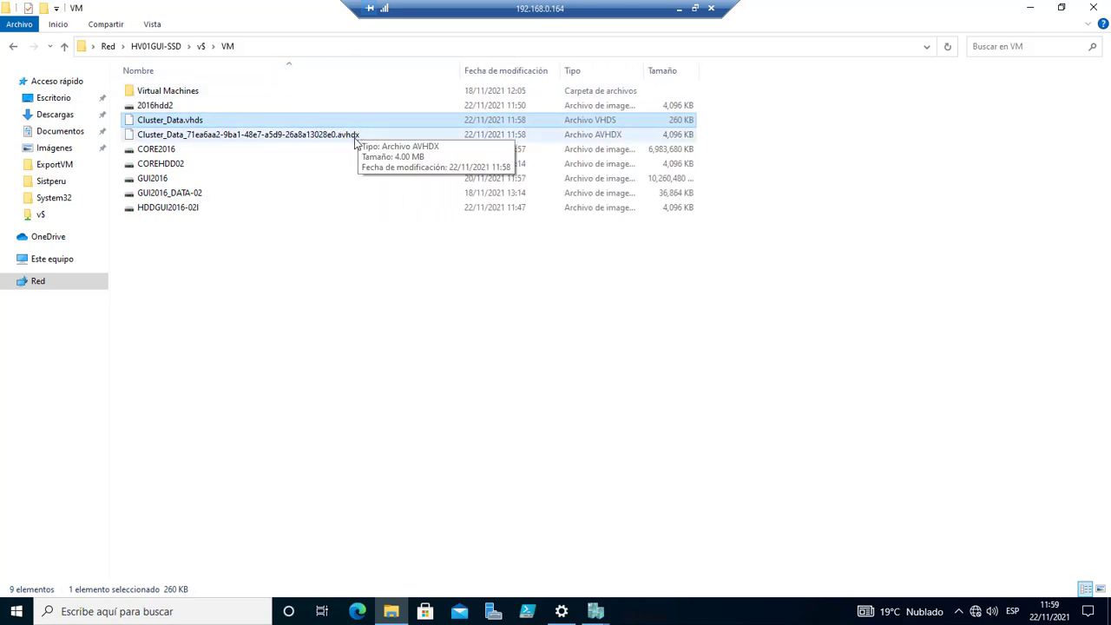
pyautogui.click(213, 139)
pyautogui.click(207, 121)
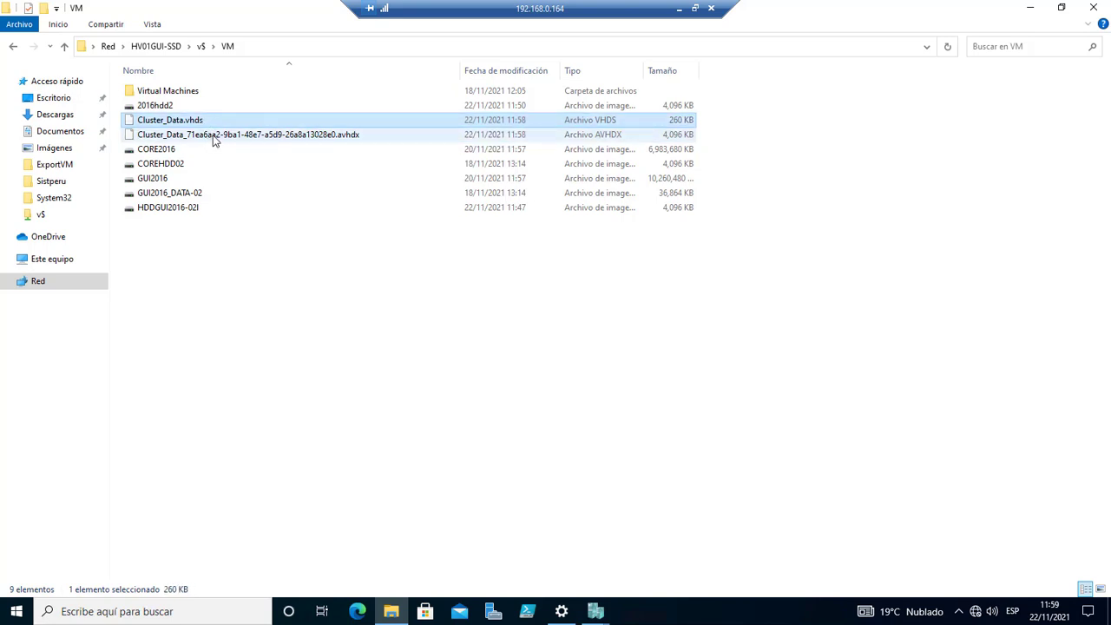
pyautogui.keyDown('ctrl'); pyautogui.click(216, 140); pyautogui.keyUp('ctrl')
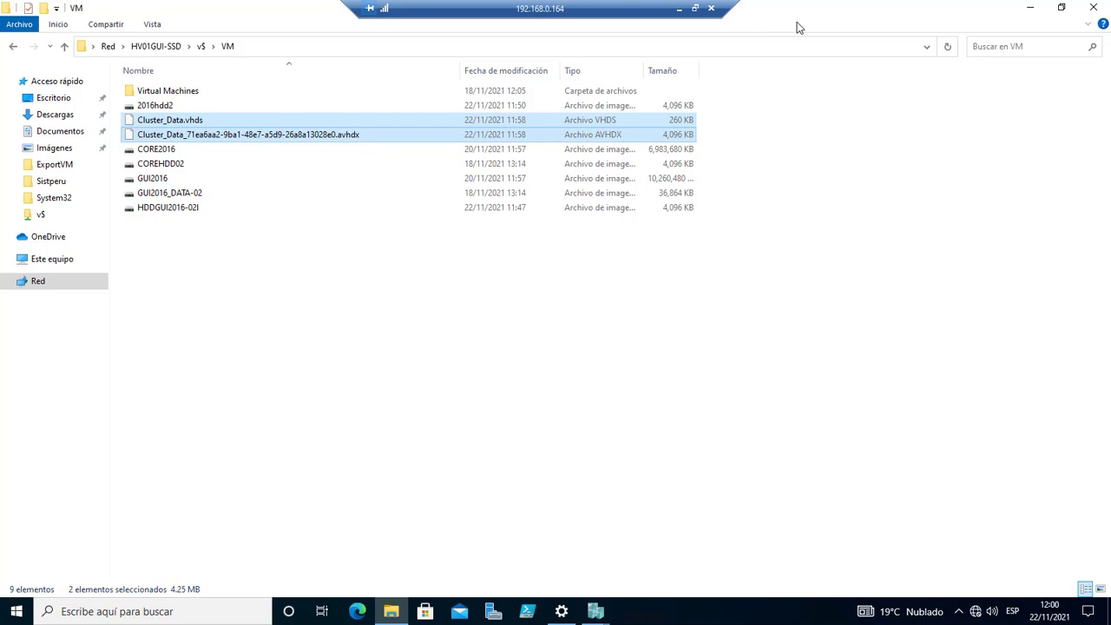
pyautogui.click(1030, 7)
pyautogui.click(732, 361)
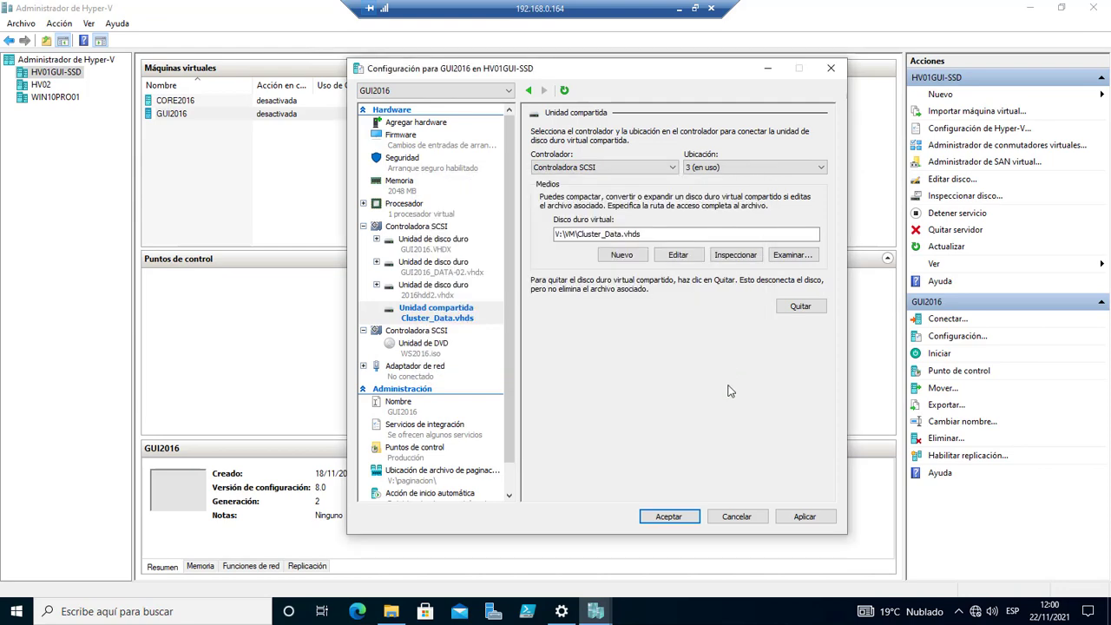
# Remove the Cluster_Data.vhds shared drive, save GUI2016's settings, and exit the full-screen remote session.
pyautogui.click(801, 308)
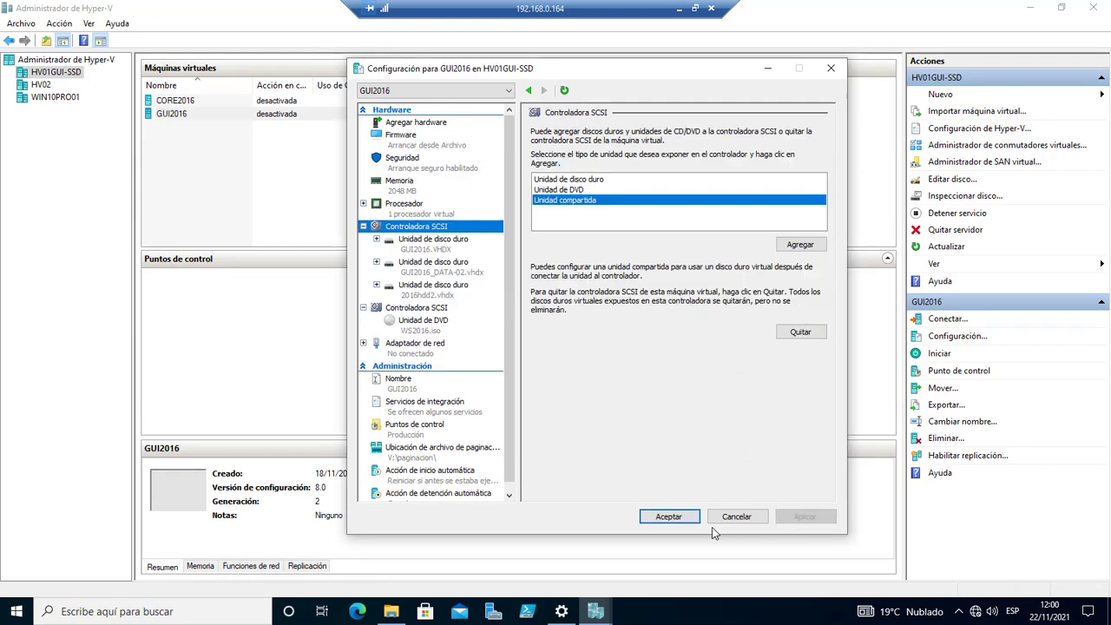
pyautogui.click(668, 519)
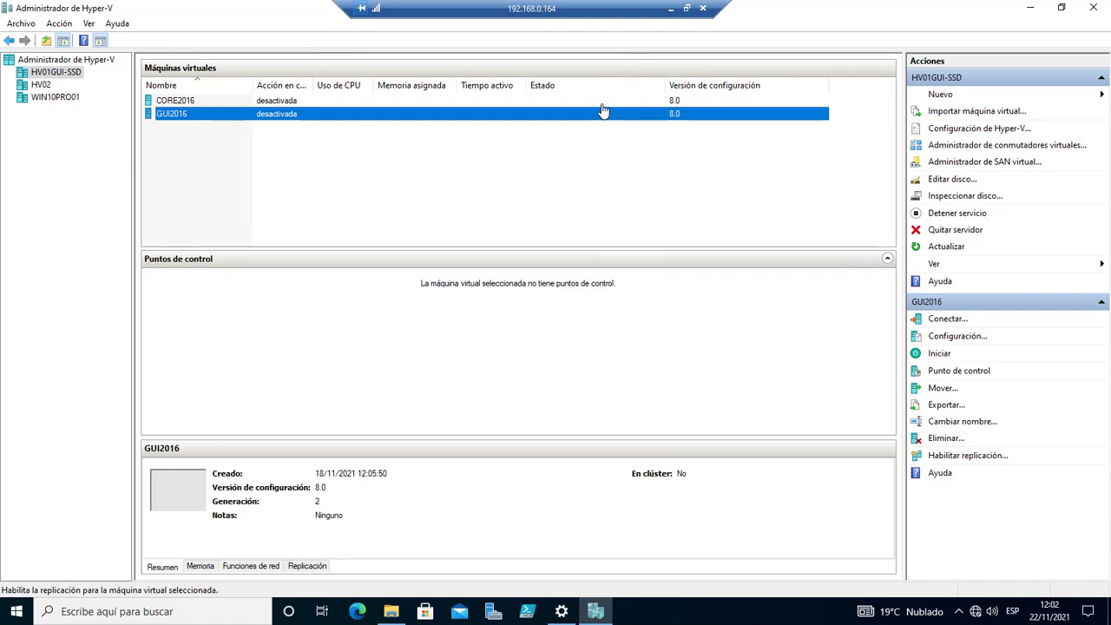
pyautogui.doubleClick(626, 11)
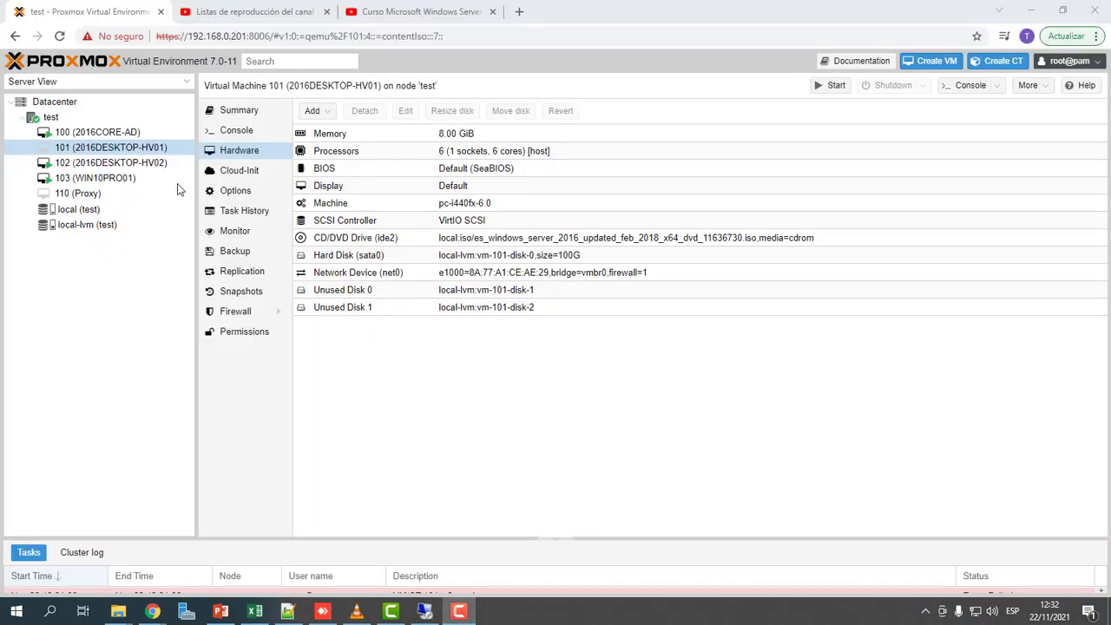
# Add a 100 GiB hard disk on local-lvm storage to VM 101.
pyautogui.click(140, 150)
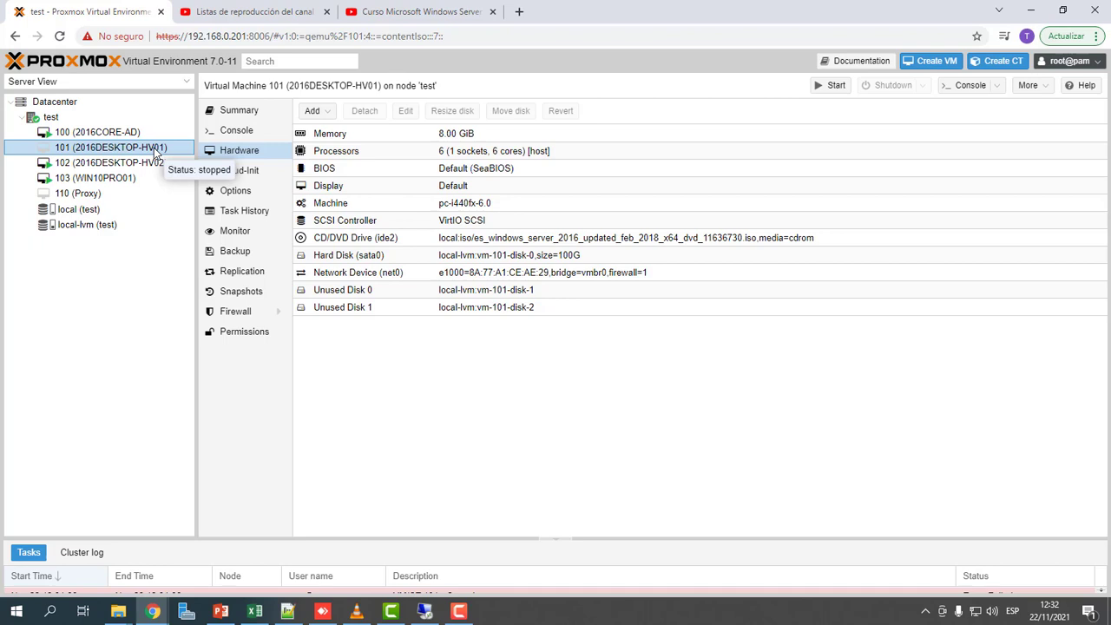
pyautogui.click(318, 111)
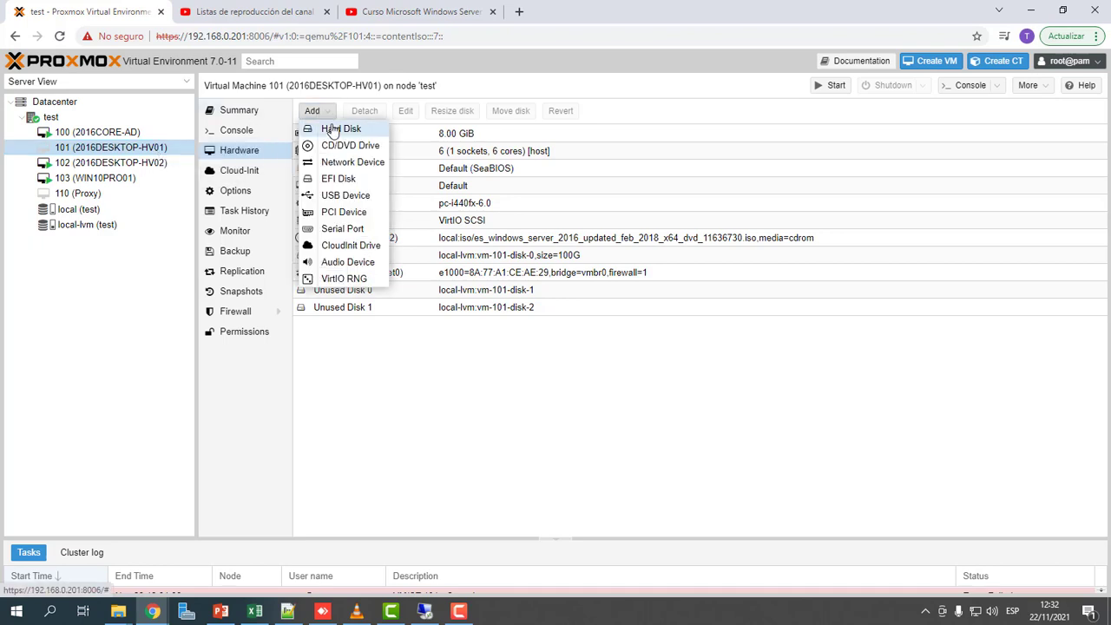
pyautogui.click(334, 130)
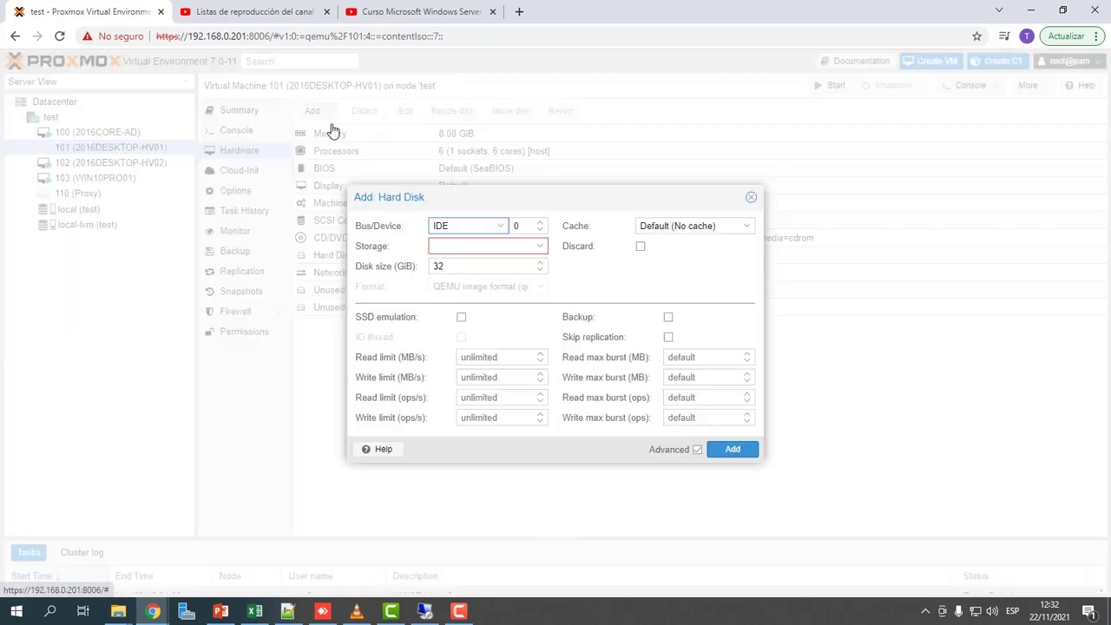
pyautogui.click(458, 246)
pyautogui.click(506, 283)
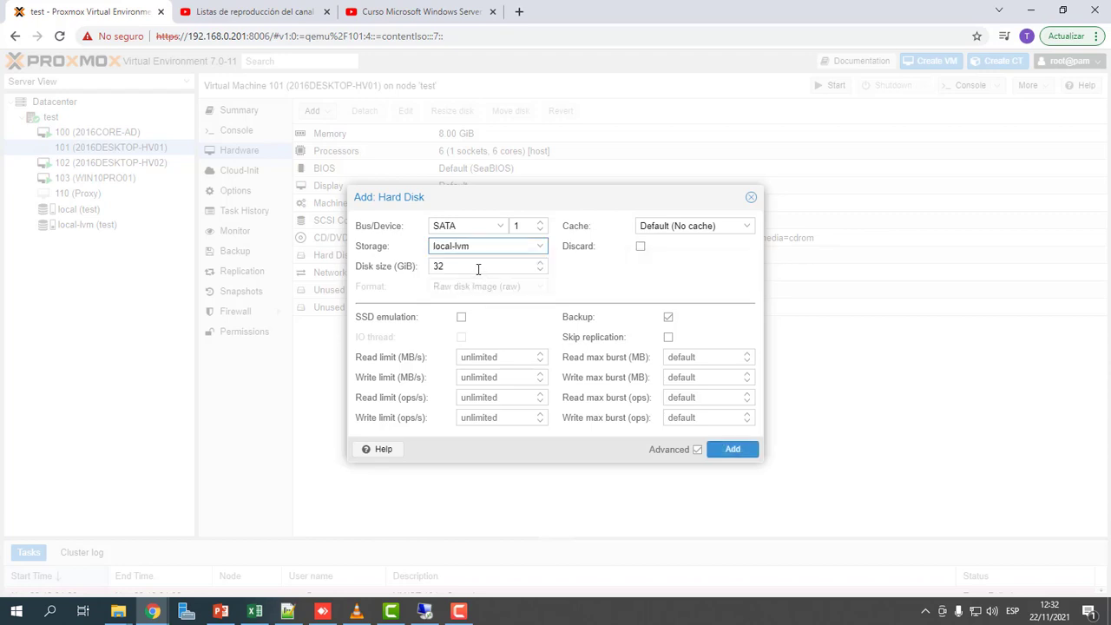
pyautogui.moveTo(478, 269); pyautogui.dragTo(421, 267)
pyautogui.write('100')
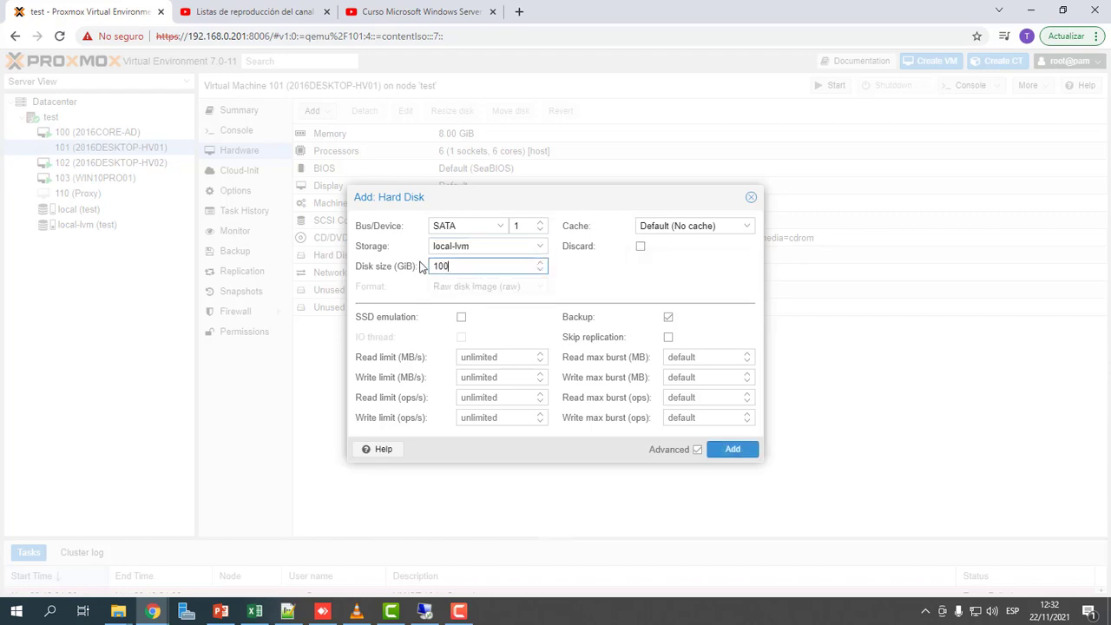
pyautogui.click(734, 449)
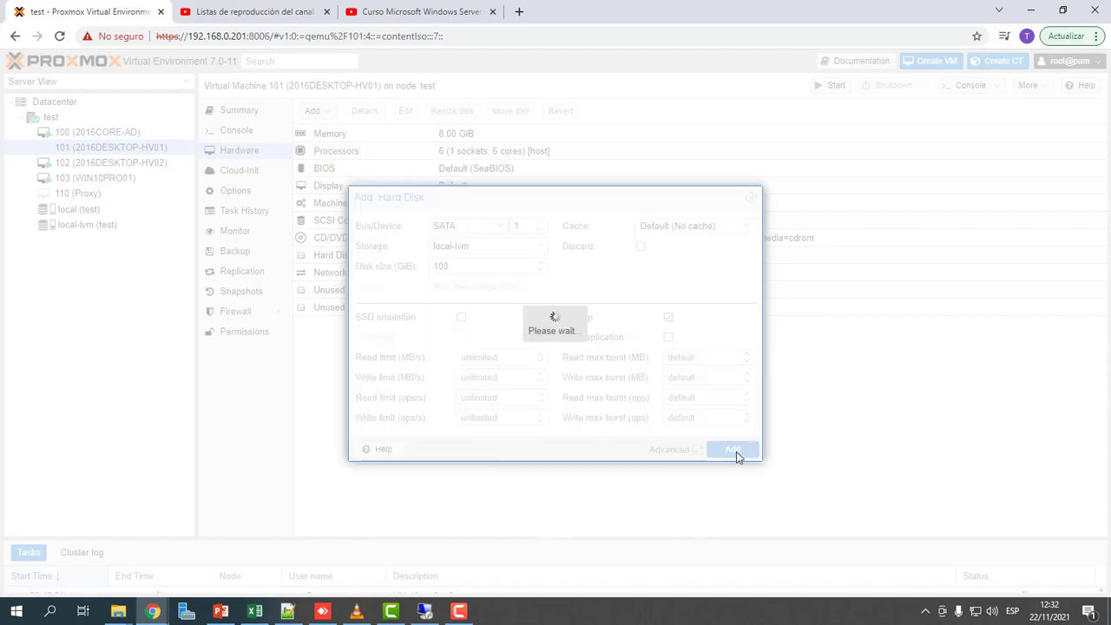
# Start VM 101 and open its console.
pyautogui.click(547, 276)
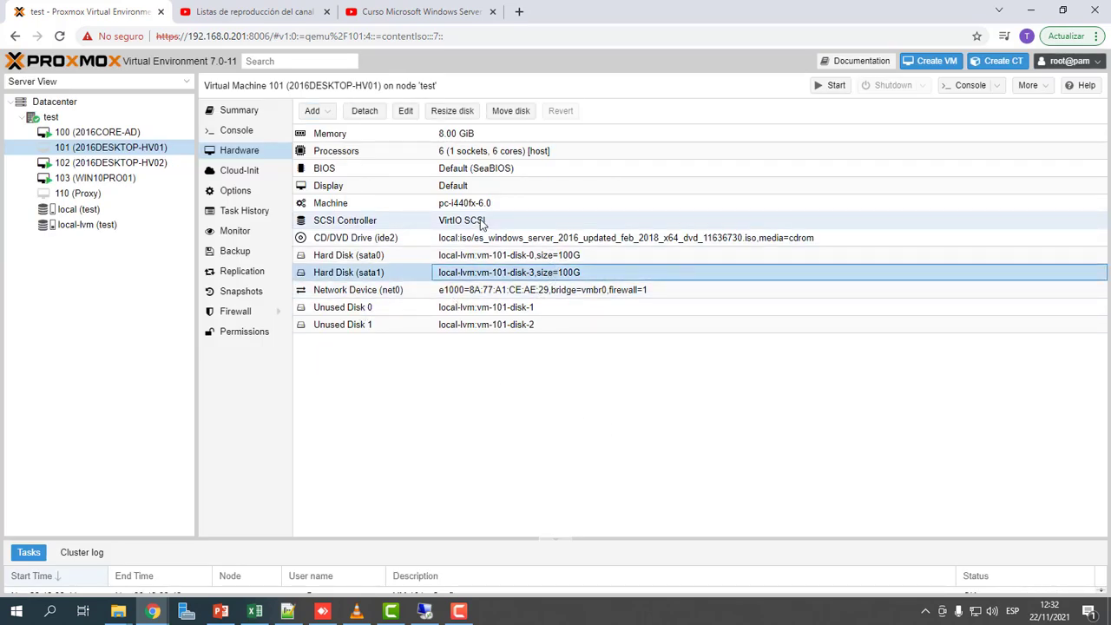
pyautogui.click(829, 86)
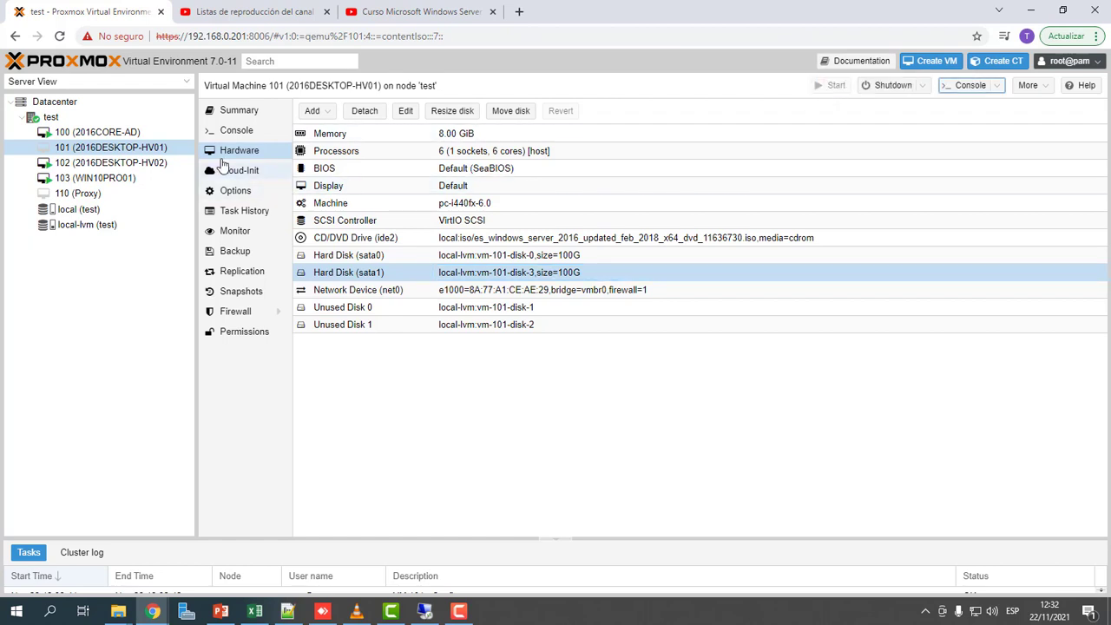
pyautogui.click(231, 134)
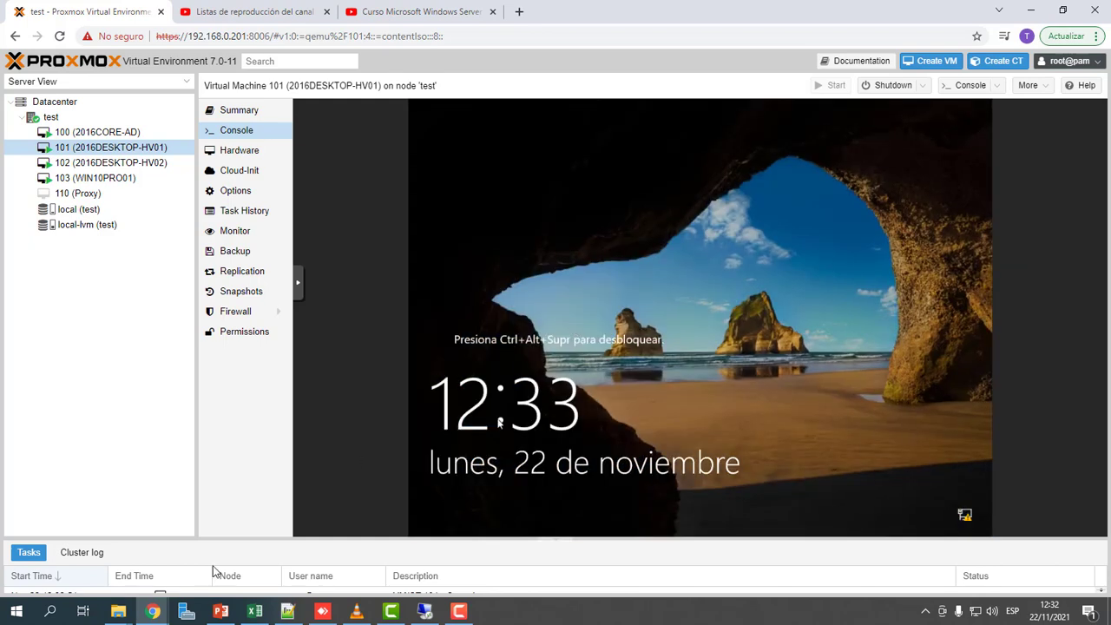
# Run mstsc, connect to 192.168.0.152 accepting the certificate warning, and make the session full screen.
pyautogui.rightClick(16, 612)
pyautogui.click(68, 545)
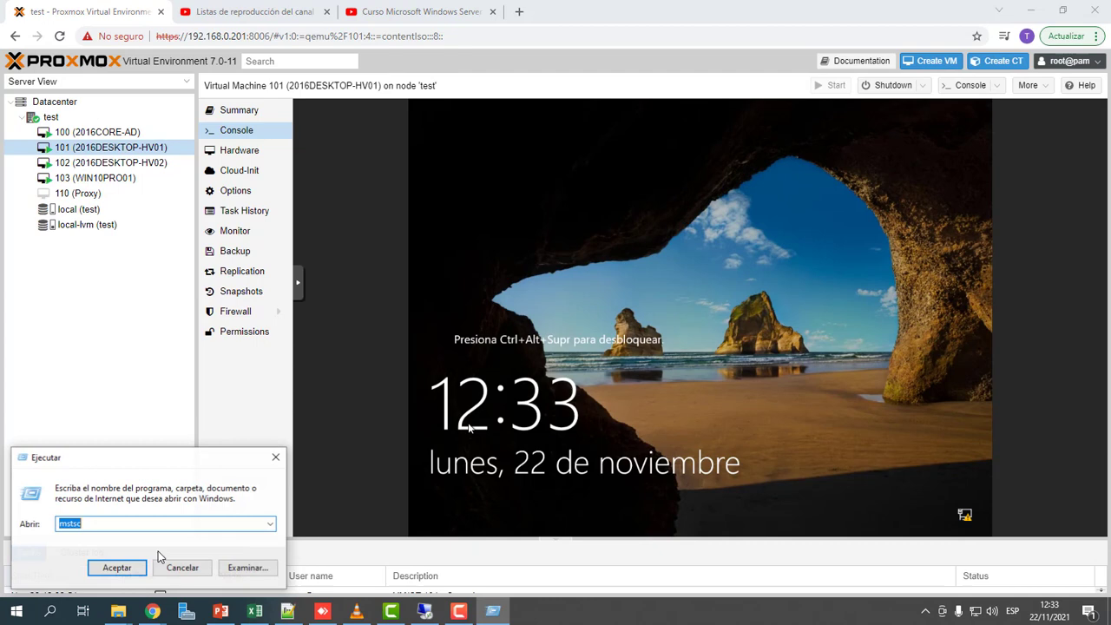
pyautogui.click(114, 569)
pyautogui.click(595, 265)
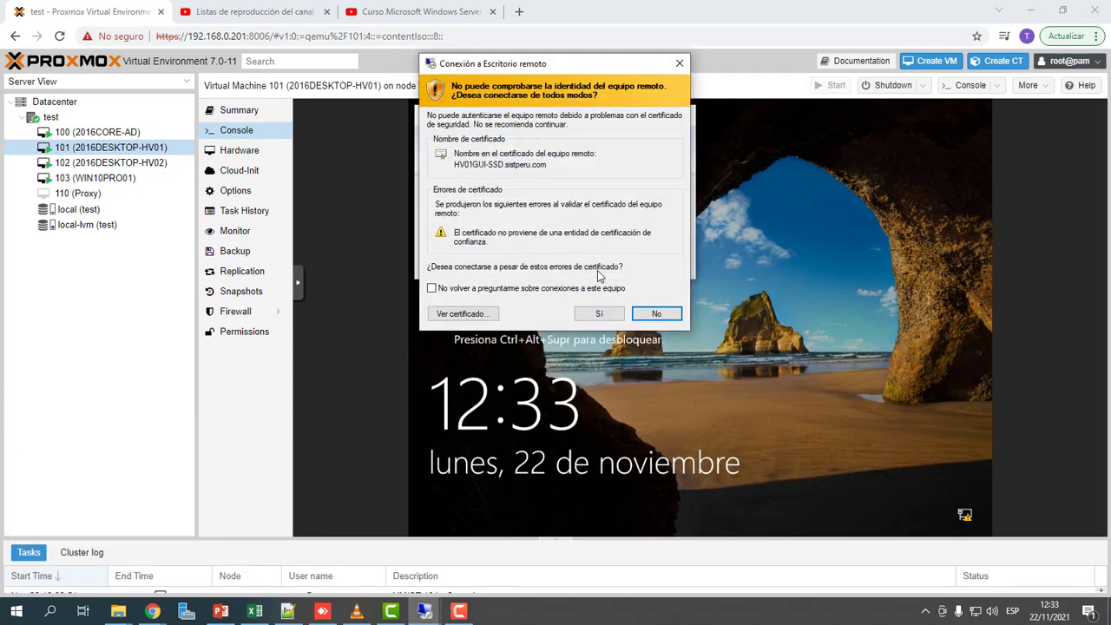
pyautogui.click(599, 314)
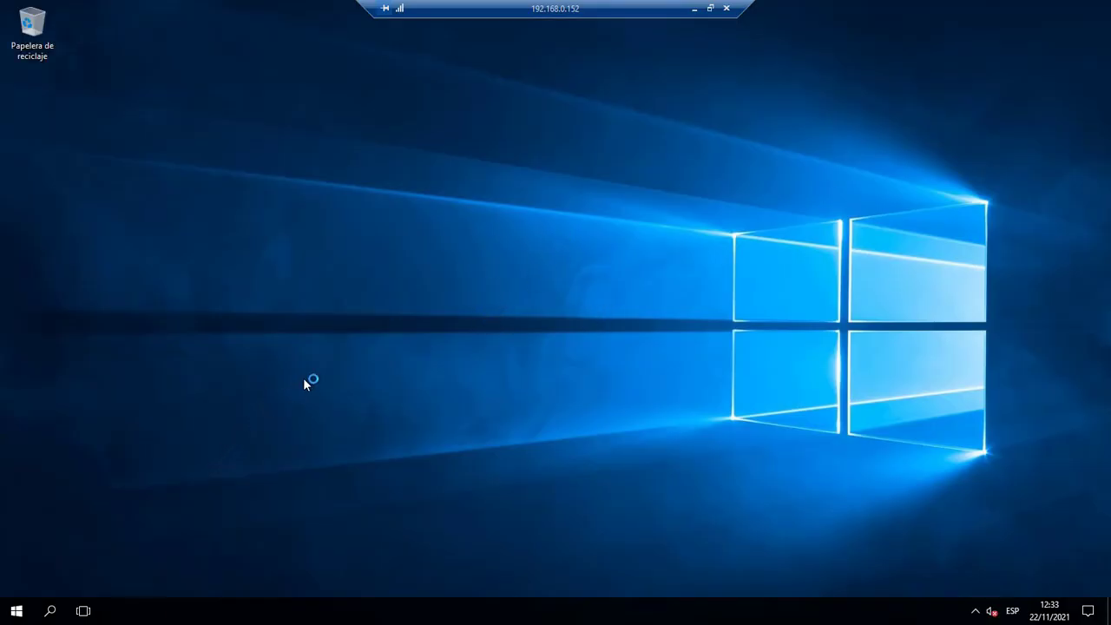
pyautogui.doubleClick(621, 15)
pyautogui.moveTo(621, 15); pyautogui.dragTo(598, 32)
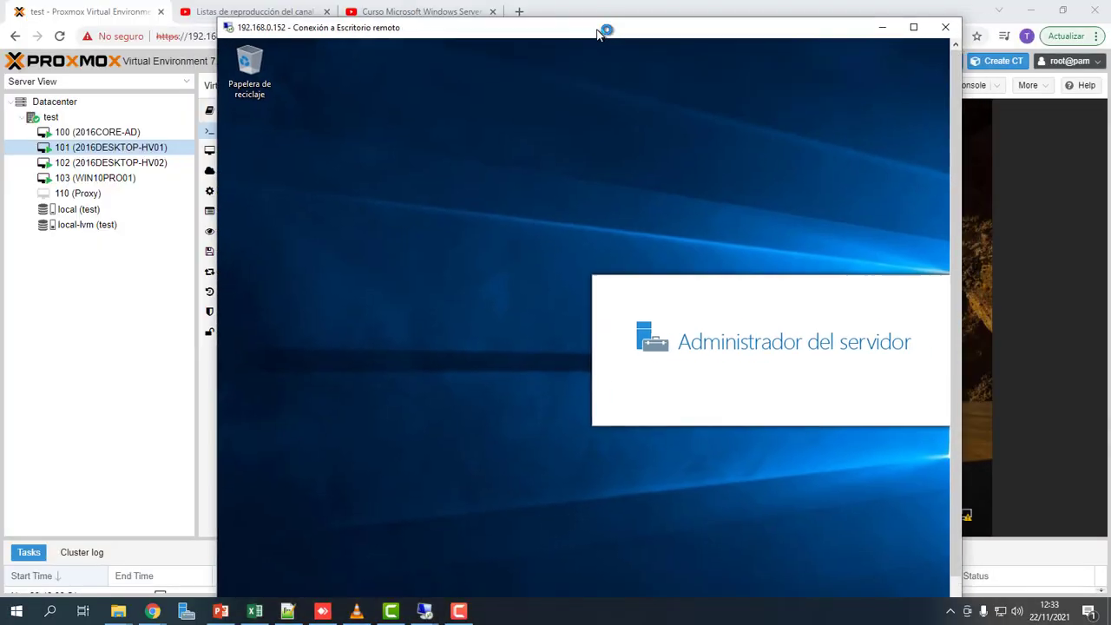
pyautogui.doubleClick(598, 30)
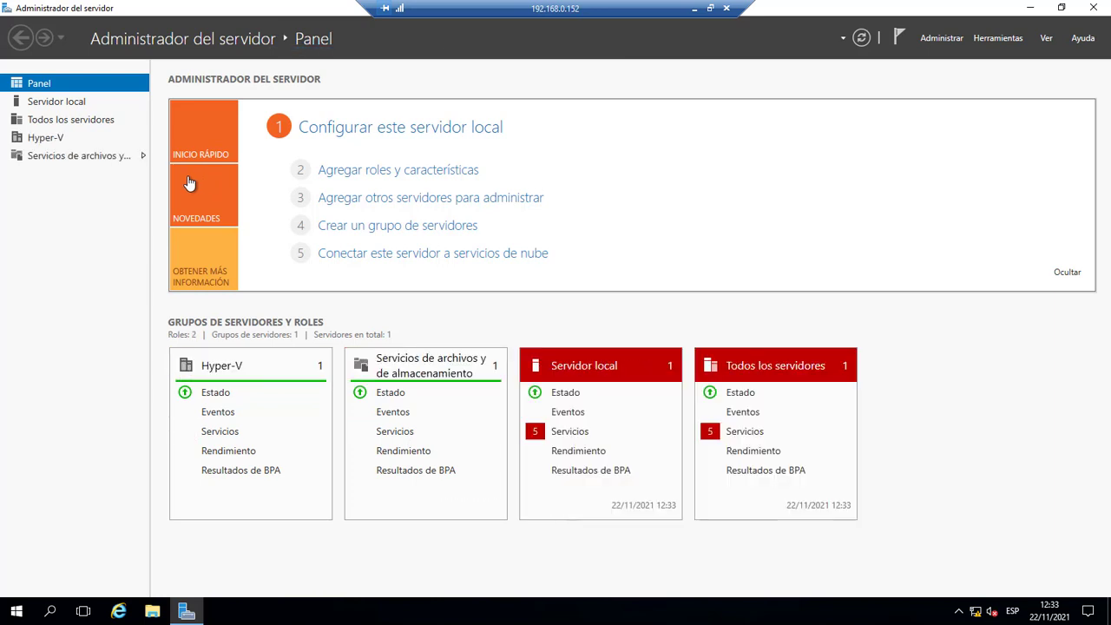
# In File and Storage Services > Disks, bring disk 1 online.
pyautogui.click(127, 157)
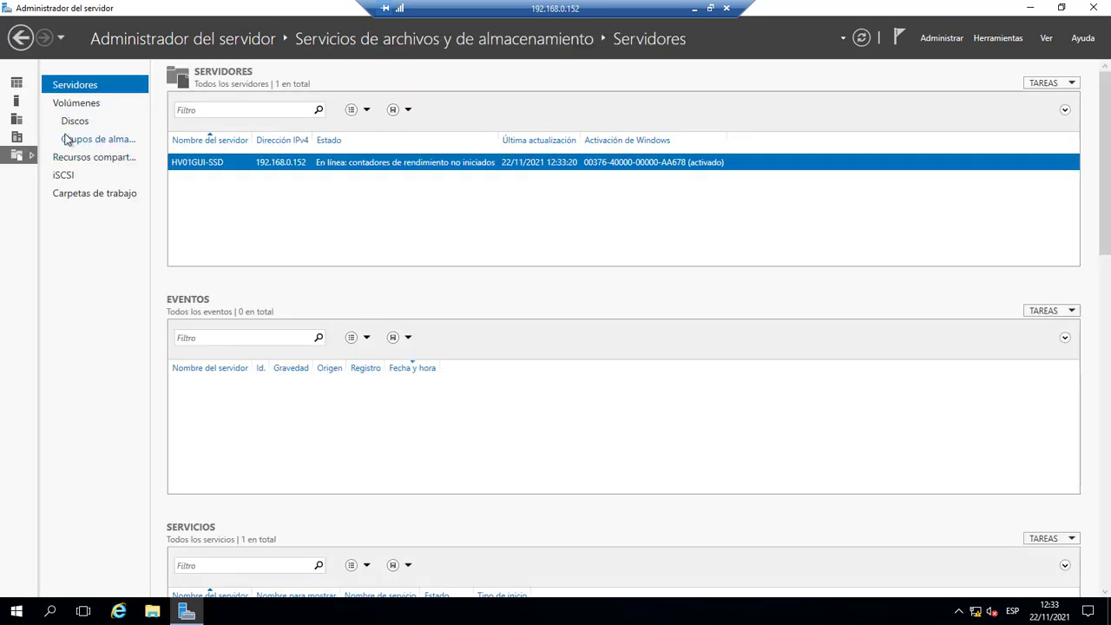
pyautogui.click(71, 127)
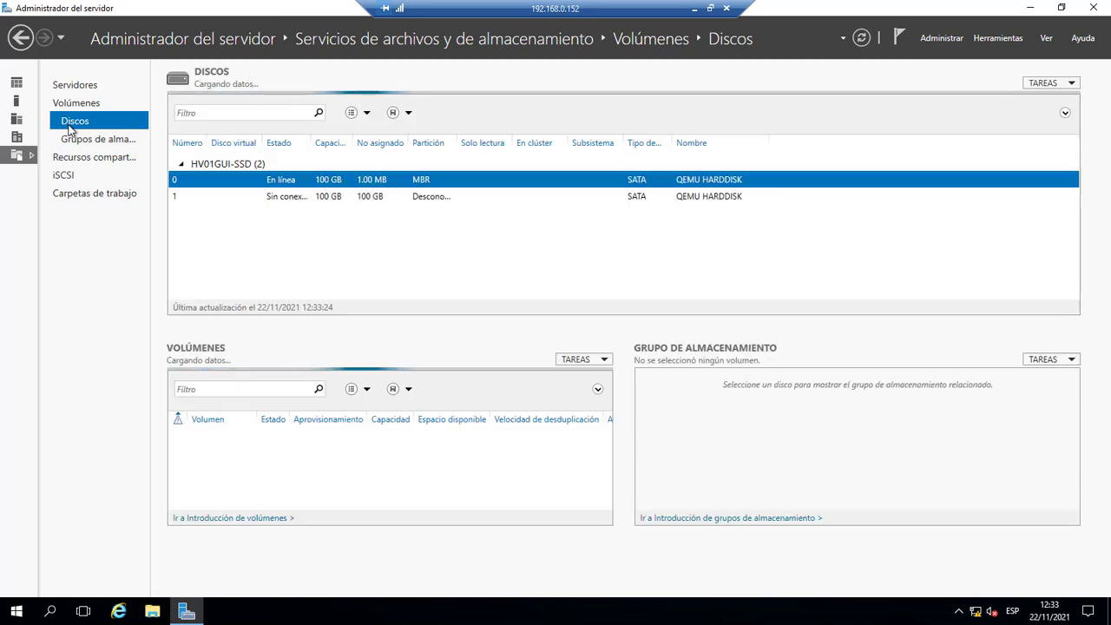
pyautogui.click(278, 195)
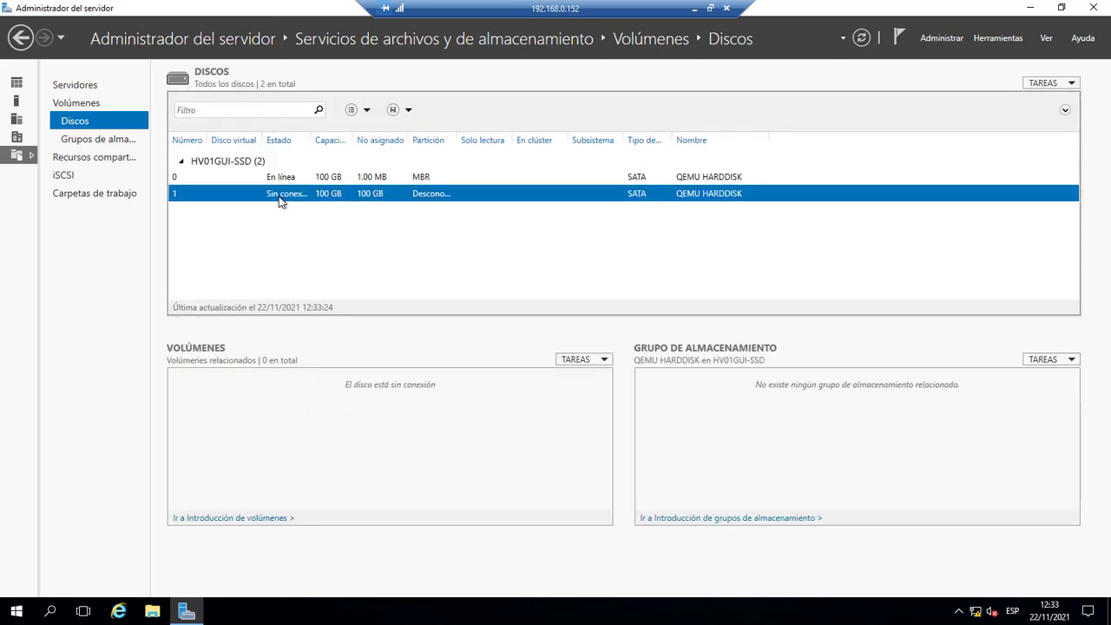
pyautogui.rightClick(279, 198)
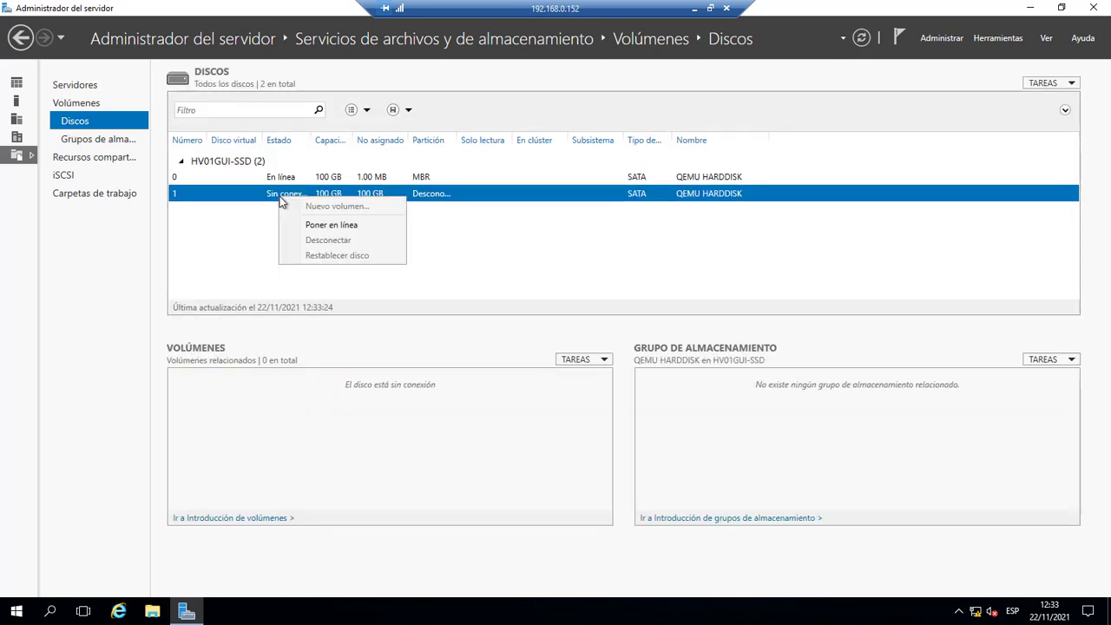
pyautogui.click(323, 227)
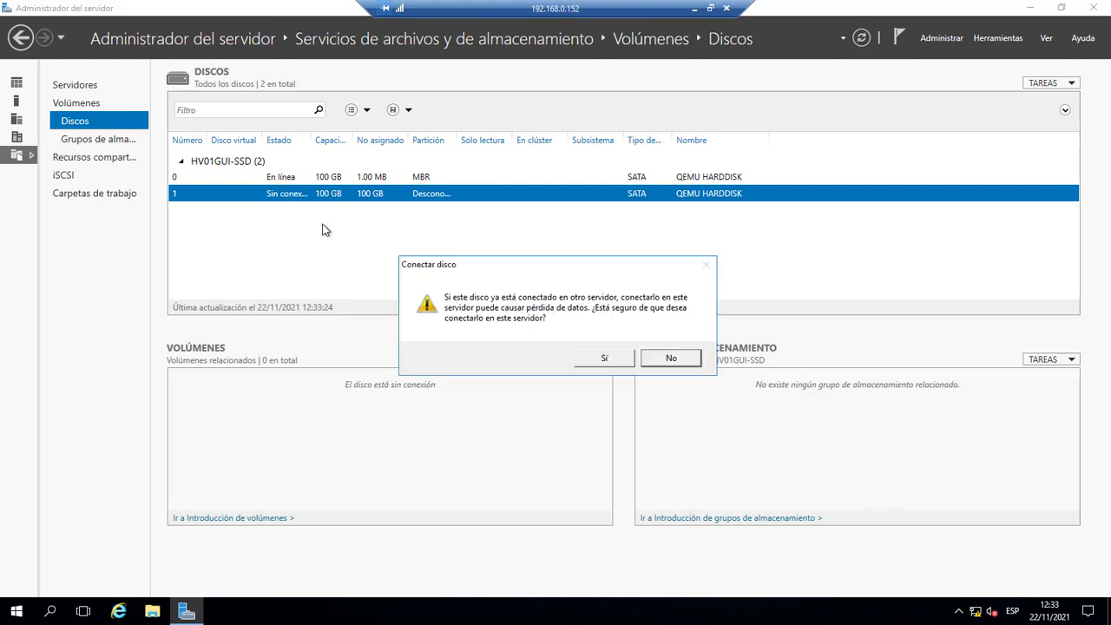
pyautogui.click(621, 360)
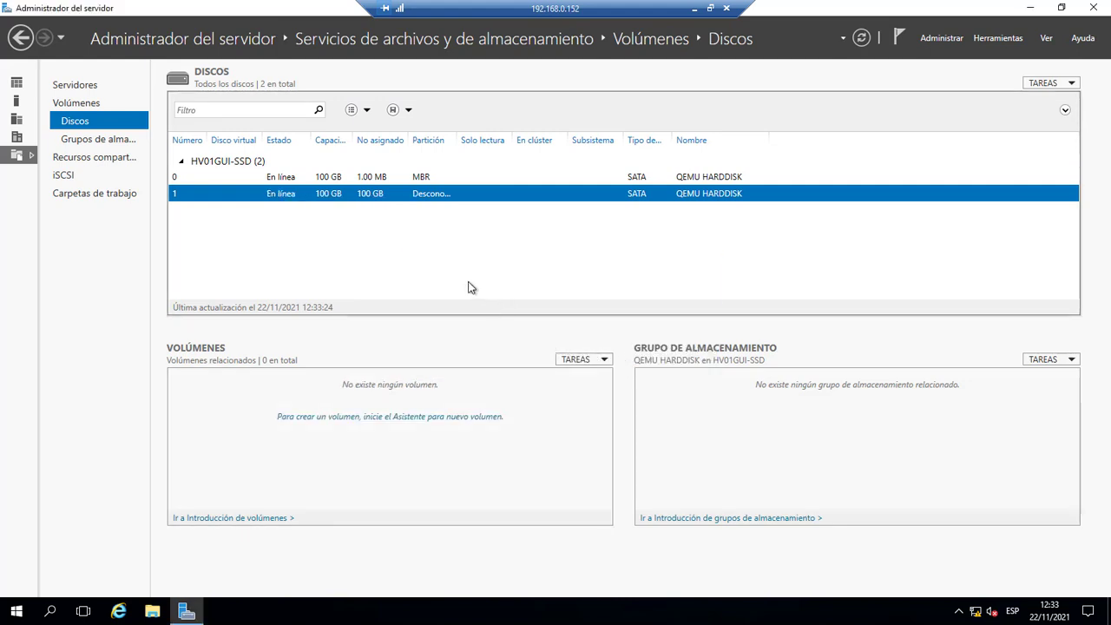
# Initialize disk 1 as GPT.
pyautogui.click(265, 180)
pyautogui.click(284, 192)
pyautogui.rightClick(284, 194)
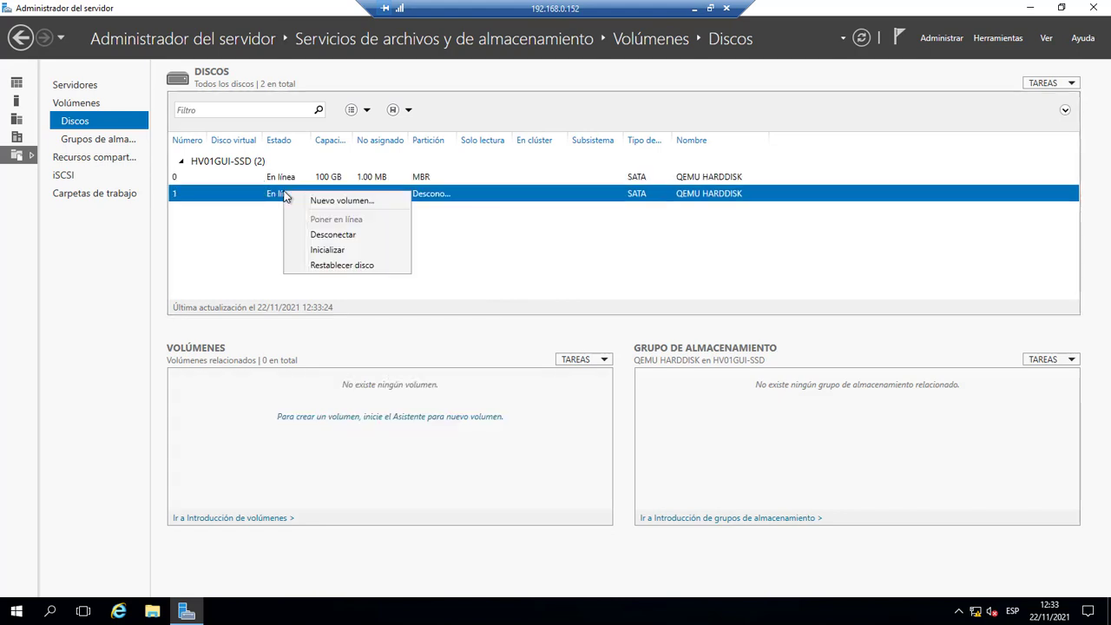
pyautogui.click(340, 249)
pyautogui.click(604, 357)
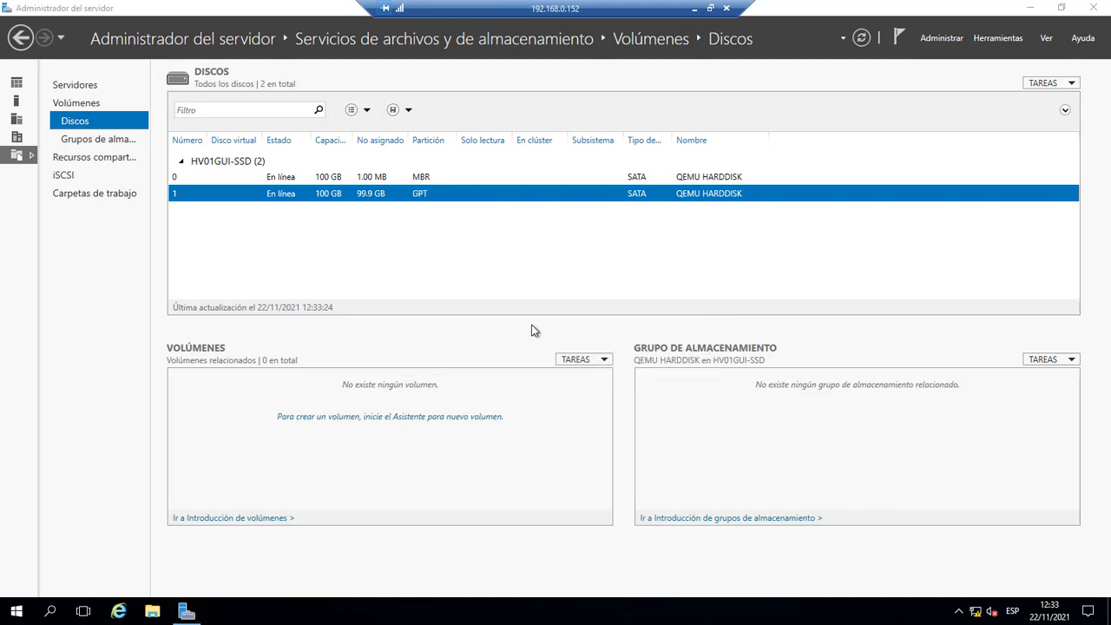
# Take disk 1 offline again and minimize the 192.168.0.152 session.
pyautogui.rightClick(341, 199)
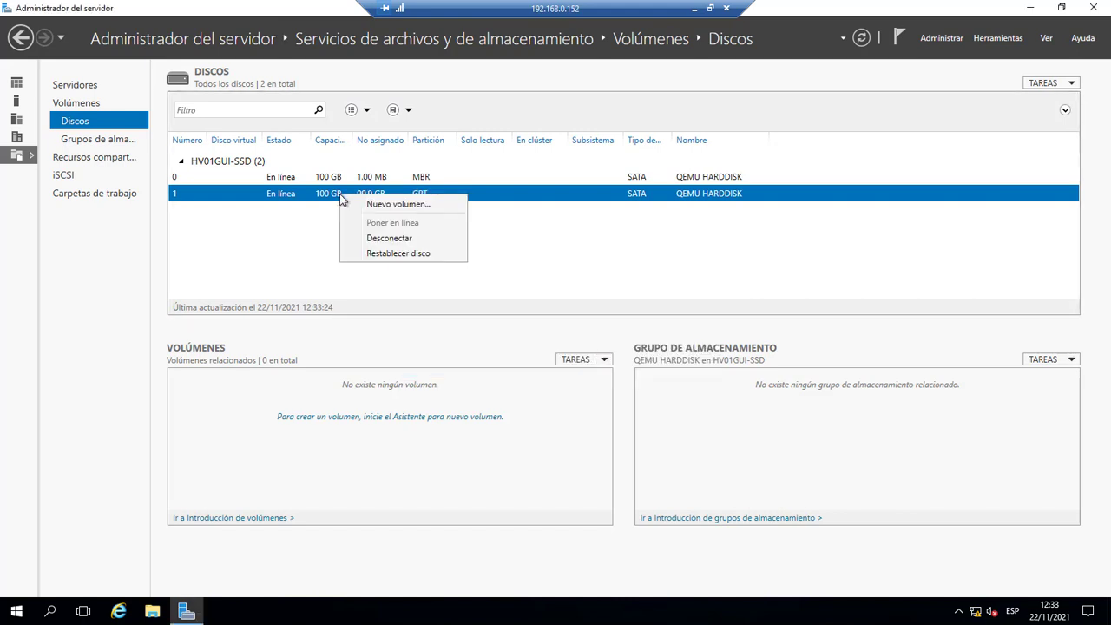
pyautogui.click(384, 238)
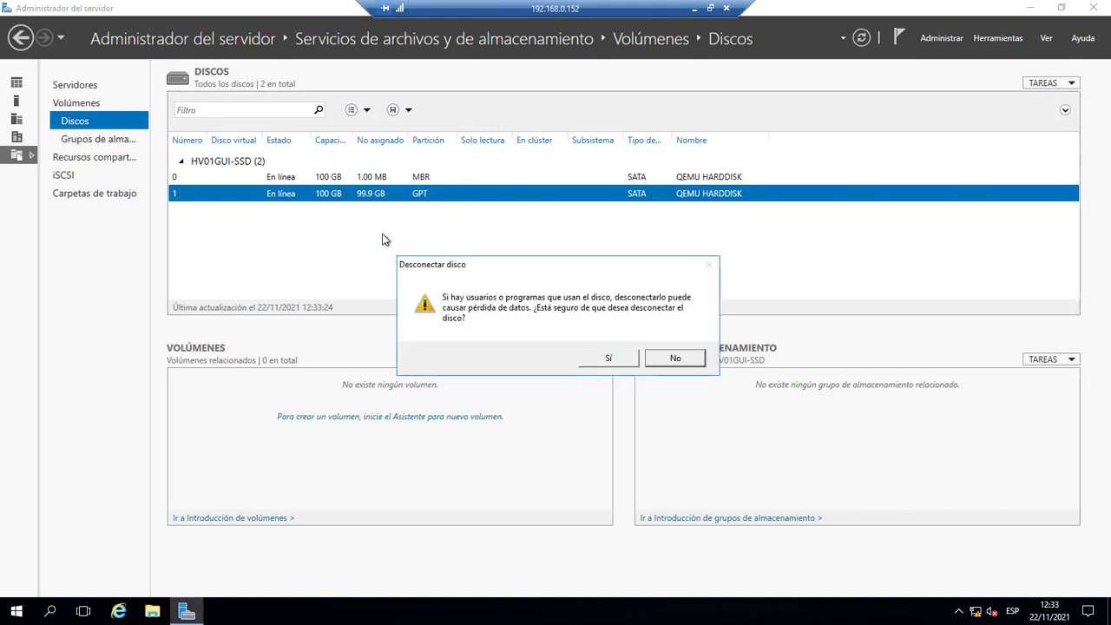
pyautogui.click(610, 357)
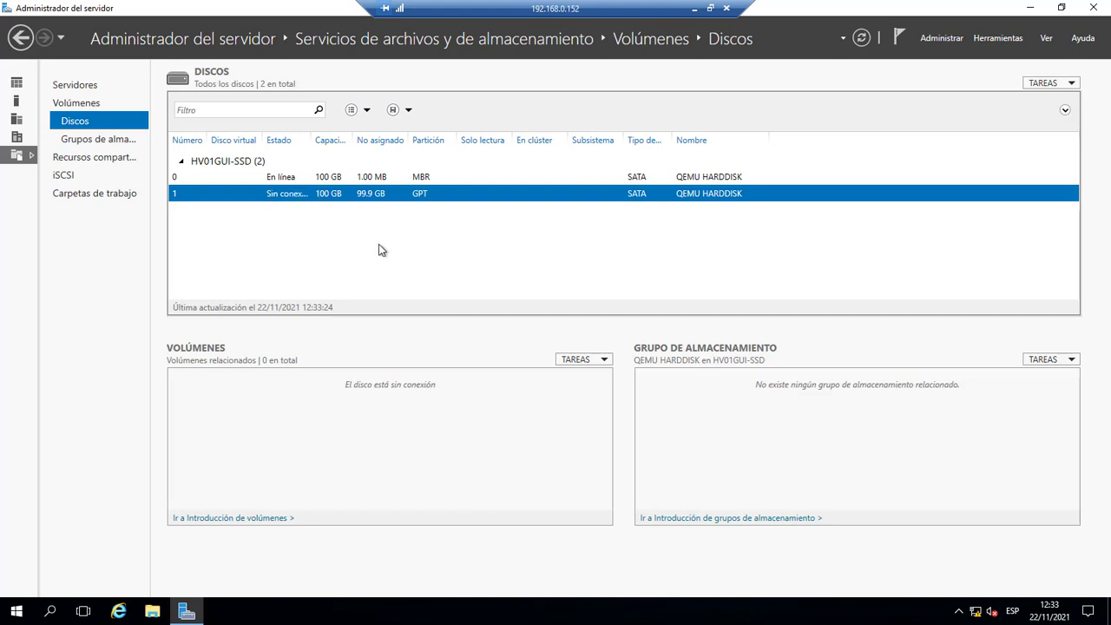
pyautogui.click(697, 8)
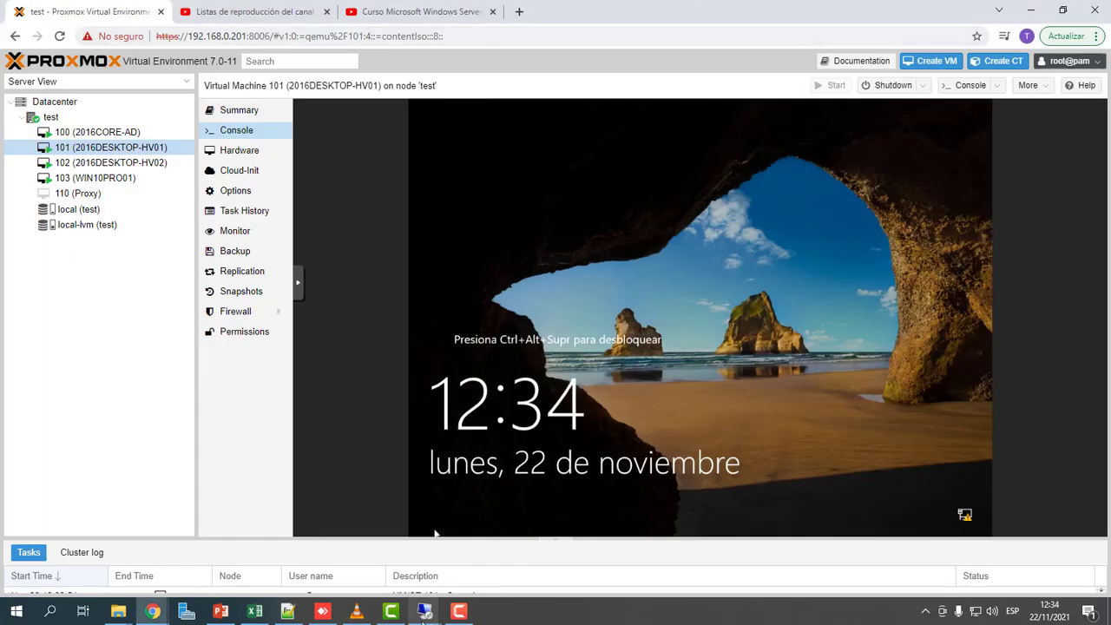
# Restore the 192.168.0.164 remote session in full screen.
pyautogui.moveTo(425, 611)
pyautogui.click(368, 549)
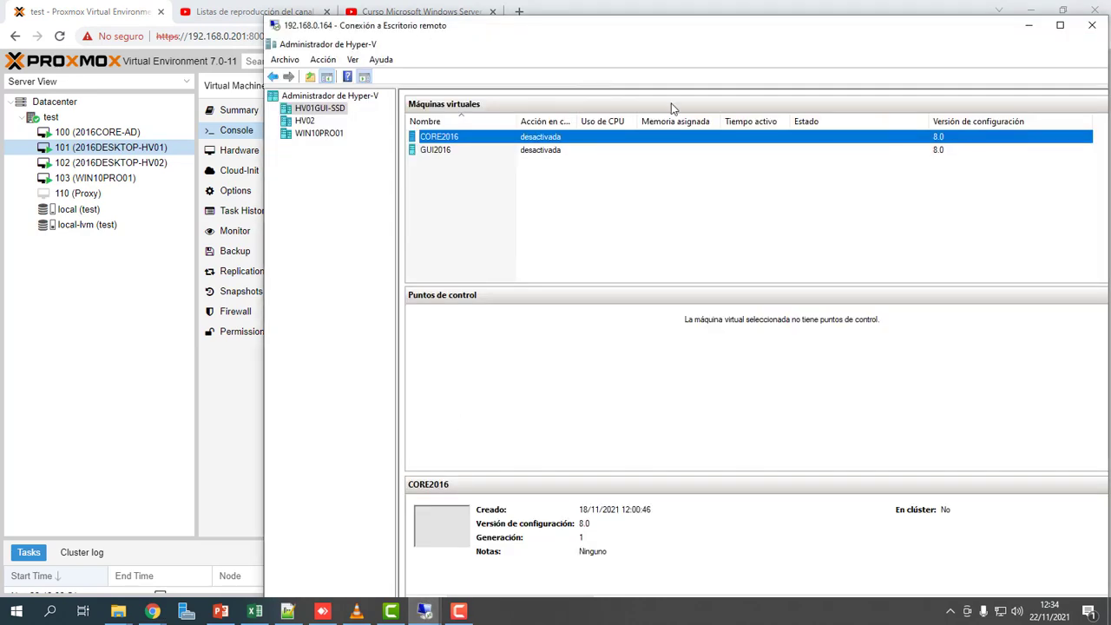
pyautogui.doubleClick(719, 27)
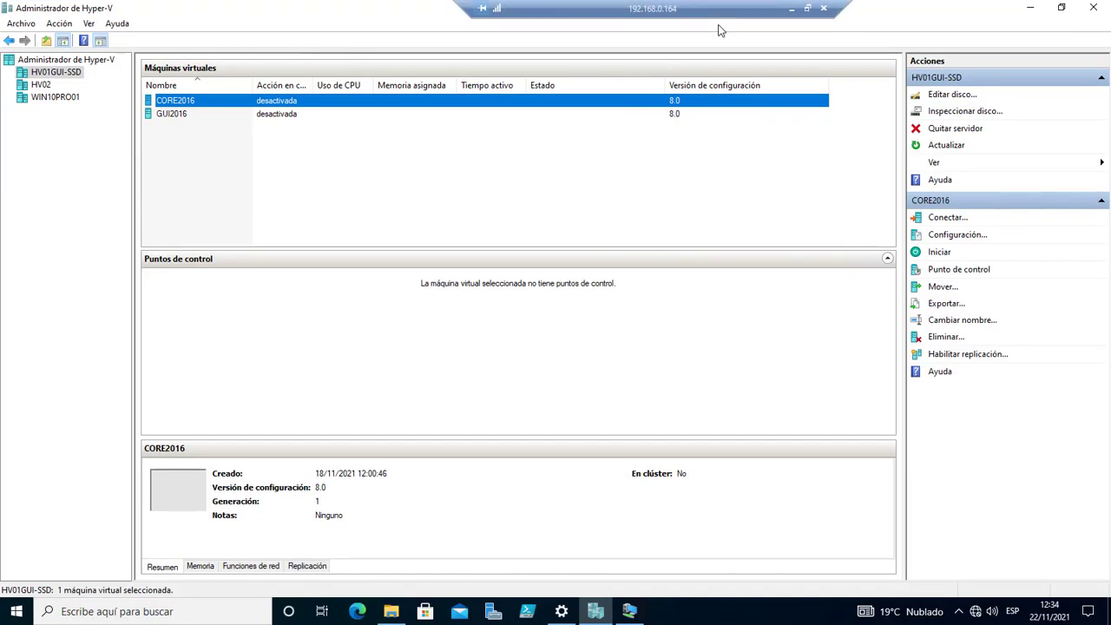
# Add a SCSI controller to GUI2016 with physical Disk 1 (100 GB) as its hard drive, and save.
pyautogui.click(173, 115)
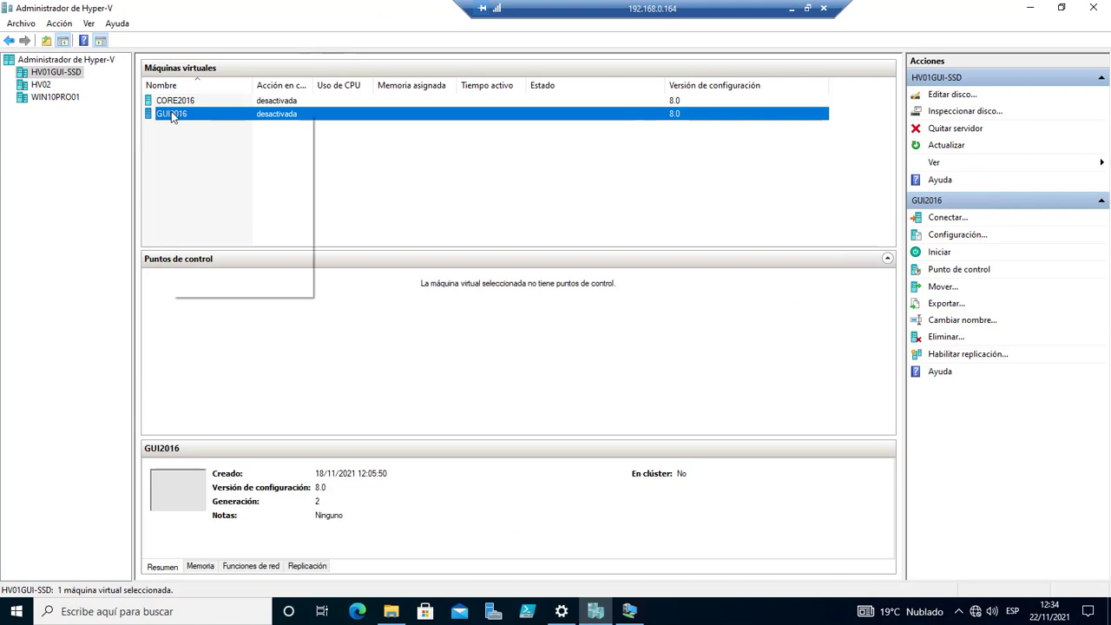
pyautogui.click(234, 142)
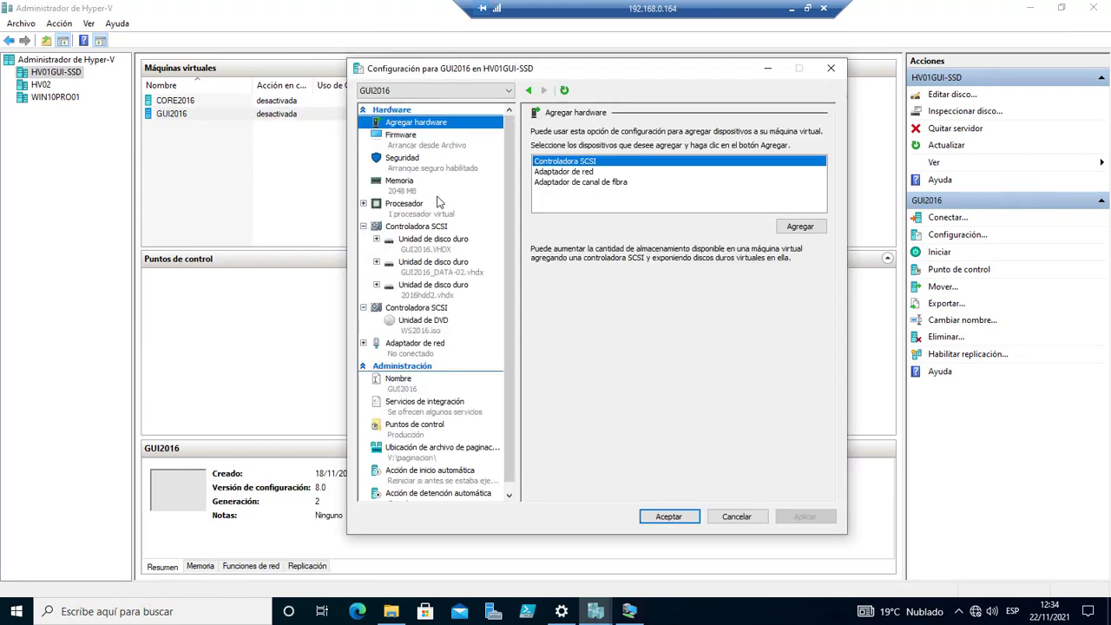
pyautogui.click(800, 228)
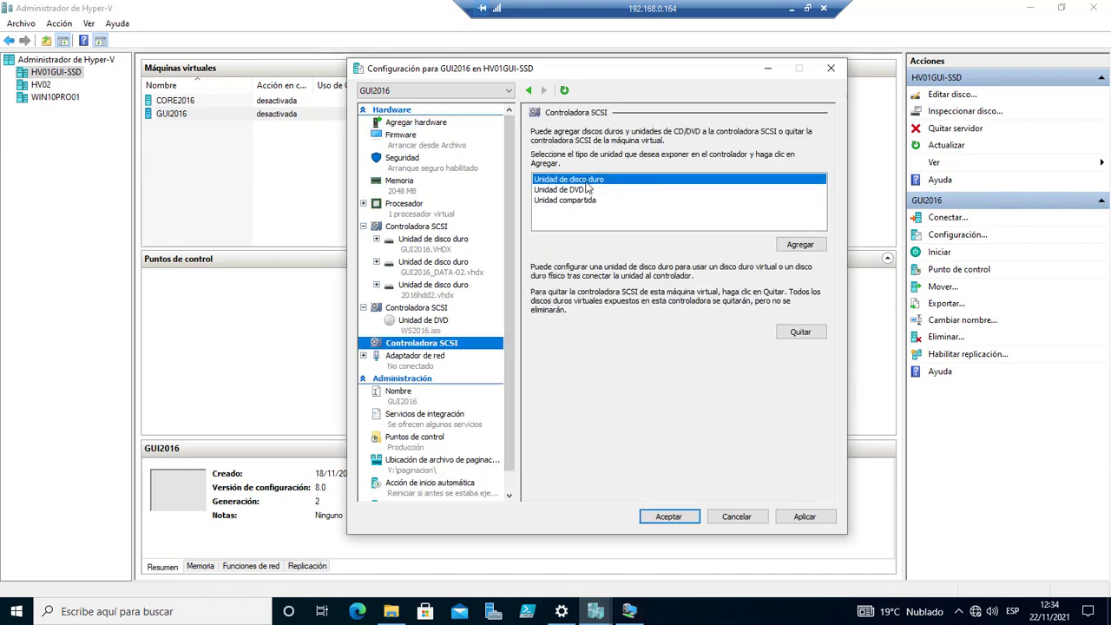
pyautogui.click(800, 245)
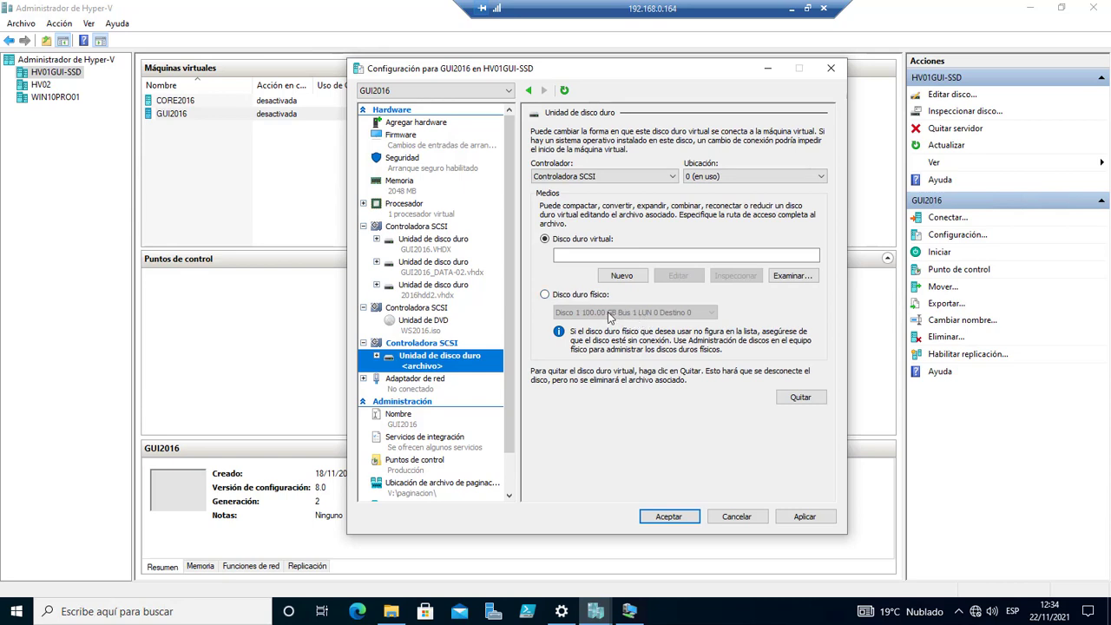
pyautogui.click(545, 296)
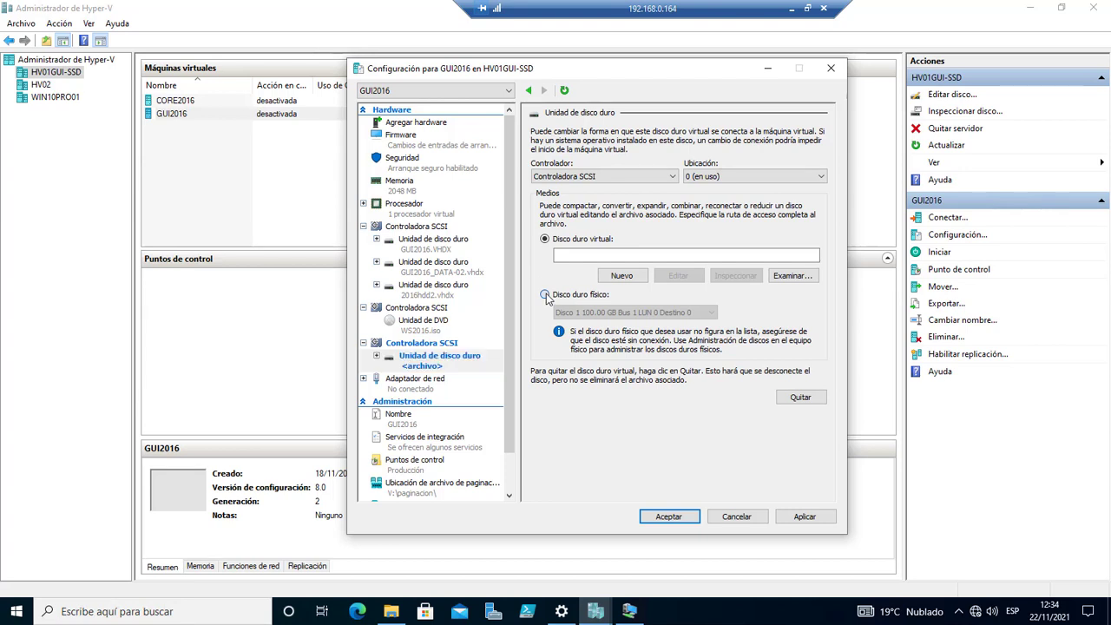
pyautogui.click(802, 518)
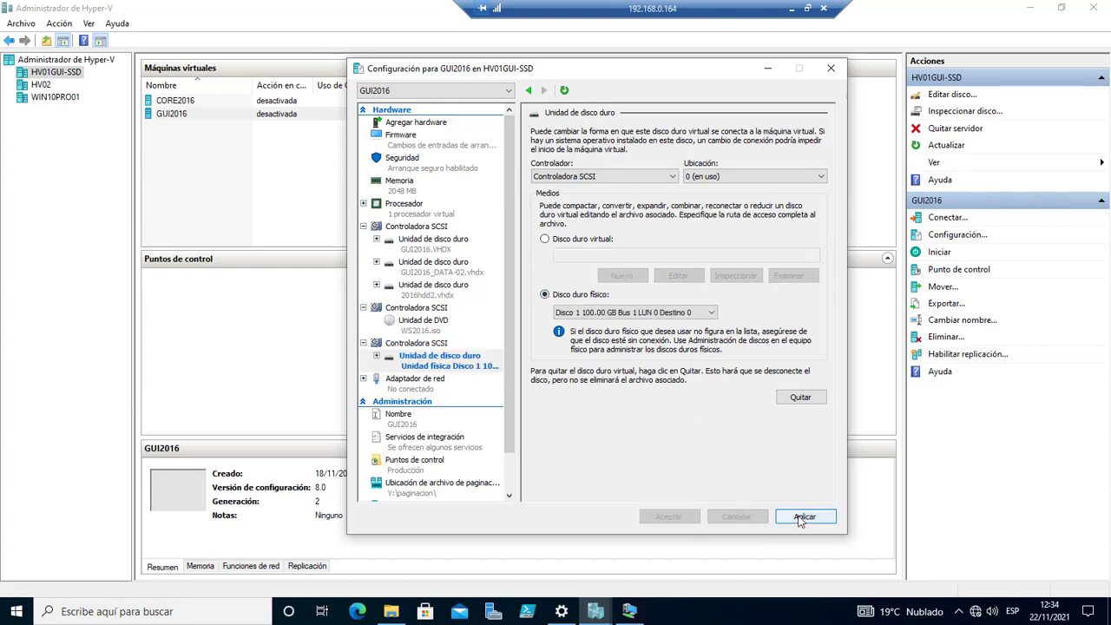
pyautogui.click(688, 517)
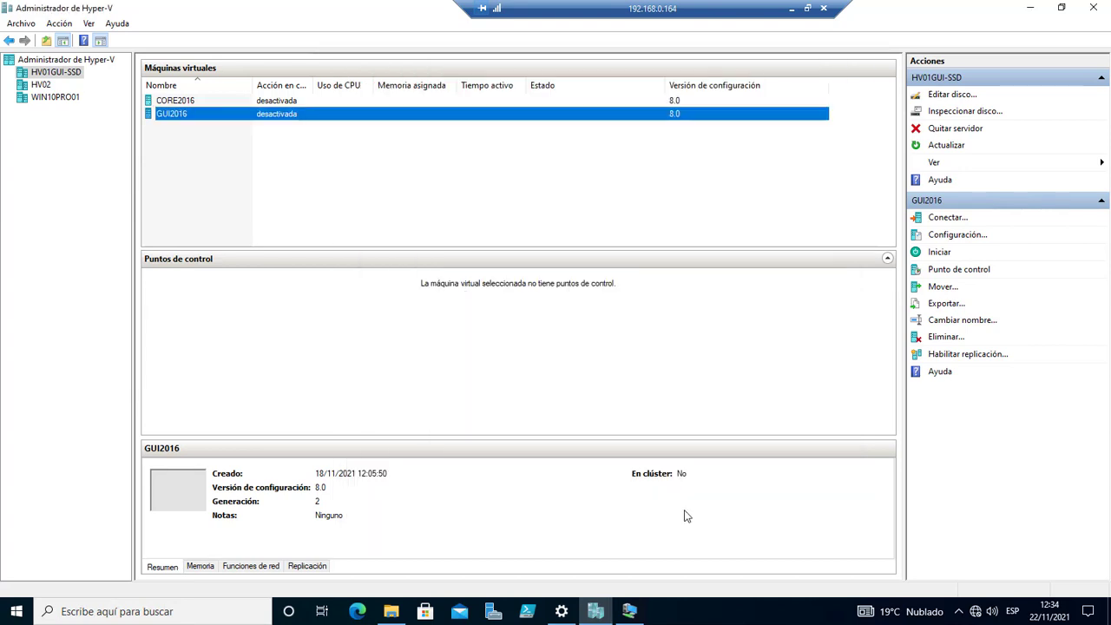
# Connect to GUI2016 and start the virtual machine.
pyautogui.rightClick(186, 114)
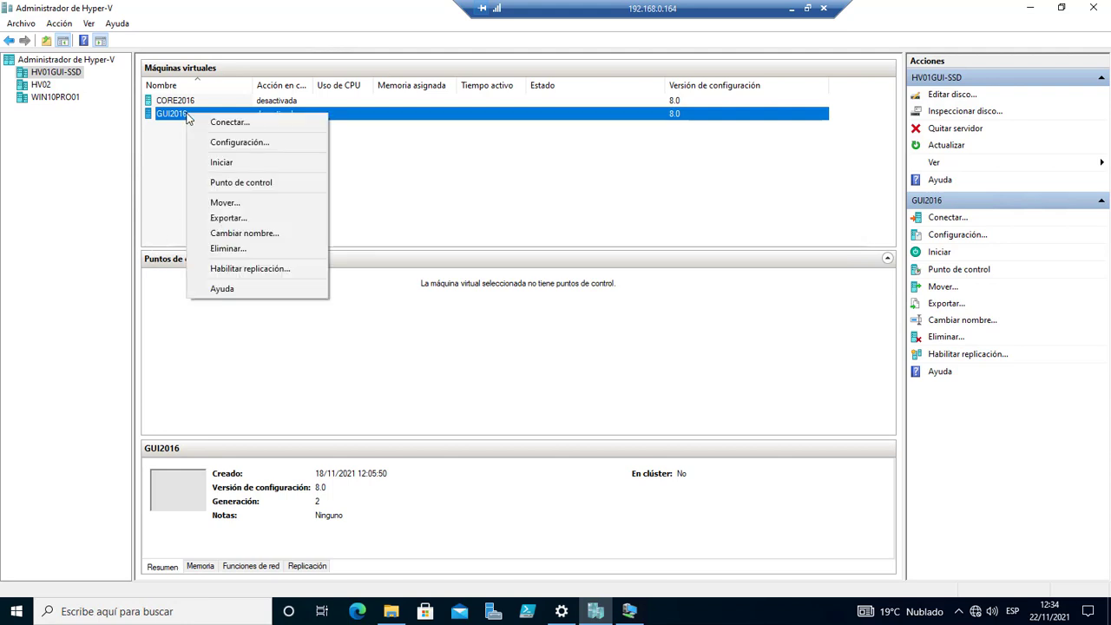
pyautogui.click(240, 123)
pyautogui.click(377, 226)
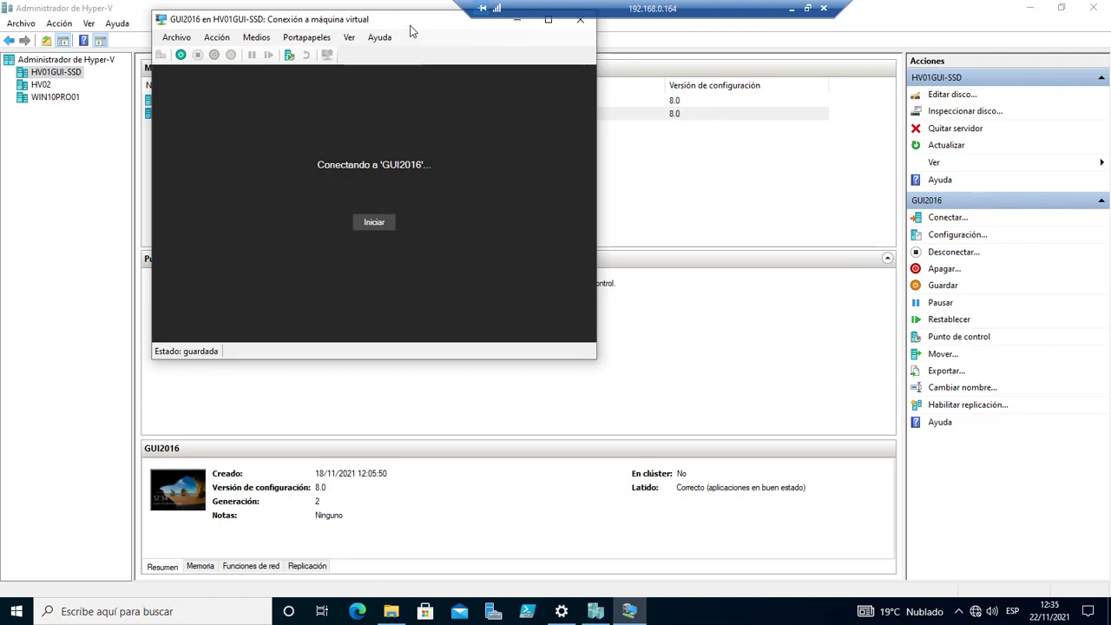
# Close the stalled GUI2016 connection window and reconnect with the default display settings.
pyautogui.moveTo(410, 24); pyautogui.dragTo(521, 64)
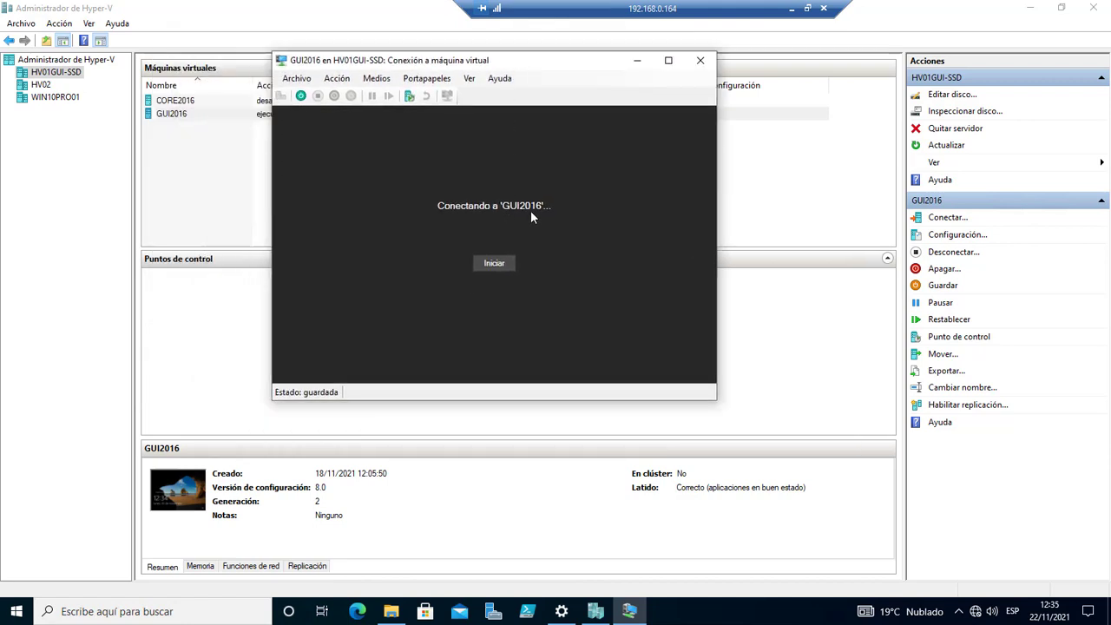
pyautogui.click(172, 495)
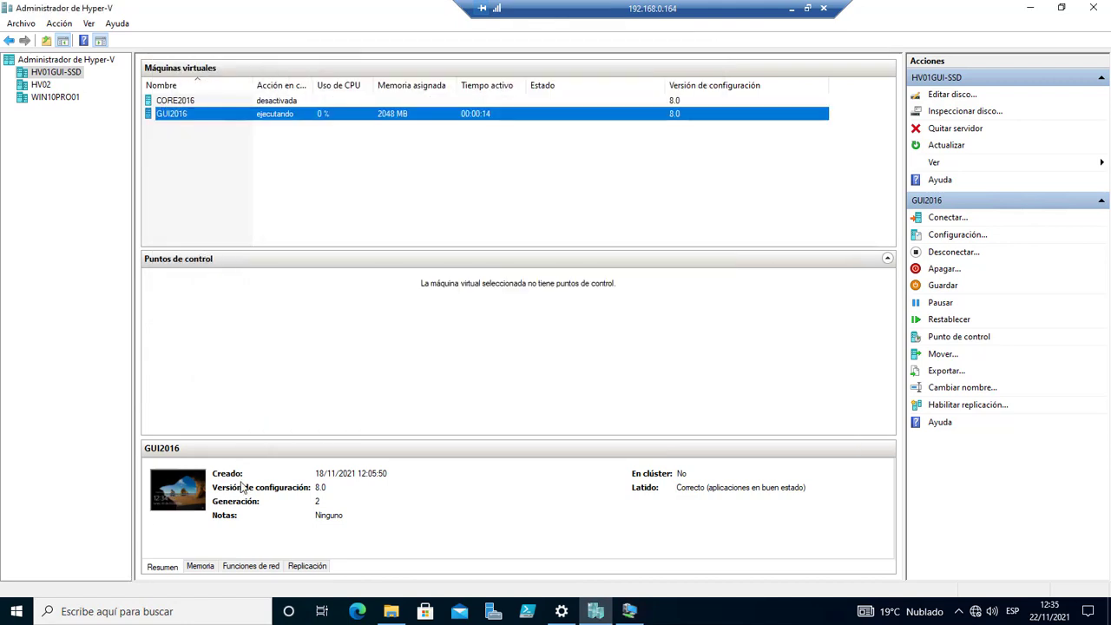
pyautogui.click(630, 612)
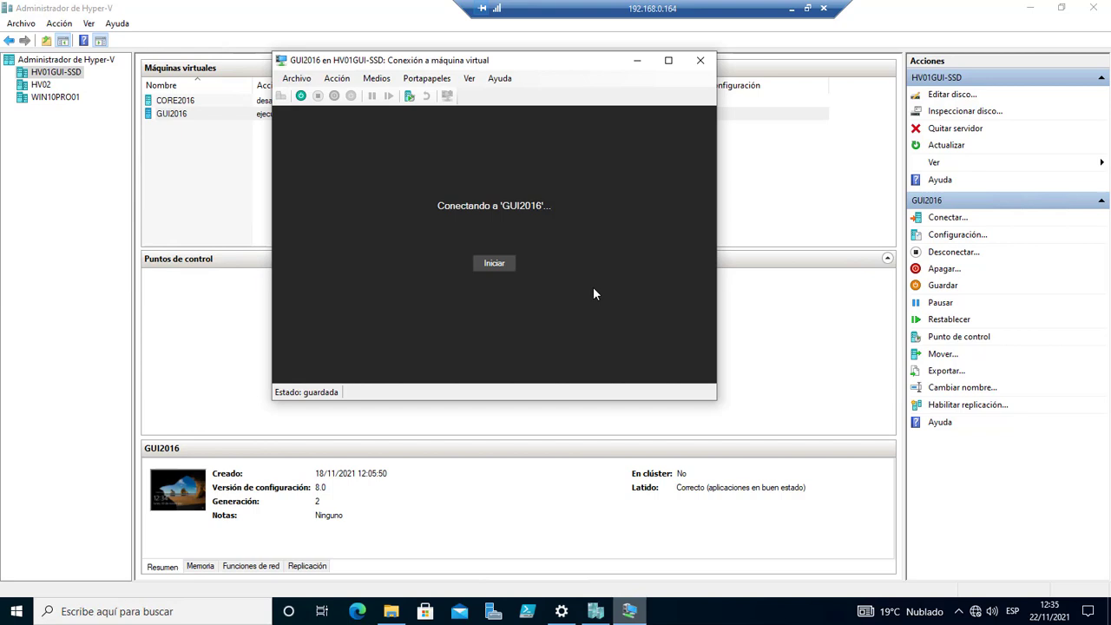
pyautogui.click(700, 60)
pyautogui.rightClick(175, 115)
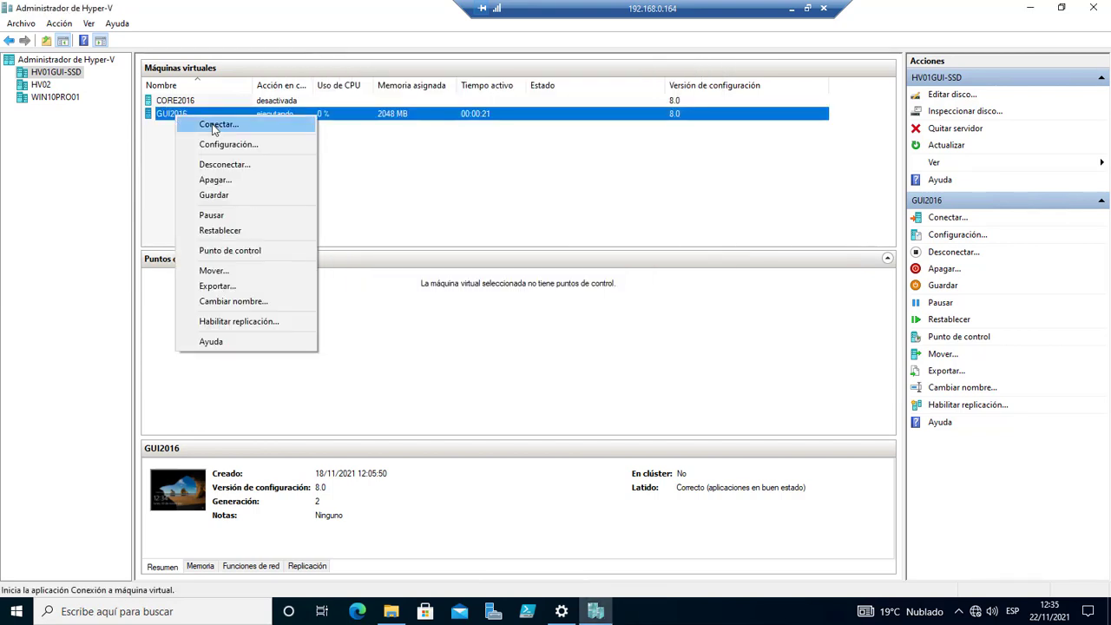
pyautogui.click(217, 125)
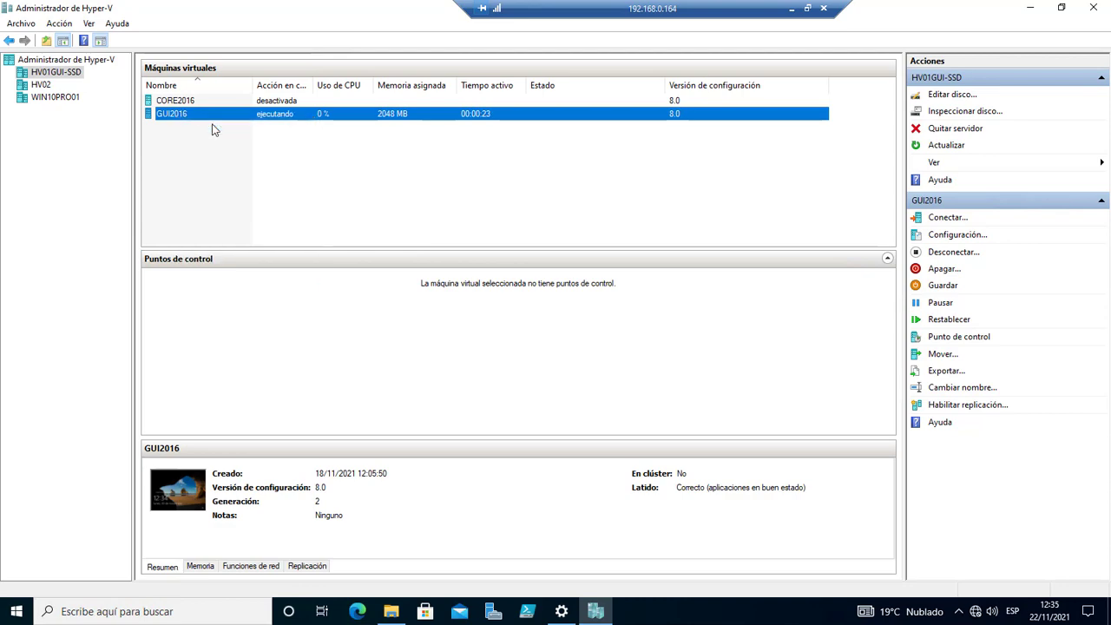
pyautogui.click(534, 287)
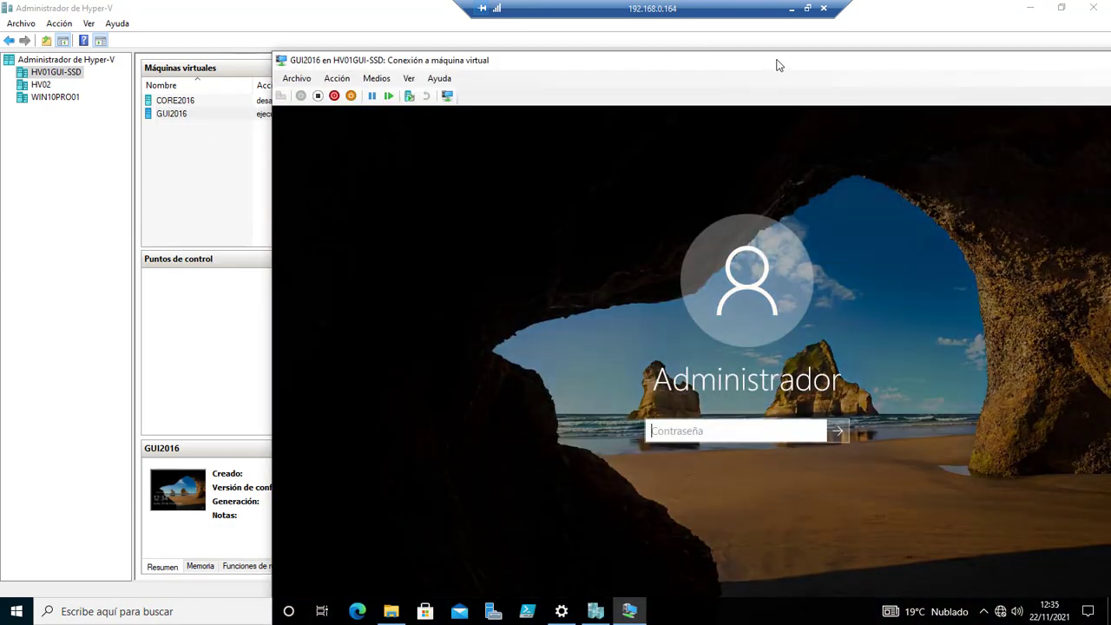
# Sign in to GUI2016 as Administrador with the account password and reposition the window.
pyautogui.click(735, 429)
pyautogui.write('P')
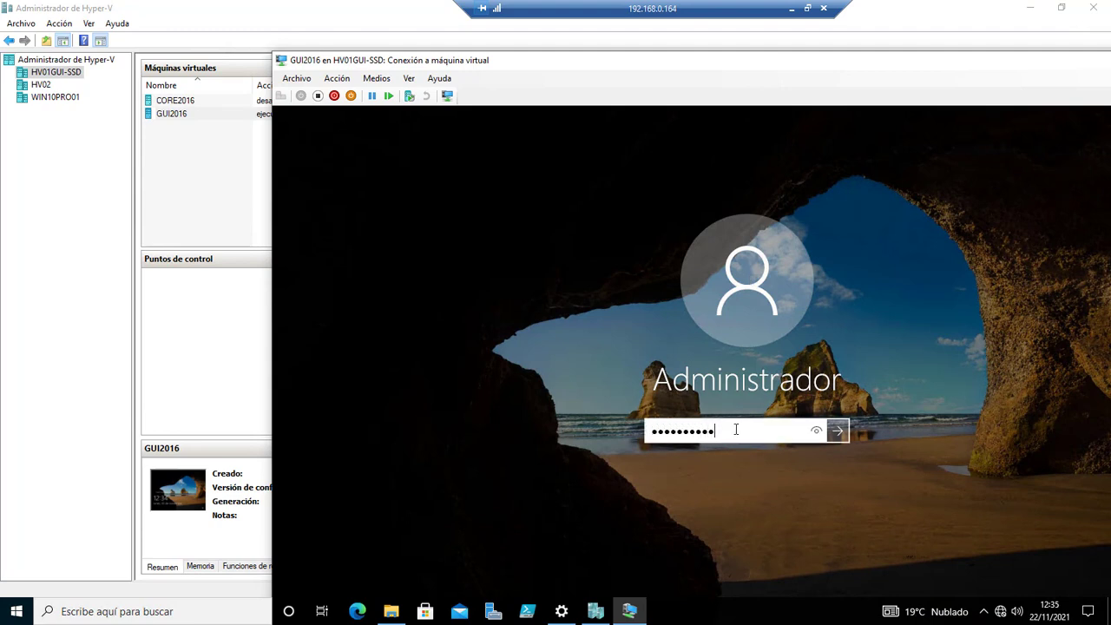
pyautogui.press('Return')
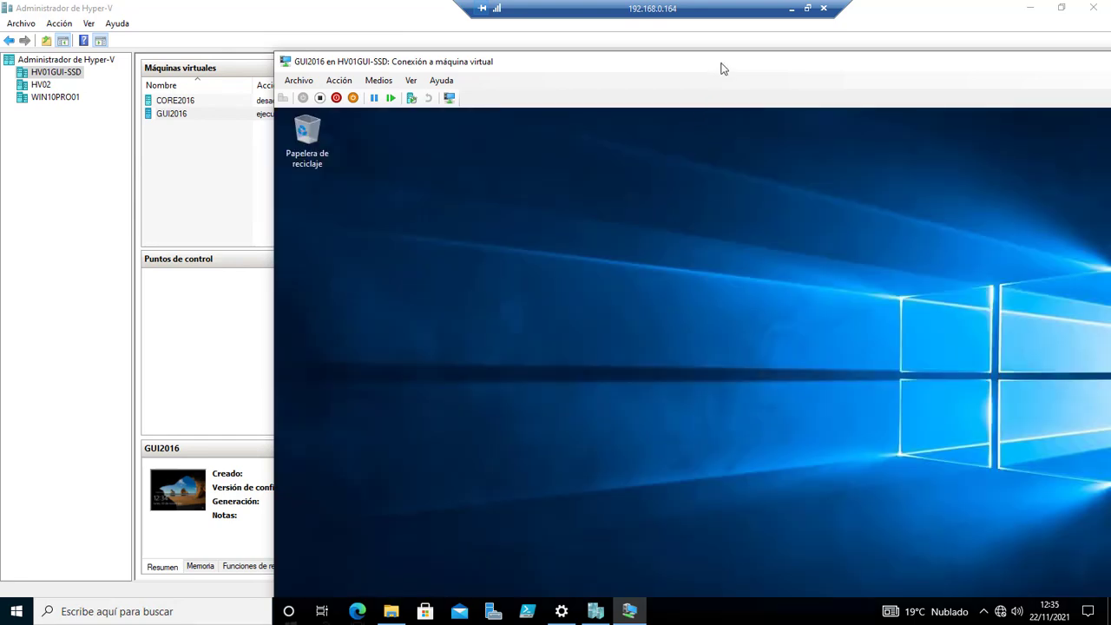
pyautogui.moveTo(722, 67); pyautogui.dragTo(577, 47)
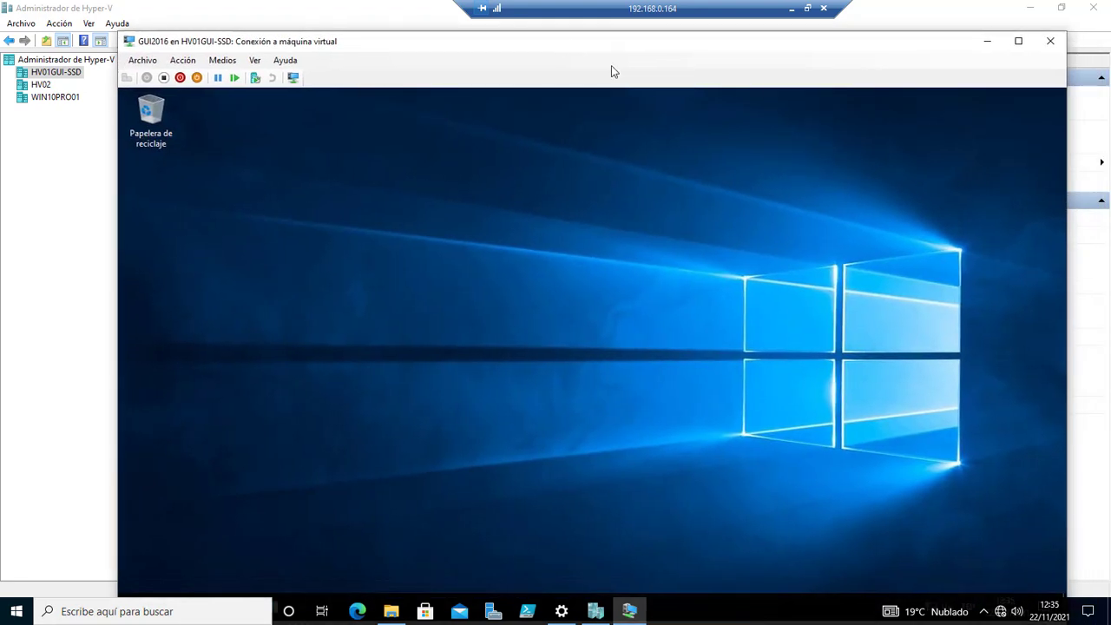
pyautogui.moveTo(894, 50); pyautogui.dragTo(890, 31)
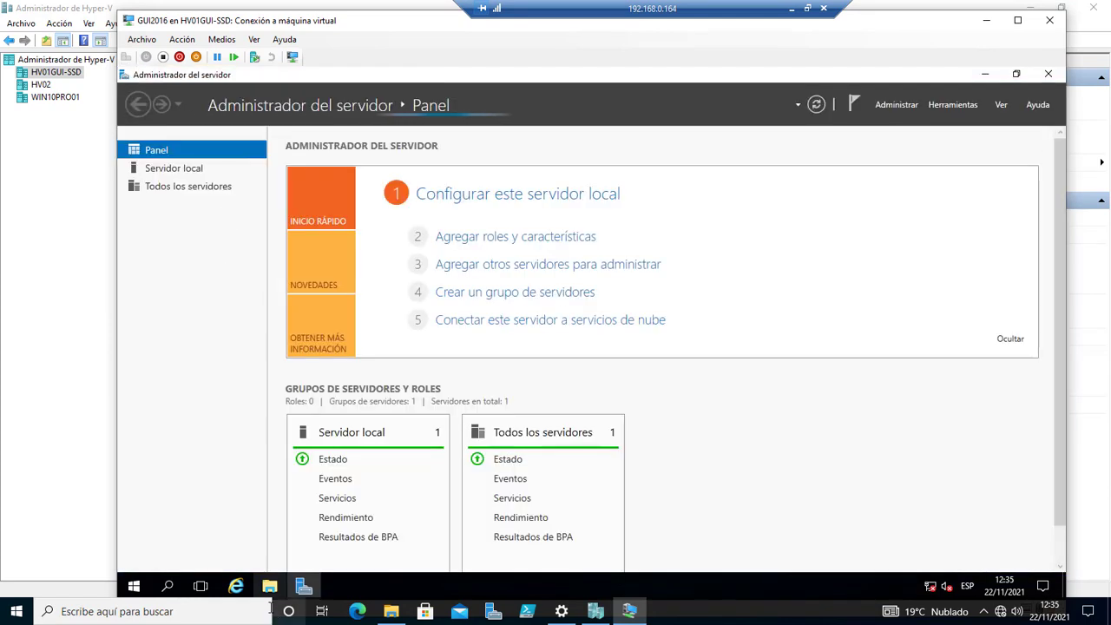
# Check Disco 2 and Disco 3 in the guest's Administración de discos, then close it.
pyautogui.rightClick(135, 588)
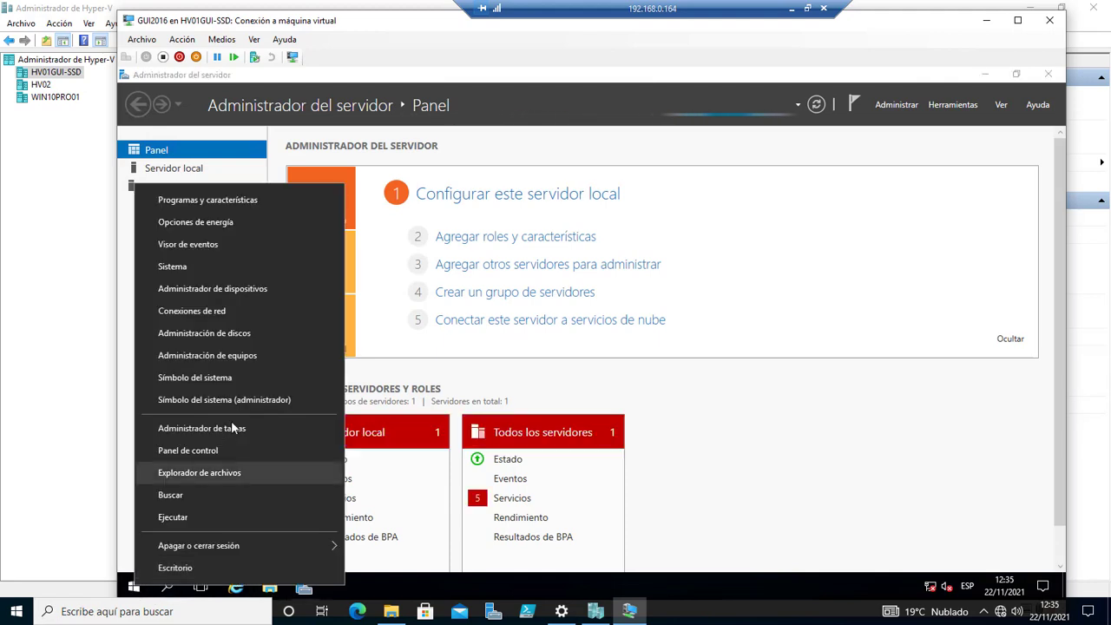
pyautogui.click(257, 336)
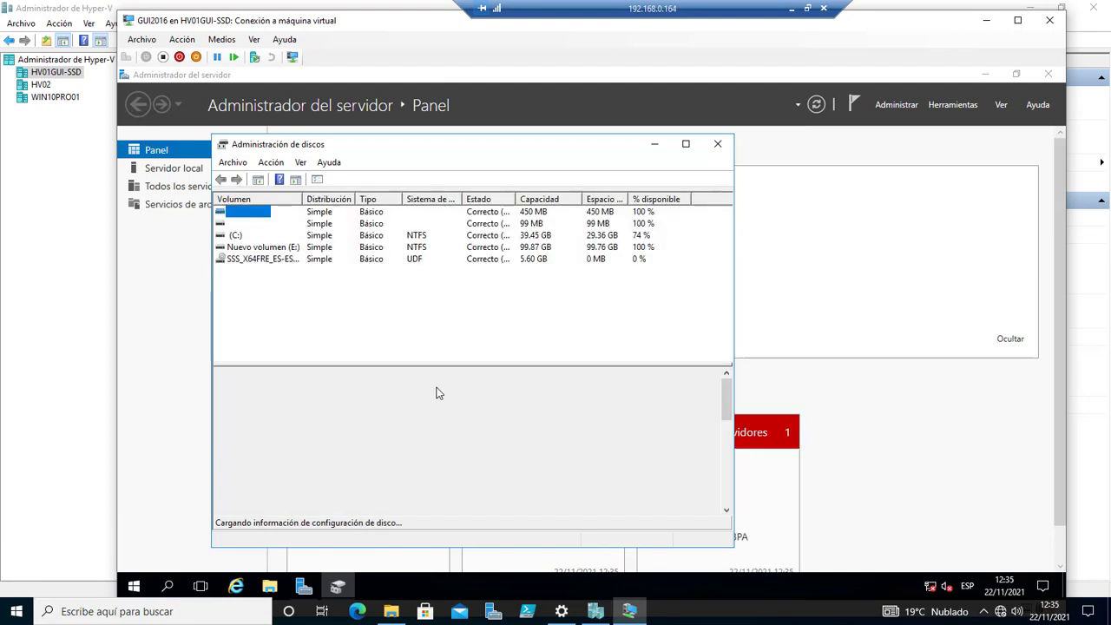
pyautogui.moveTo(727, 401); pyautogui.dragTo(712, 421)
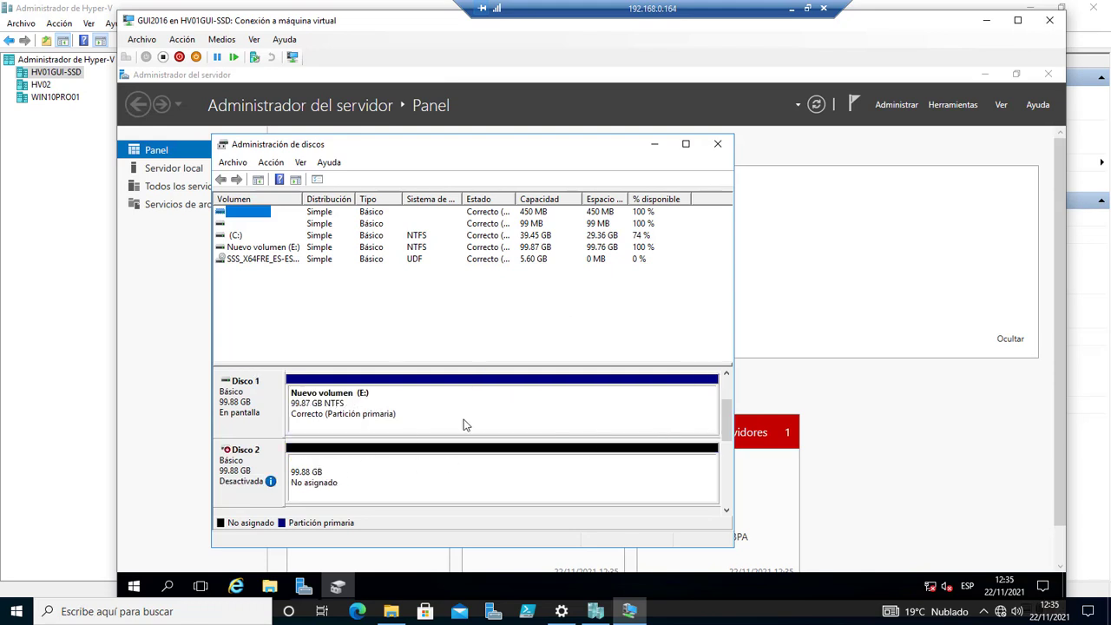
pyautogui.click(718, 144)
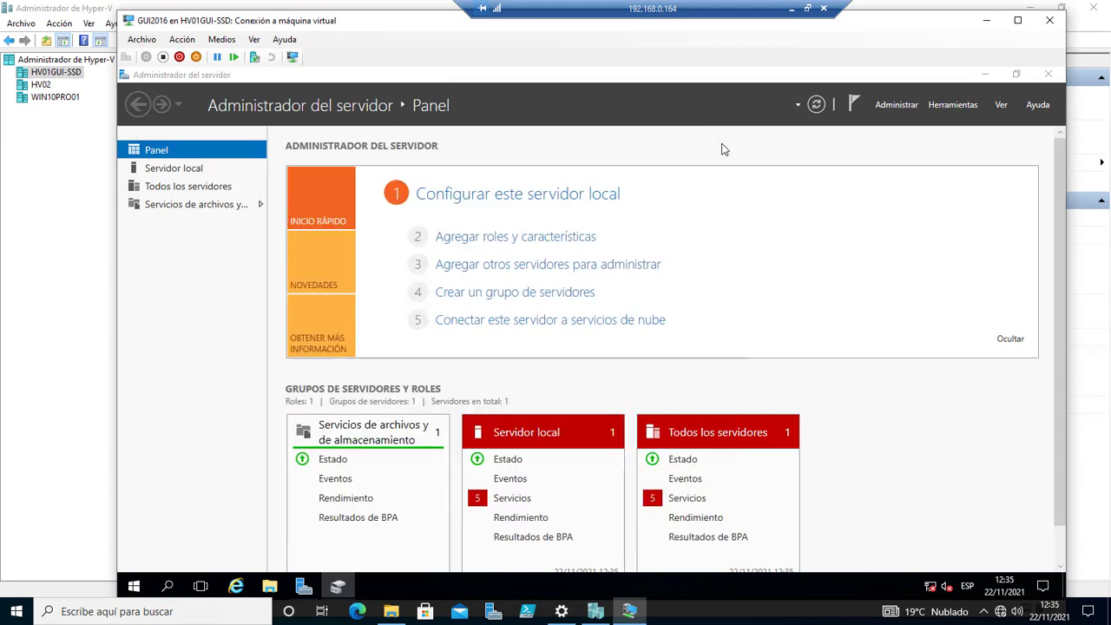
# In Servicios de archivos y almacenamiento > Discos, bring disk 2 online.
pyautogui.click(188, 206)
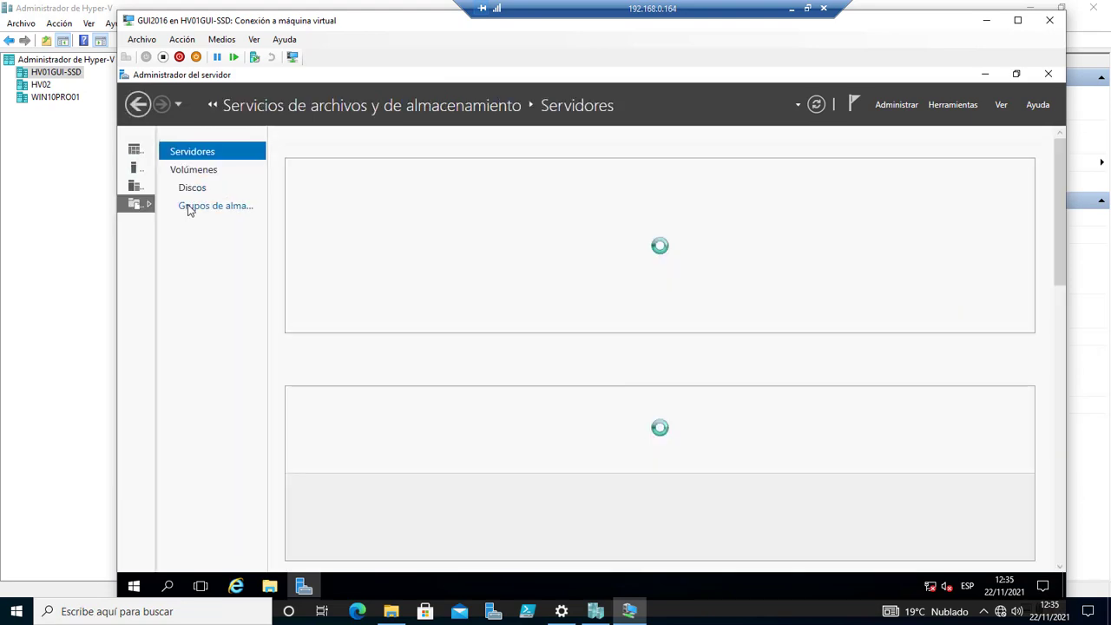
pyautogui.click(200, 189)
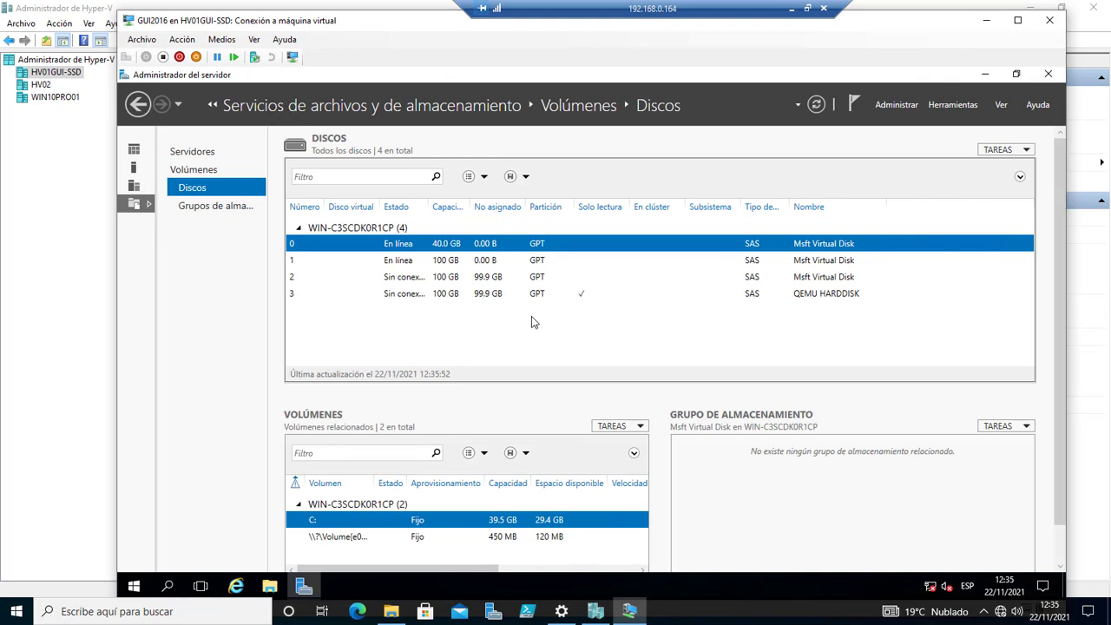
pyautogui.click(833, 300)
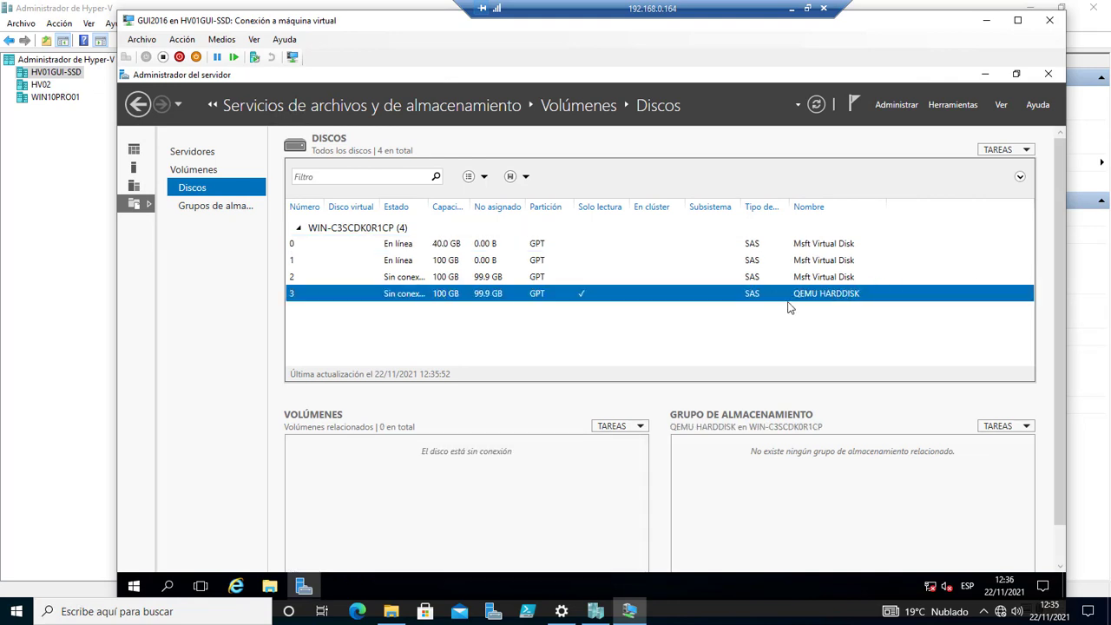
pyautogui.click(383, 281)
pyautogui.rightClick(413, 281)
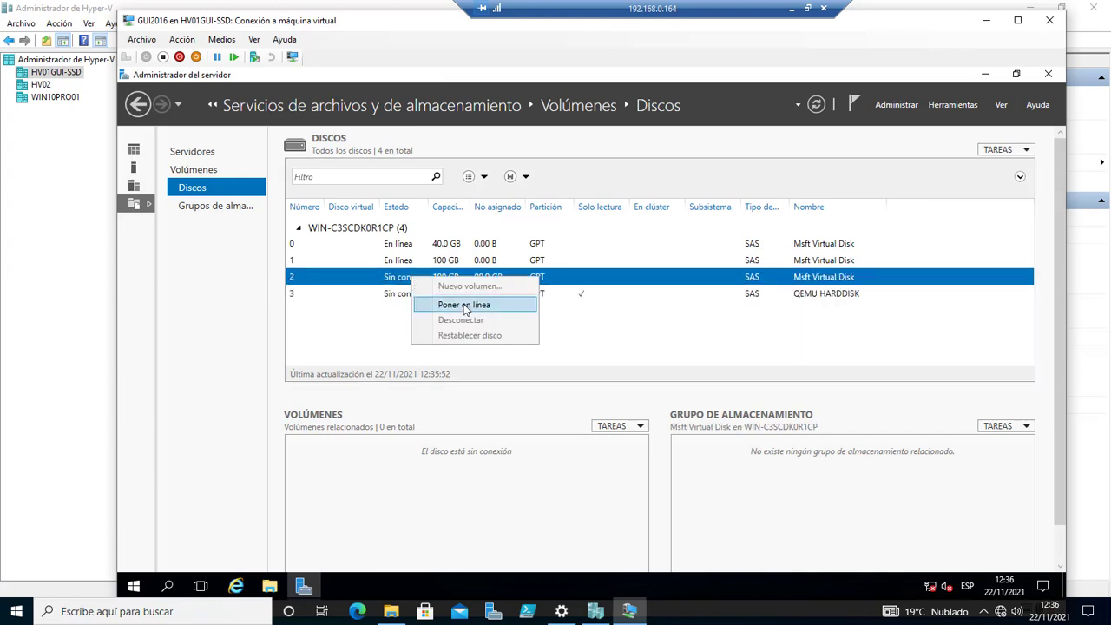
pyautogui.click(460, 305)
pyautogui.click(646, 379)
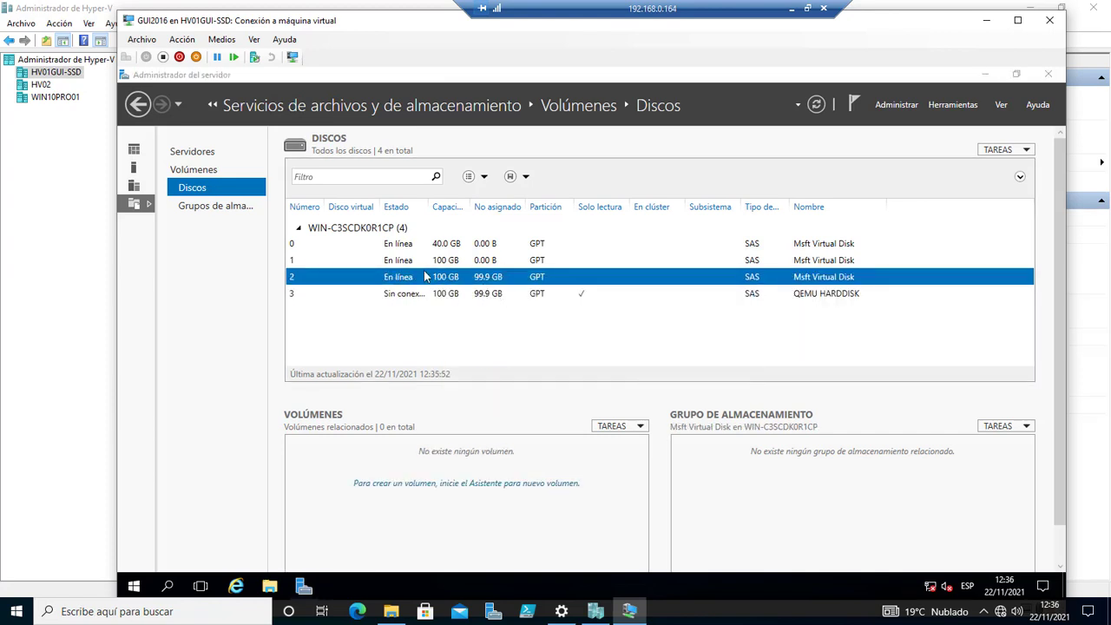
# Bring disk 3, the QEMU HARDDISK, online and confirm.
pyautogui.click(484, 297)
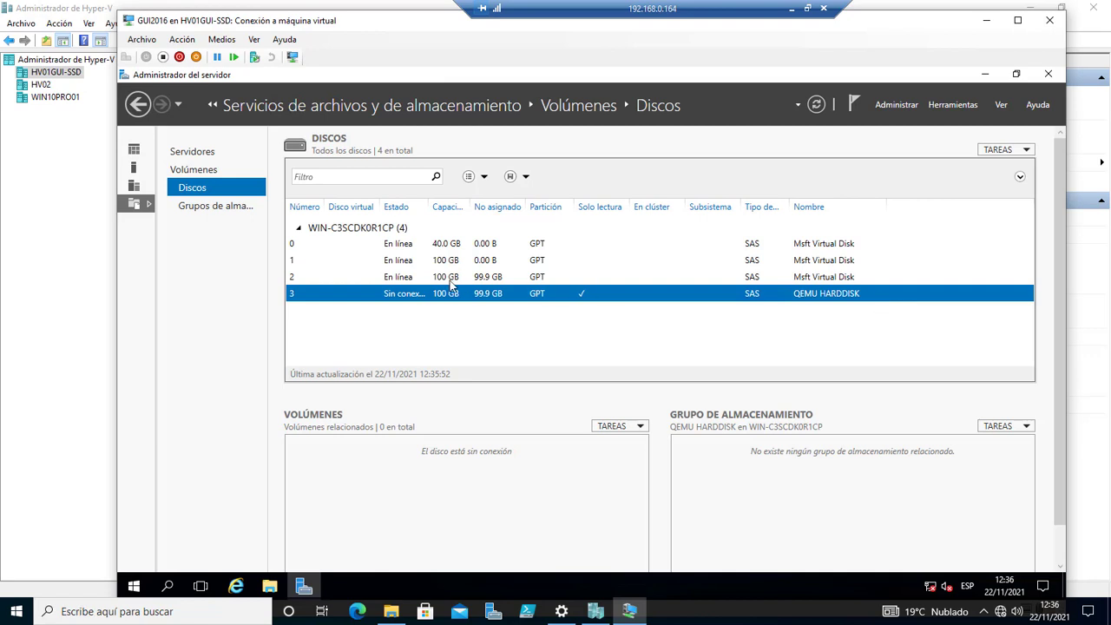
pyautogui.rightClick(397, 299)
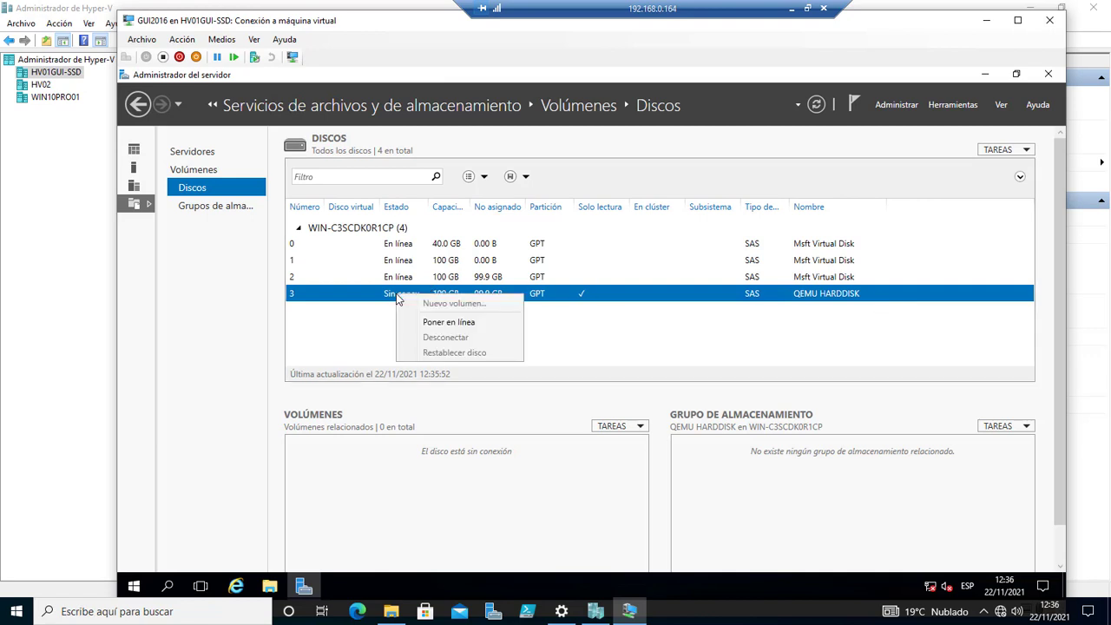
pyautogui.click(448, 322)
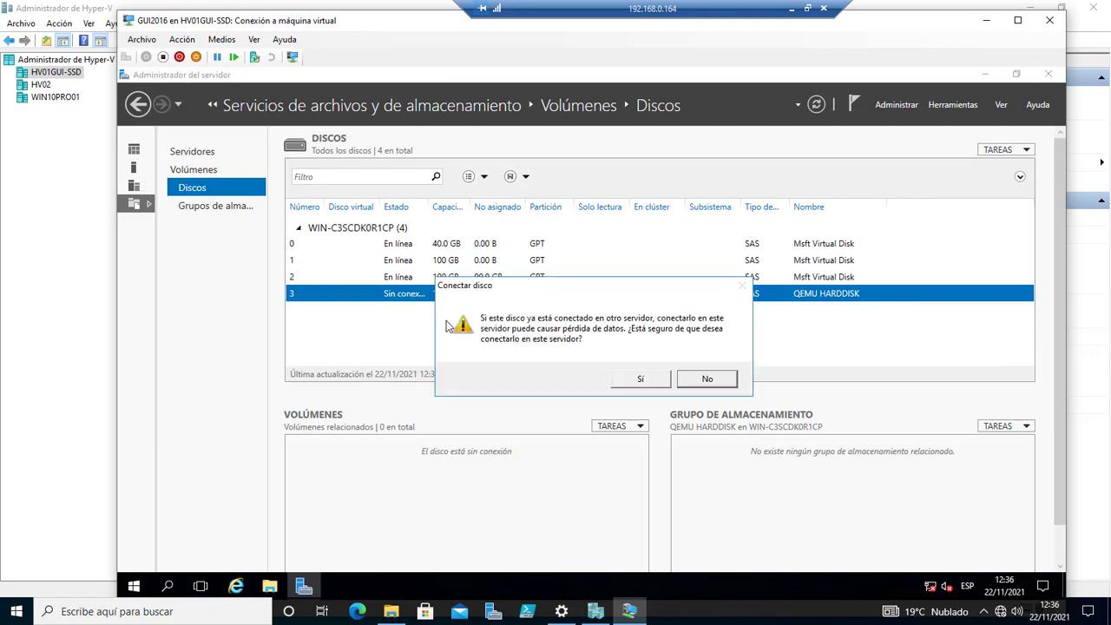
pyautogui.click(643, 379)
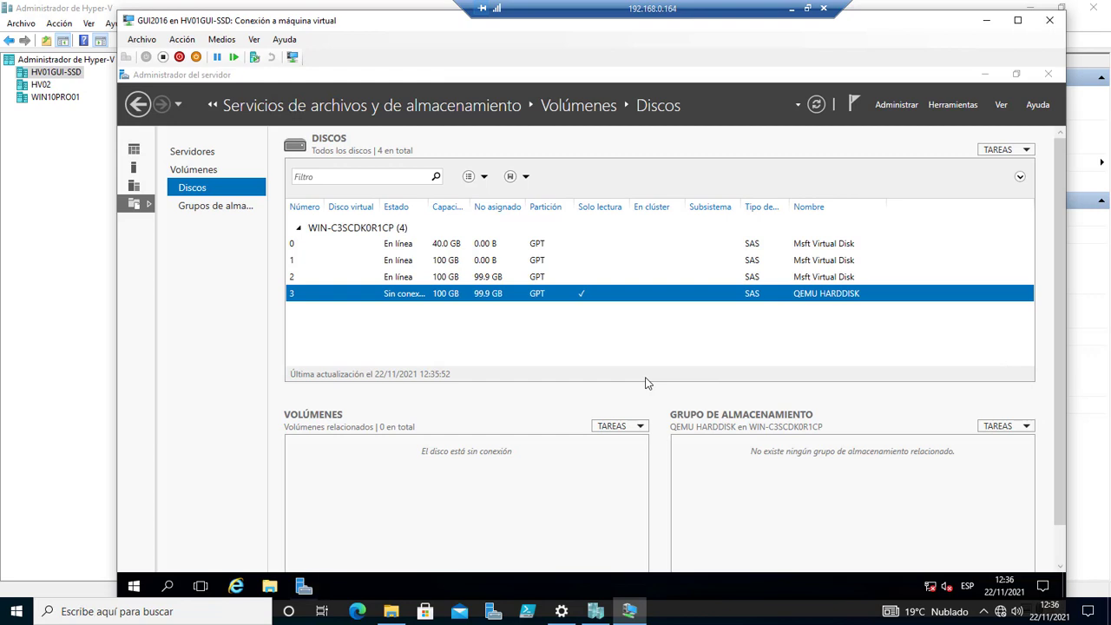
# Start a new volume on disk 3, keeping the full 99.9 GB size.
pyautogui.rightClick(382, 299)
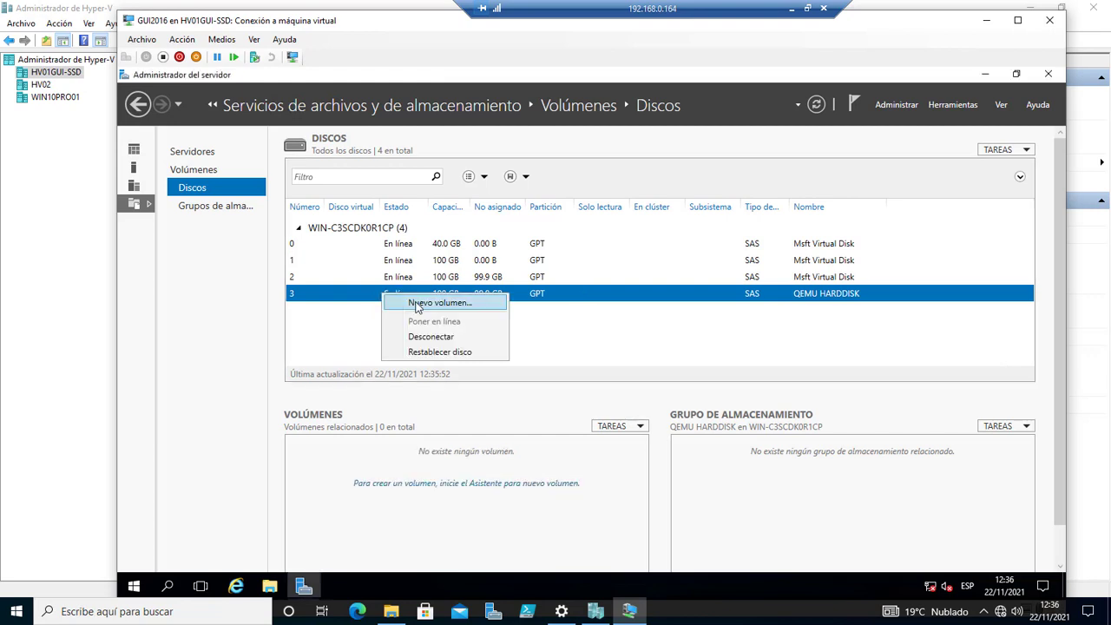
pyautogui.click(421, 302)
pyautogui.click(576, 533)
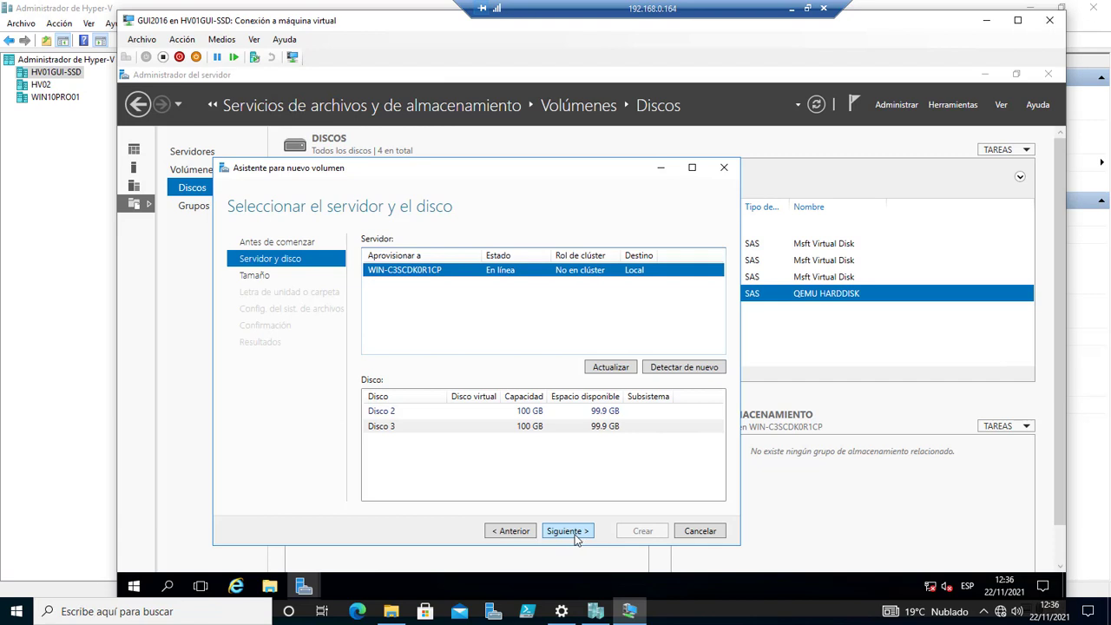
pyautogui.click(577, 534)
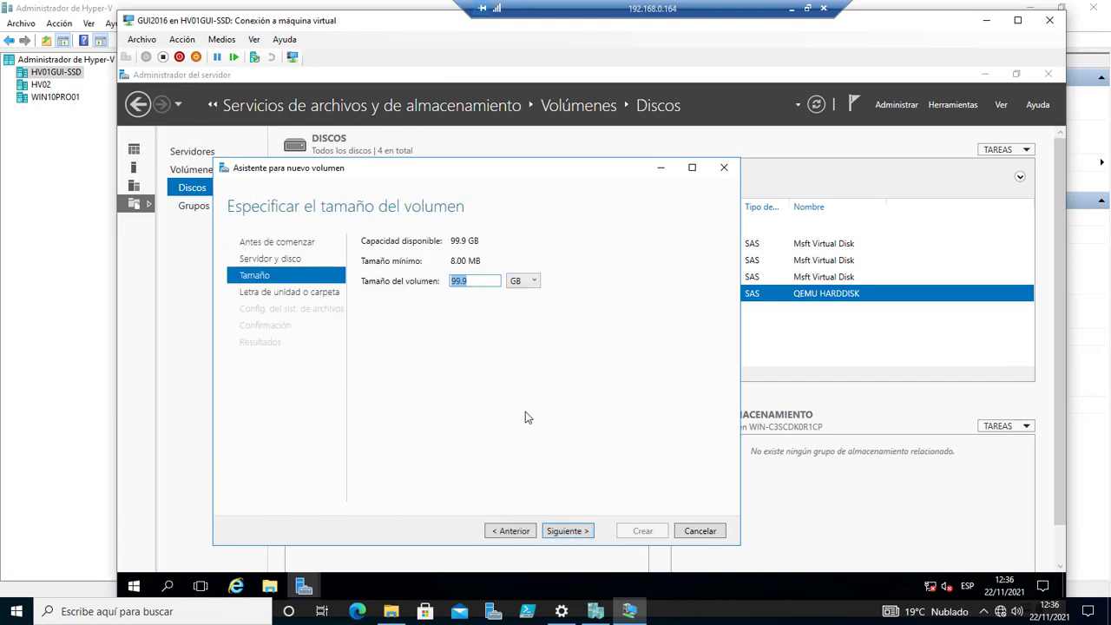
pyautogui.click(565, 530)
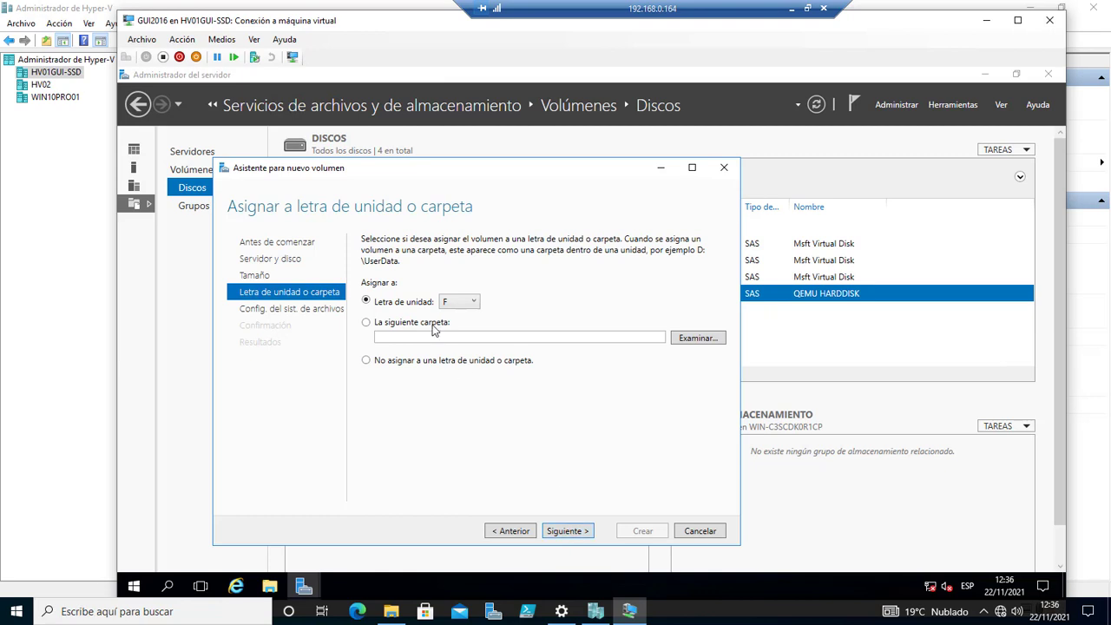
# Create the volume as drive F: with NTFS defaults and close the wizard.
pyautogui.click(573, 538)
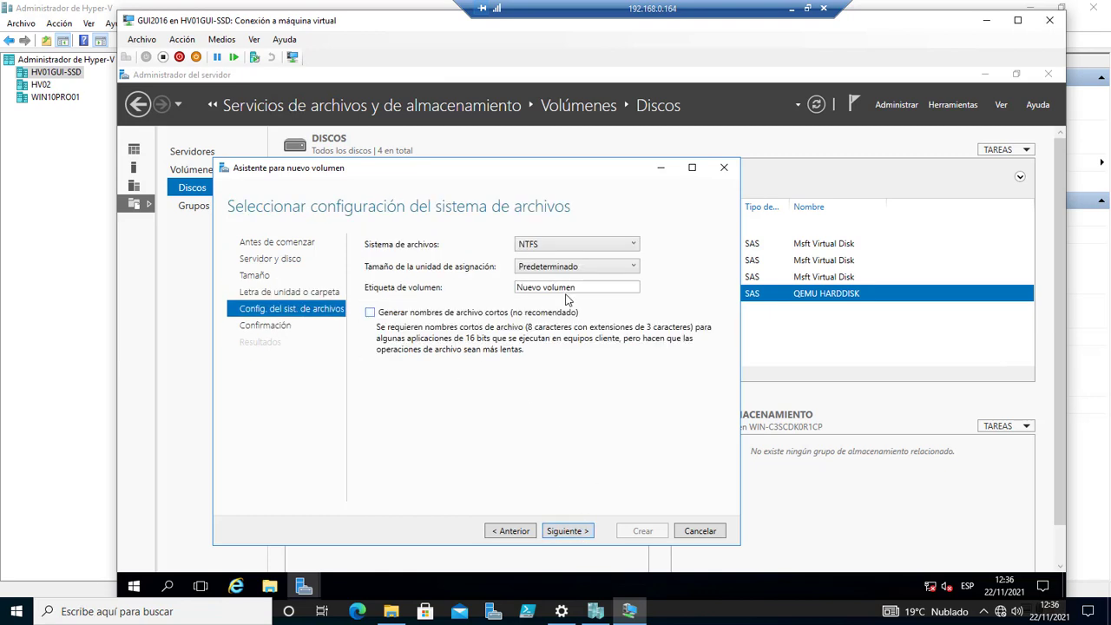
pyautogui.click(565, 533)
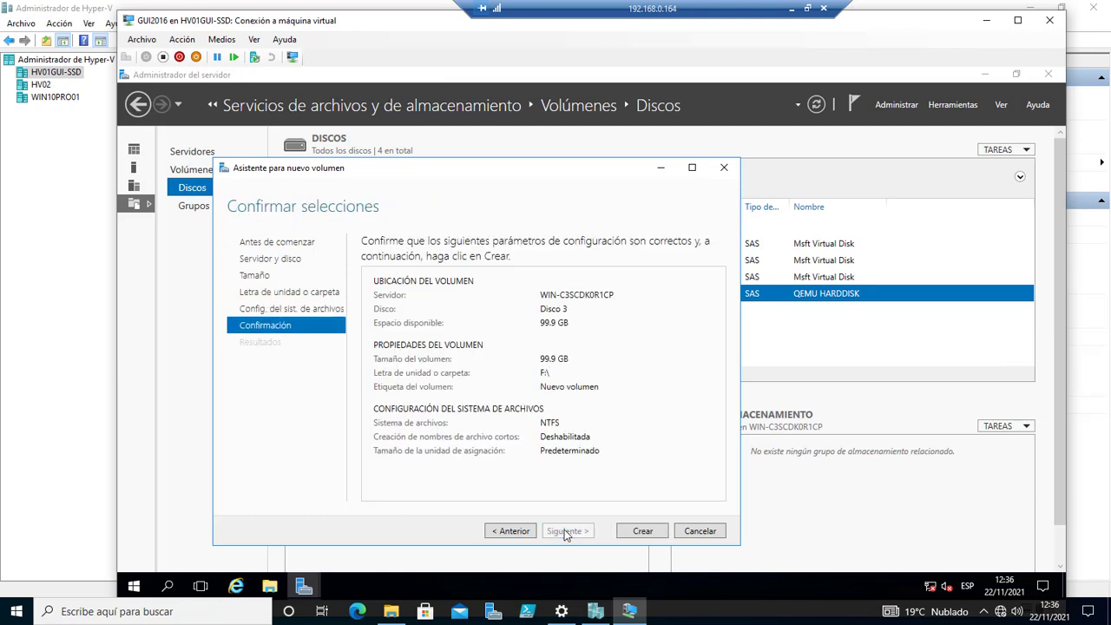
pyautogui.click(647, 533)
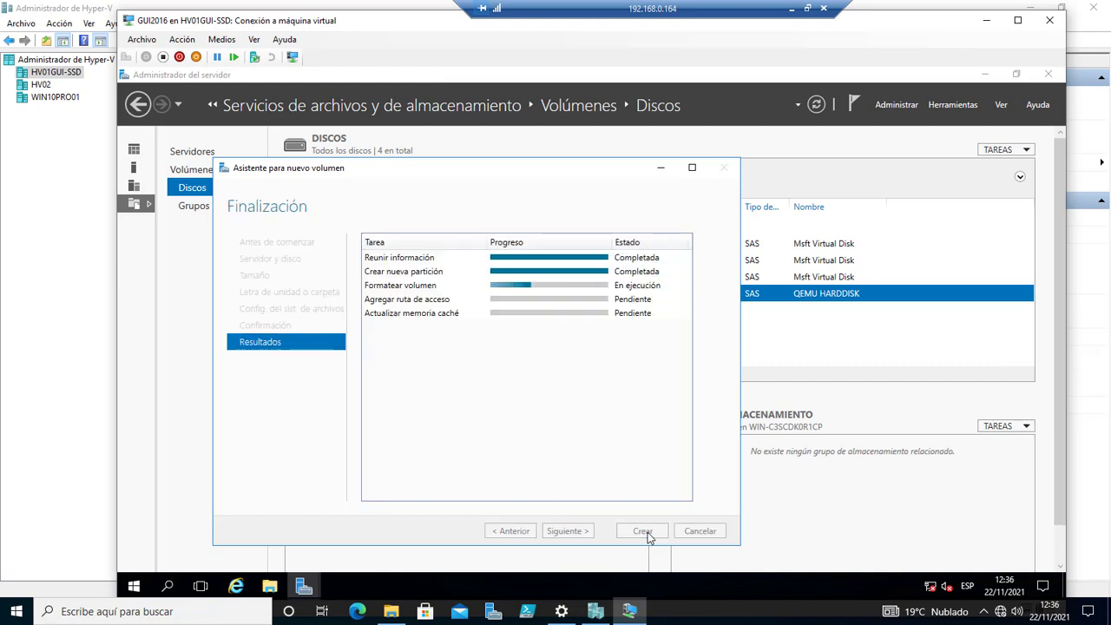
pyautogui.click(647, 533)
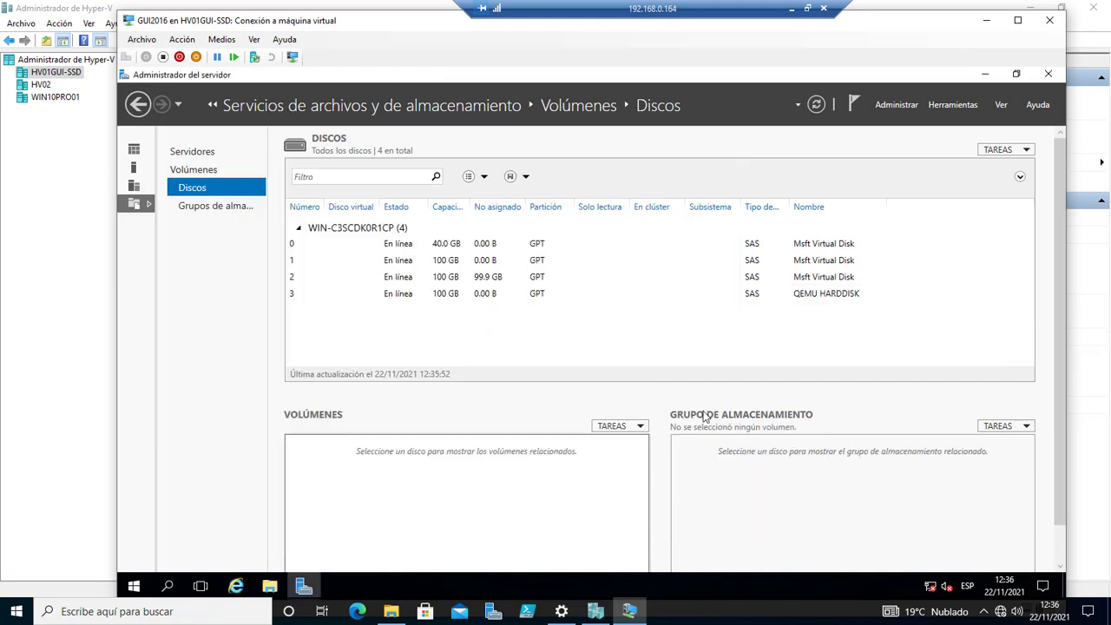
pyautogui.click(275, 587)
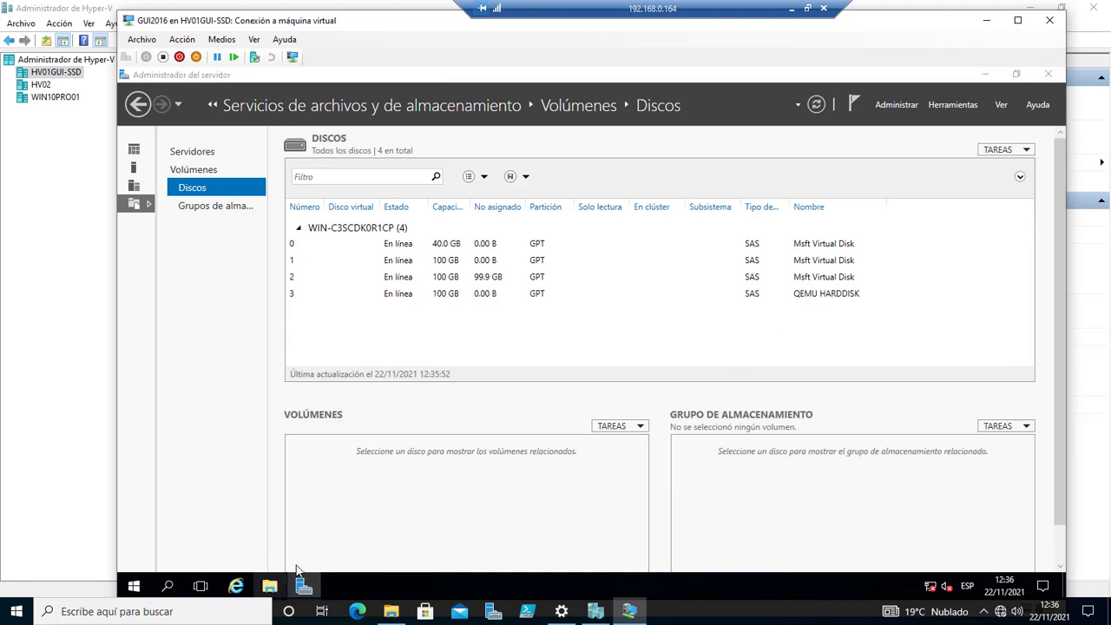
# Confirm Nuevo volumen (F:) appears under Este equipo, then minimize File Explorer.
pyautogui.click(432, 477)
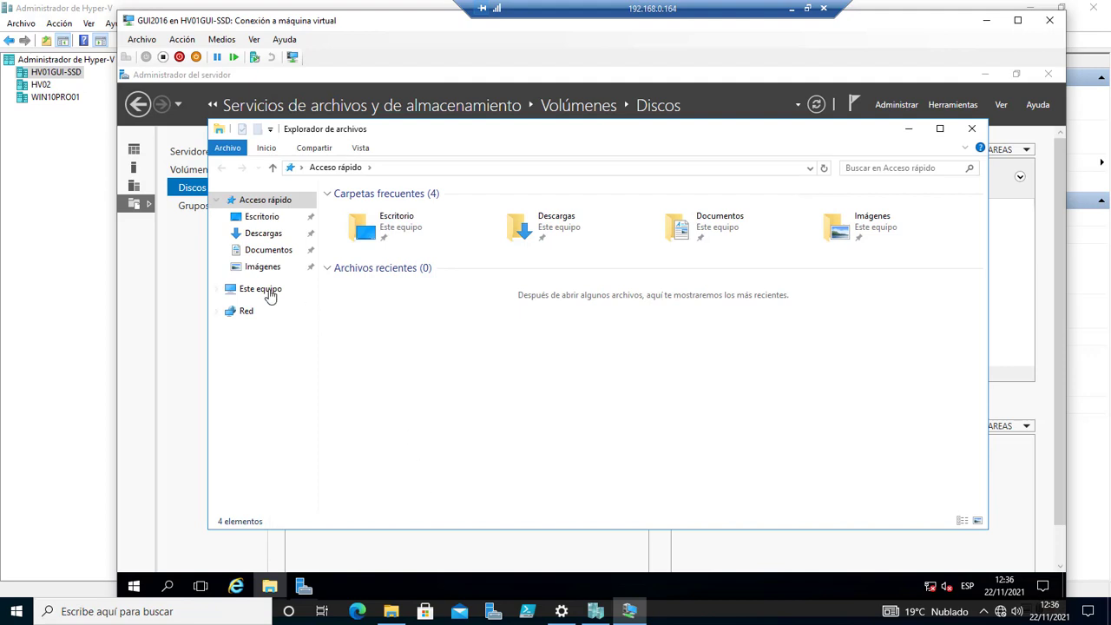
pyautogui.click(260, 296)
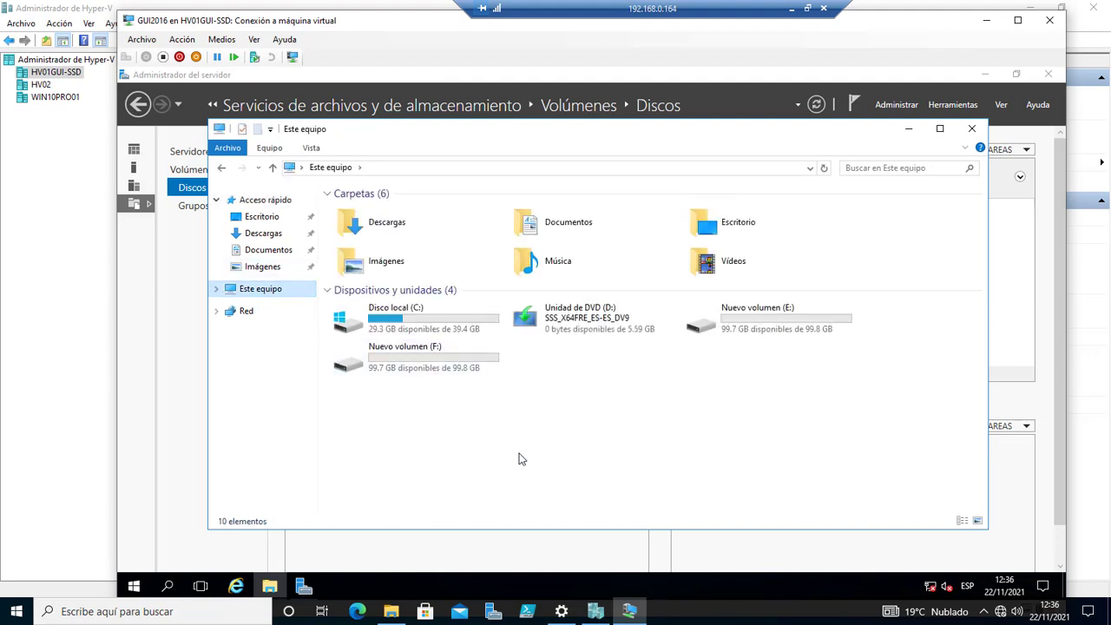
pyautogui.click(563, 452)
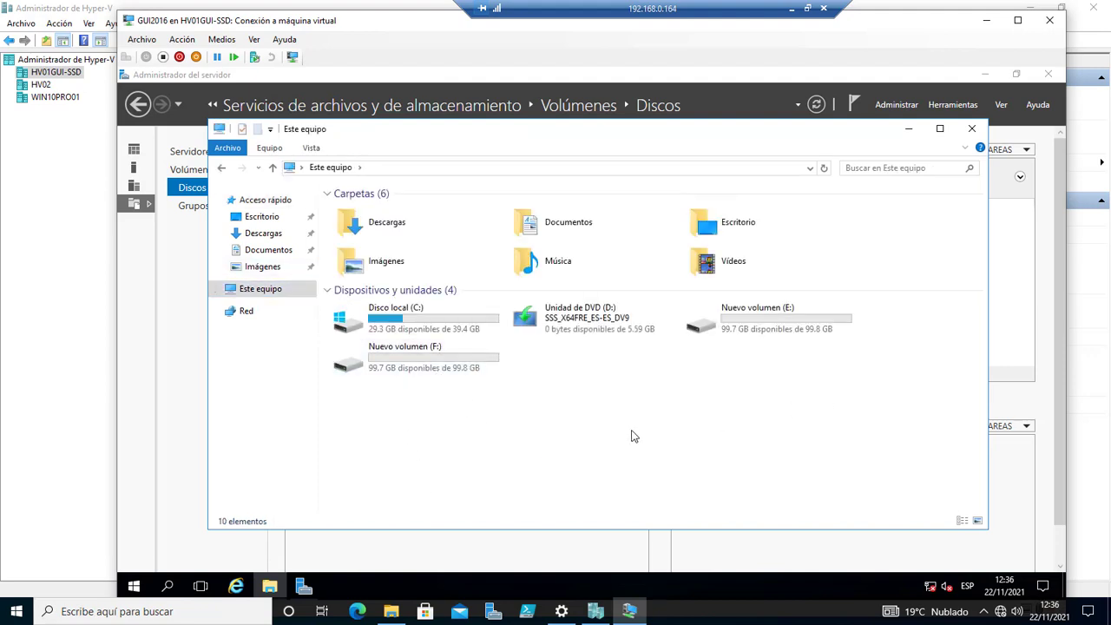
pyautogui.click(910, 133)
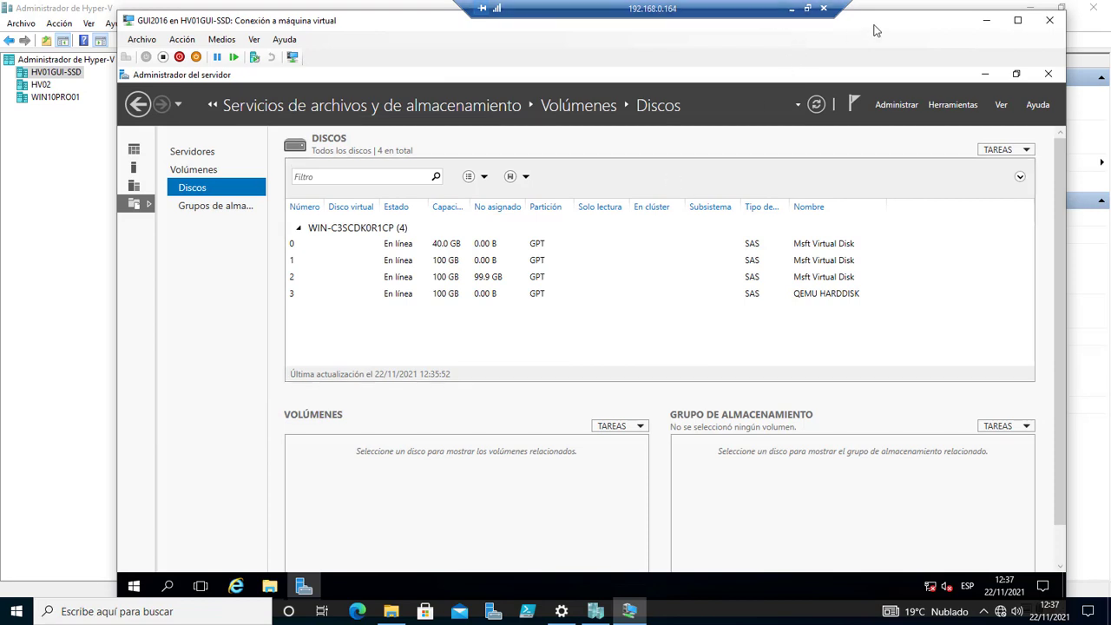
# Close the GUI2016 connection window and shut down the virtual machine with Apagar.
pyautogui.moveTo(876, 24); pyautogui.dragTo(818, 75)
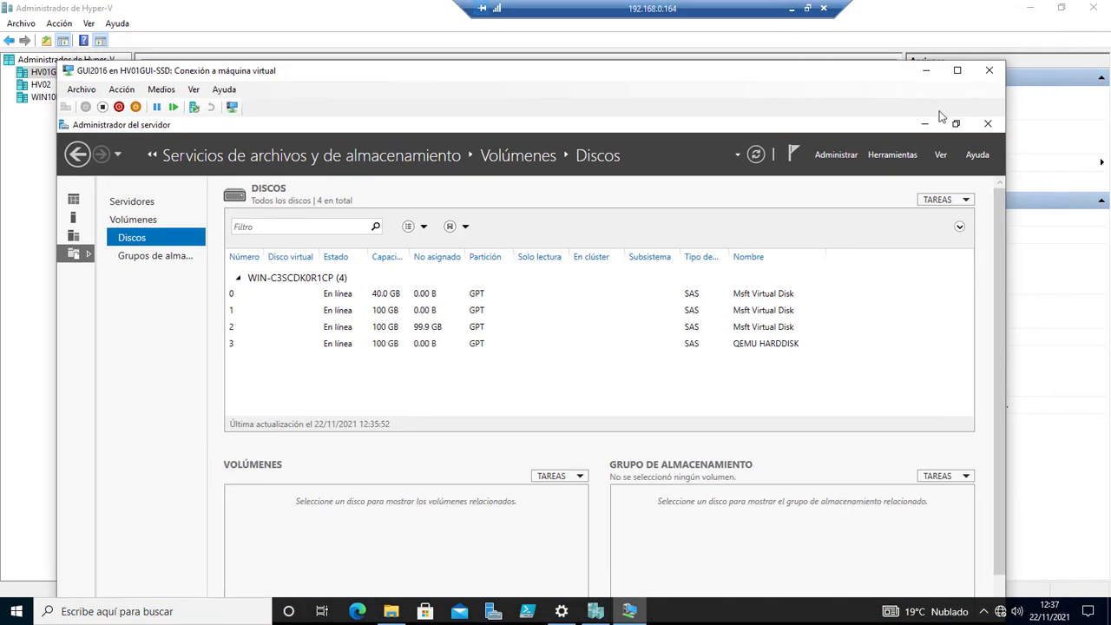
pyautogui.click(989, 70)
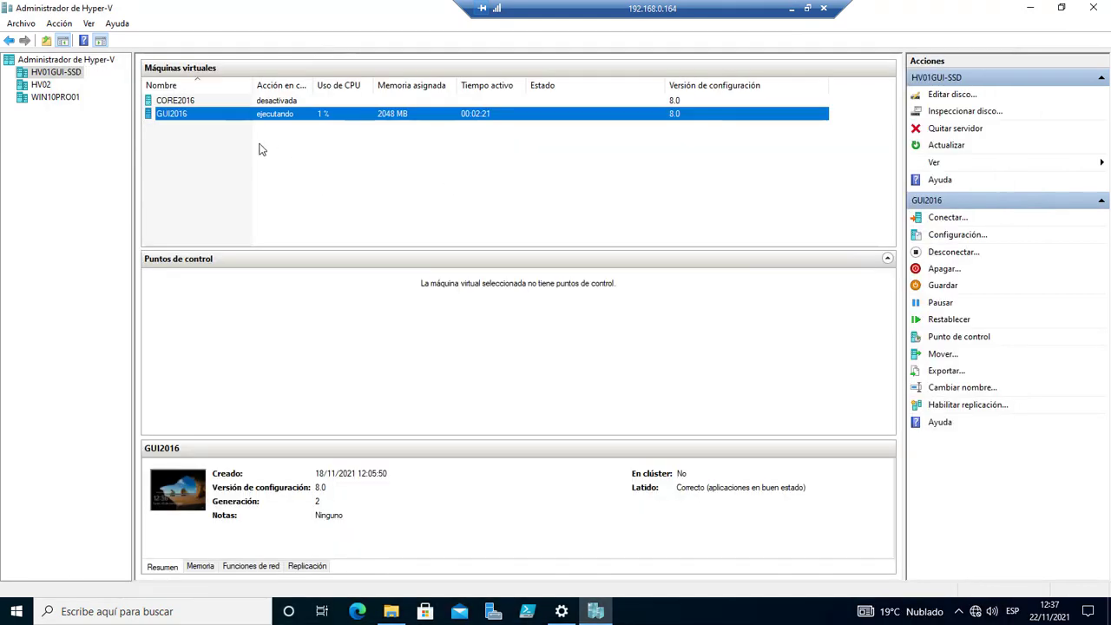
pyautogui.rightClick(174, 122)
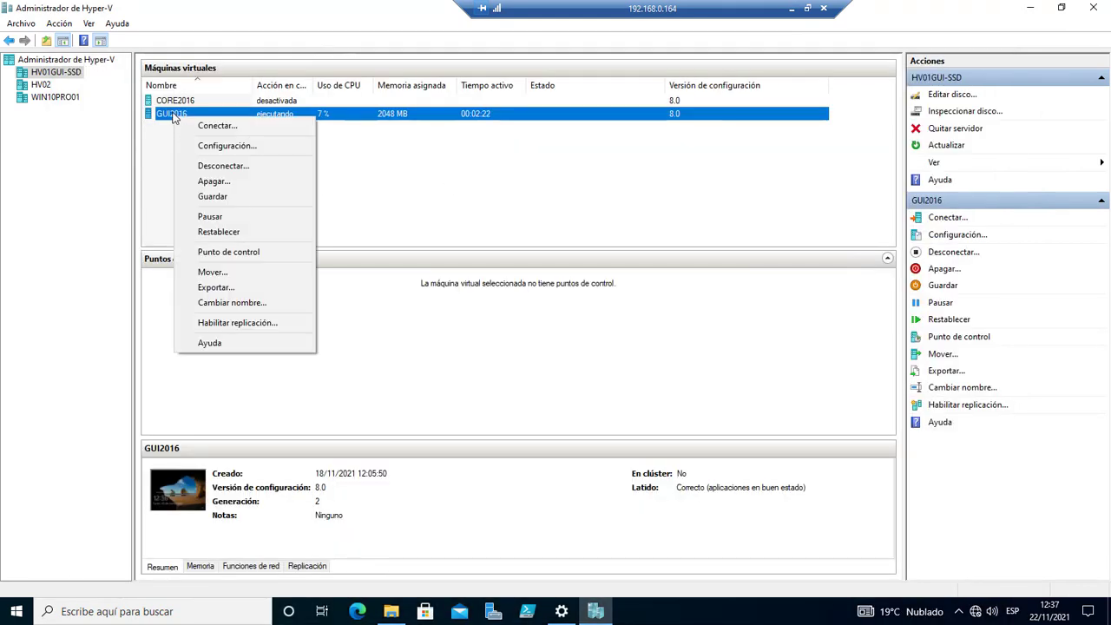
pyautogui.click(213, 182)
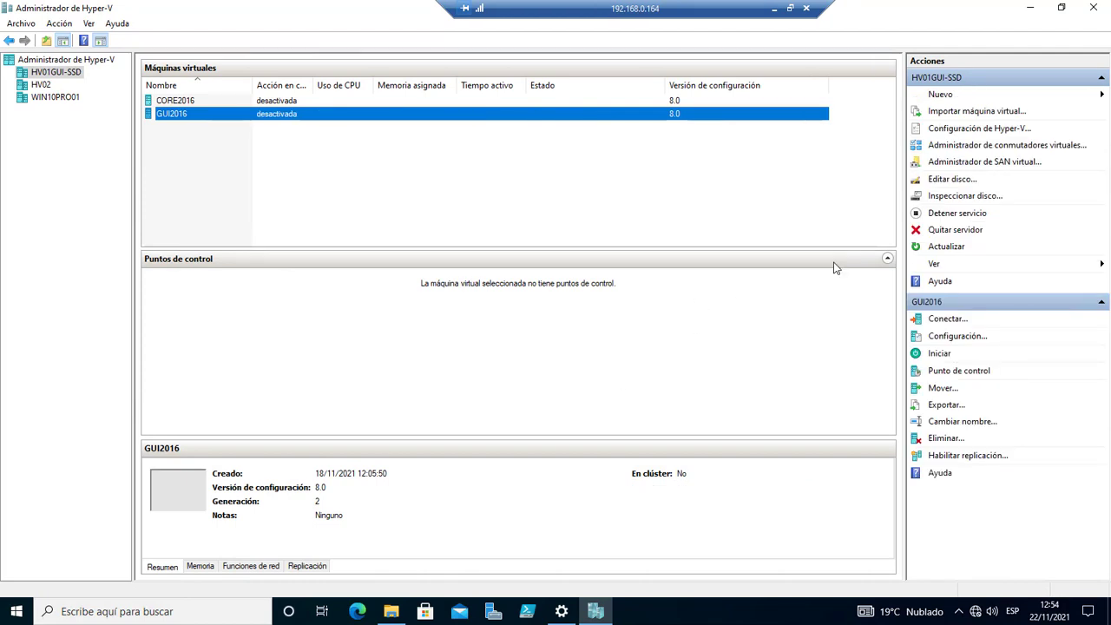
# Create a new VHDX virtual hard disk and choose the Diferenciación disk type.
pyautogui.click(943, 95)
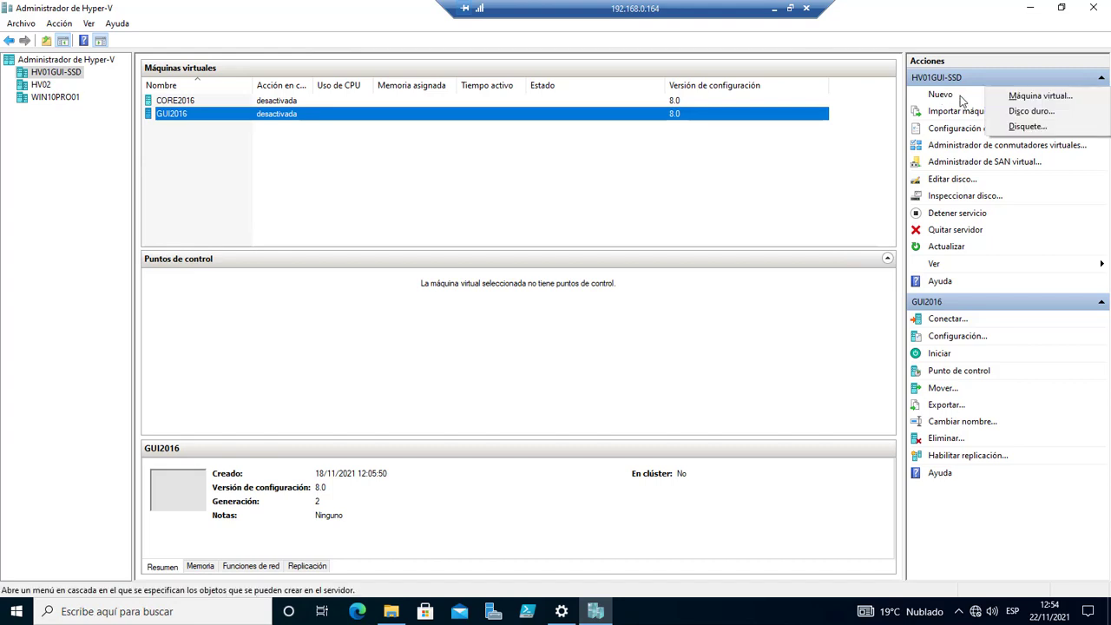
pyautogui.click(1025, 111)
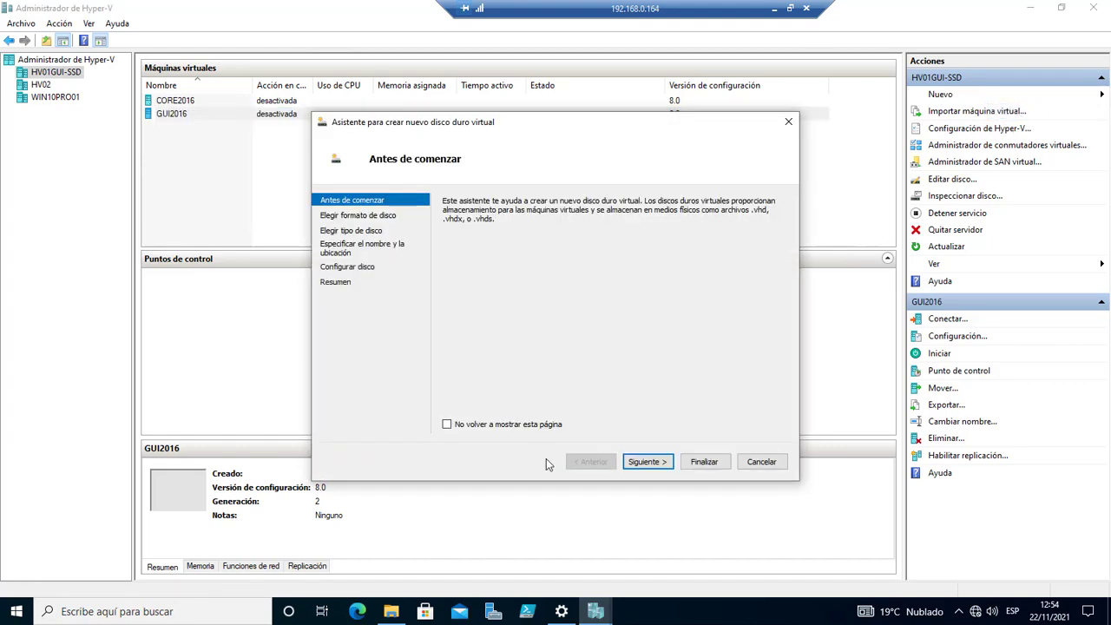
pyautogui.click(646, 466)
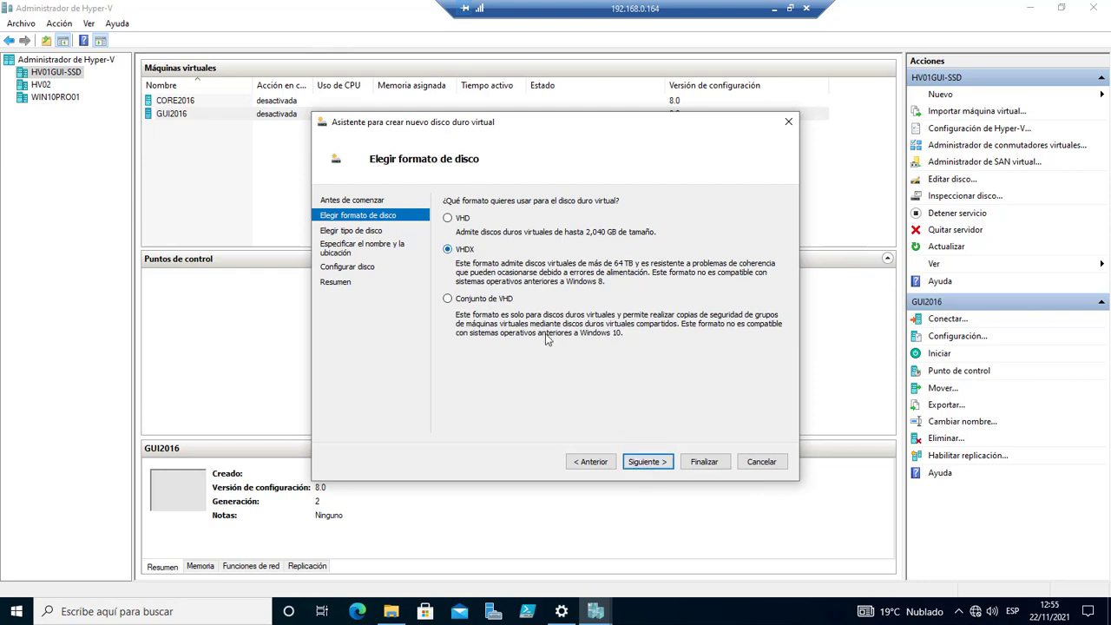
pyautogui.click(639, 465)
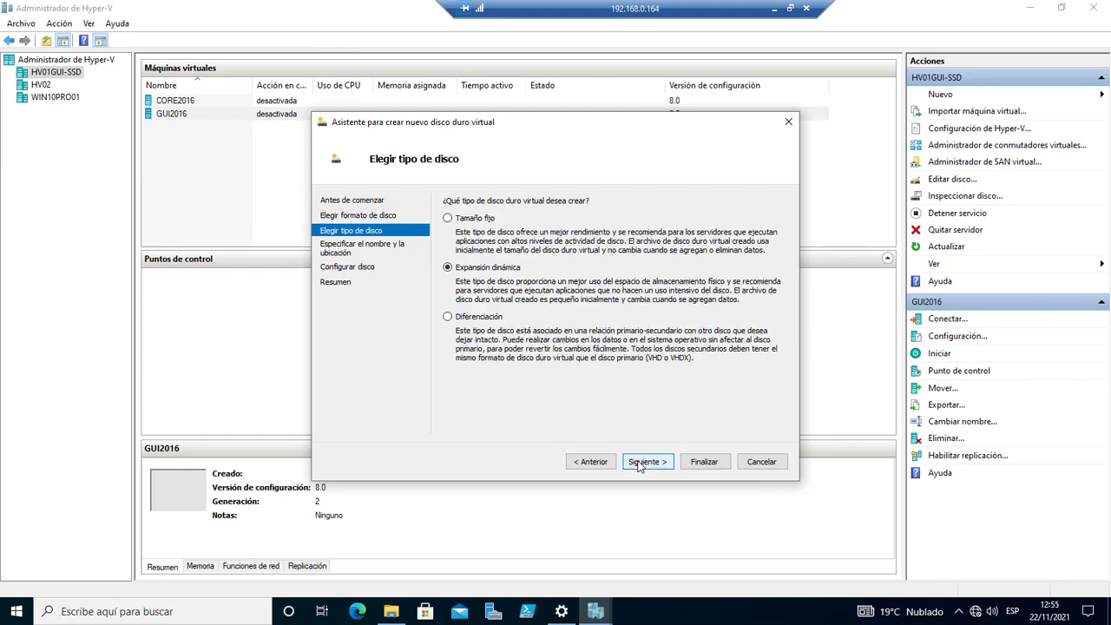
pyautogui.click(448, 318)
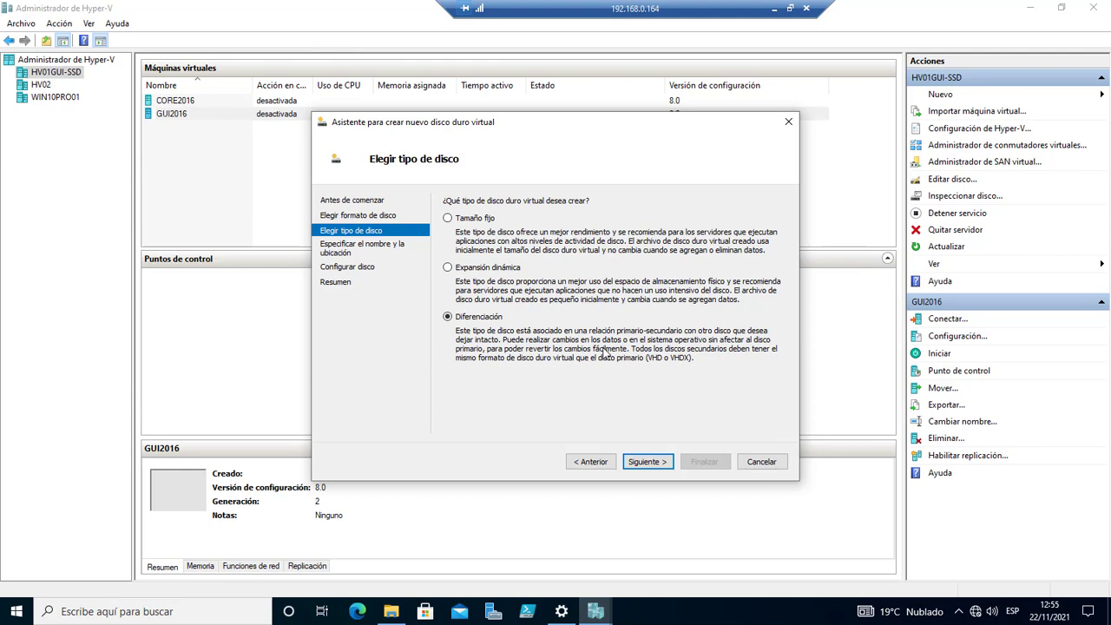
# Launch Paint by running mspaint from the Ejecutar dialog.
pyautogui.rightClick(15, 612)
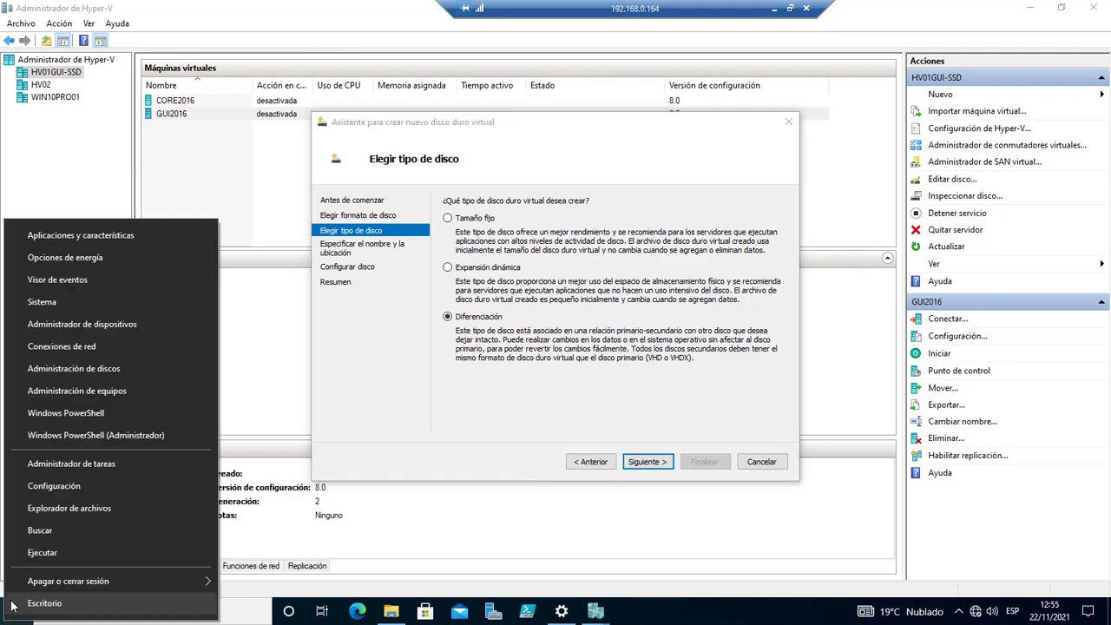
pyautogui.click(43, 553)
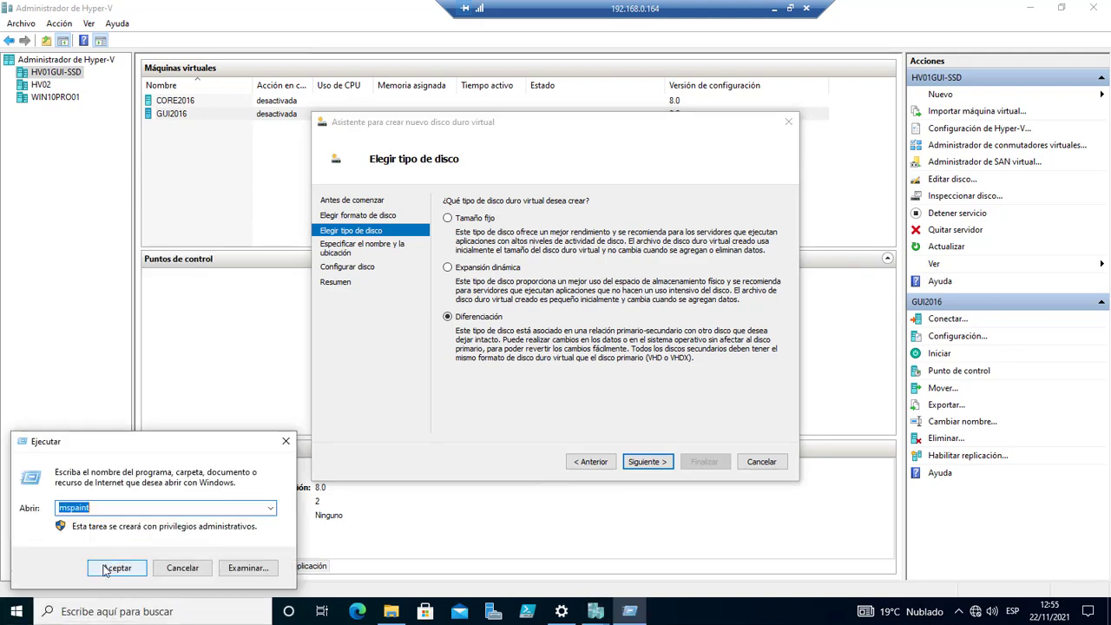
pyautogui.click(106, 570)
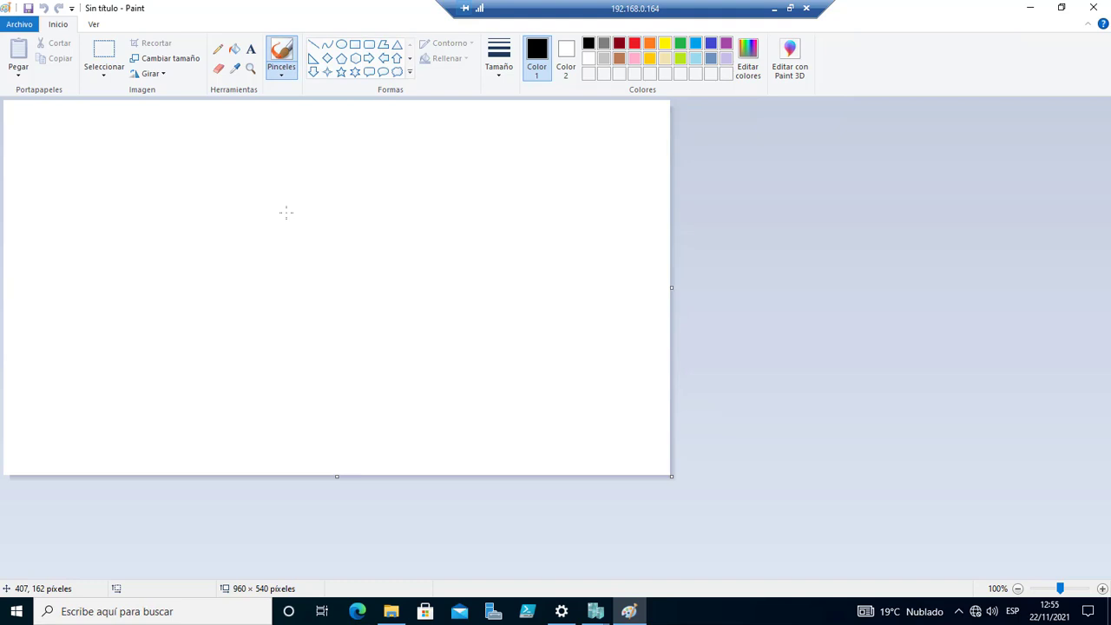
# Draw a rectangle near the top left labelled '2016srv base'.
pyautogui.click(355, 45)
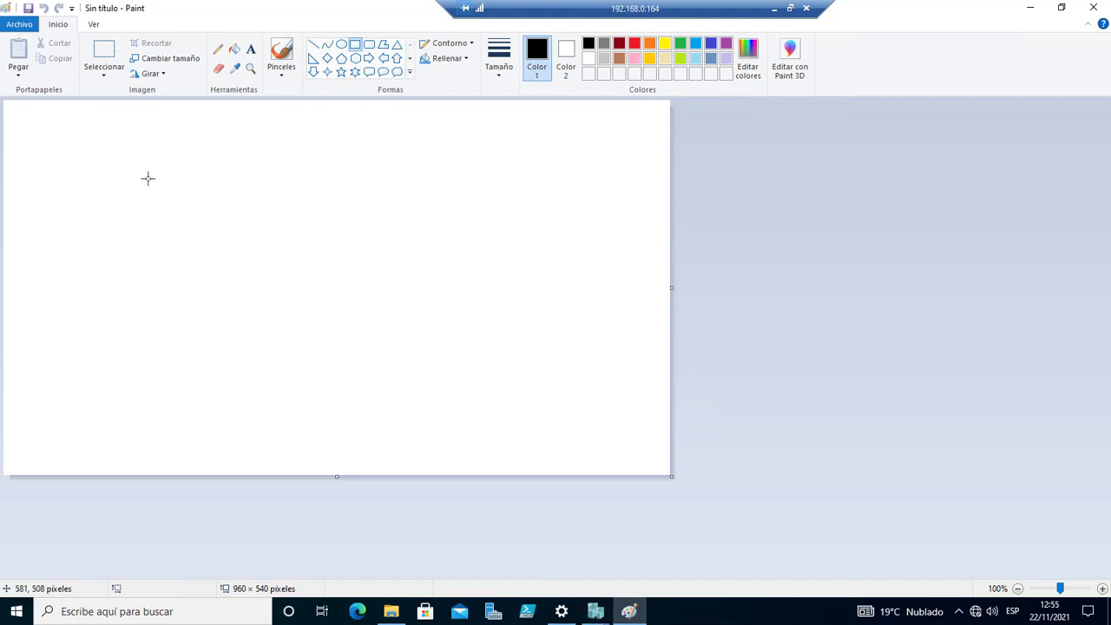
pyautogui.moveTo(85, 138); pyautogui.dragTo(144, 187)
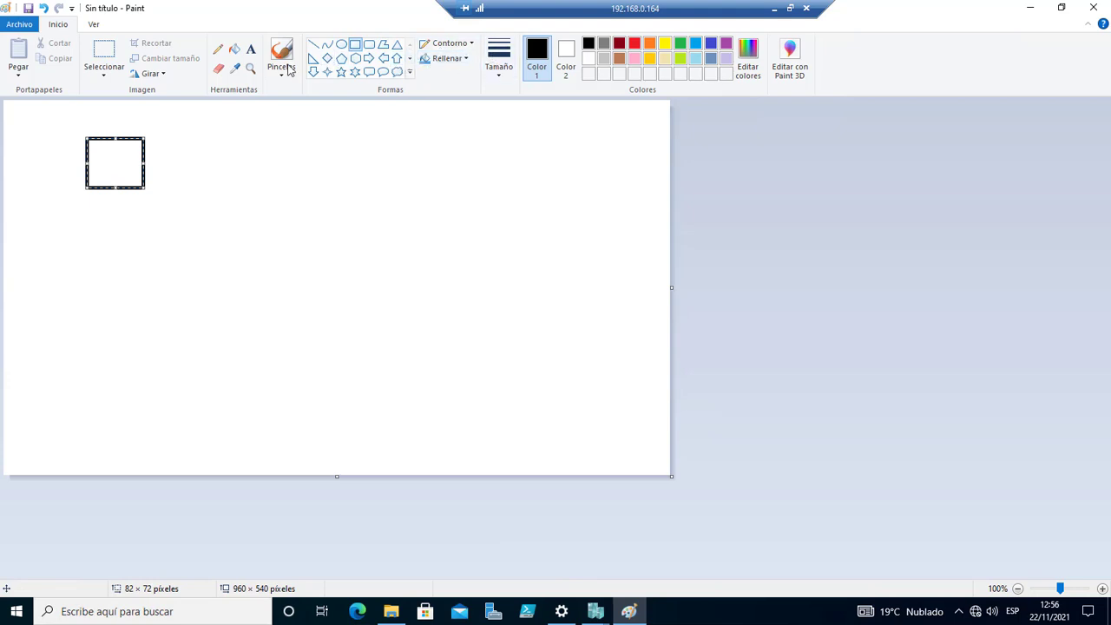
pyautogui.click(251, 48)
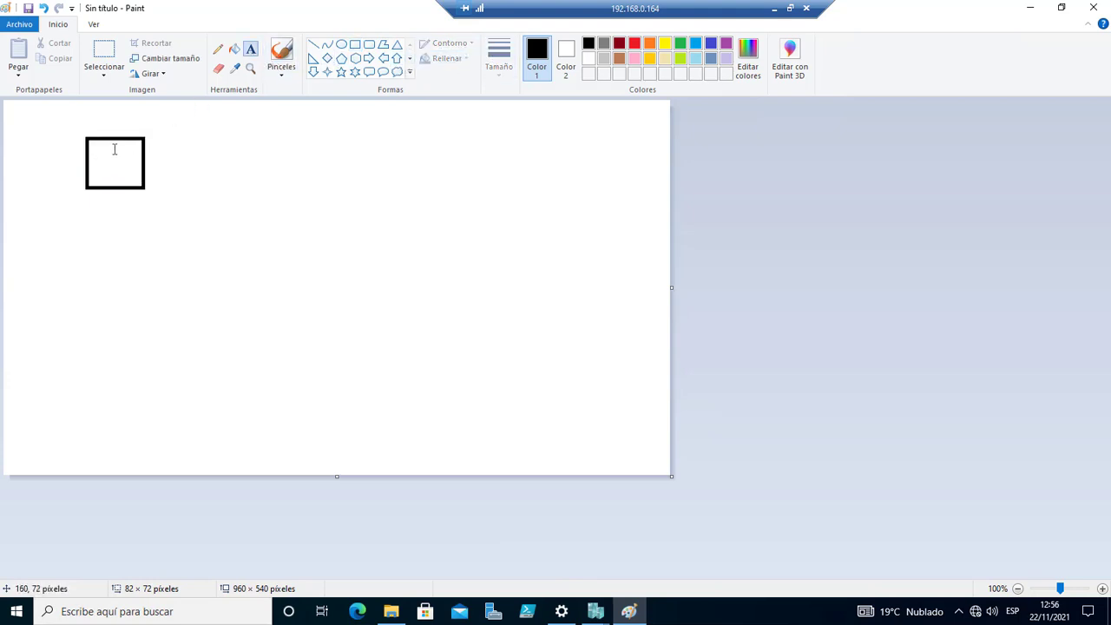
pyautogui.moveTo(159, 151); pyautogui.dragTo(259, 188)
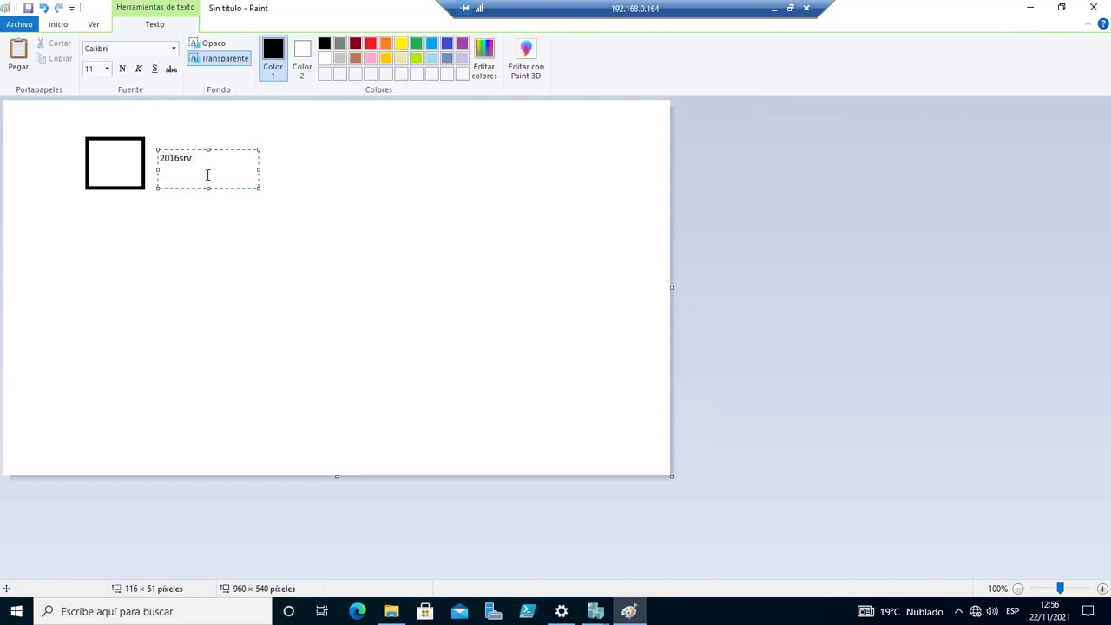
pyautogui.click(194, 219)
# Draw a tall rectangle to the right of the base box.
pyautogui.click(186, 161)
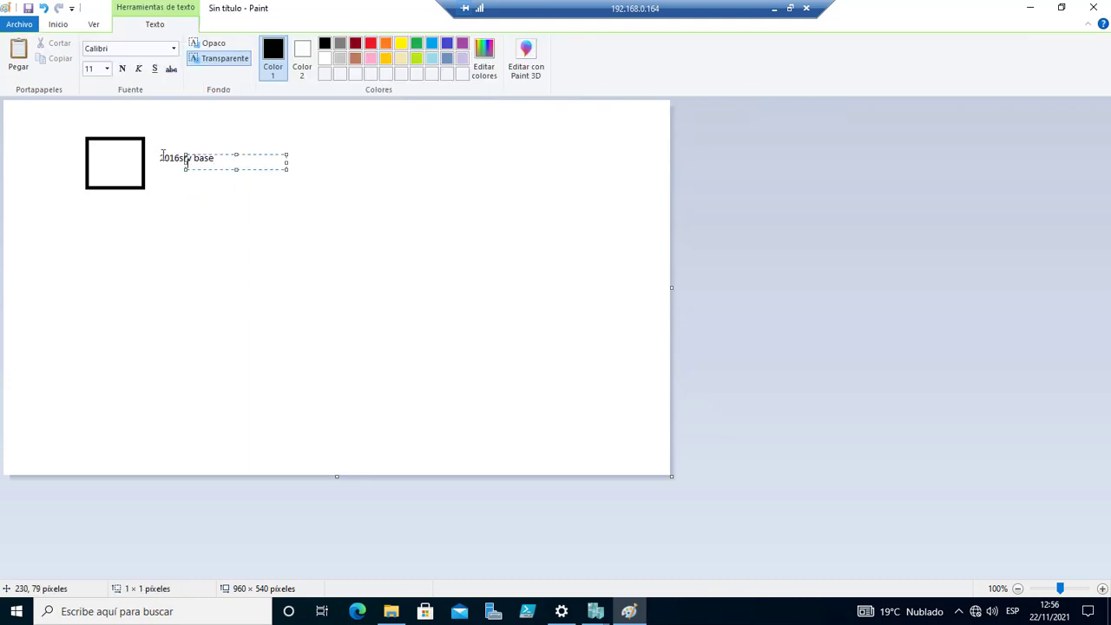
pyautogui.click(308, 129)
pyautogui.click(355, 44)
pyautogui.moveTo(363, 116); pyautogui.dragTo(418, 243)
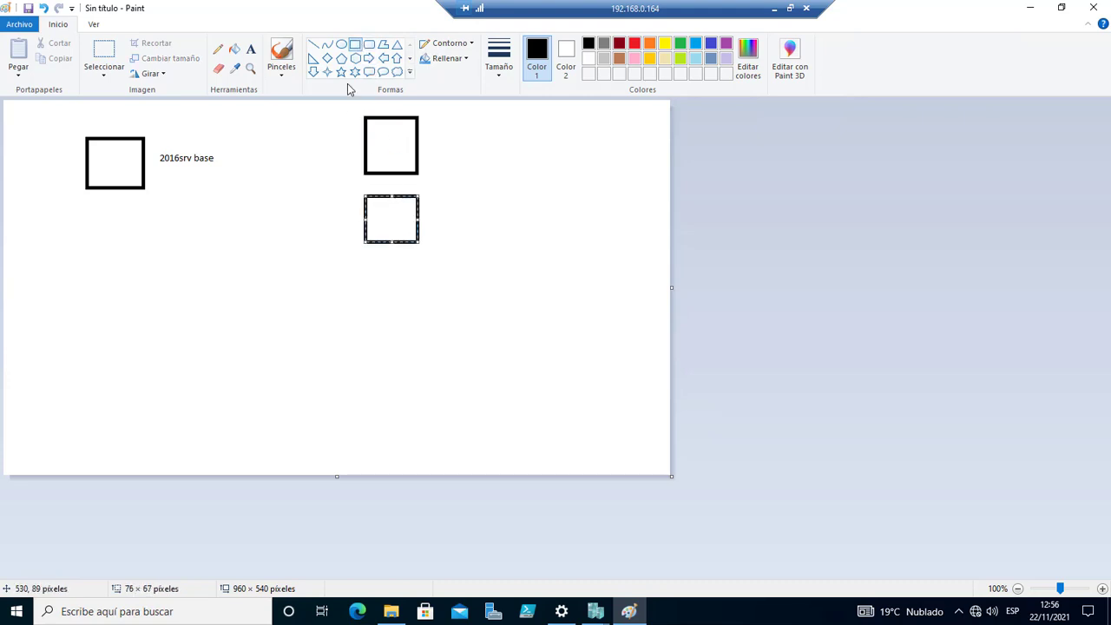
# Draw the remaining rectangles down the right column and start the '2016 fs' label beside the top one.
pyautogui.click(355, 44)
pyautogui.moveTo(368, 269); pyautogui.dragTo(422, 374)
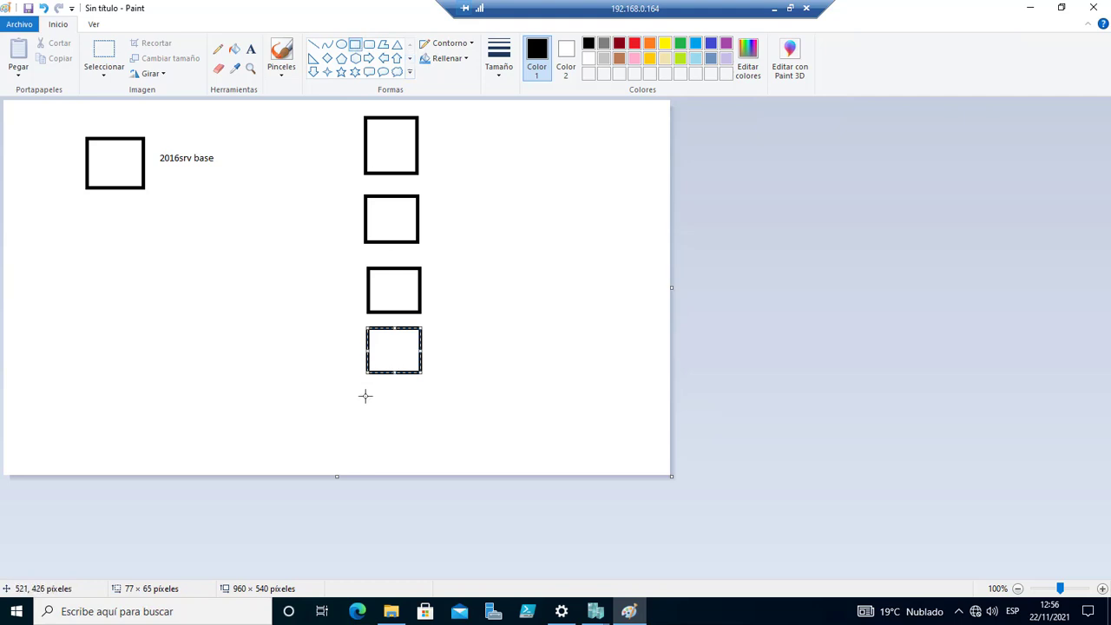
pyautogui.moveTo(365, 395); pyautogui.dragTo(424, 440)
pyautogui.click(399, 146)
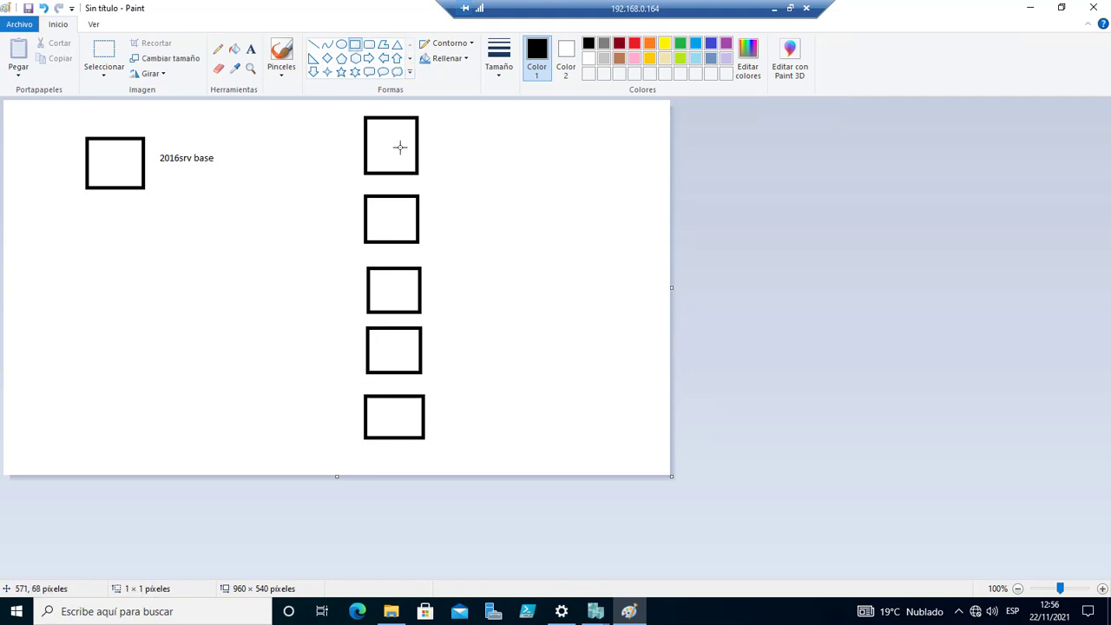
pyautogui.click(251, 49)
pyautogui.moveTo(434, 135); pyautogui.dragTo(488, 164)
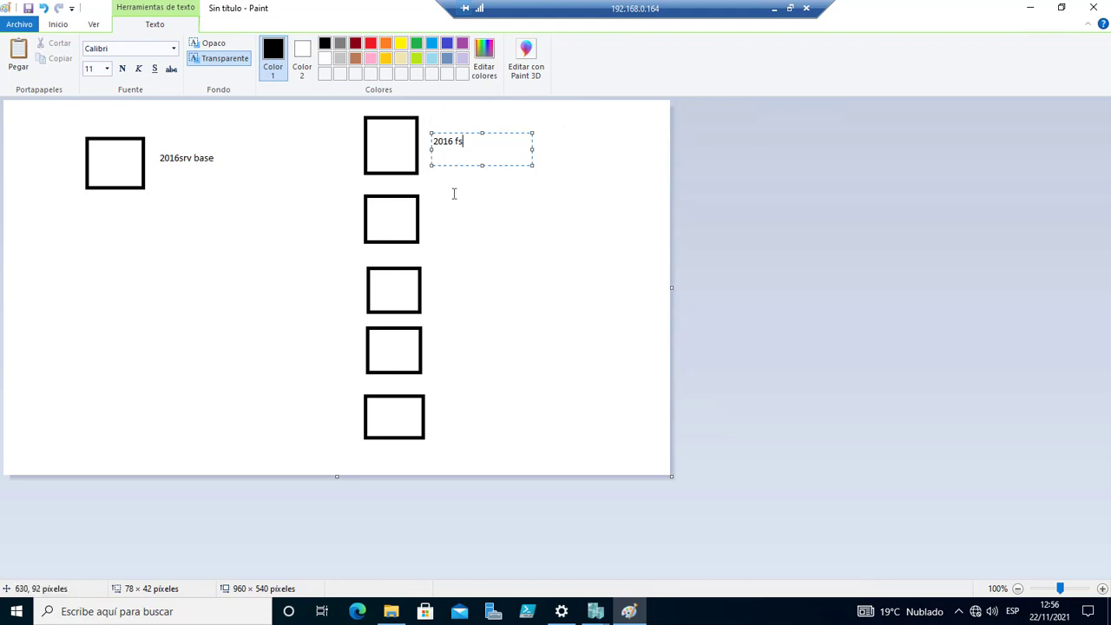
# Label the remaining boxes '2016 iis', '2016 contenedores', '2016 hv01' and '2016 hv02'.
pyautogui.click(446, 222)
pyautogui.moveTo(434, 215); pyautogui.dragTo(494, 231)
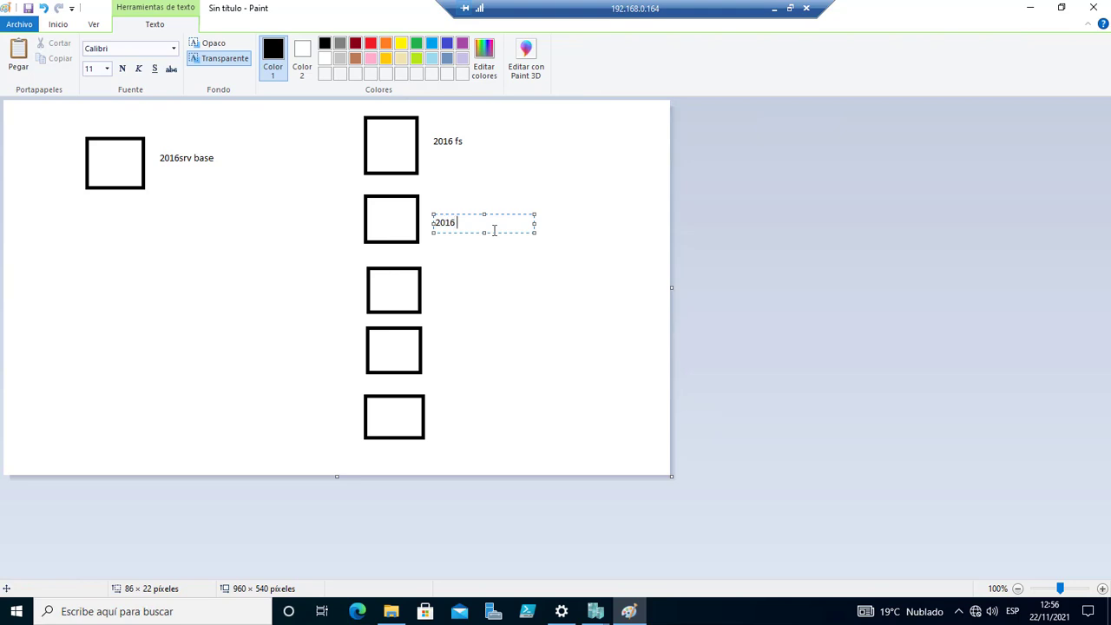
pyautogui.click(434, 287)
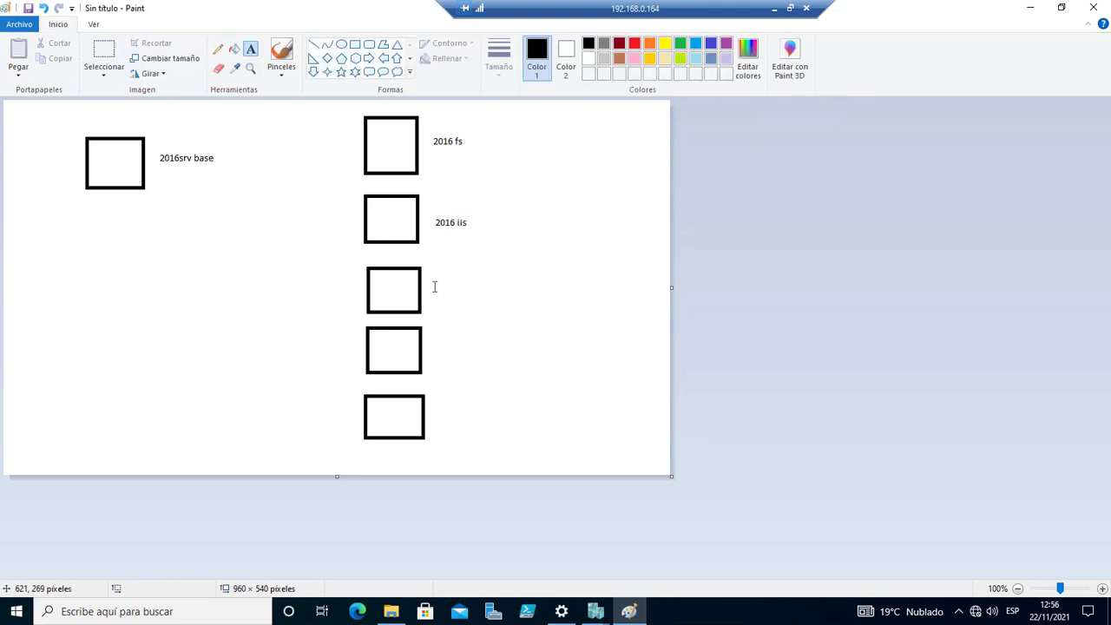
pyautogui.moveTo(434, 283); pyautogui.dragTo(493, 301)
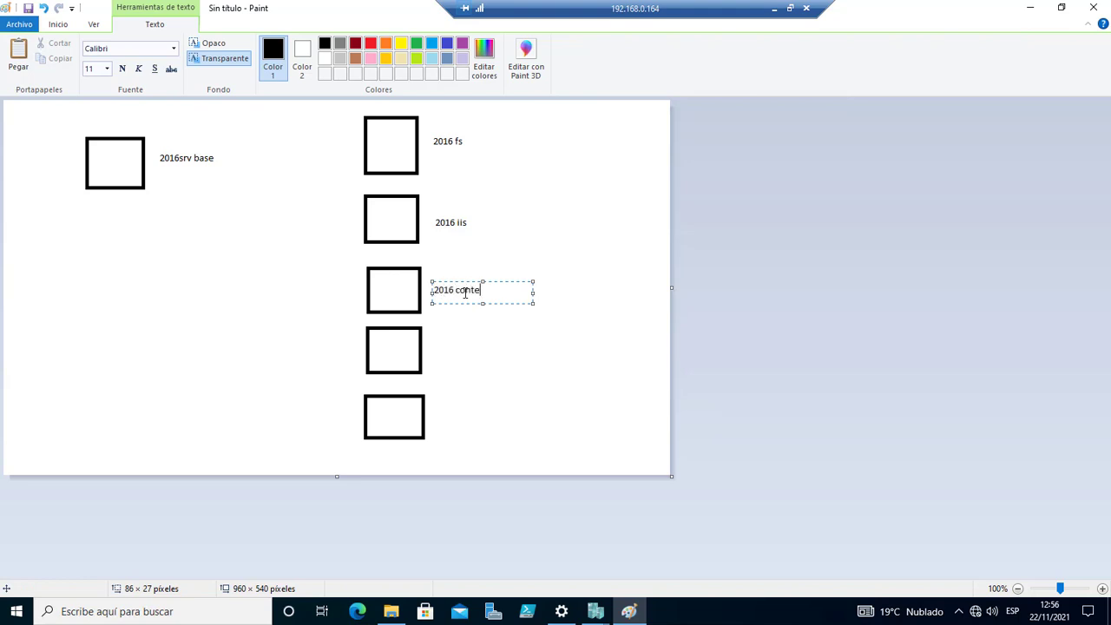
pyautogui.click(444, 342)
pyautogui.moveTo(437, 343); pyautogui.dragTo(513, 366)
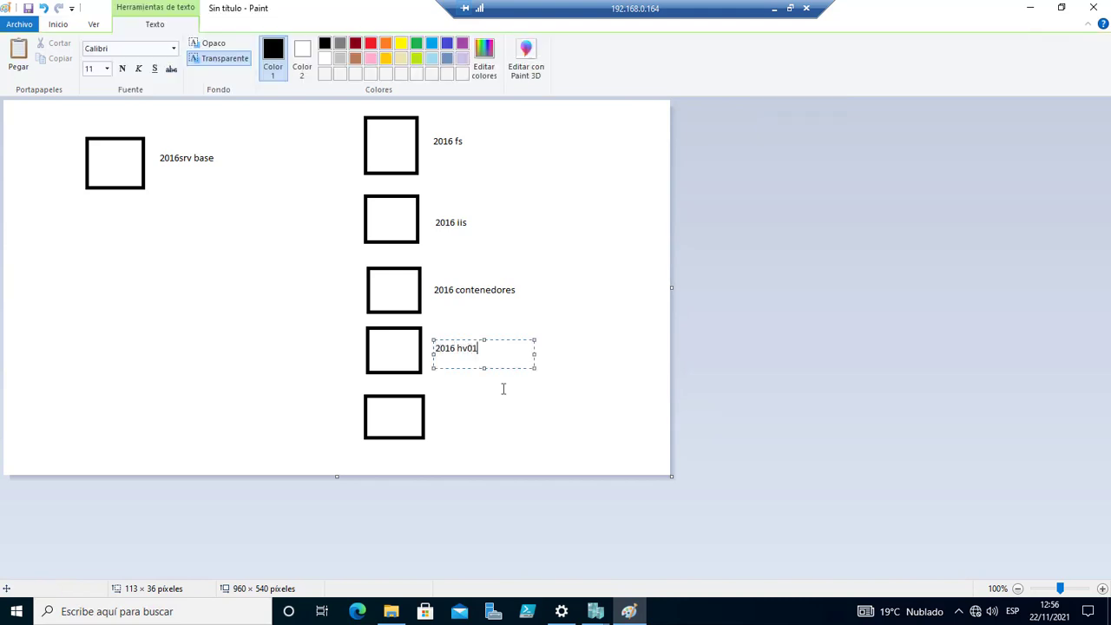
pyautogui.click(438, 403)
pyautogui.moveTo(437, 403); pyautogui.dragTo(536, 427)
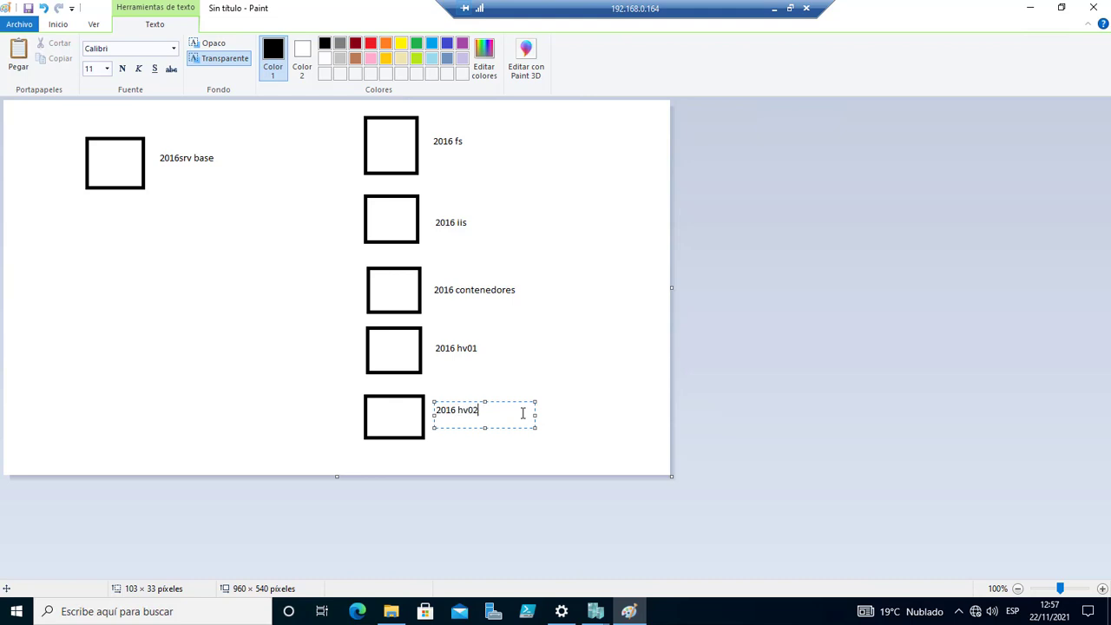
pyautogui.click(398, 167)
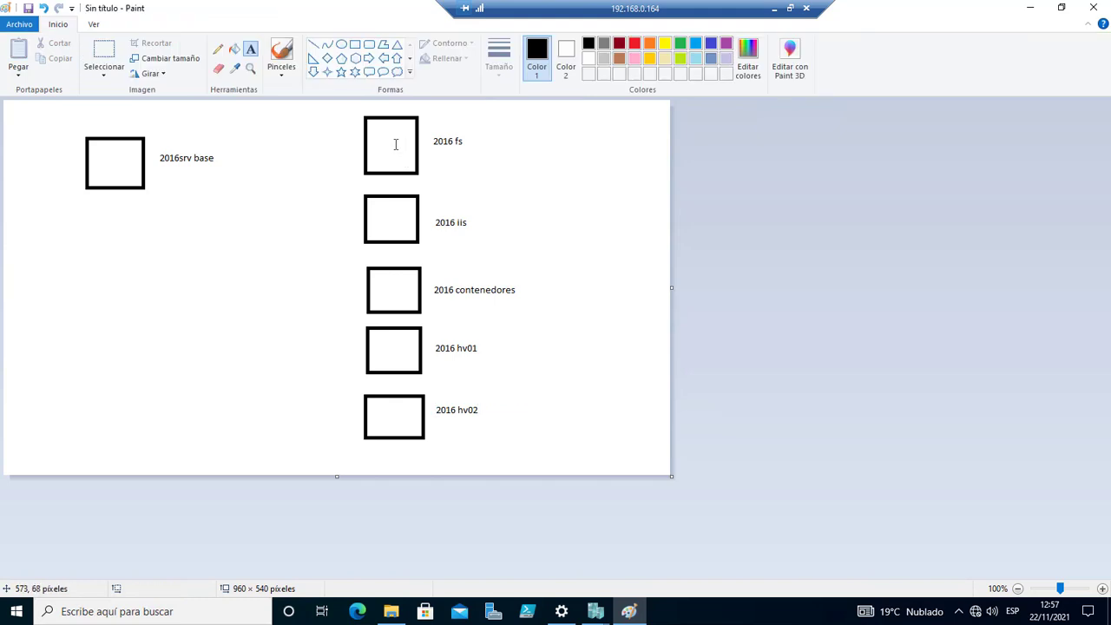
# Draw straight lines from 2016 fs, iis, contenedores, hv01 and hv02 to the 2016srv base box.
pyautogui.click(314, 44)
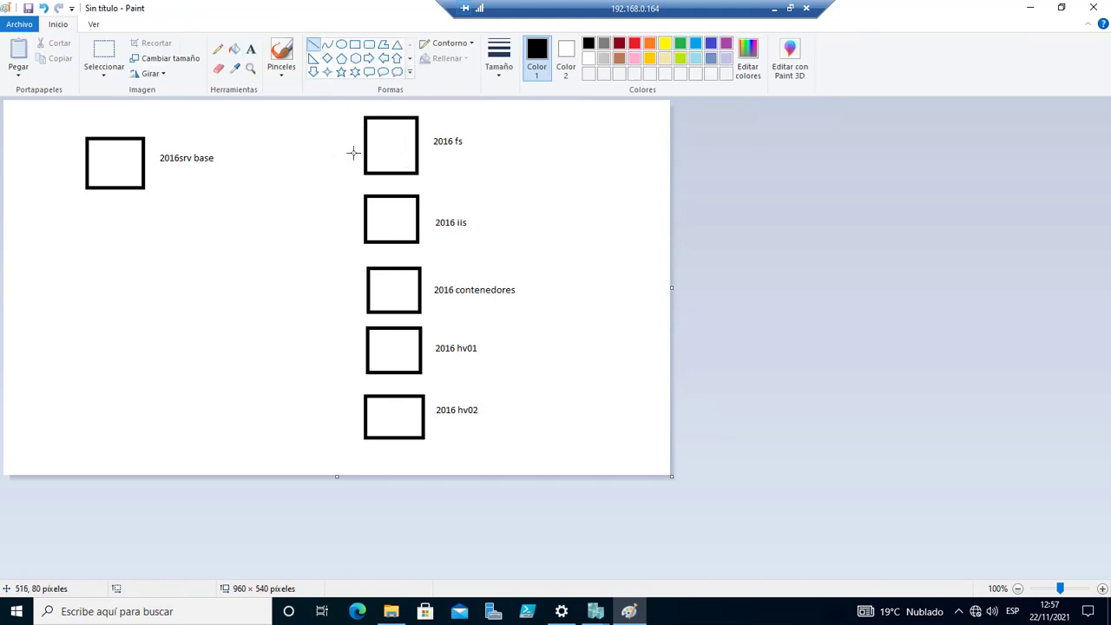
pyautogui.moveTo(360, 156); pyautogui.dragTo(148, 172)
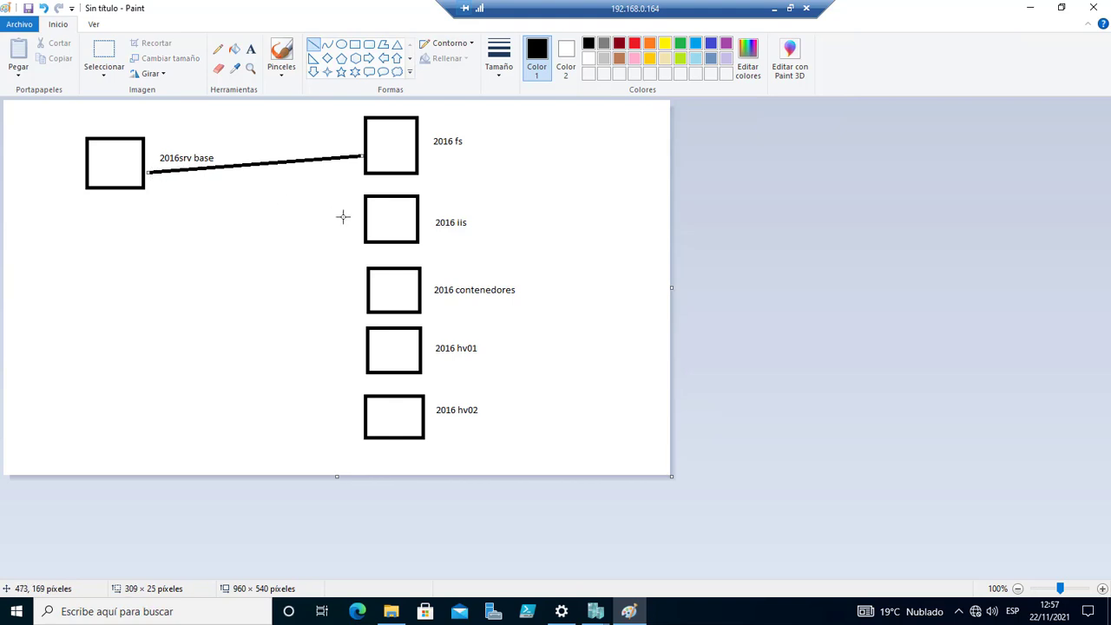
pyautogui.moveTo(363, 220); pyautogui.dragTo(148, 174)
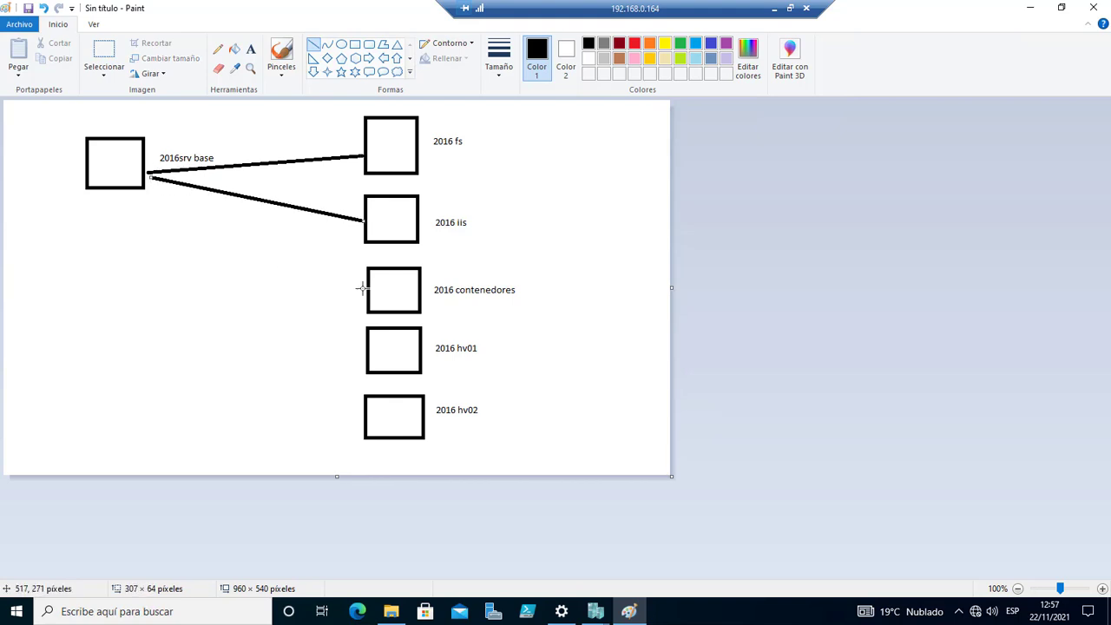
pyautogui.moveTo(363, 289); pyautogui.dragTo(148, 177)
pyautogui.moveTo(370, 350)
pyautogui.mouseDown()
pyautogui.moveTo(230, 268)
pyautogui.moveTo(148, 179)
pyautogui.mouseUp()
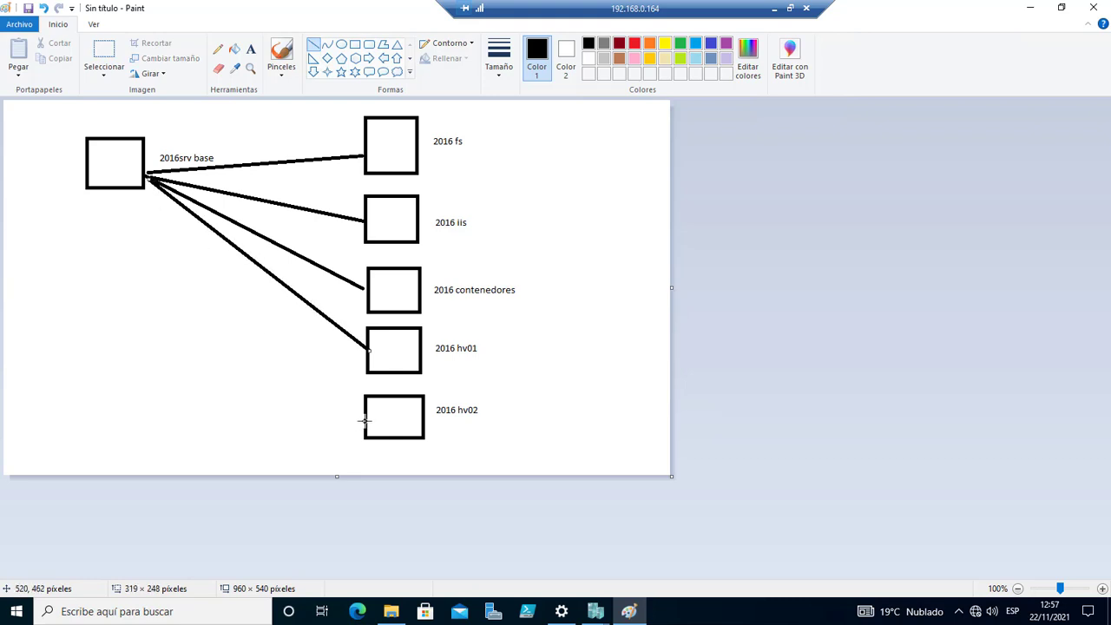
pyautogui.moveTo(365, 421)
pyautogui.mouseDown()
pyautogui.moveTo(214, 269)
pyautogui.moveTo(148, 179)
pyautogui.mouseUp()
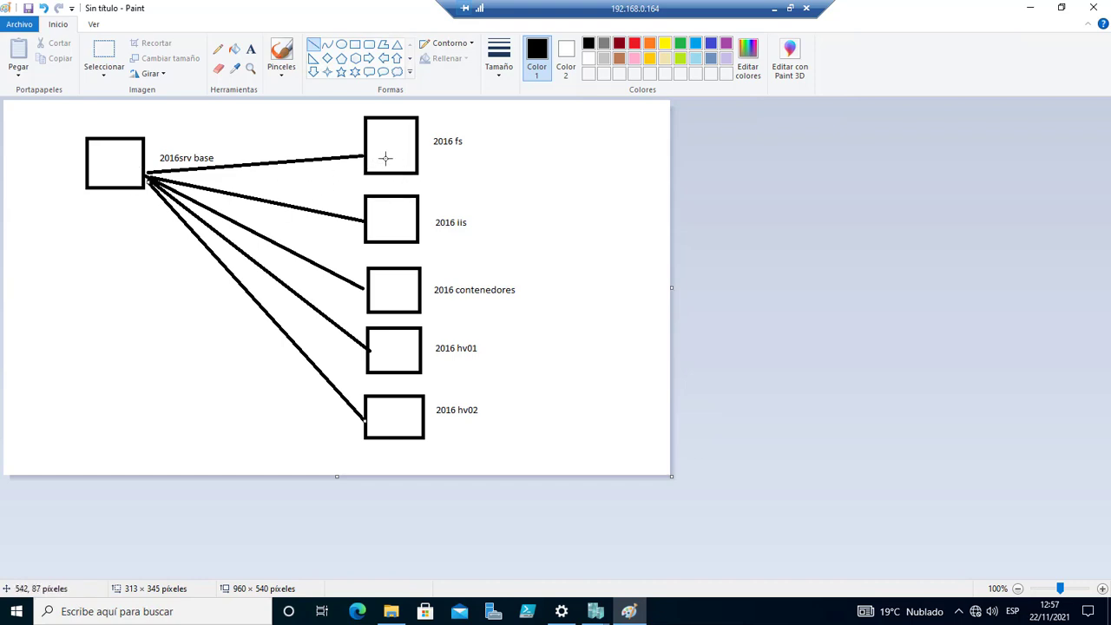
pyautogui.click(450, 138)
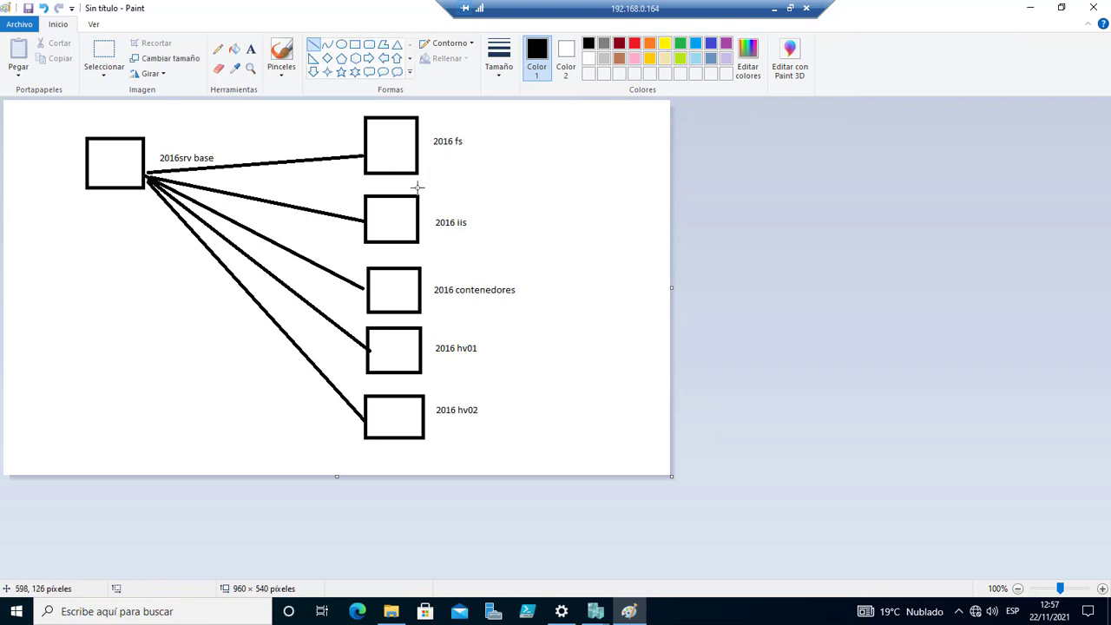
# Bucket-fill the child boxes: fs red, iis yellow, contenedores blue, hv01 slate blue, hv02 lime green.
pyautogui.click(235, 49)
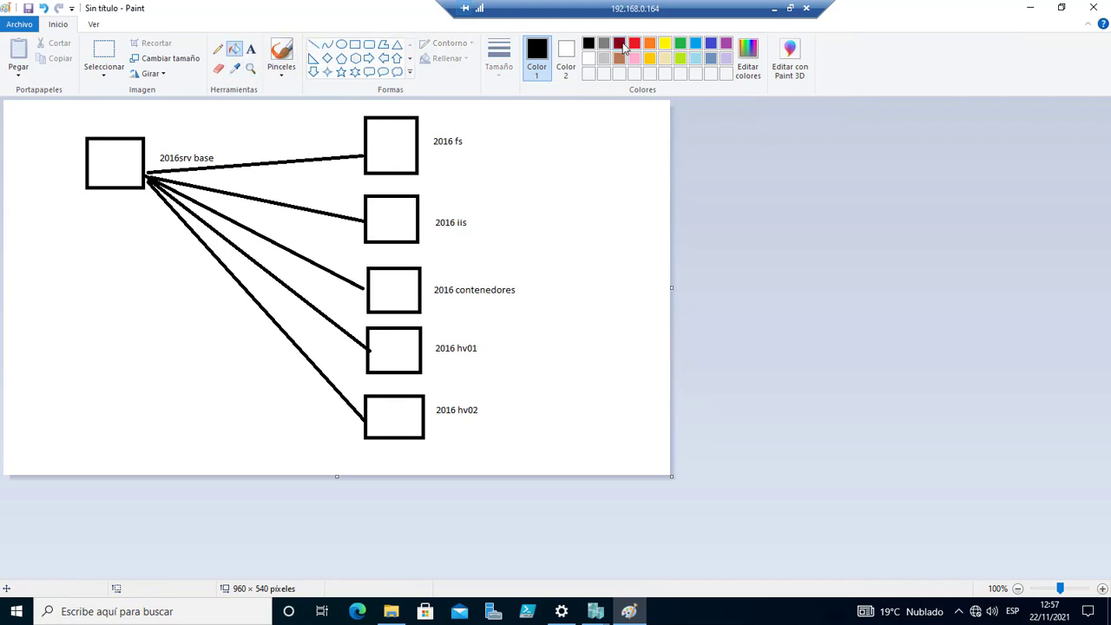
pyautogui.click(635, 42)
pyautogui.click(385, 144)
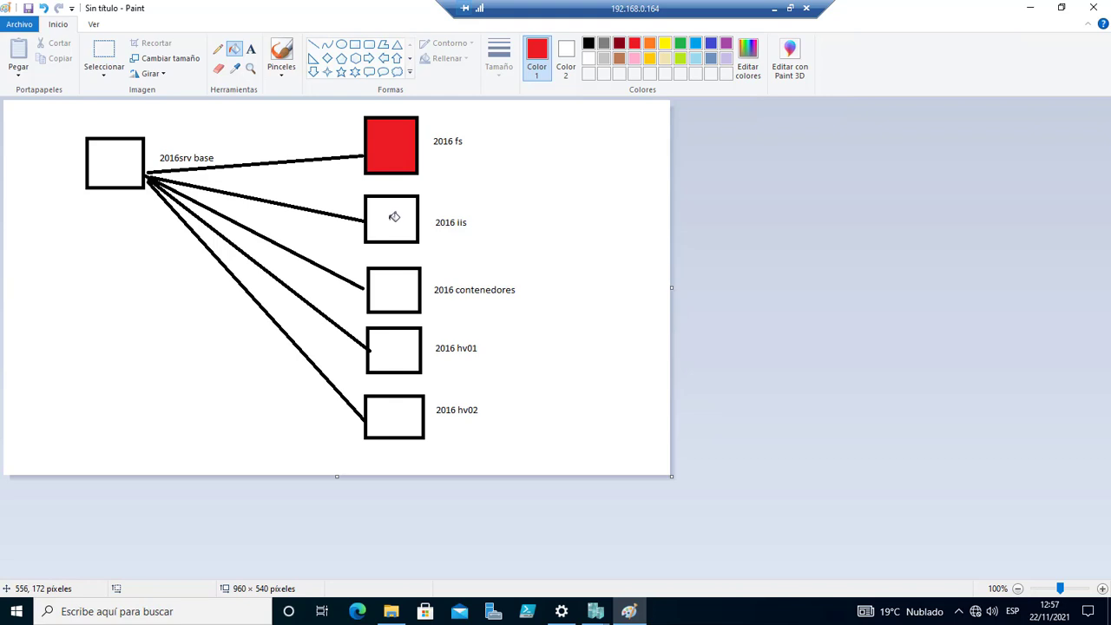
pyautogui.click(665, 43)
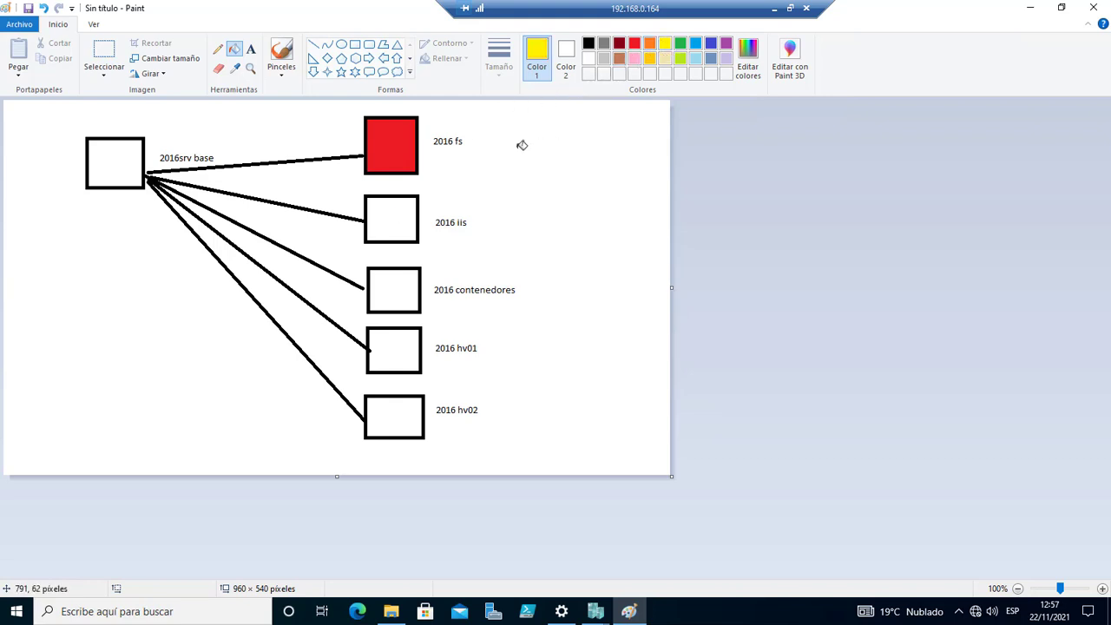
pyautogui.click(401, 217)
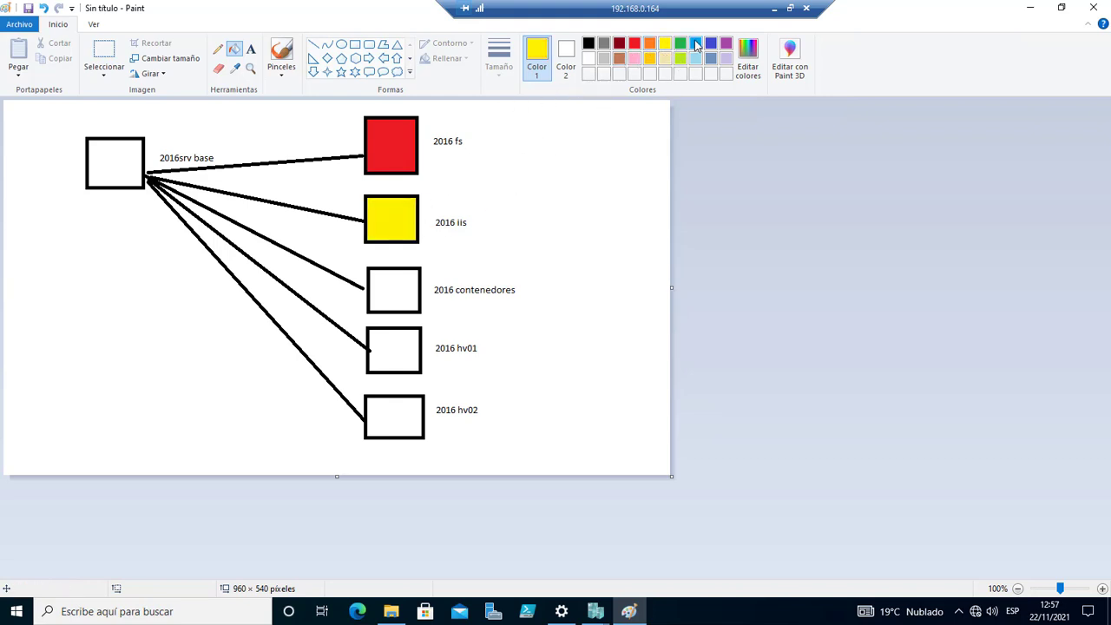
pyautogui.click(696, 45)
pyautogui.click(406, 293)
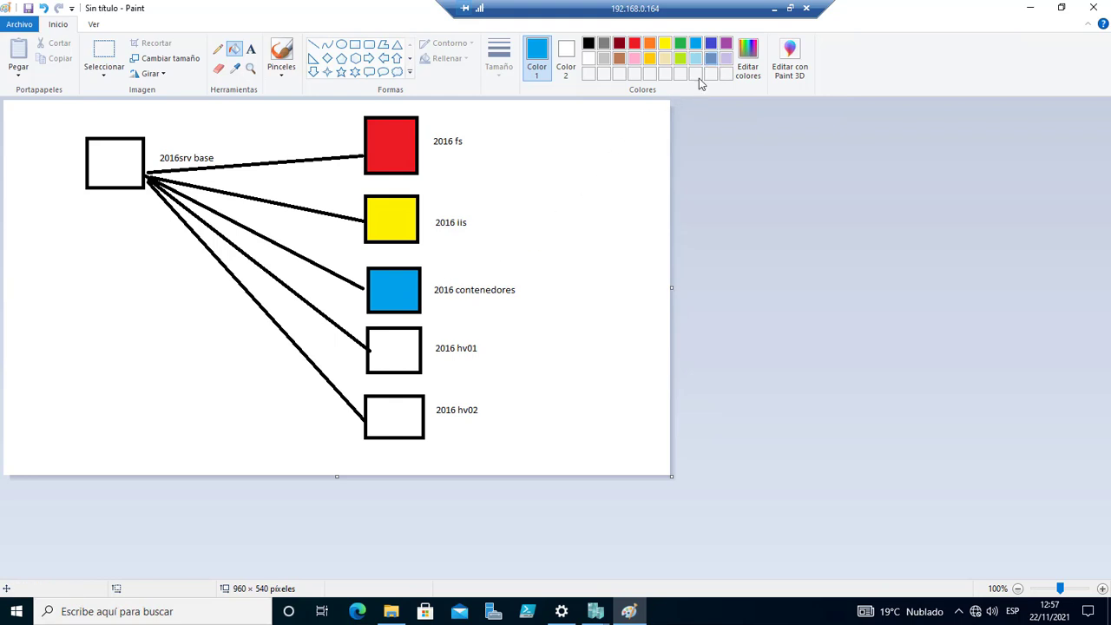
pyautogui.click(711, 58)
pyautogui.click(403, 347)
pyautogui.click(680, 59)
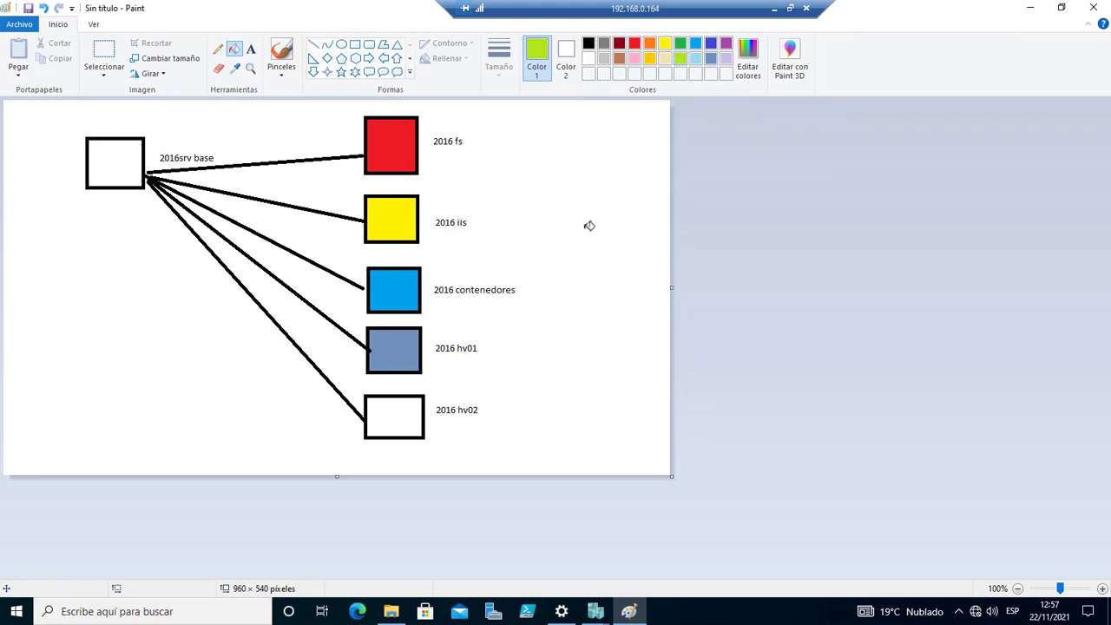
pyautogui.click(405, 414)
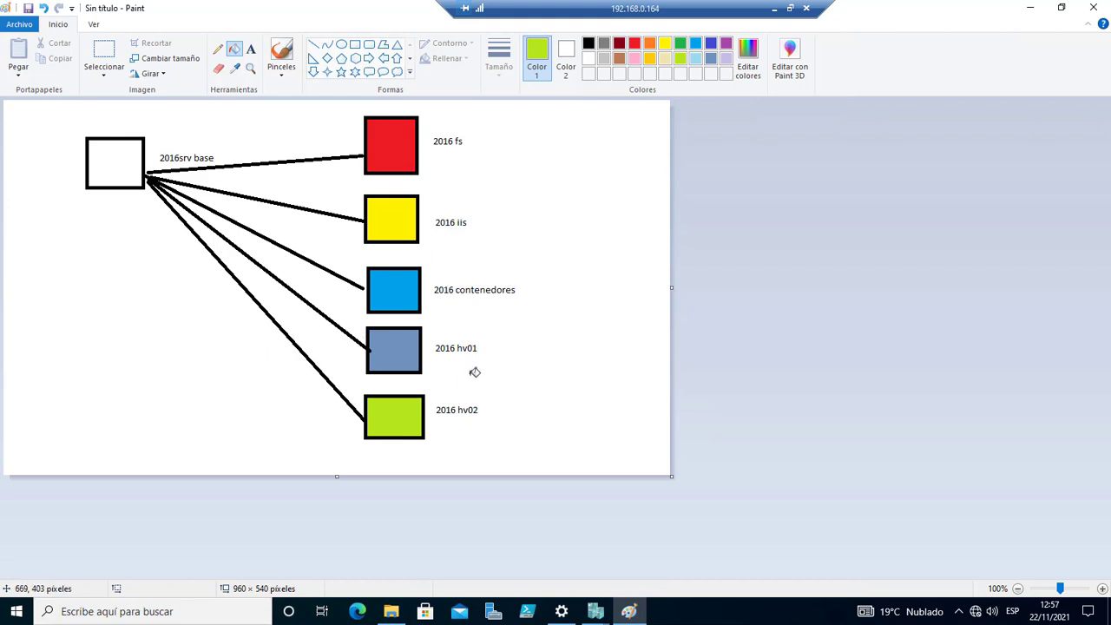
# Draw small lime-green rectangles to the right of the 2016 hv01 box.
pyautogui.click(355, 45)
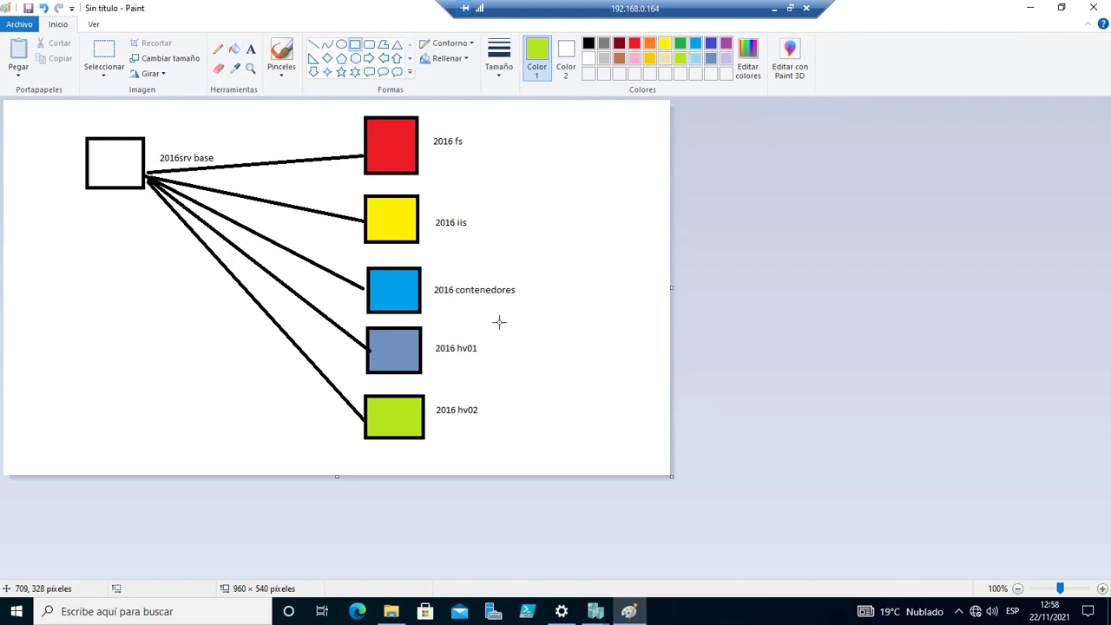
pyautogui.moveTo(499, 322); pyautogui.dragTo(526, 365)
pyautogui.moveTo(560, 338); pyautogui.dragTo(566, 365)
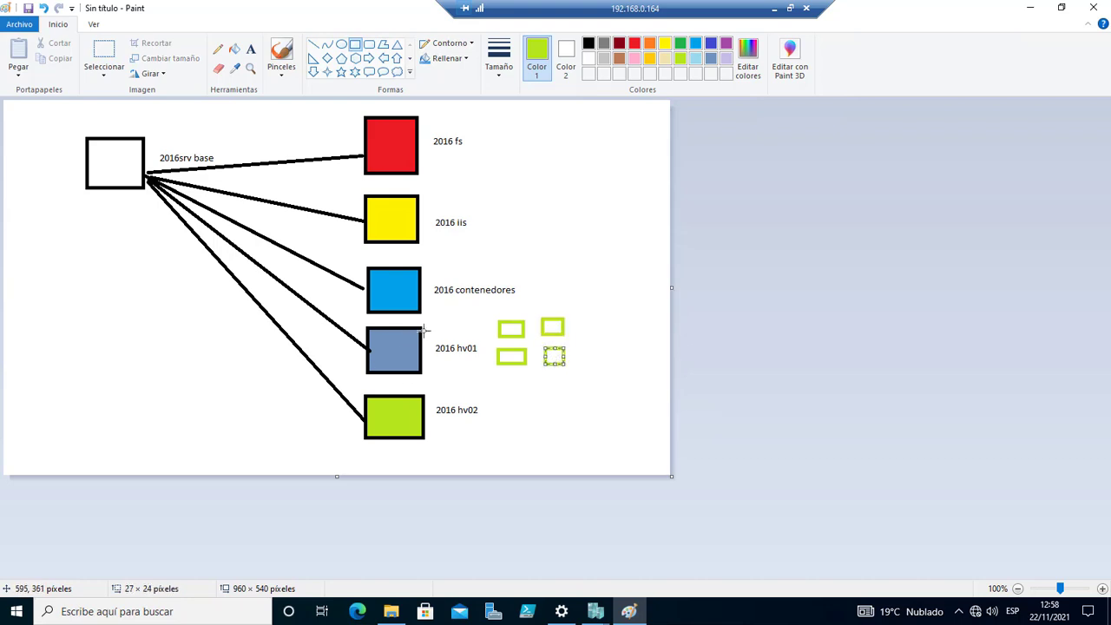
# Connect the small rectangles to the 2016 hv01 box with green lines.
pyautogui.click(313, 44)
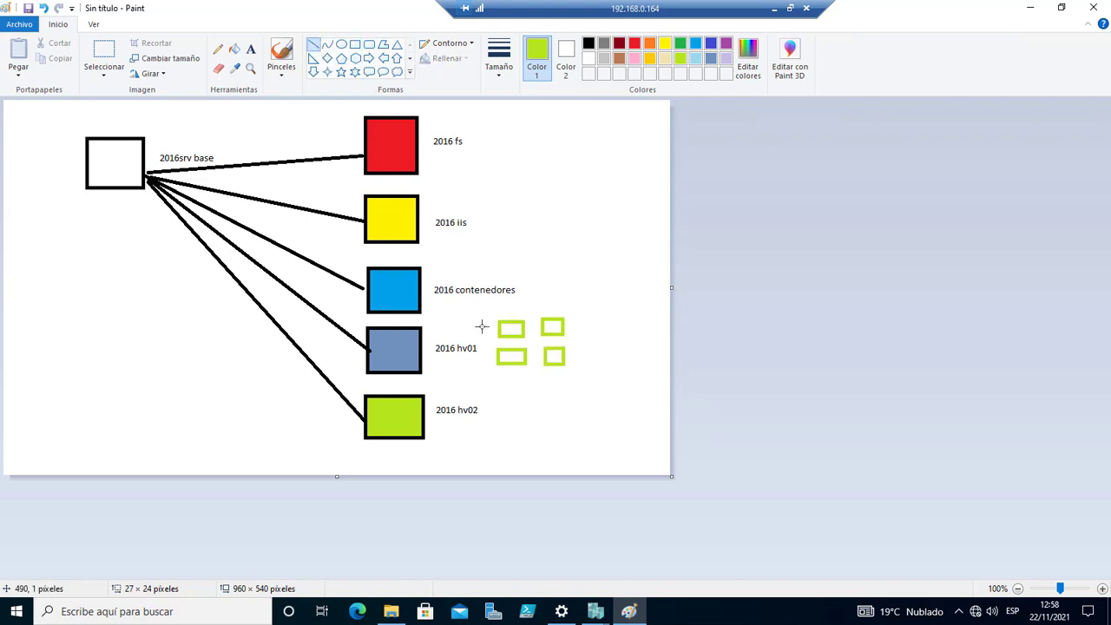
pyautogui.moveTo(500, 329); pyautogui.dragTo(427, 350)
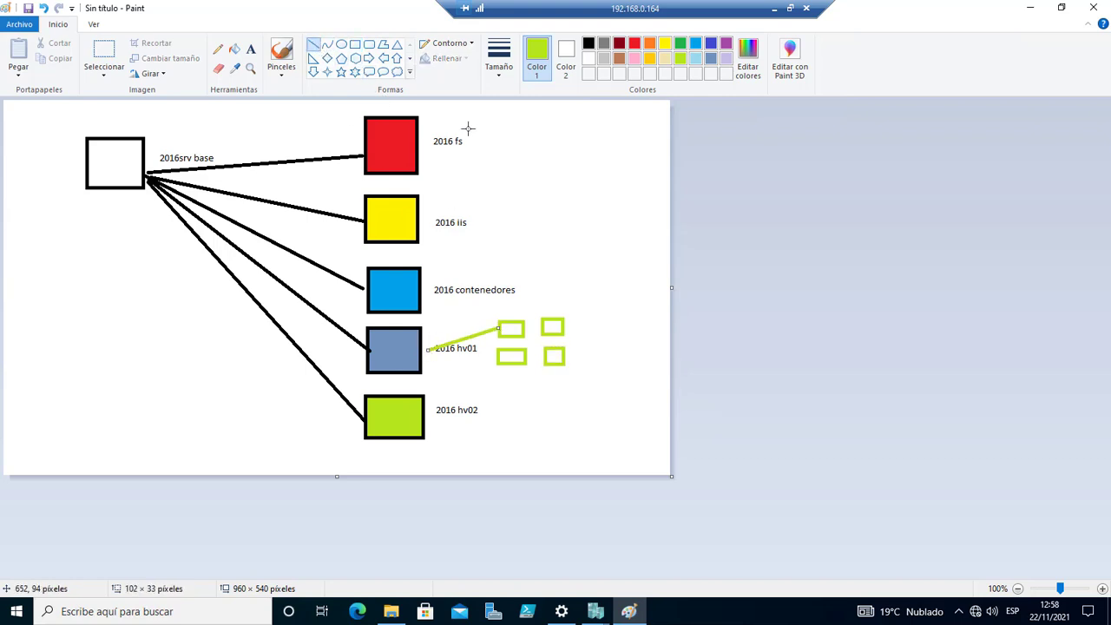
pyautogui.moveTo(495, 365); pyautogui.dragTo(428, 353)
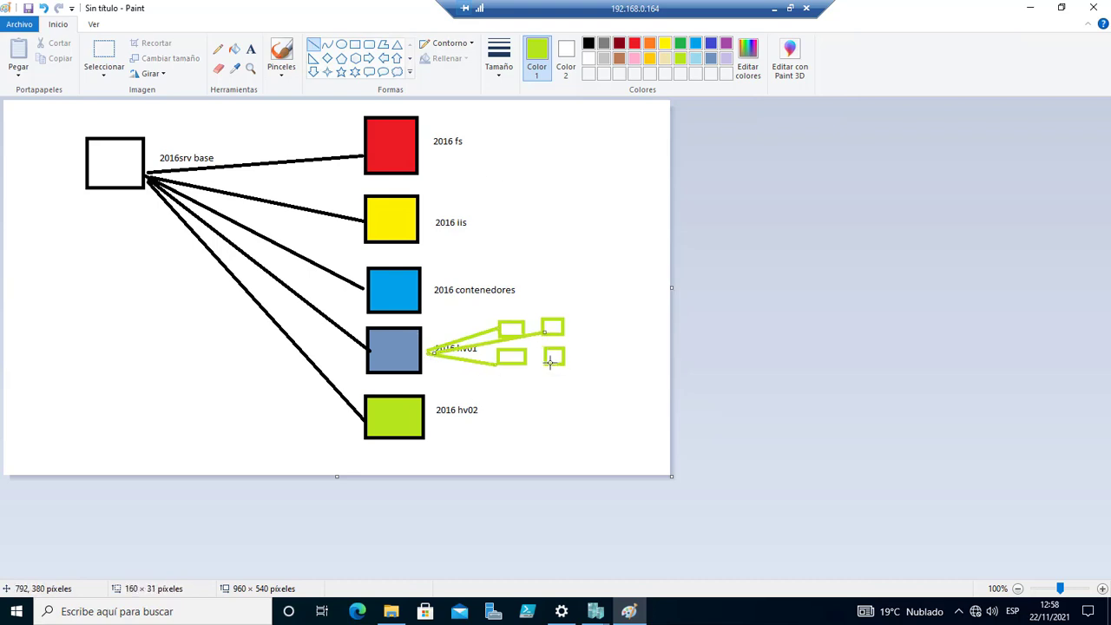
pyautogui.moveTo(550, 362); pyautogui.dragTo(438, 350)
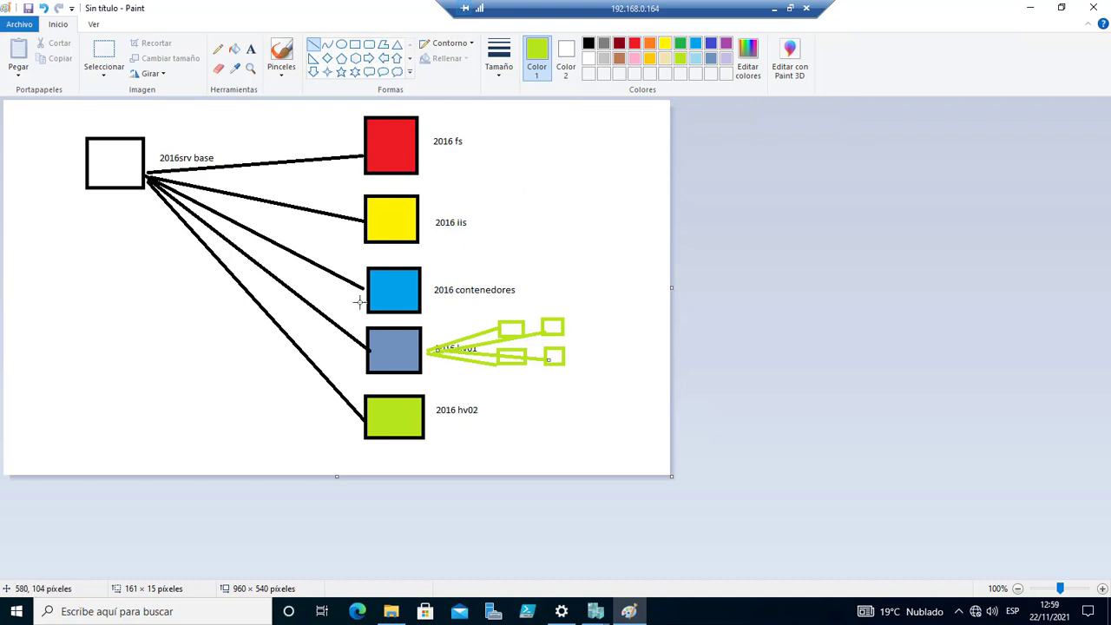
# Minimize the Paint diagram to reveal the wizard with Differencing selected as the disk type.
pyautogui.click(1030, 7)
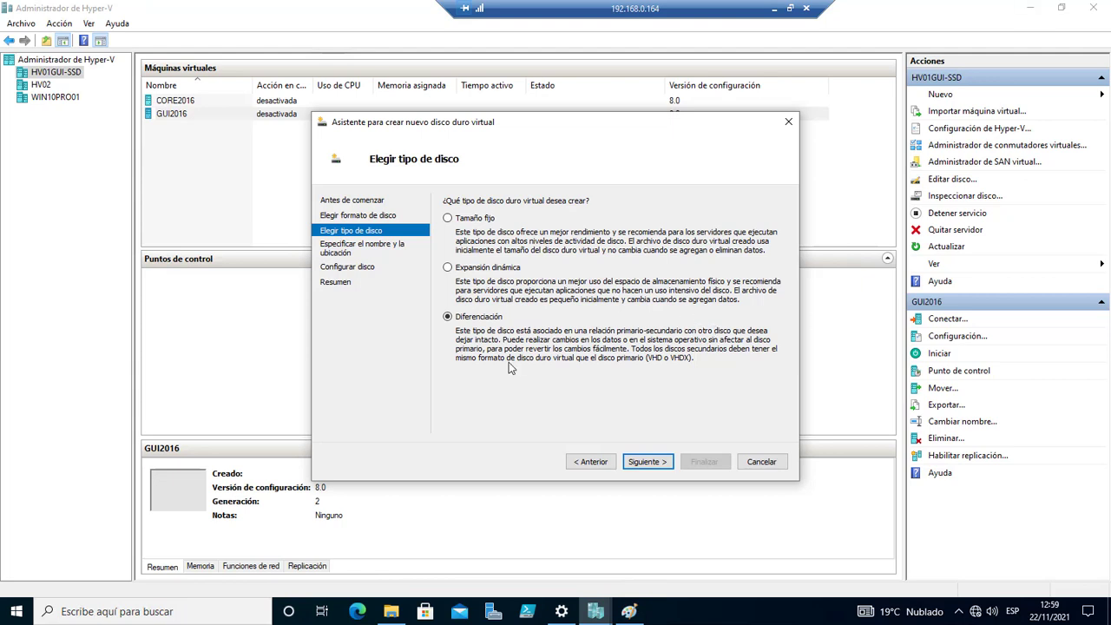
# Keep Differencing as the disk type, rename the disk to 2016DC_dif, and reach the parent-disk page.
pyautogui.click(656, 465)
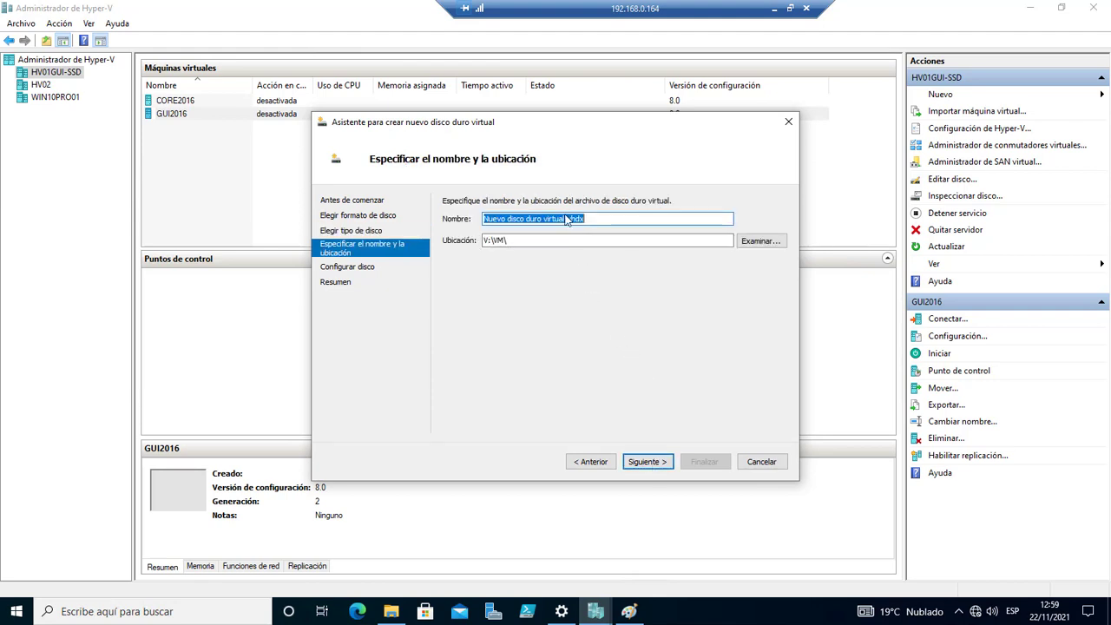
pyautogui.moveTo(566, 218); pyautogui.dragTo(492, 226)
pyautogui.write('2016')
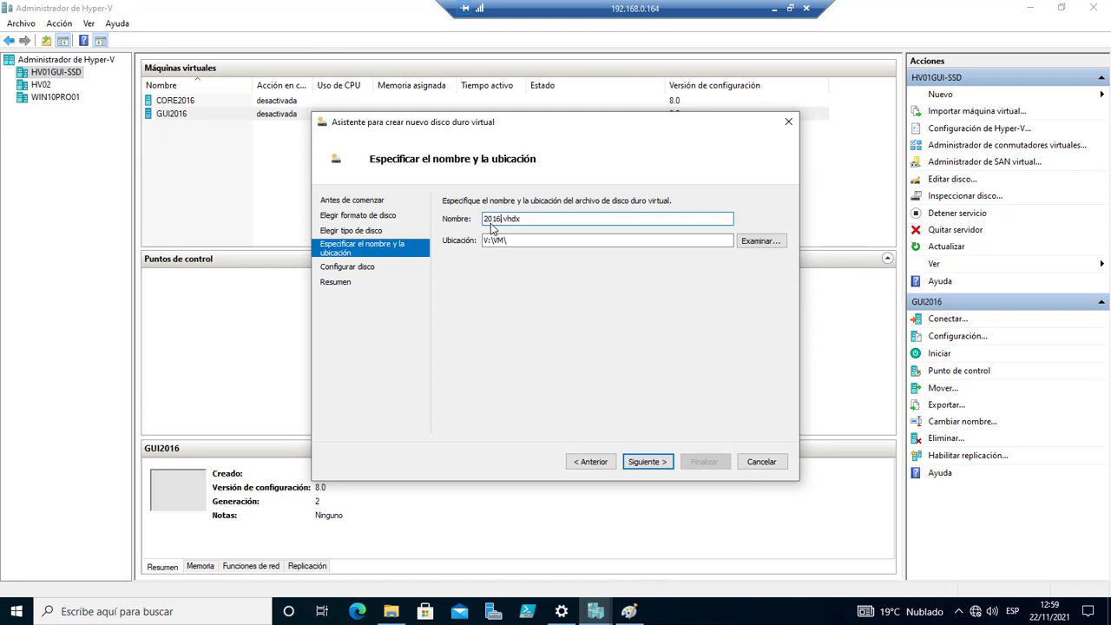
pyautogui.write('DC_dif')
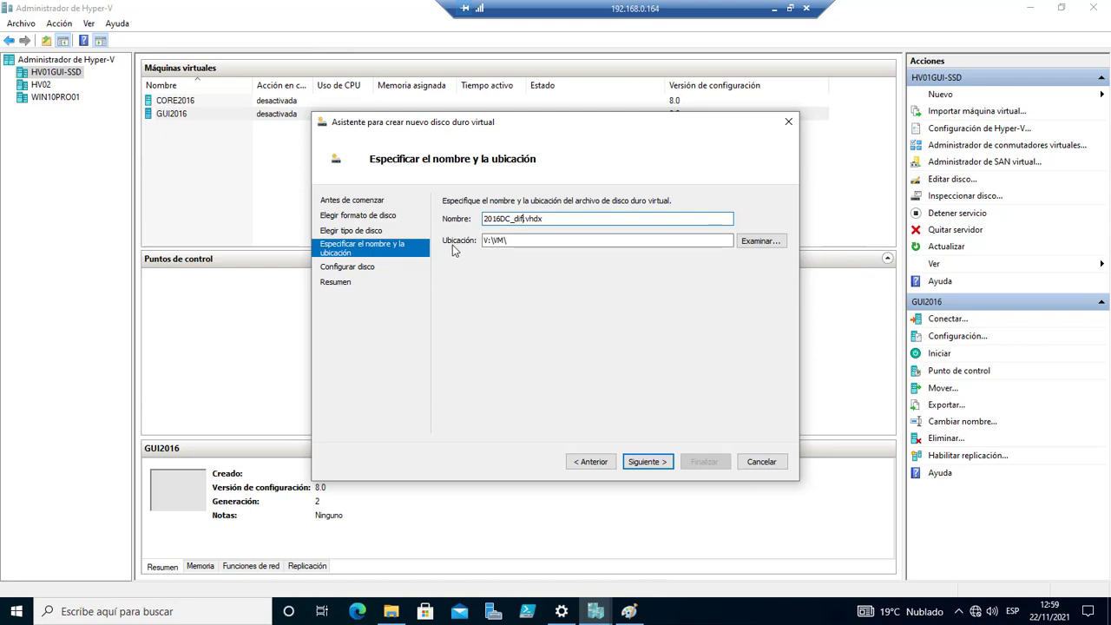
pyautogui.click(648, 461)
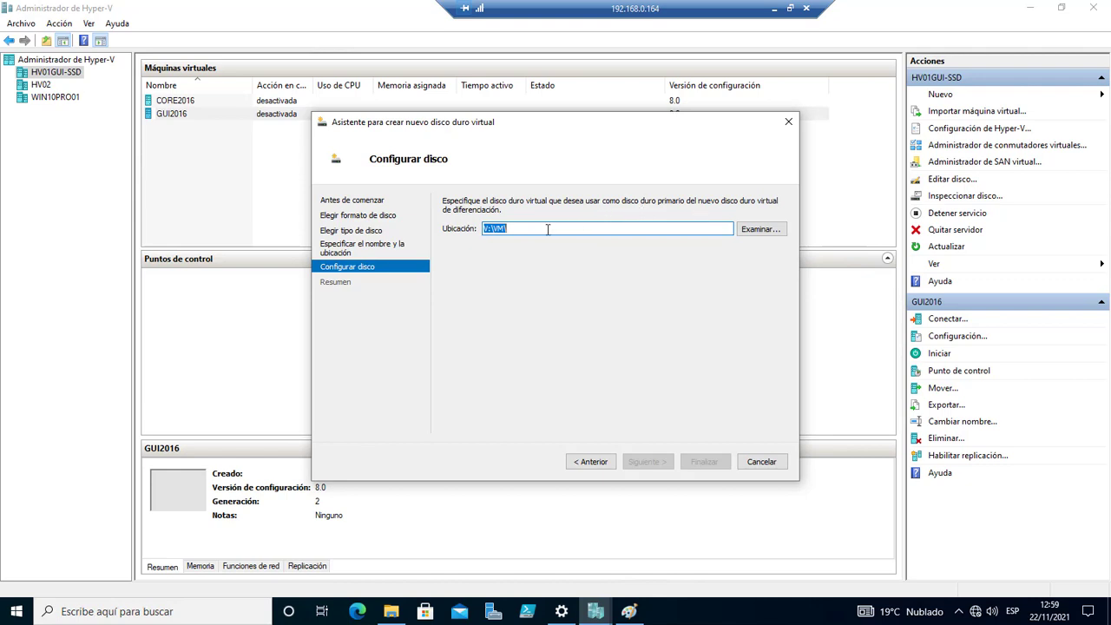
pyautogui.click(520, 228)
pyautogui.click(629, 611)
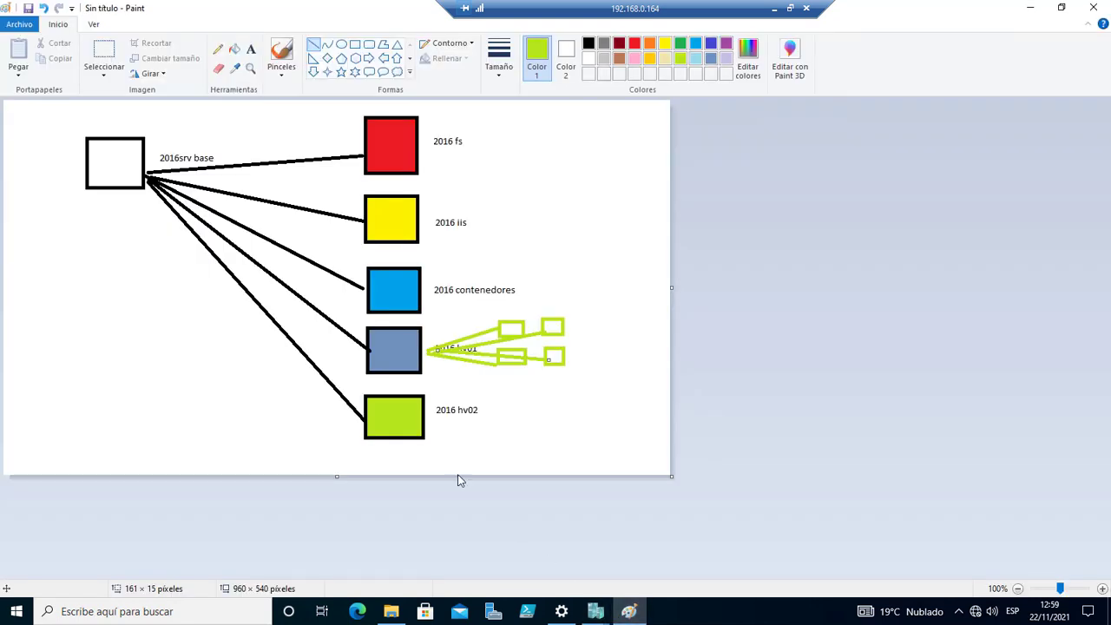
pyautogui.moveTo(428, 136); pyautogui.dragTo(467, 149)
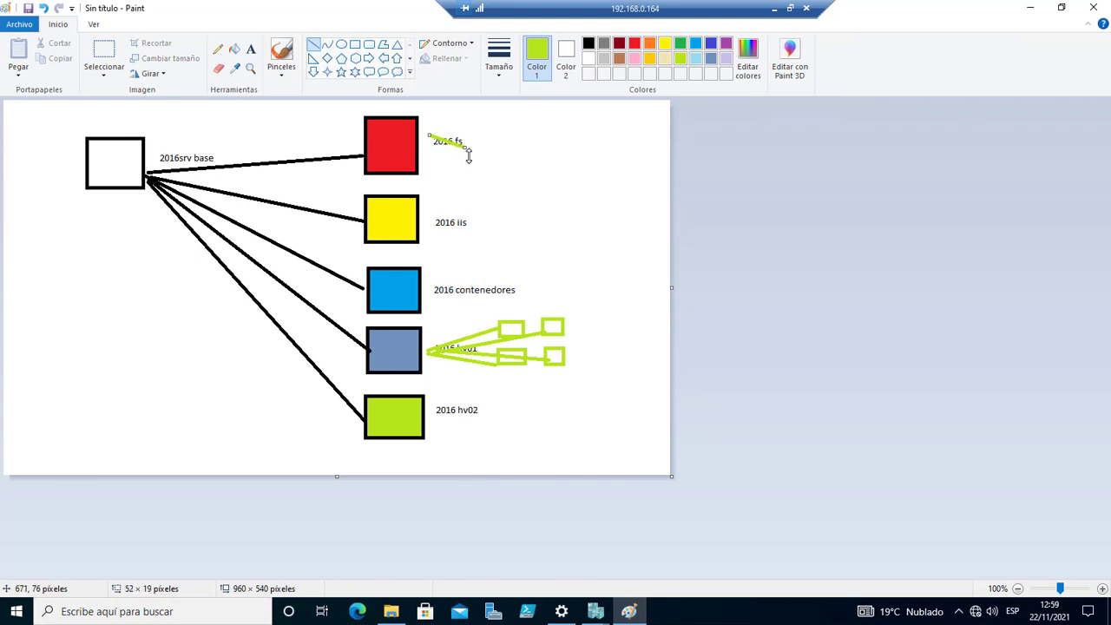
pyautogui.hotkey('ctrl', 'z')
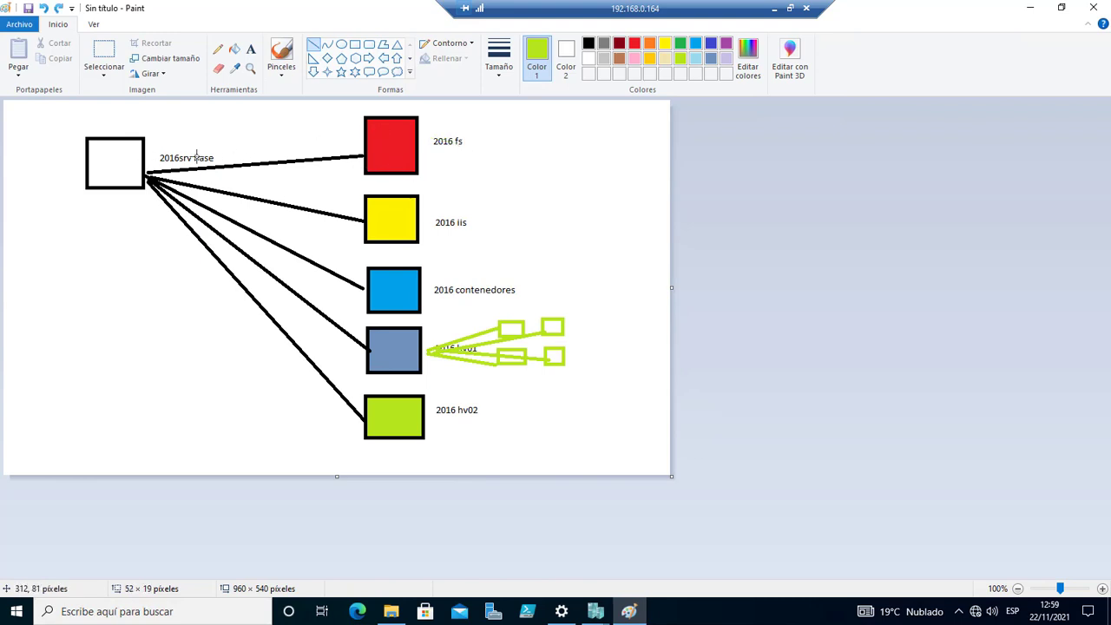
pyautogui.click(1024, 20)
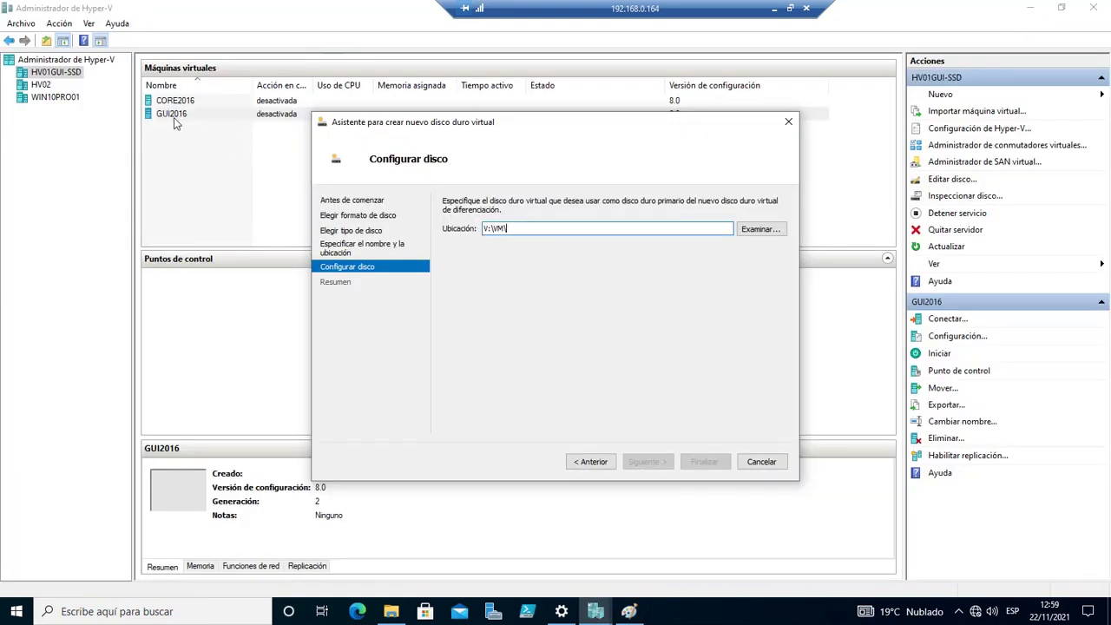
# Select gui2016.vhdx as the parent disk and finish creating 2016DC_dif.vhdx.
pyautogui.click(755, 230)
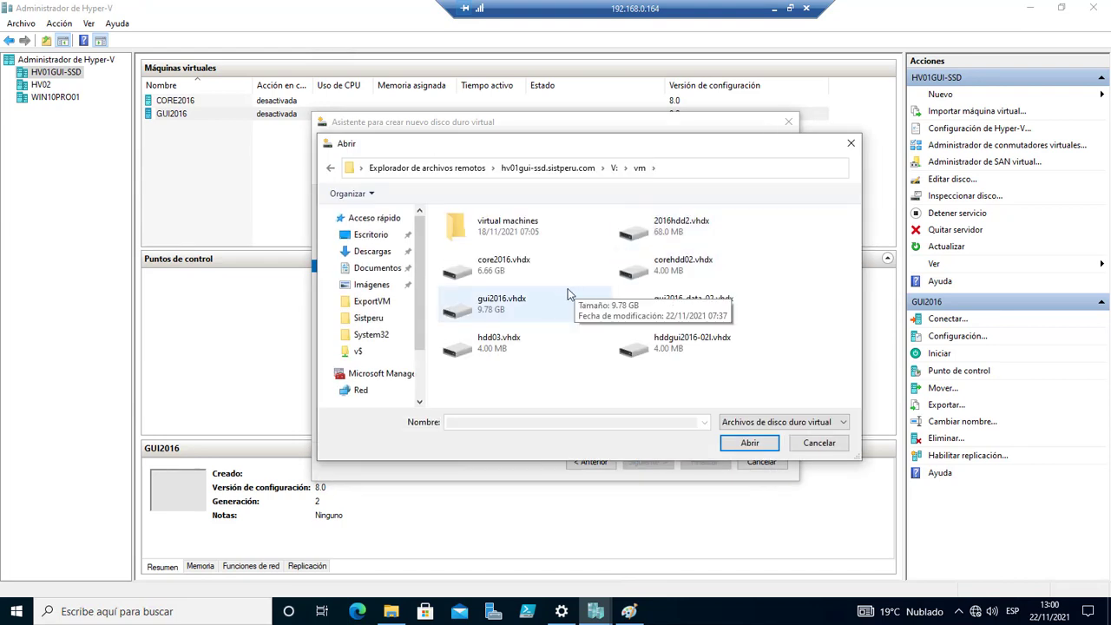
pyautogui.click(514, 310)
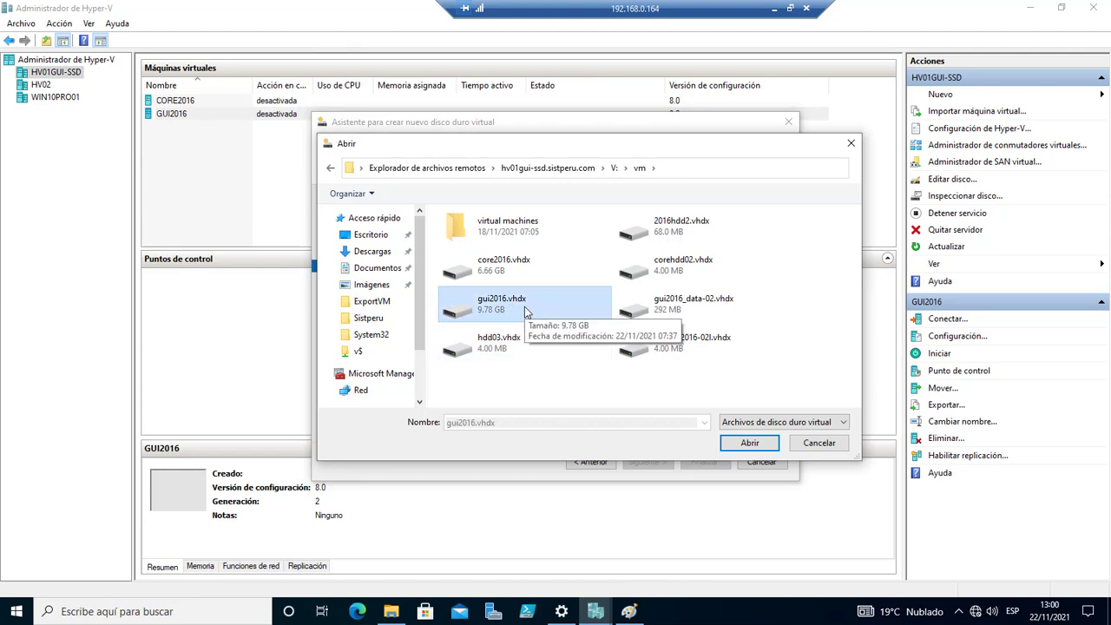
pyautogui.click(750, 444)
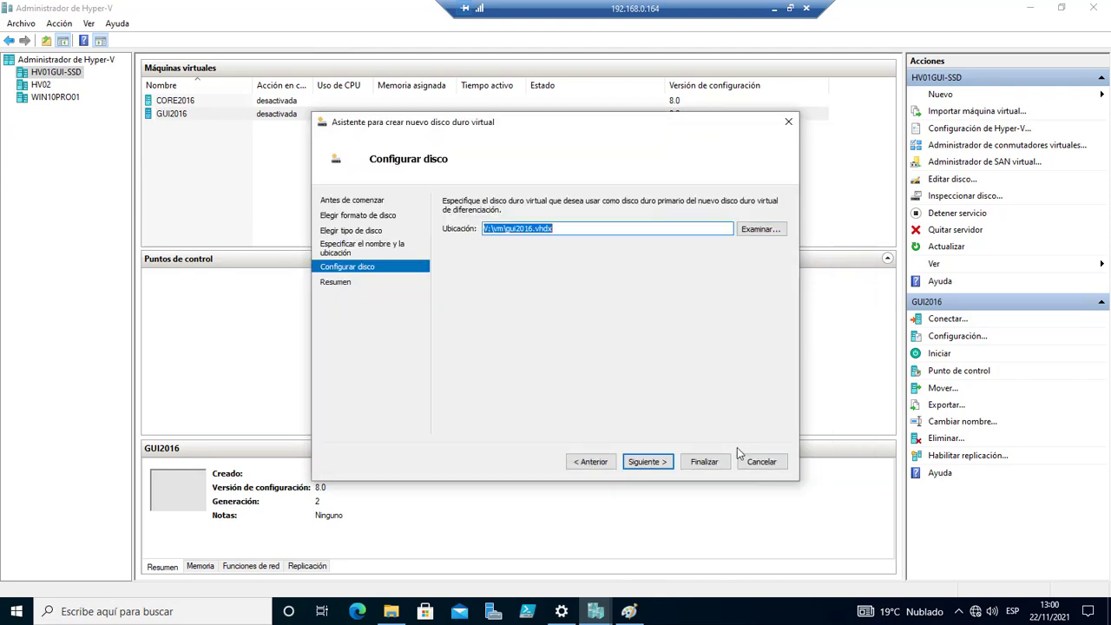
pyautogui.click(647, 462)
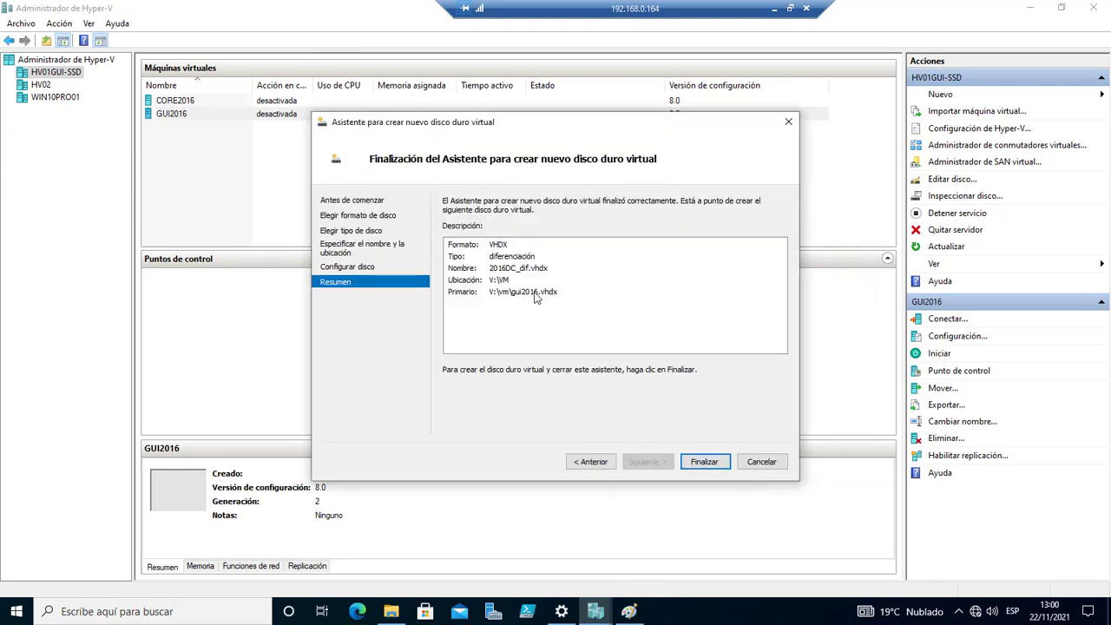
pyautogui.click(703, 462)
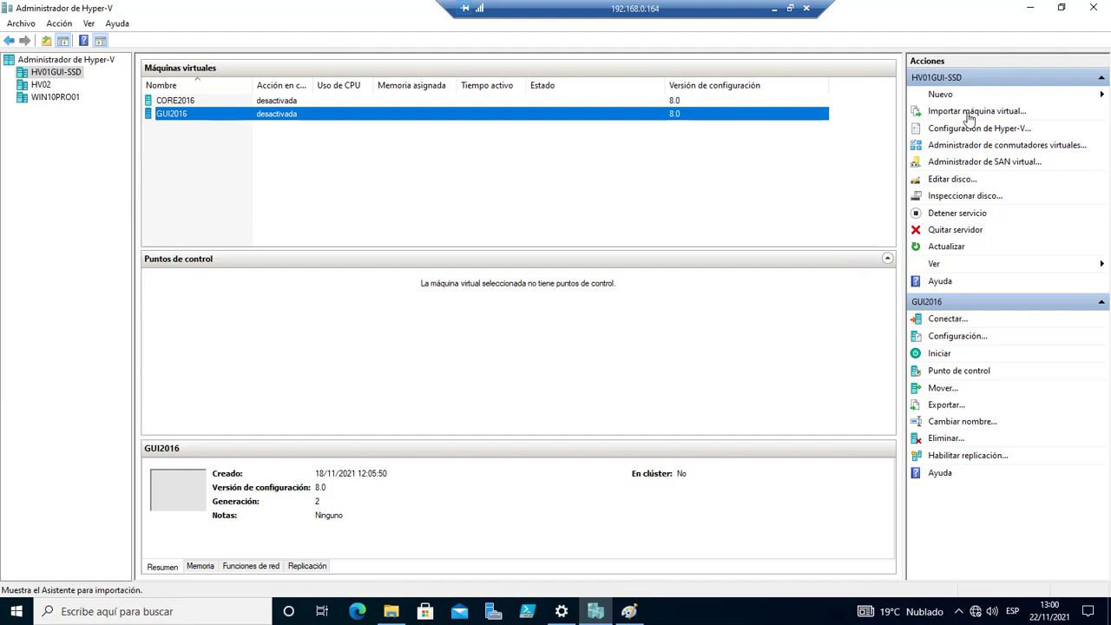
# Start a new Generation 2 virtual machine named test01 with 2048 MB memory and no network.
pyautogui.click(941, 94)
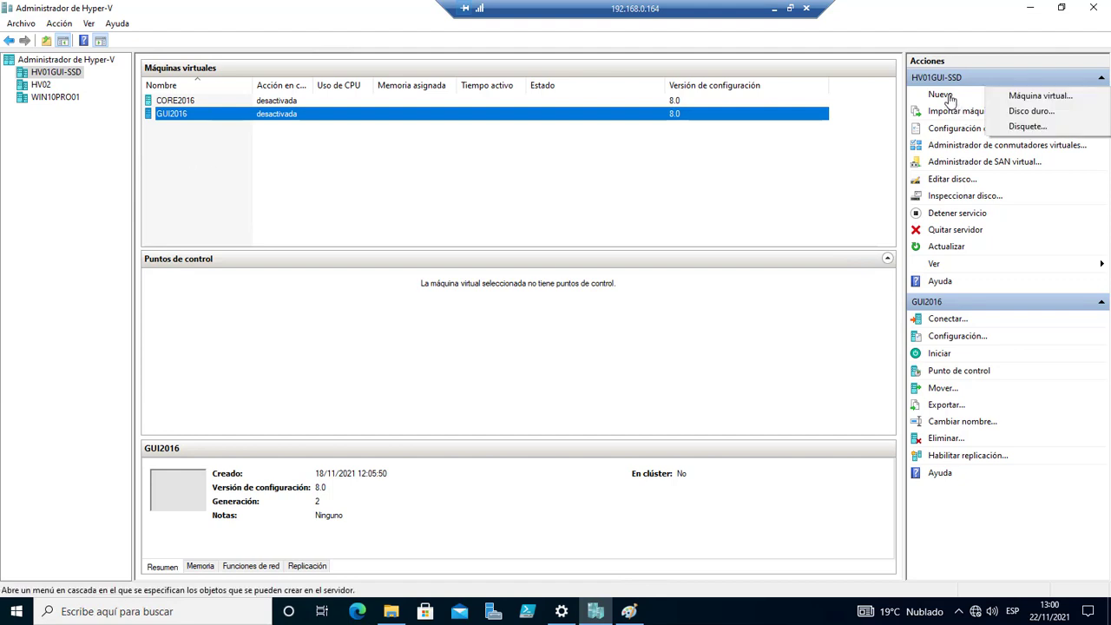
pyautogui.click(1042, 96)
pyautogui.click(646, 467)
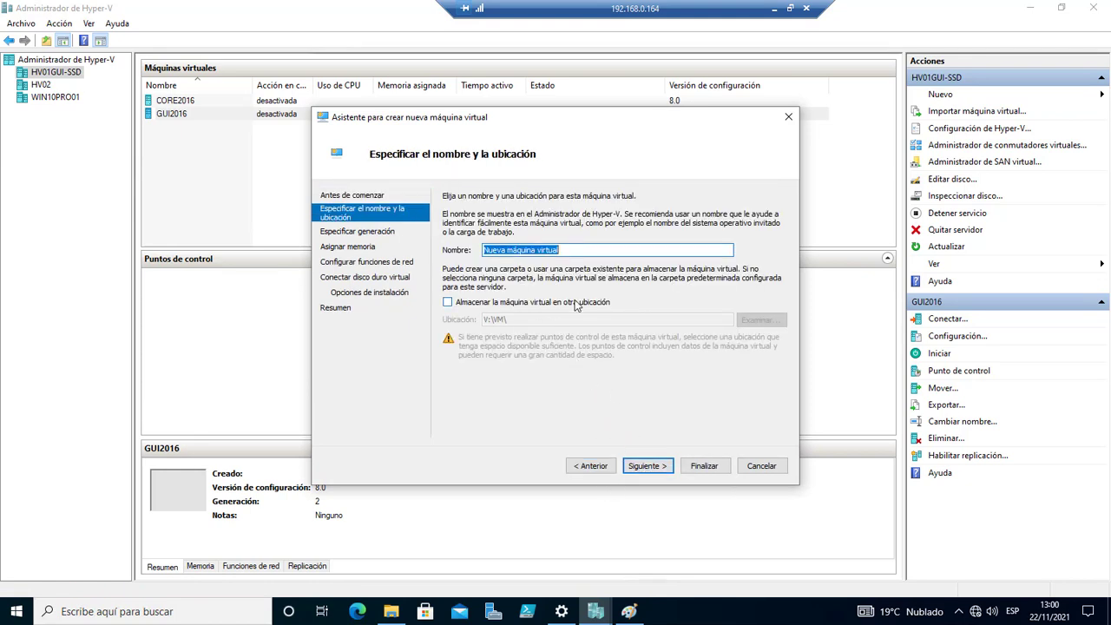
pyautogui.write('test01')
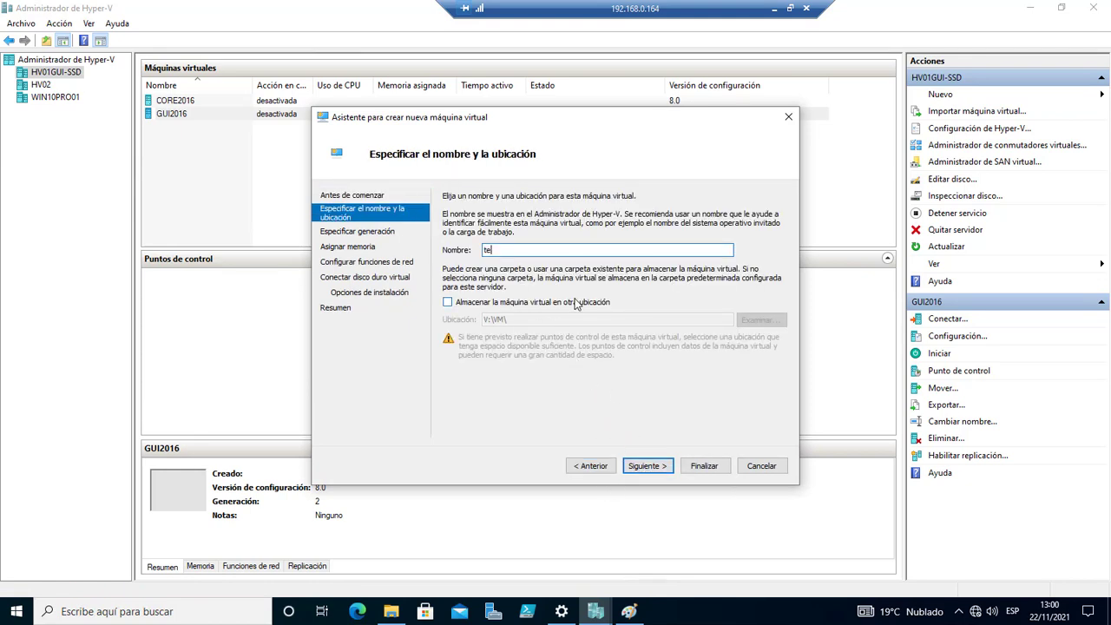
pyautogui.click(656, 469)
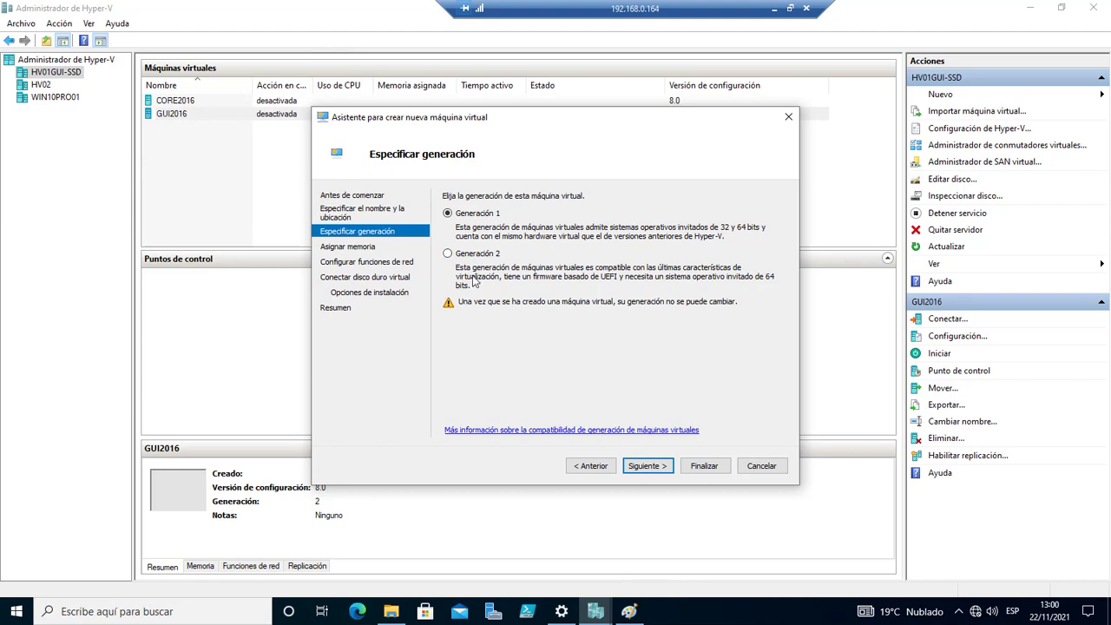
pyautogui.click(447, 253)
pyautogui.click(646, 467)
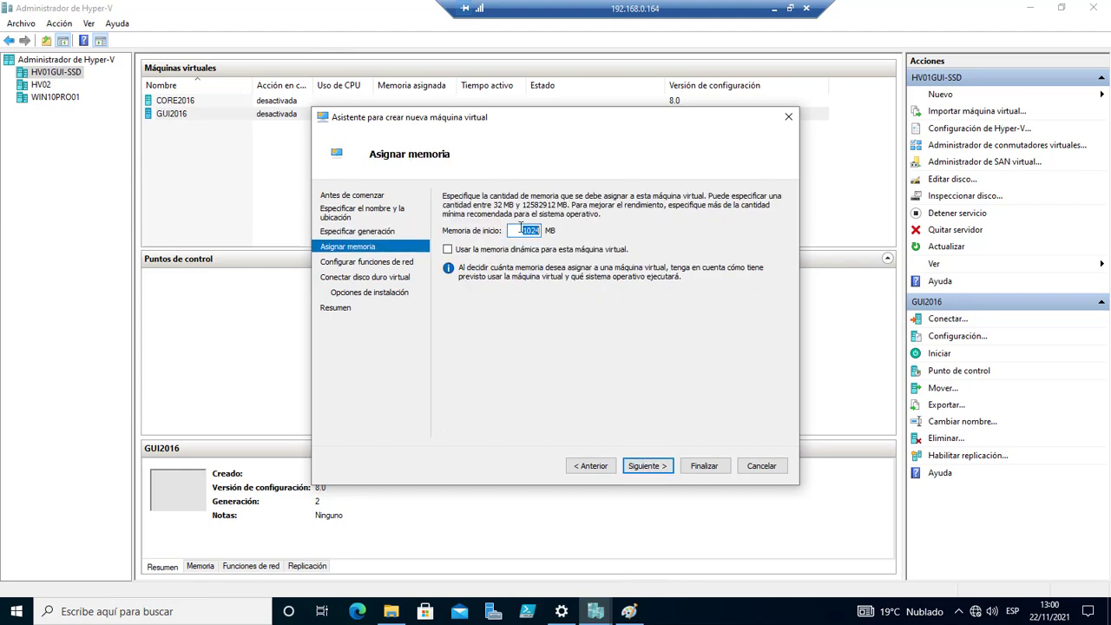
pyautogui.write('2048')
pyautogui.click(642, 467)
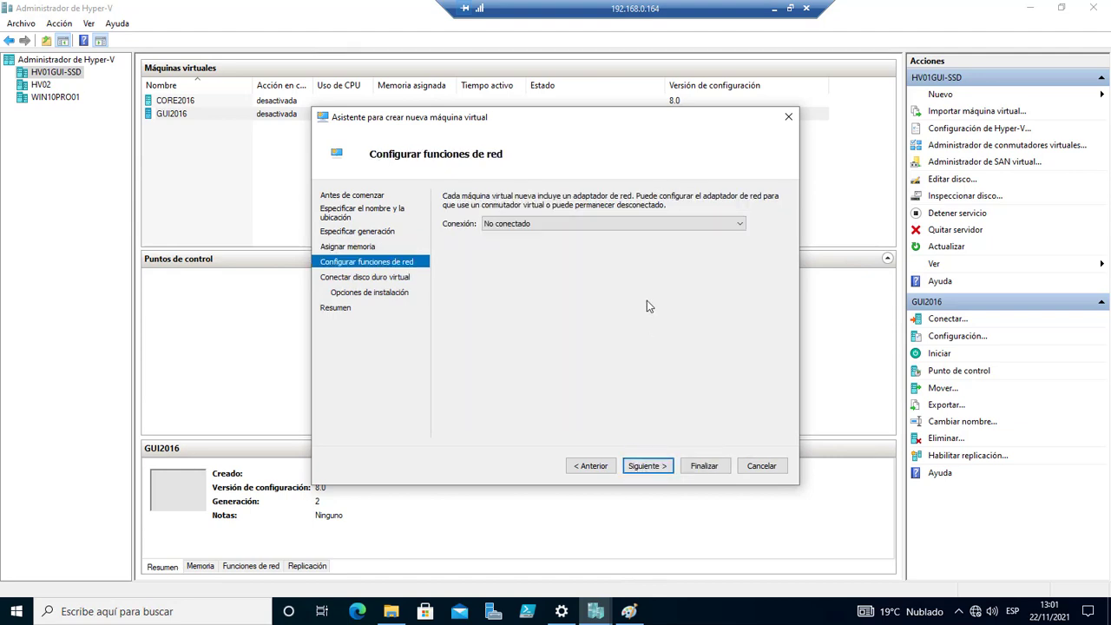
pyautogui.click(660, 464)
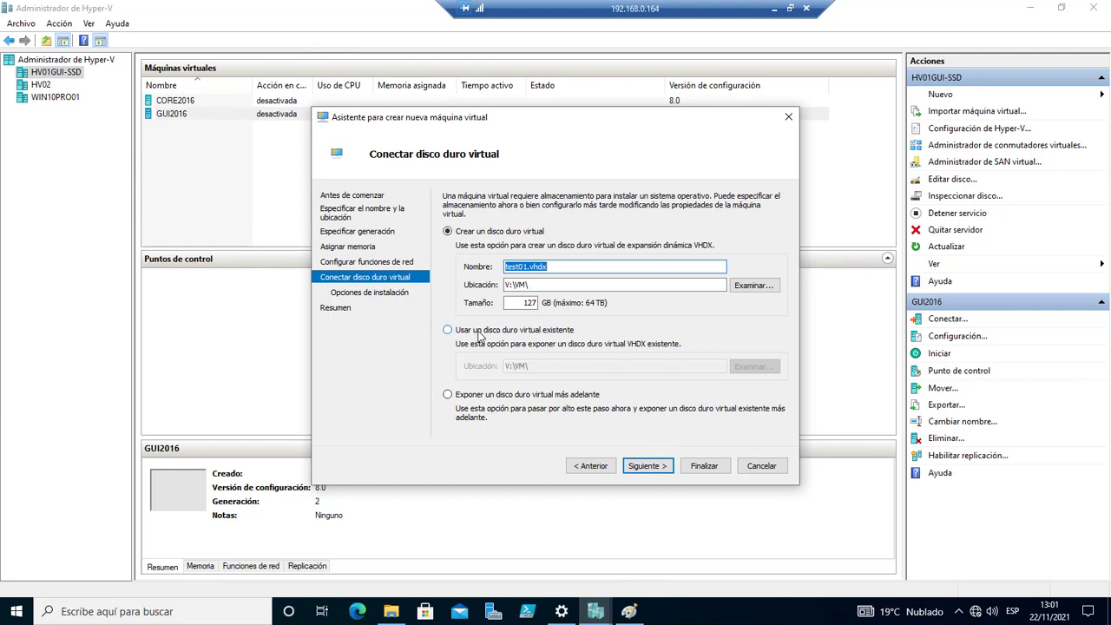
# Attach the existing 2016dc_dif.vhdx disk to test01 and finish the wizard.
pyautogui.click(479, 336)
pyautogui.click(743, 368)
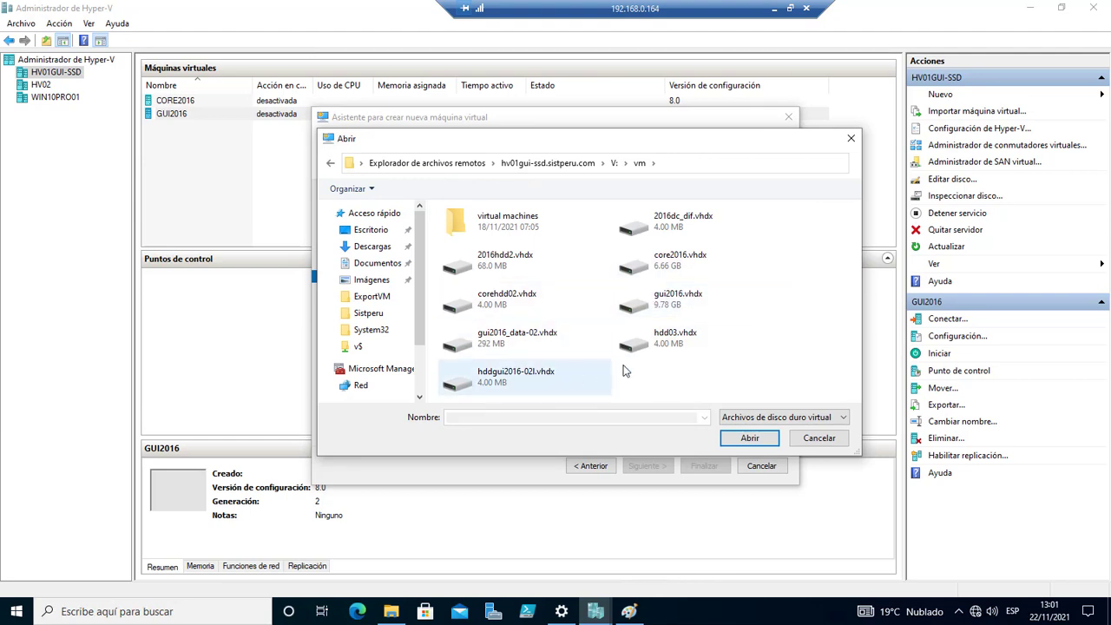
pyautogui.click(703, 228)
pyautogui.click(751, 440)
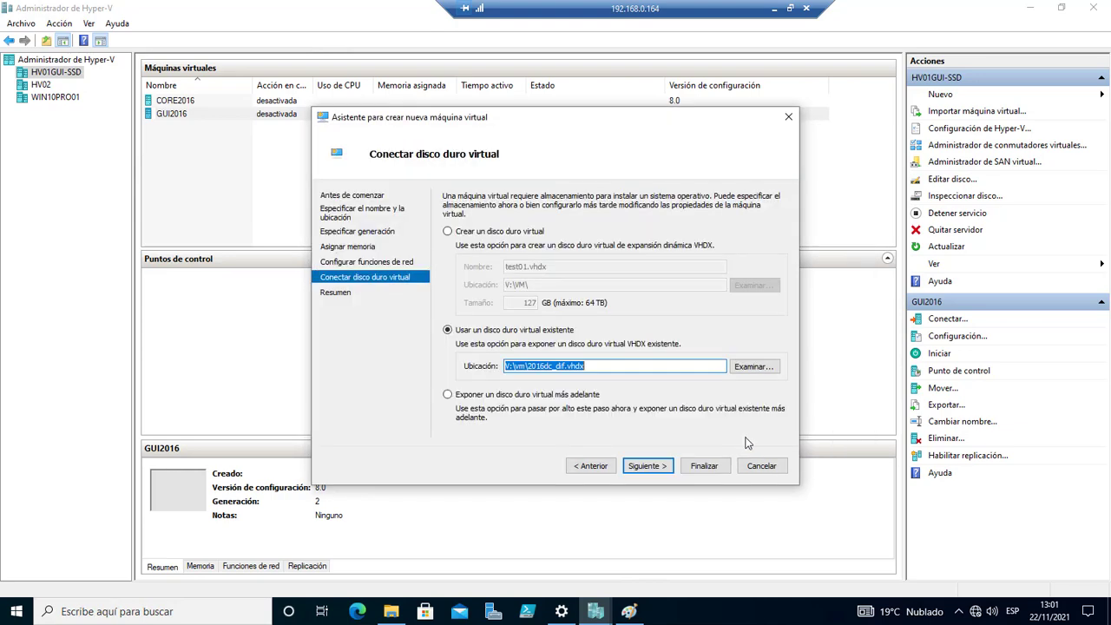
pyautogui.click(655, 467)
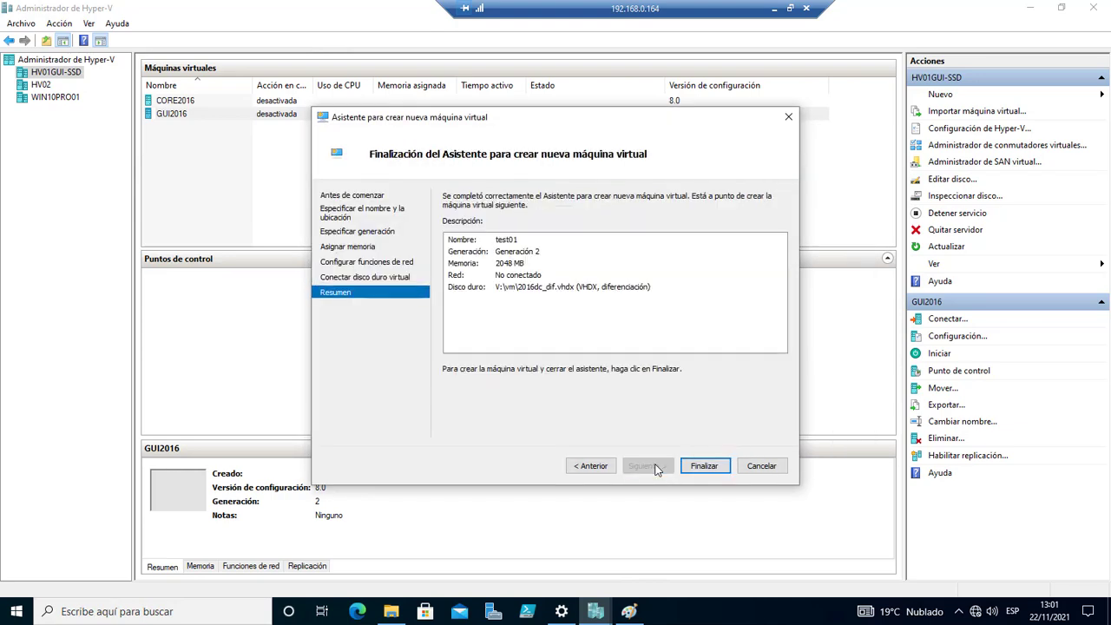
pyautogui.click(707, 469)
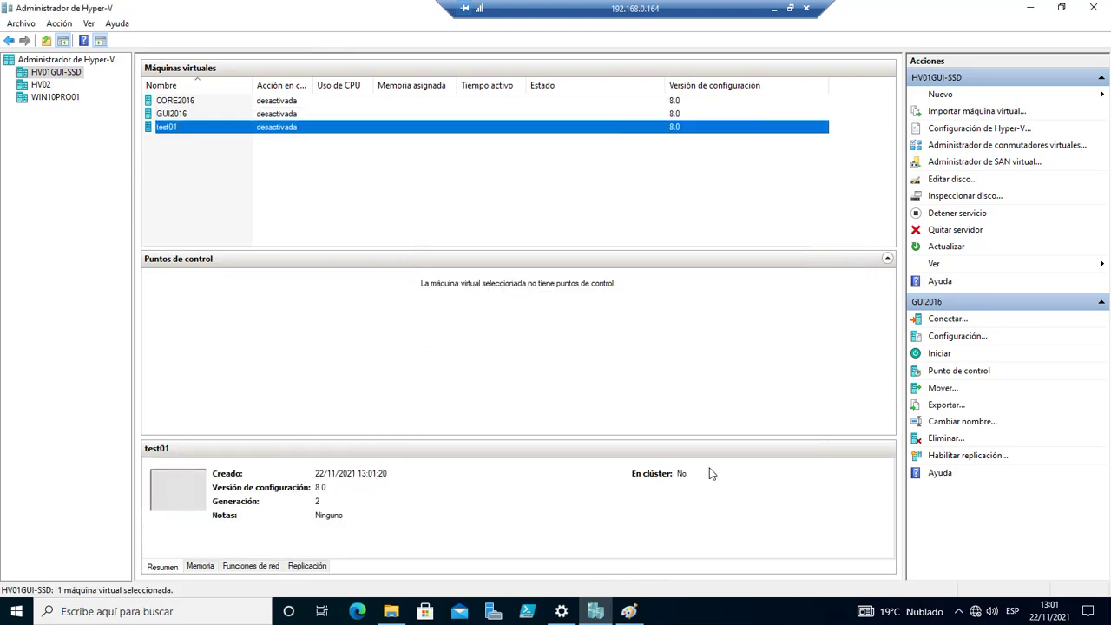
# Connect to test01, start it, and open its console at 1366 by 768.
pyautogui.rightClick(165, 130)
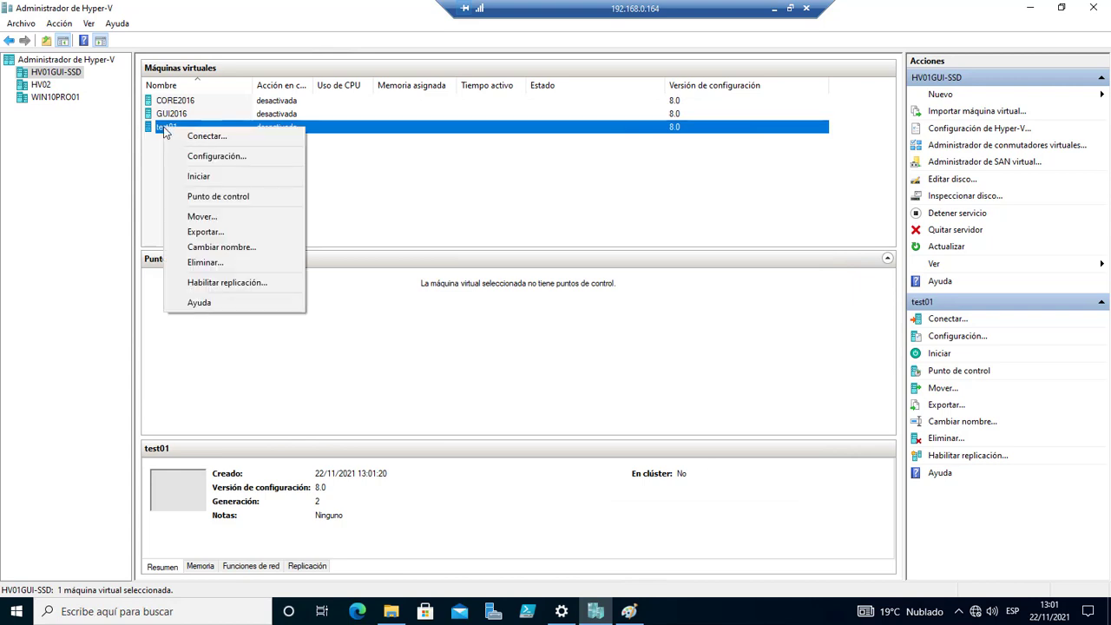
pyautogui.click(207, 136)
pyautogui.click(278, 274)
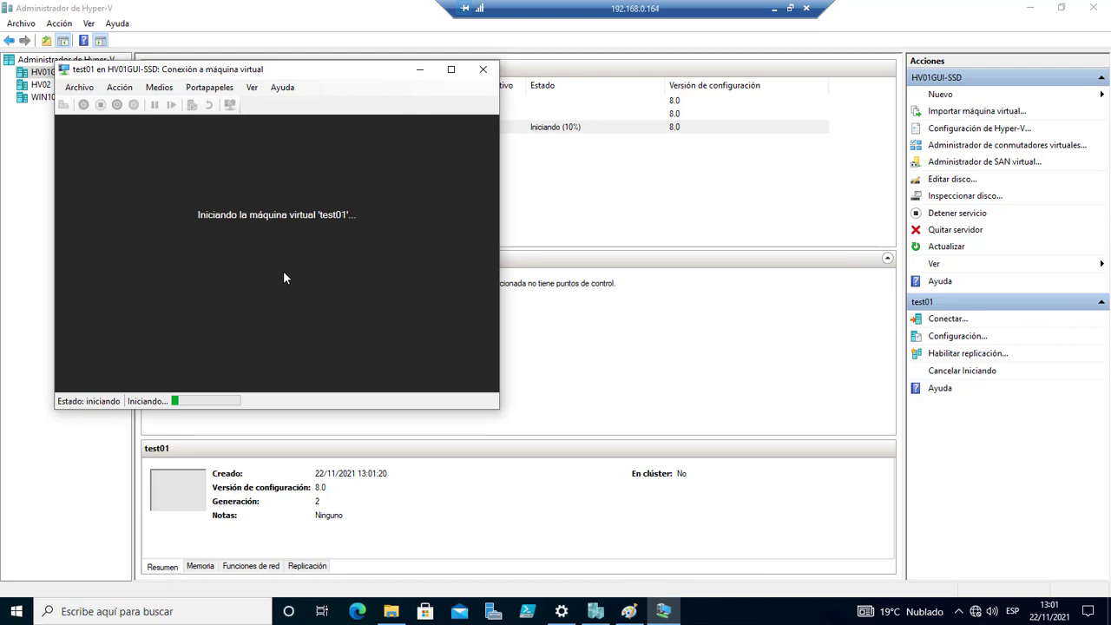
pyautogui.moveTo(289, 67); pyautogui.dragTo(546, 109)
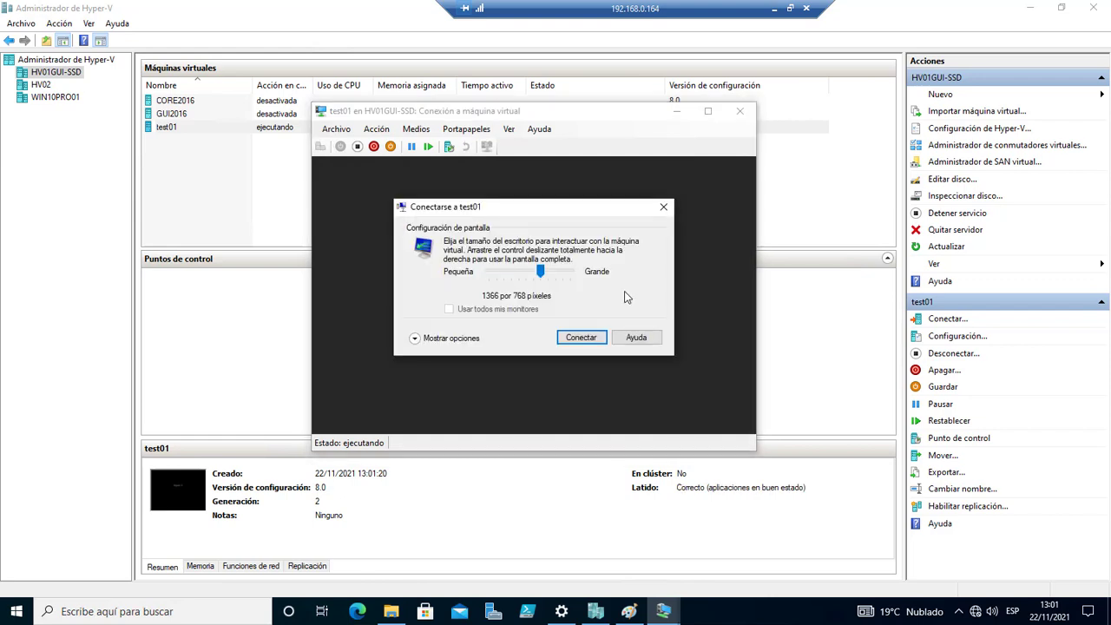
pyautogui.click(590, 339)
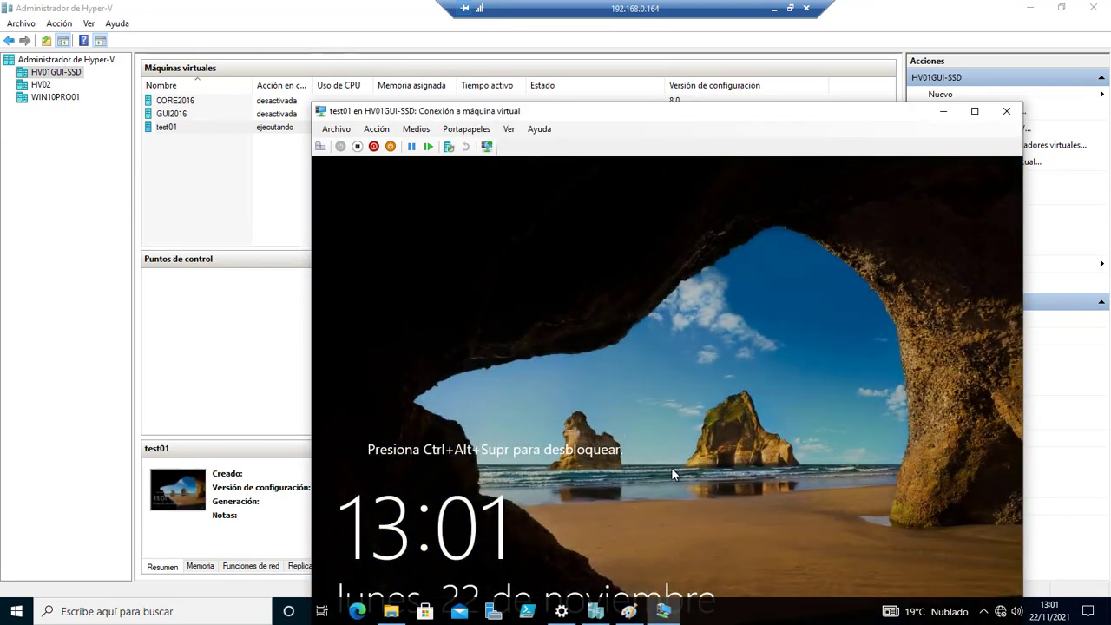
pyautogui.moveTo(626, 118); pyautogui.dragTo(614, 49)
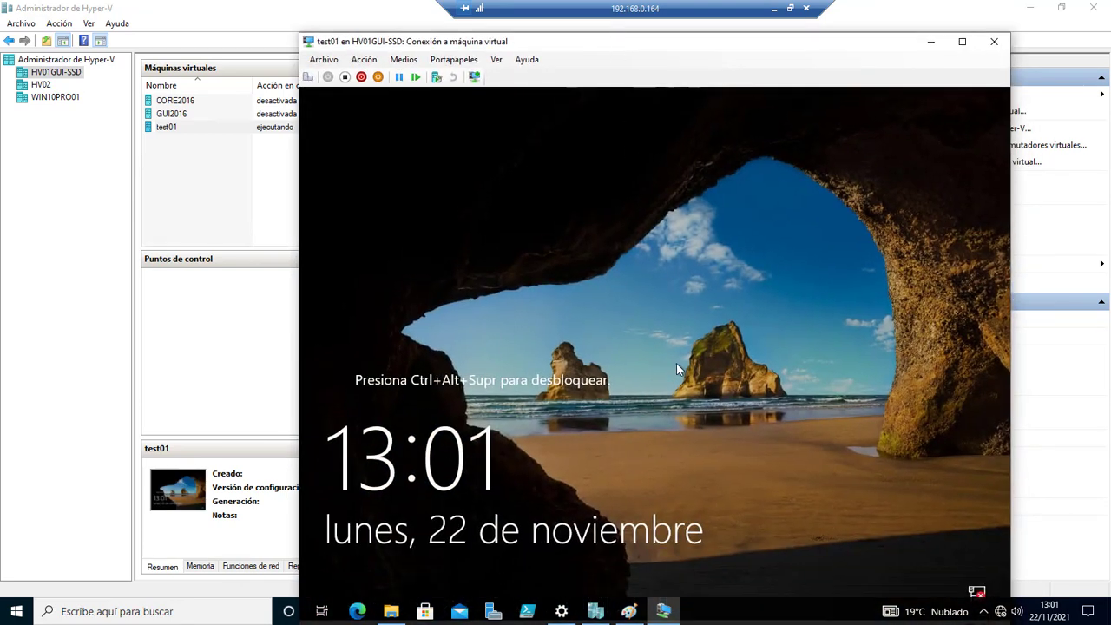
# Sign in to test01 as Administrador with the account password, then close the console window.
pyautogui.click(309, 78)
pyautogui.write('•••••••')
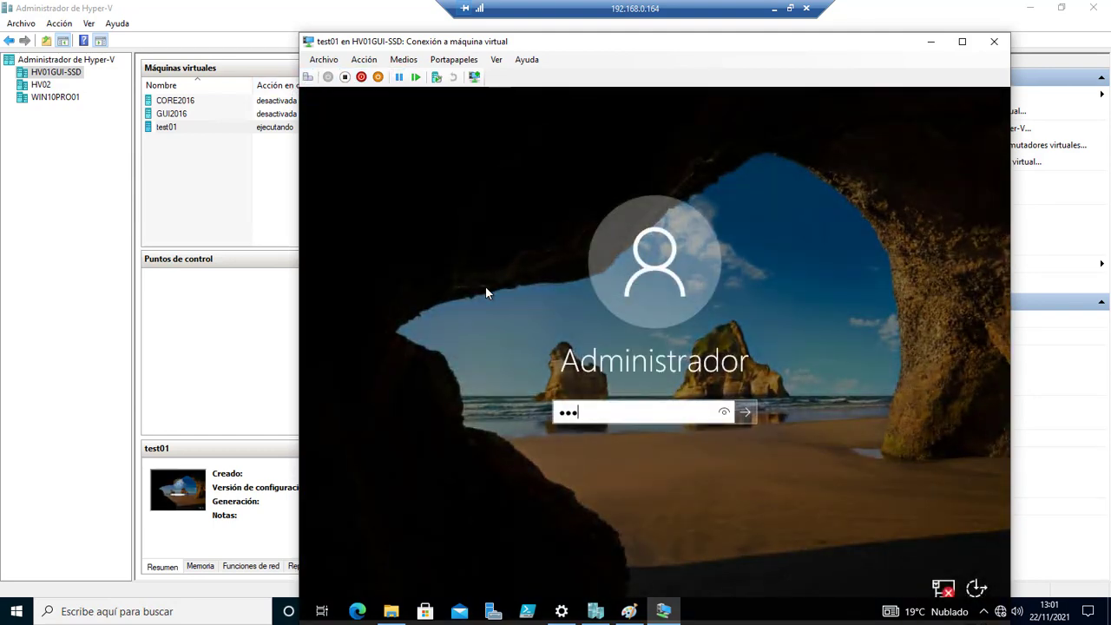
pyautogui.write('•••')
pyautogui.press('Return')
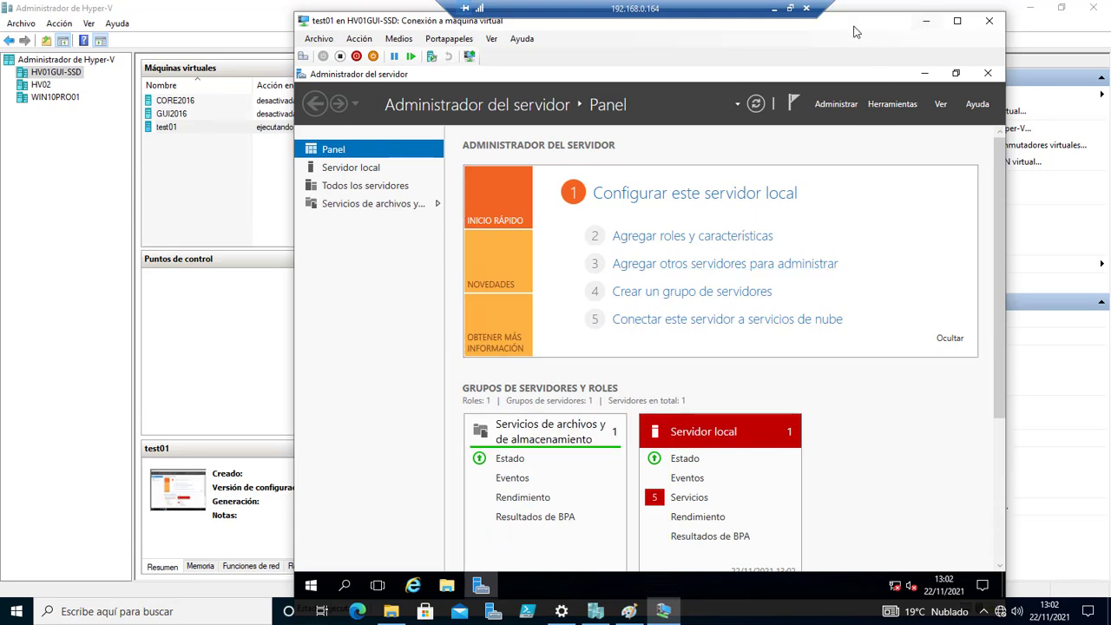
pyautogui.moveTo(845, 25); pyautogui.dragTo(783, 54)
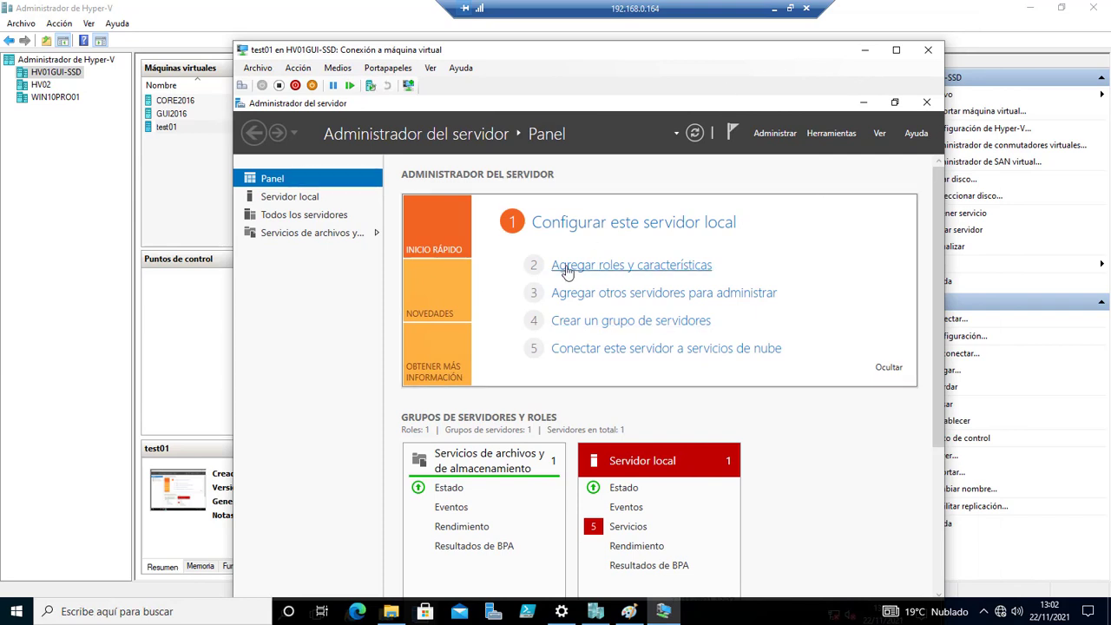
pyautogui.click(929, 51)
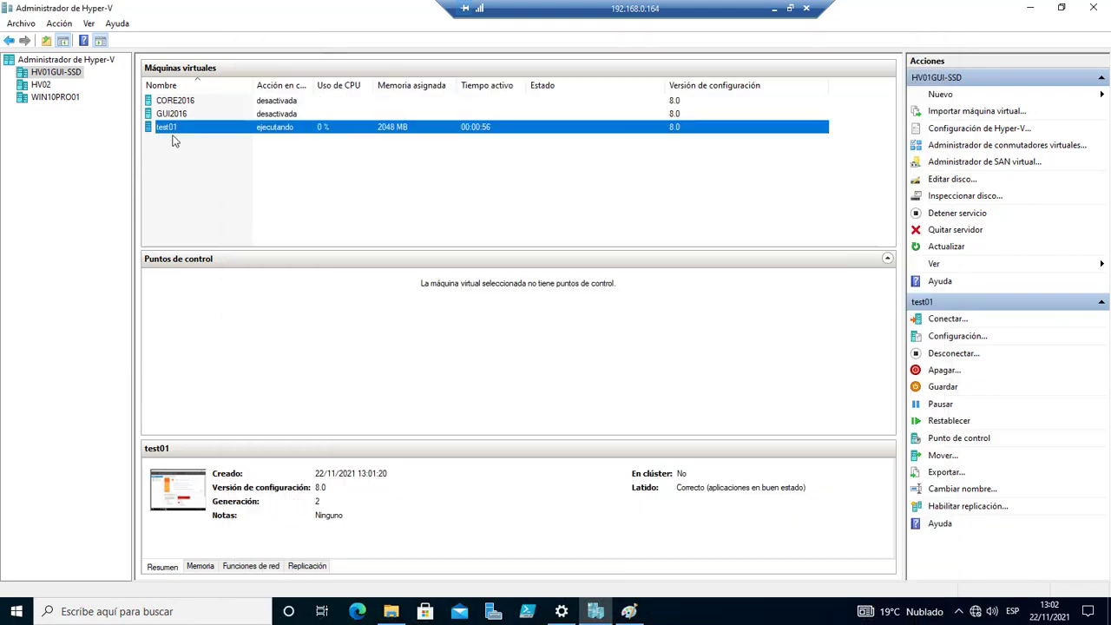
# Turn off the test01 virtual machine.
pyautogui.rightClick(161, 129)
pyautogui.click(214, 196)
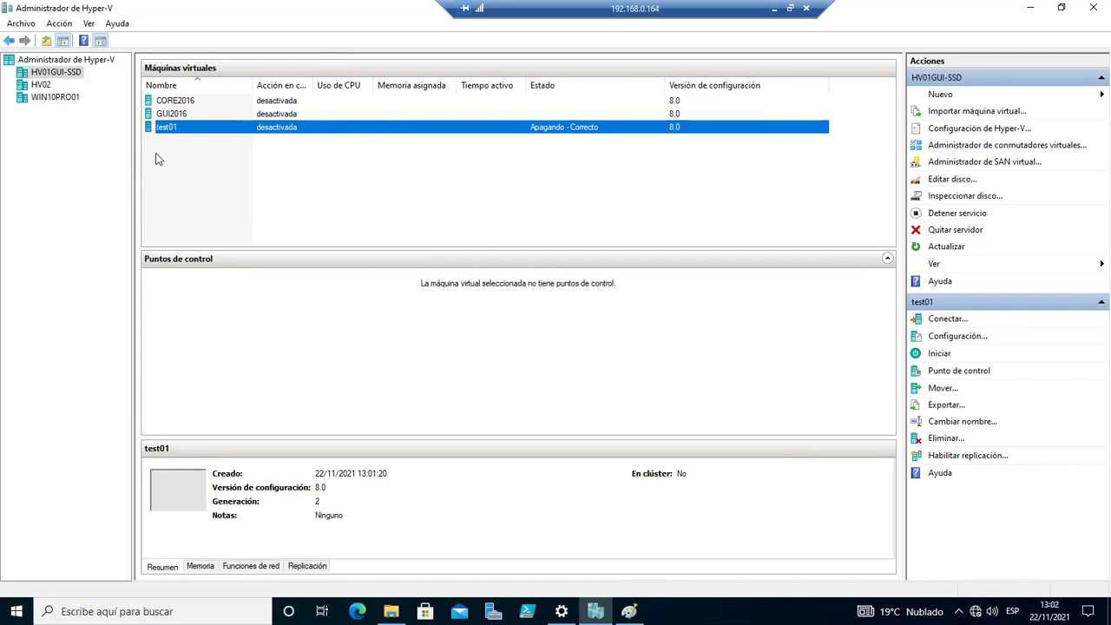
pyautogui.moveTo(722, 3); pyautogui.dragTo(702, 17)
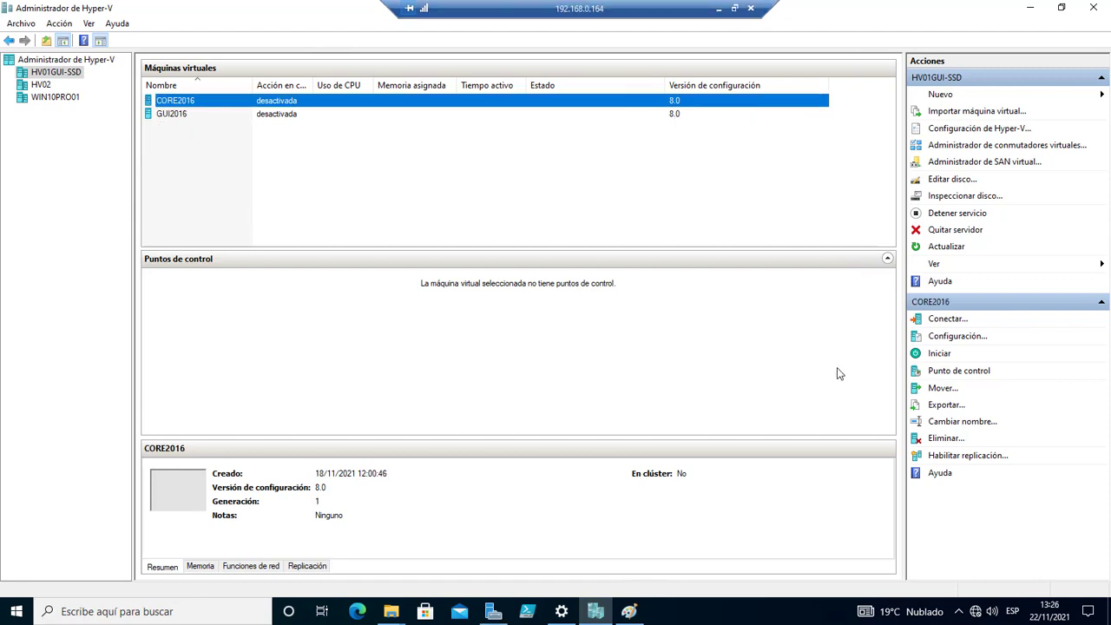
# Bring up the full launch options for PowerShell ISE from its taskbar icon.
pyautogui.rightClick(530, 618)
pyautogui.click(621, 465)
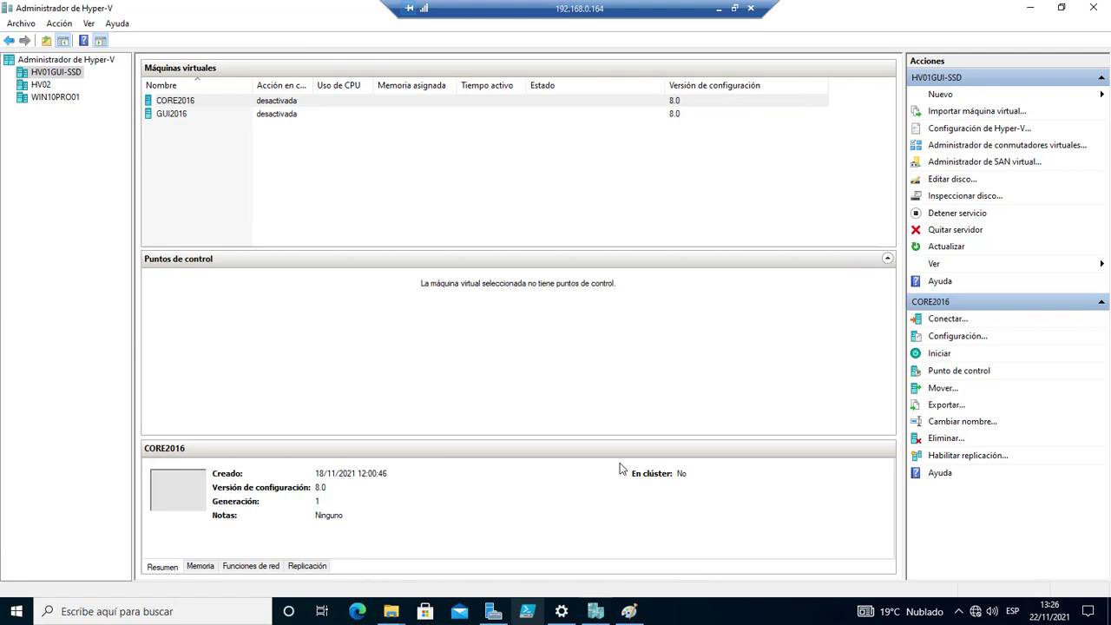
pyautogui.rightClick(528, 617)
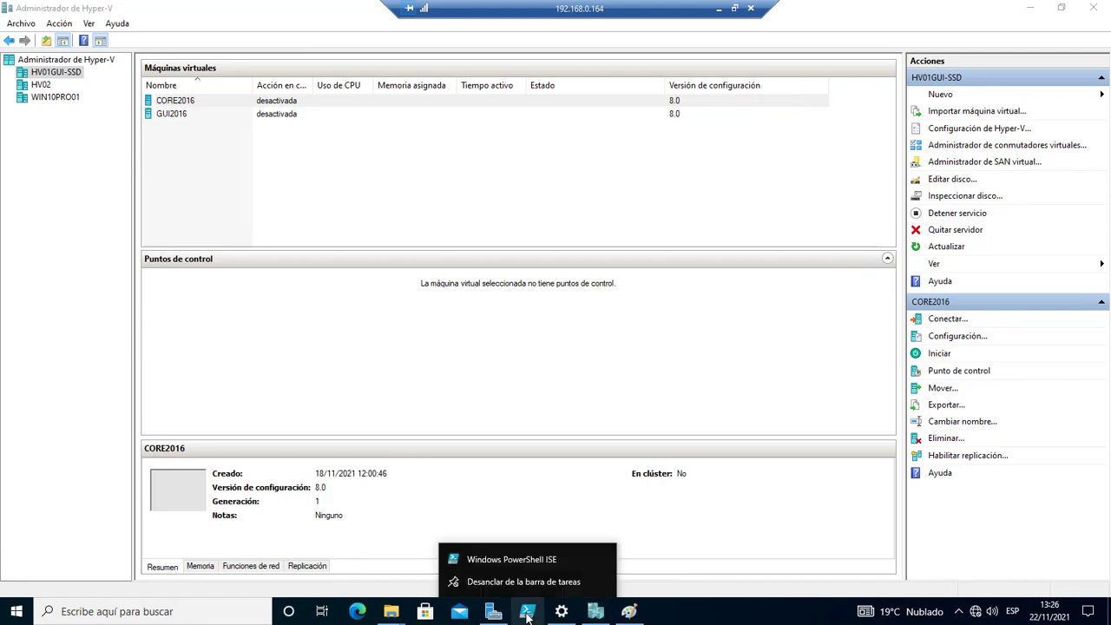
pyautogui.click(708, 536)
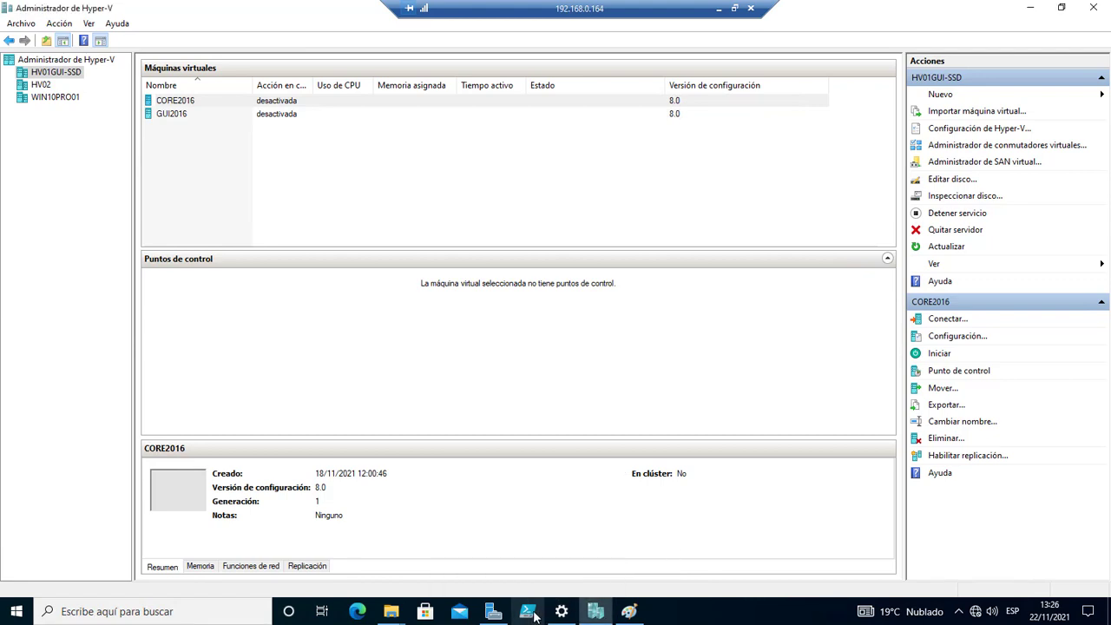
pyautogui.keyDown('shift'); pyautogui.rightClick(531, 617); pyautogui.keyUp('shift')
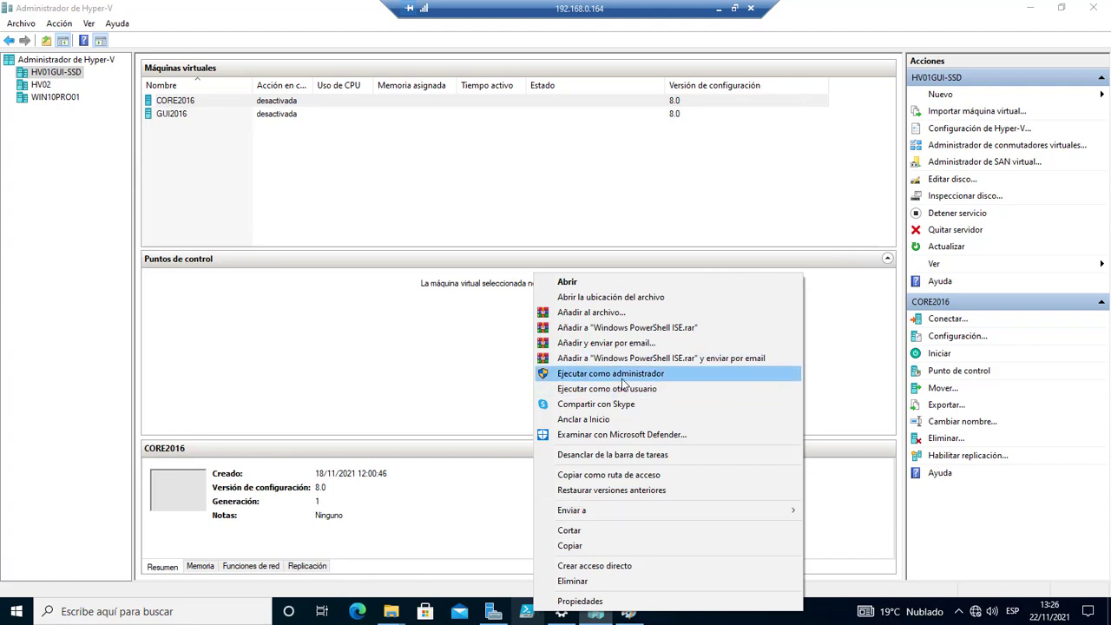
# Run PowerShell ISE as administrator, open clase 27.ps1, and run Enter-PSSession to hv01gui-ssd.
pyautogui.click(622, 375)
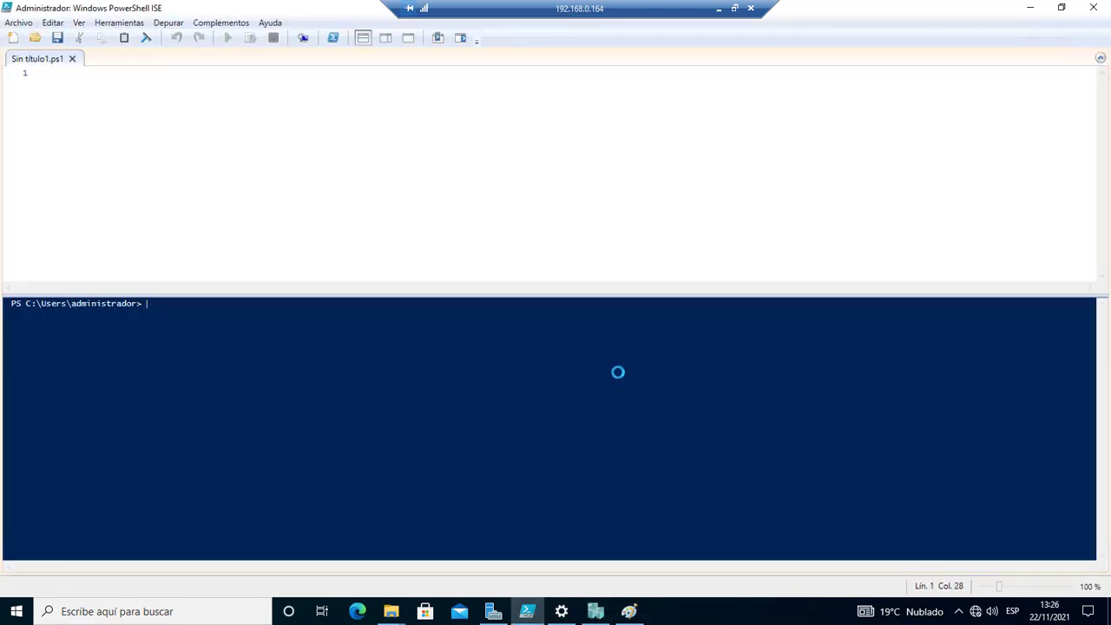
pyautogui.click(34, 38)
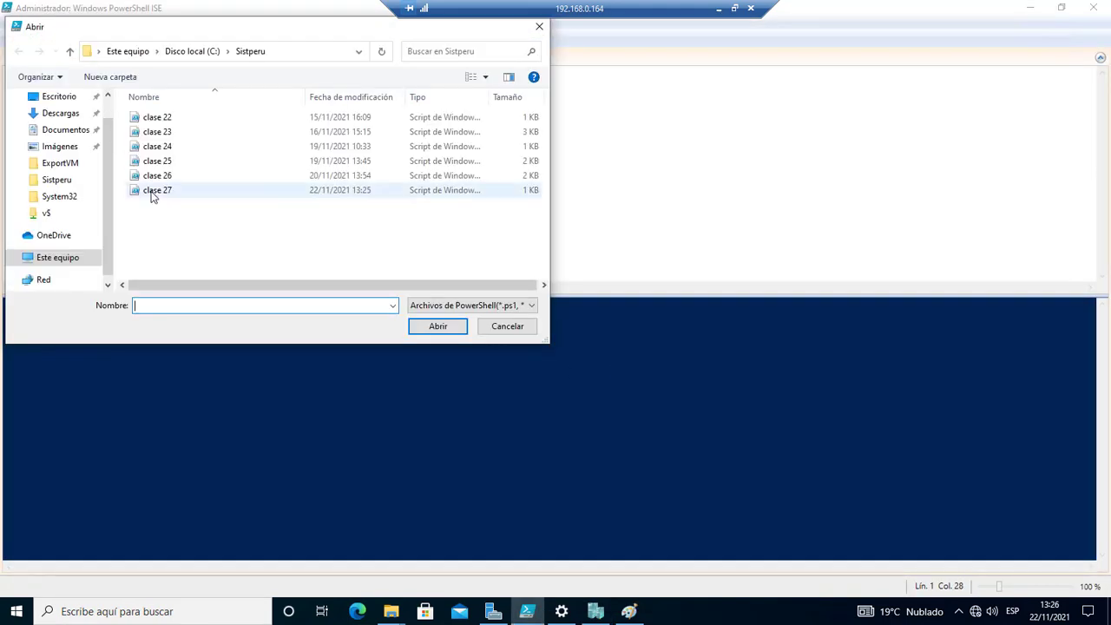
pyautogui.click(151, 193)
pyautogui.click(454, 326)
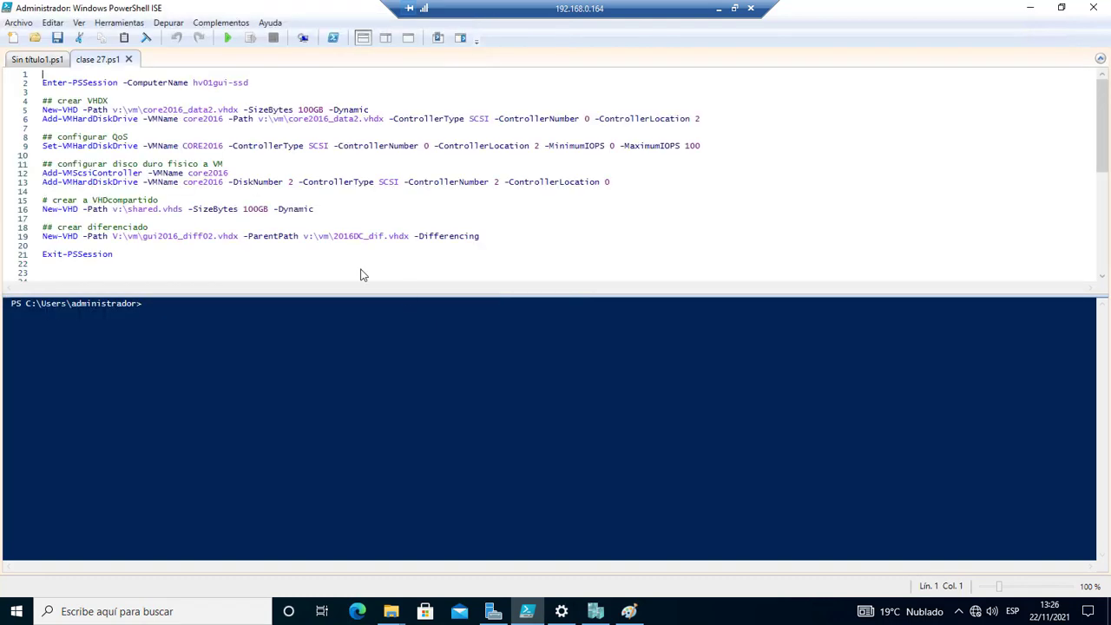
pyautogui.click(258, 84)
pyautogui.click(253, 39)
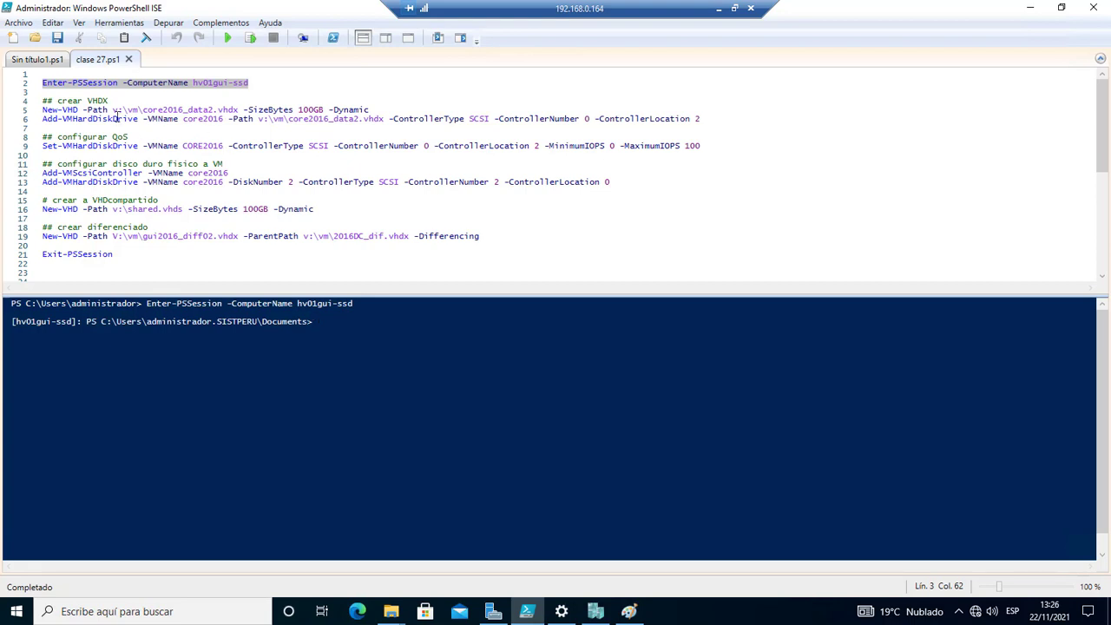
# Change the disk name from core2016_data2 to core2016_data3 on lines 5 and 6.
pyautogui.click(215, 110)
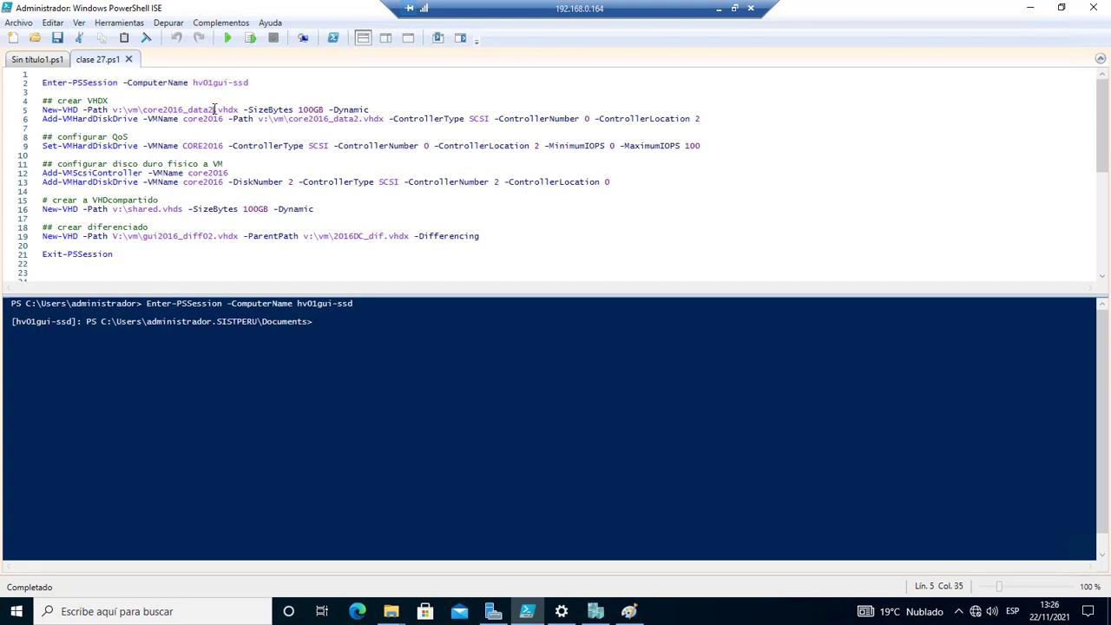
pyautogui.press('BackSpace')
pyautogui.write('3')
pyautogui.click(358, 118)
pyautogui.press('BackSpace')
pyautogui.write('3')
# Run the New-VHD line to create the 100GB dynamic core2016_data3.vhdx.
pyautogui.doubleClick(87, 103)
pyautogui.click(49, 111)
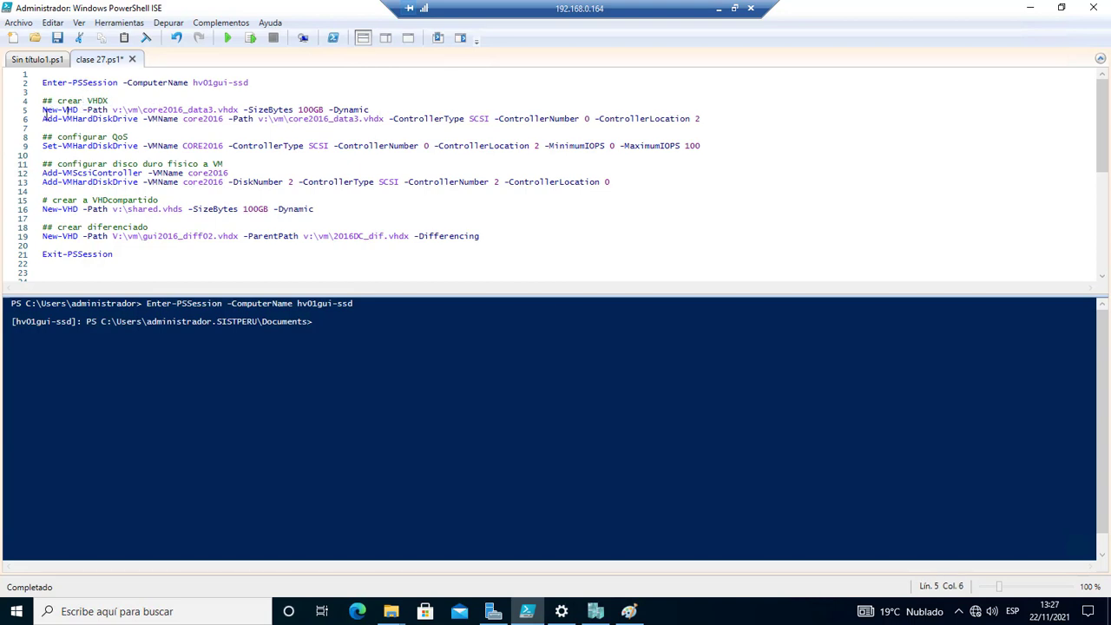
pyautogui.moveTo(43, 111); pyautogui.dragTo(75, 110)
pyautogui.click(131, 110)
pyautogui.moveTo(147, 111); pyautogui.dragTo(232, 110)
pyautogui.doubleClick(312, 110)
pyautogui.click(353, 109)
pyautogui.click(252, 38)
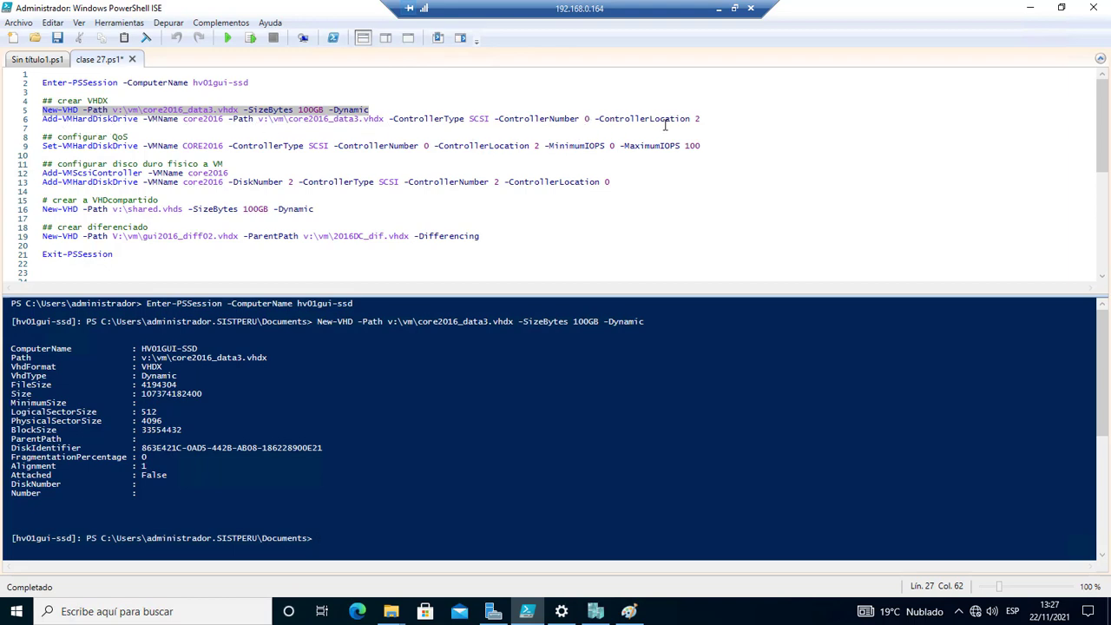
# Add a SCSI controller to core2016 with Add-VMScsiController and attach core2016_data3.vhdx with Add-VMHardDiskDrive.
pyautogui.doubleClick(473, 119)
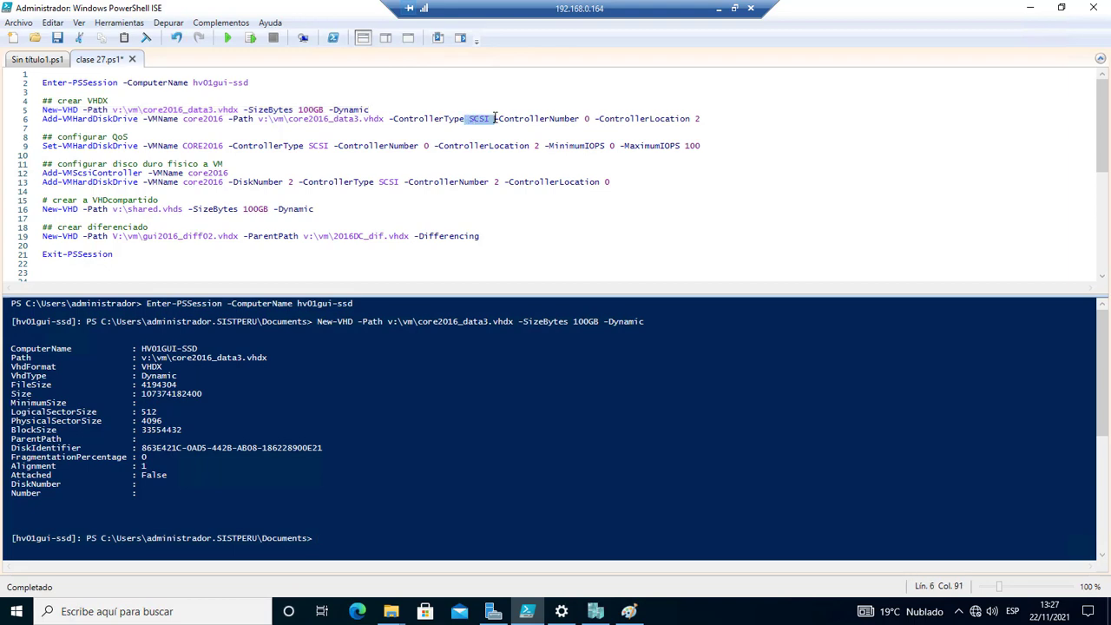
pyautogui.click(717, 119)
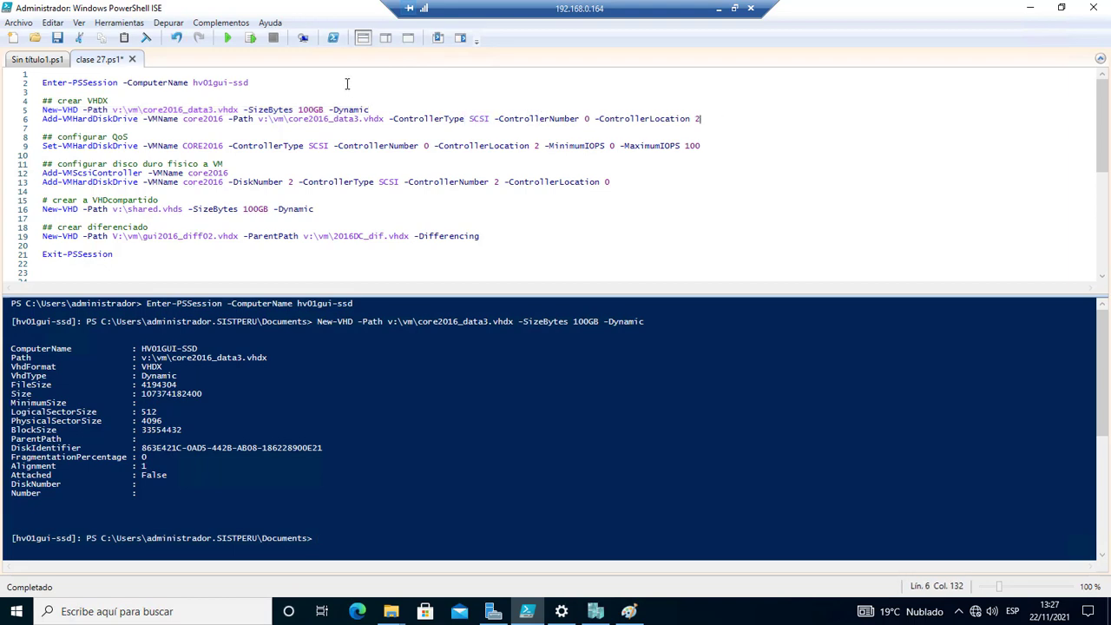
pyautogui.click(250, 38)
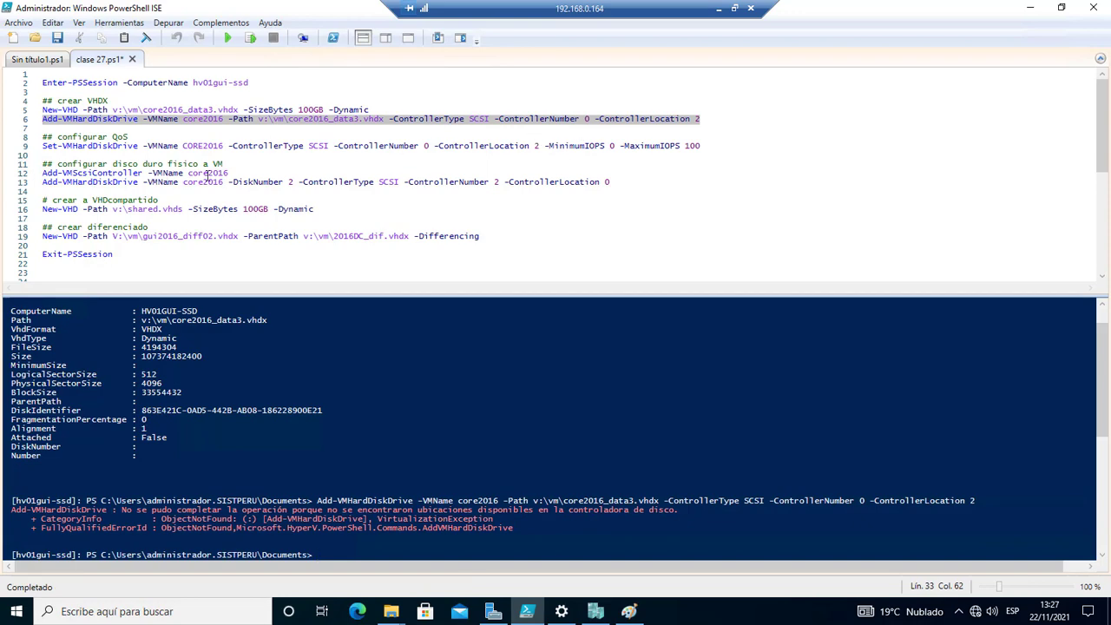
pyautogui.click(236, 174)
pyautogui.click(251, 39)
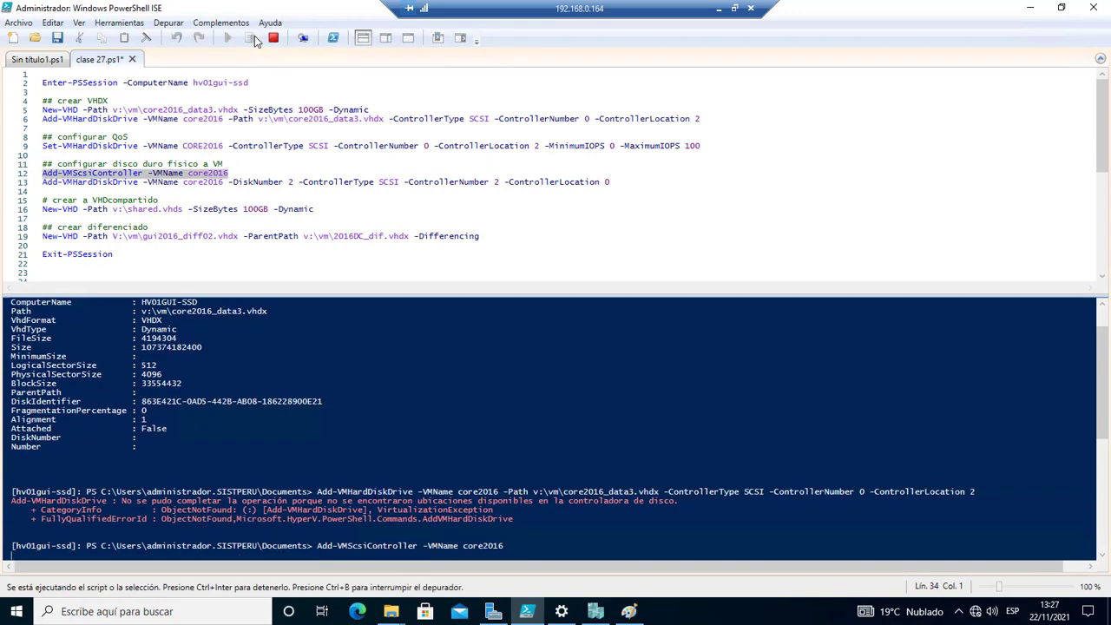
pyautogui.click(706, 120)
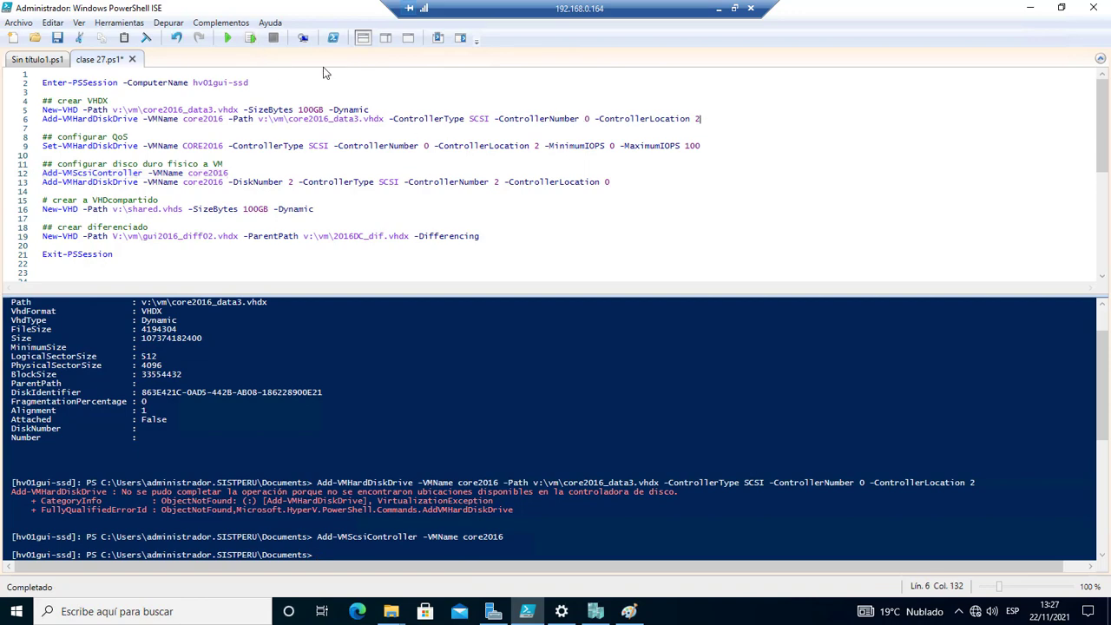
pyautogui.click(251, 38)
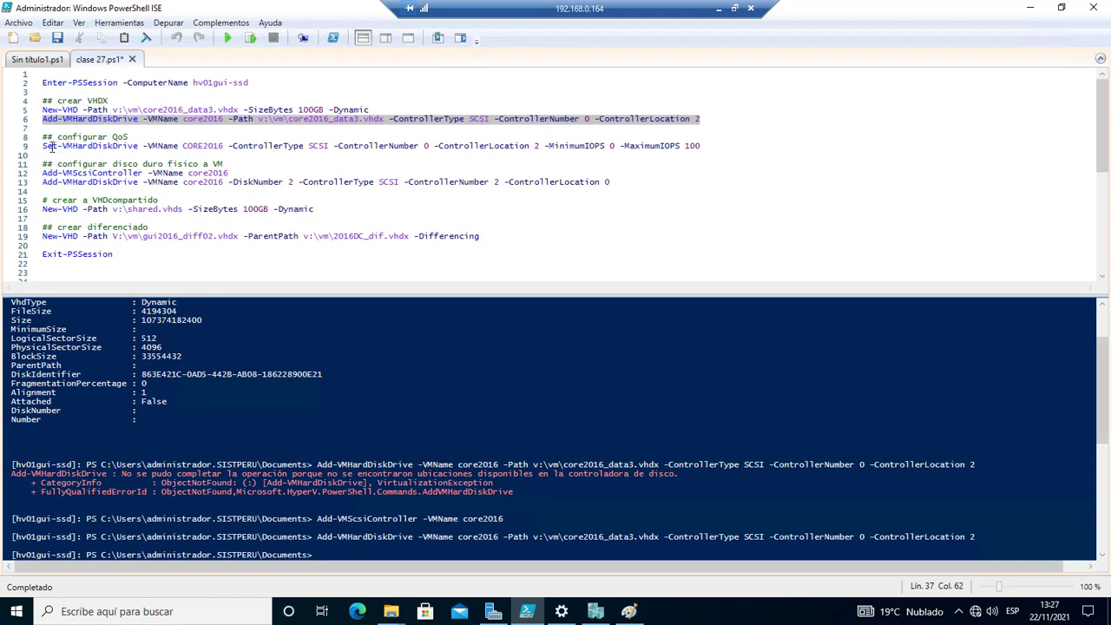
pyautogui.click(596, 612)
# Check CORE2016's settings for the new SCSI hard disk and its quality of service node, then cancel.
pyautogui.rightClick(181, 102)
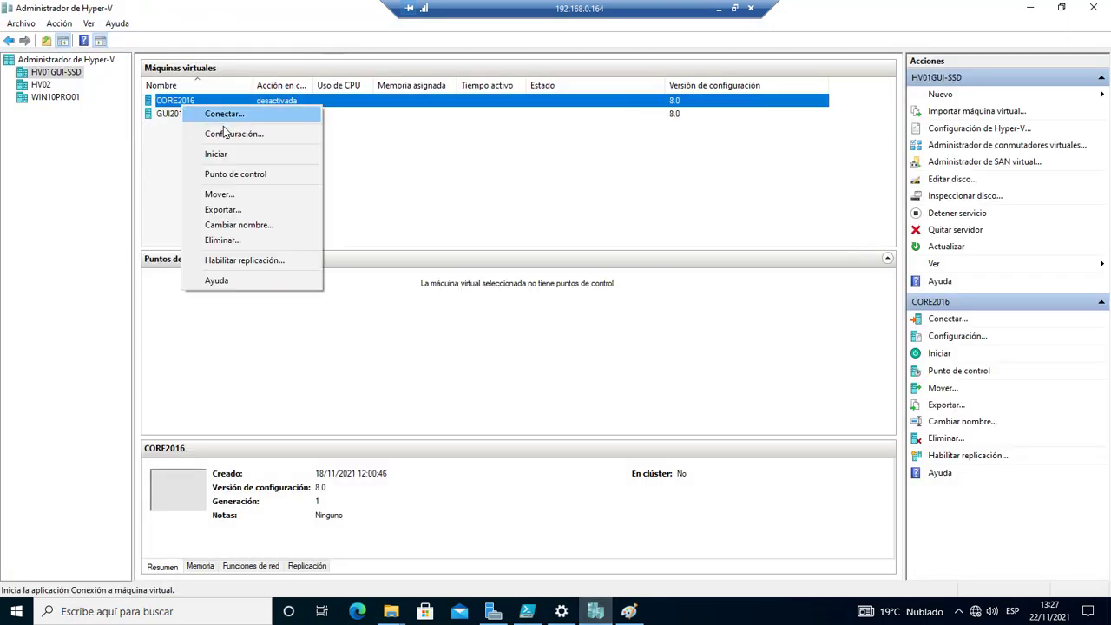
pyautogui.click(252, 132)
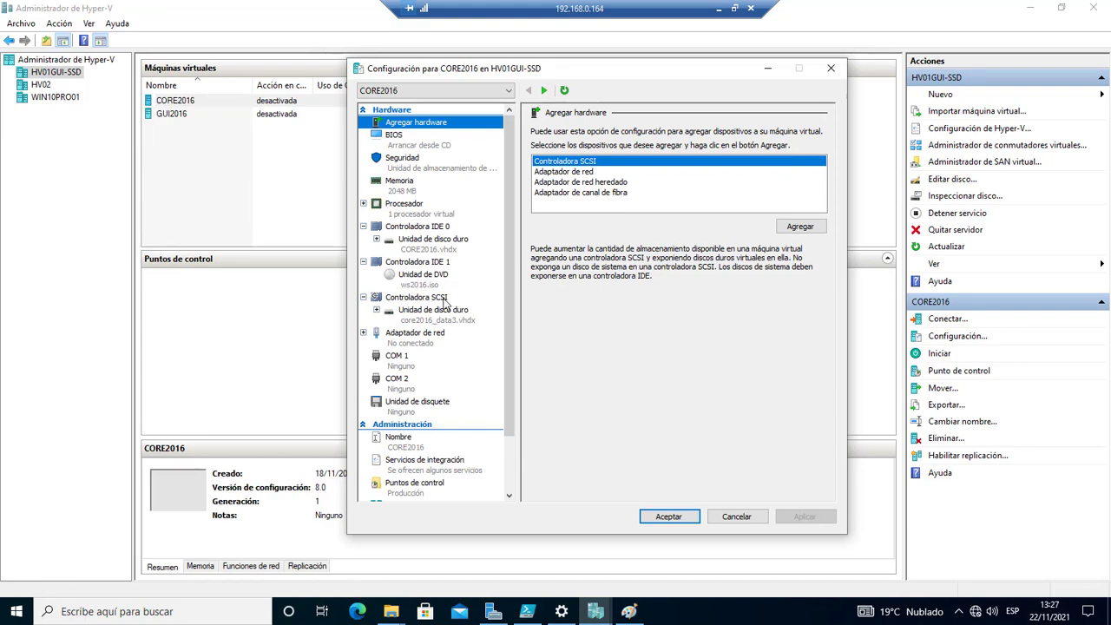
pyautogui.click(446, 316)
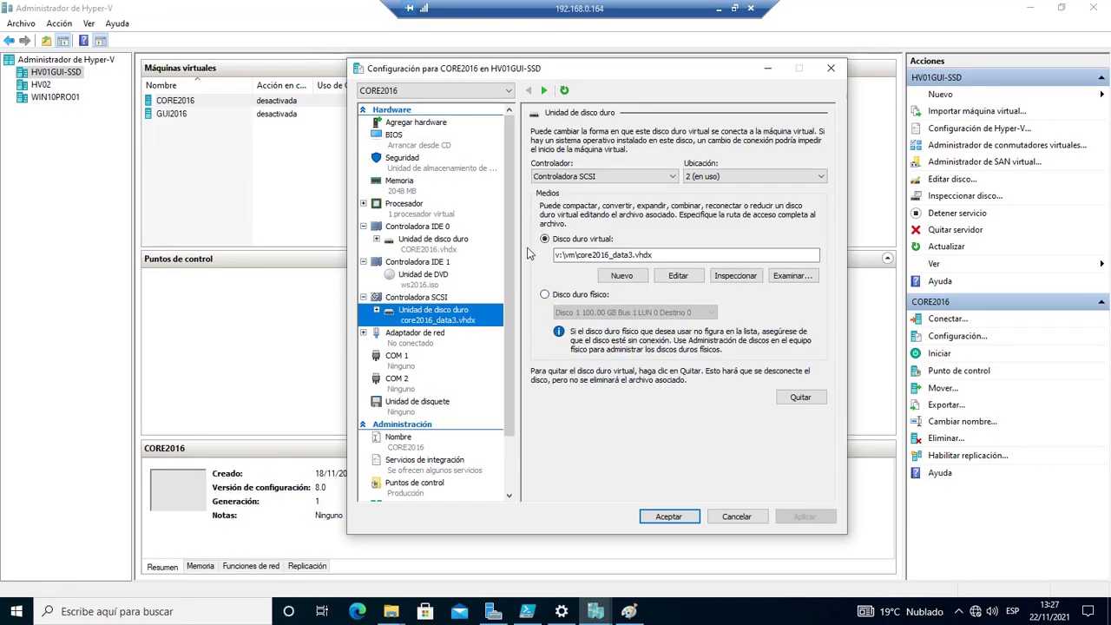
pyautogui.click(379, 312)
pyautogui.click(427, 334)
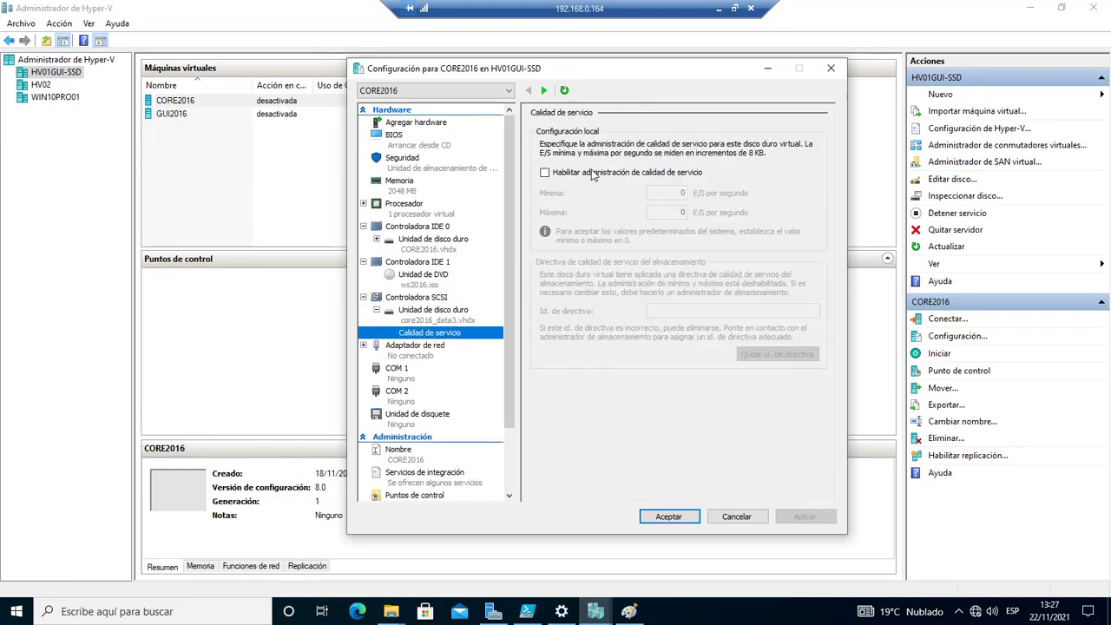
pyautogui.click(737, 519)
pyautogui.click(1030, 8)
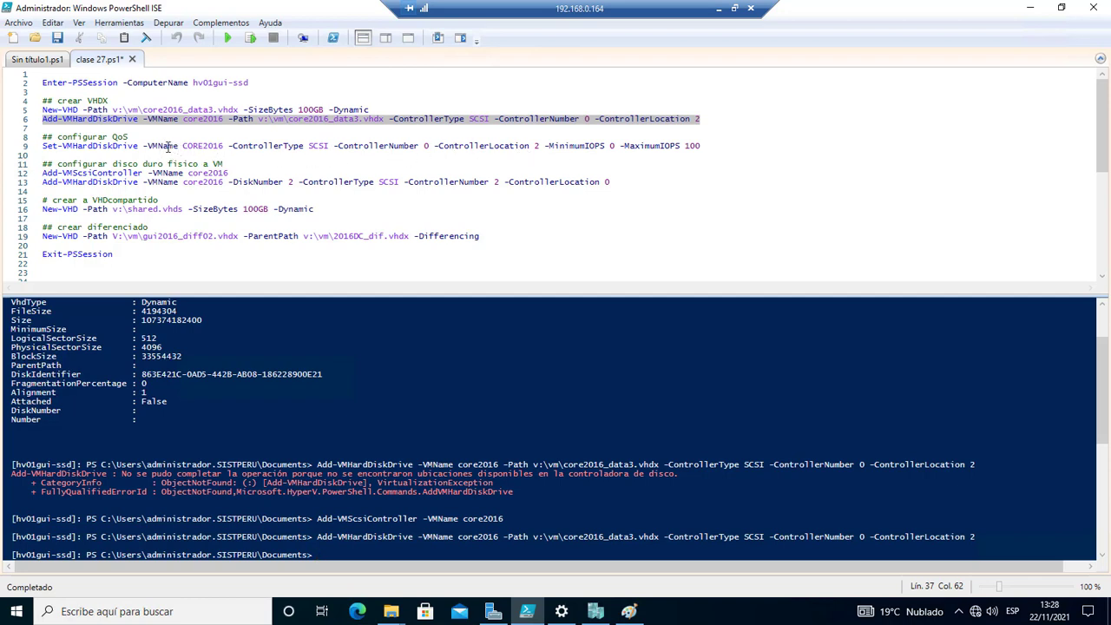
# Run line 9's Set-VMHardDiskDrive to give SCSI disk 0:2 MinimumIOPS 0 and MaximumIOPS 100.
pyautogui.moveTo(542, 147); pyautogui.dragTo(535, 147)
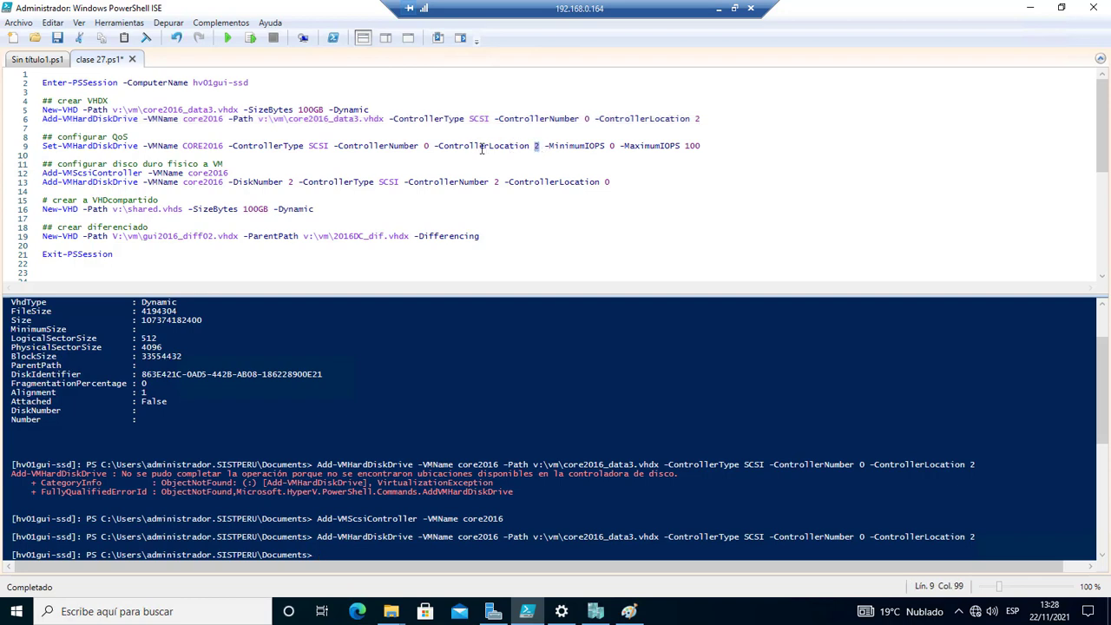
pyautogui.click(434, 146)
pyautogui.moveTo(707, 146); pyautogui.dragTo(569, 156)
pyautogui.moveTo(712, 149); pyautogui.dragTo(688, 150)
pyautogui.click(250, 38)
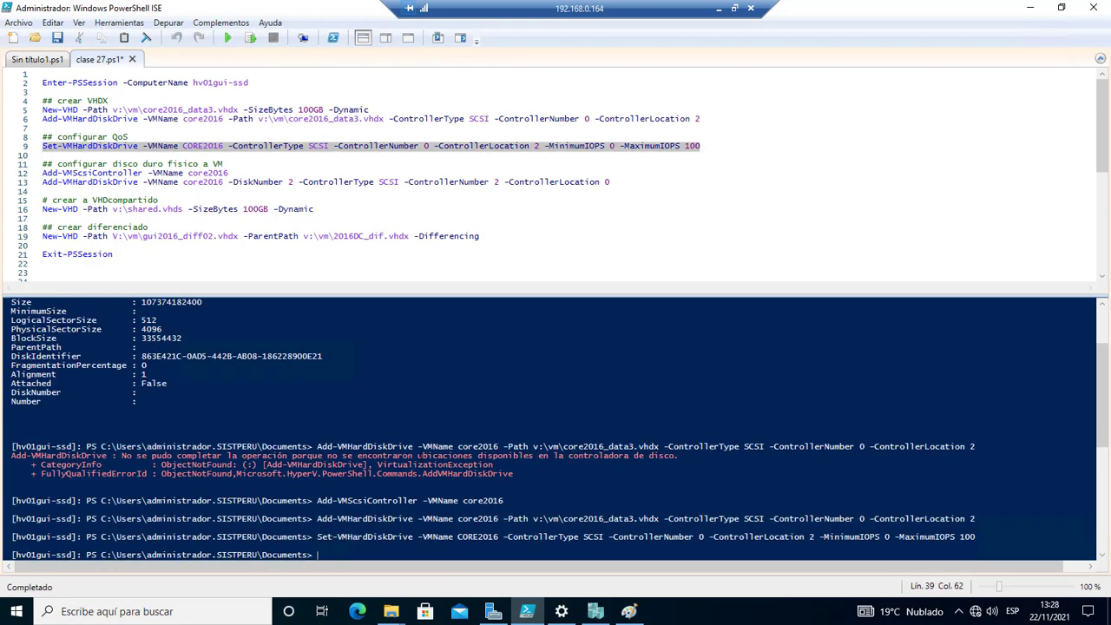
pyautogui.click(593, 613)
pyautogui.rightClick(175, 101)
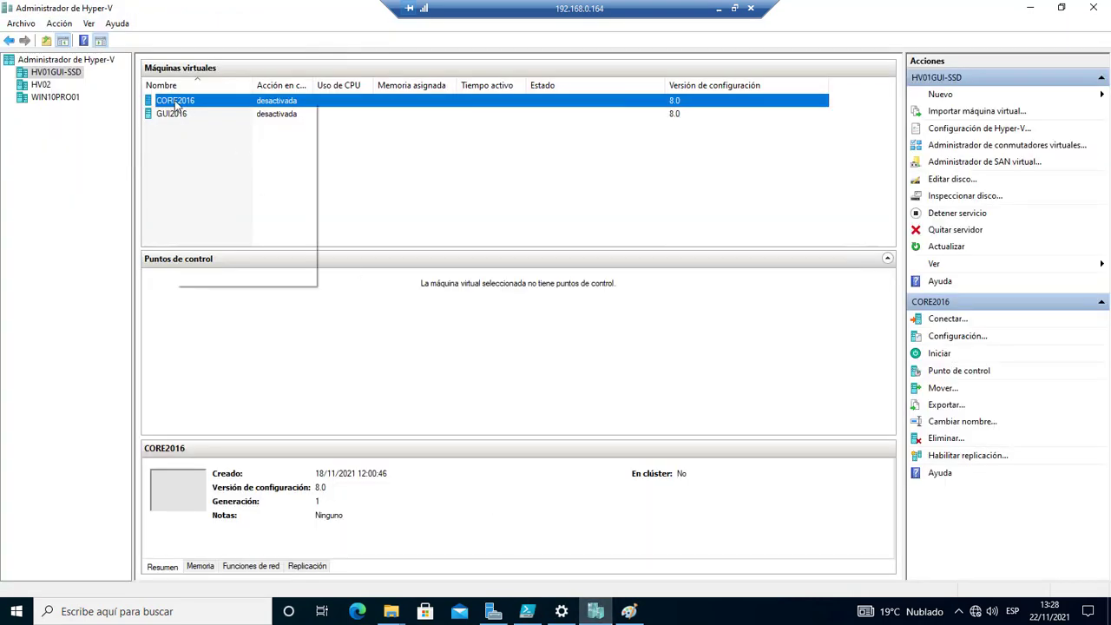
# Verify that core2016_data3.vhdx's quality of service shows 0 minimum and 100 maximum IOPS, then cancel.
pyautogui.click(250, 132)
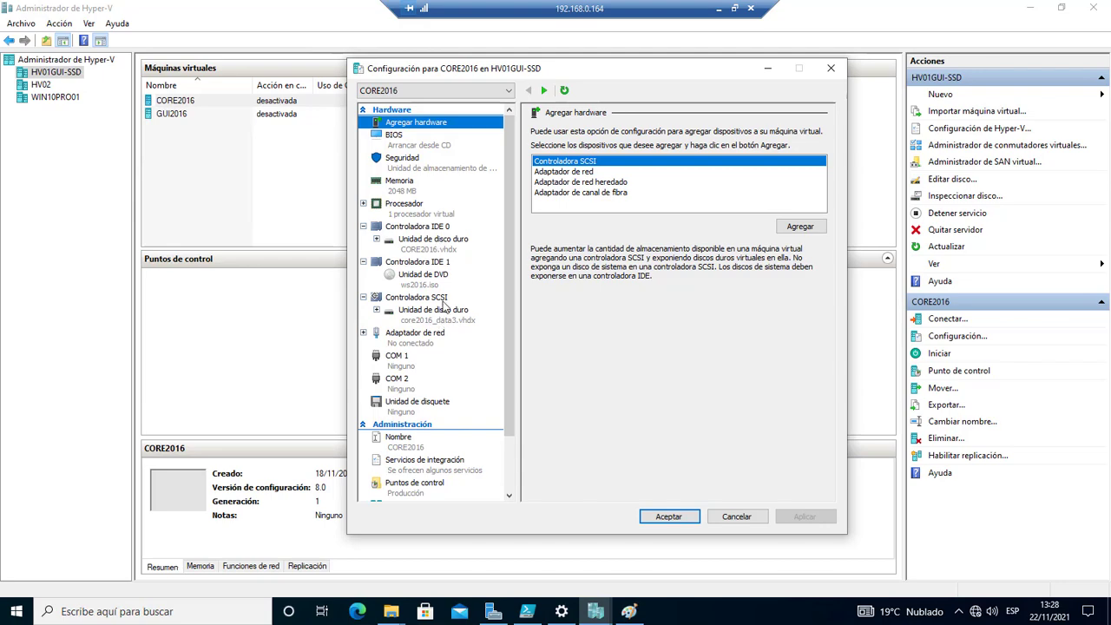
pyautogui.click(443, 300)
pyautogui.click(378, 319)
pyautogui.click(377, 310)
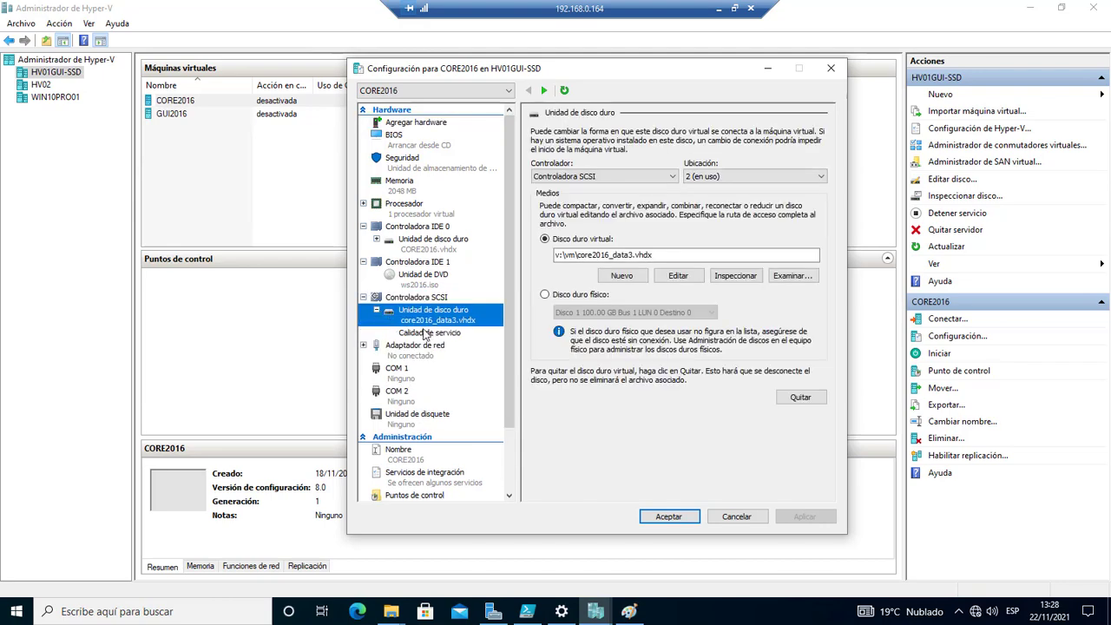
pyautogui.click(425, 332)
pyautogui.click(736, 516)
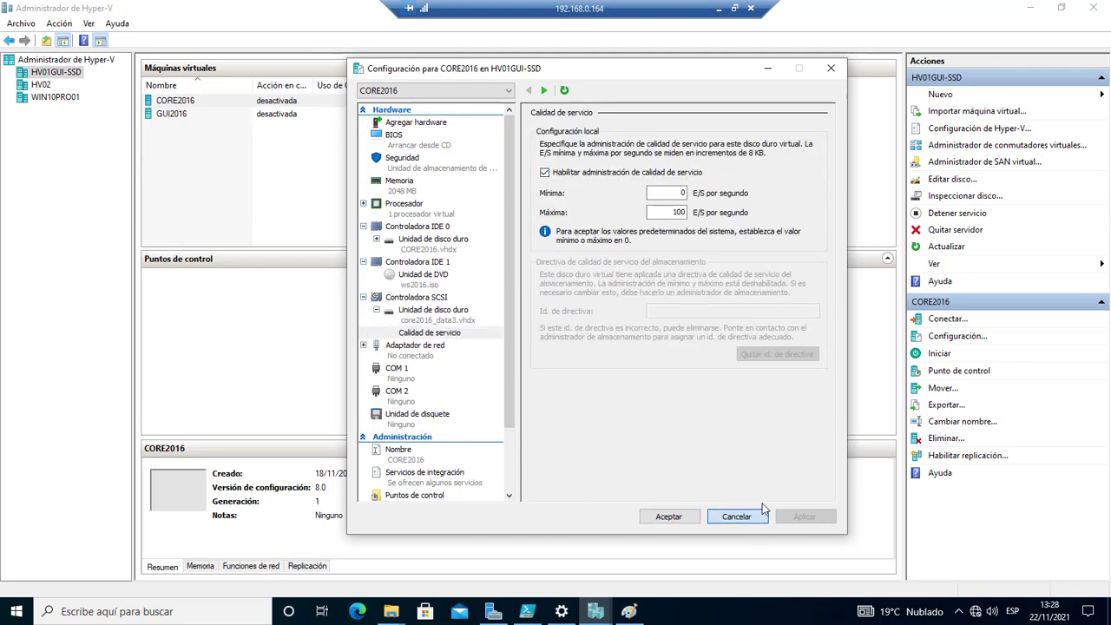
pyautogui.click(1029, 8)
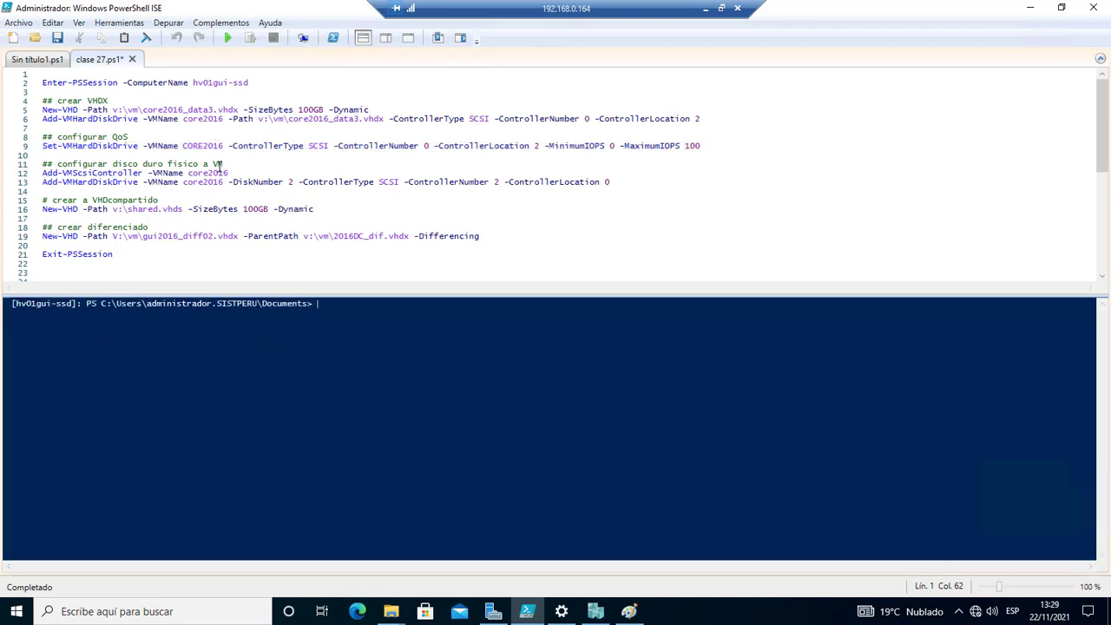
# Highlight the Add-VMScsiController and Add-VMHardDiskDrive commands on lines 12–13 to review them without running.
pyautogui.click(242, 172)
pyautogui.moveTo(227, 173); pyautogui.dragTo(92, 173)
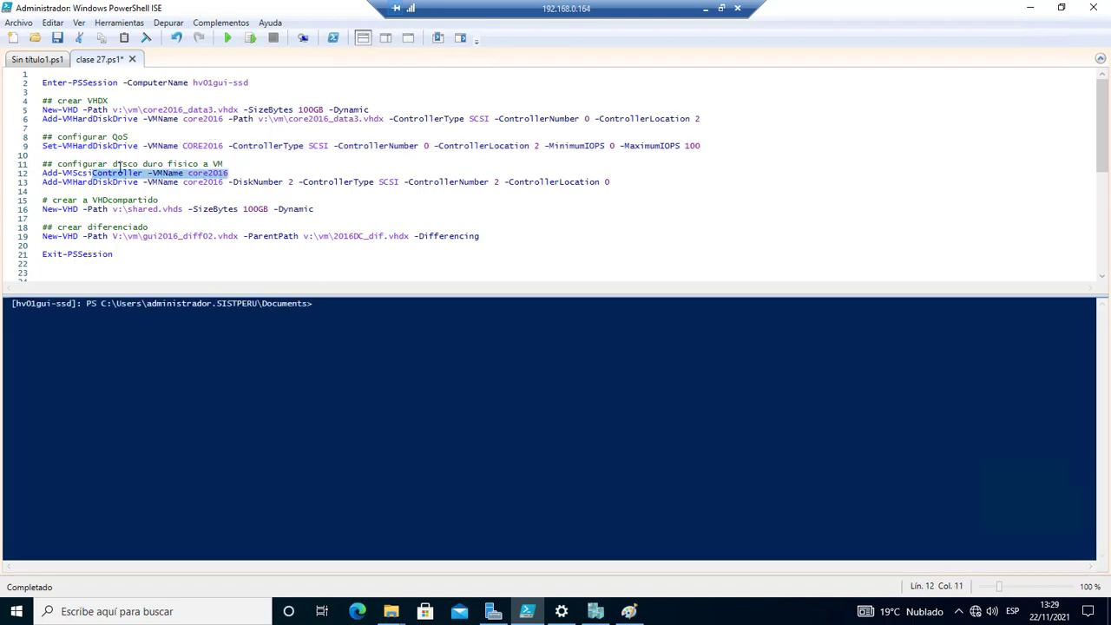
pyautogui.moveTo(236, 173); pyautogui.dragTo(45, 177)
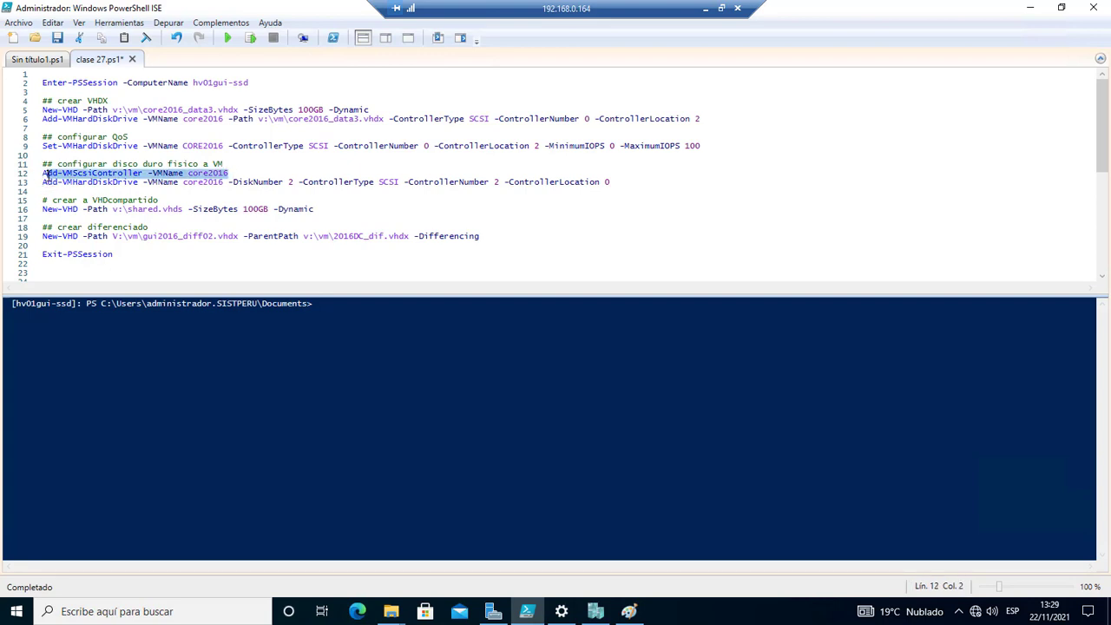
pyautogui.click(231, 173)
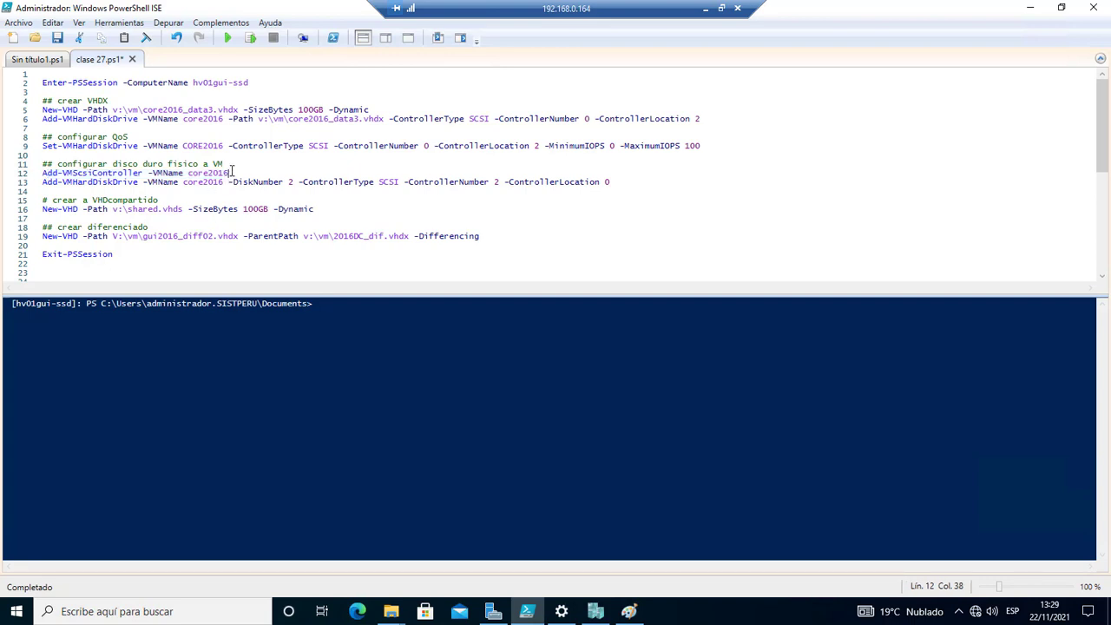
pyautogui.moveTo(629, 181); pyautogui.dragTo(36, 174)
pyautogui.click(184, 166)
pyautogui.click(233, 173)
pyautogui.click(142, 200)
pyautogui.moveTo(615, 182); pyautogui.dragTo(39, 174)
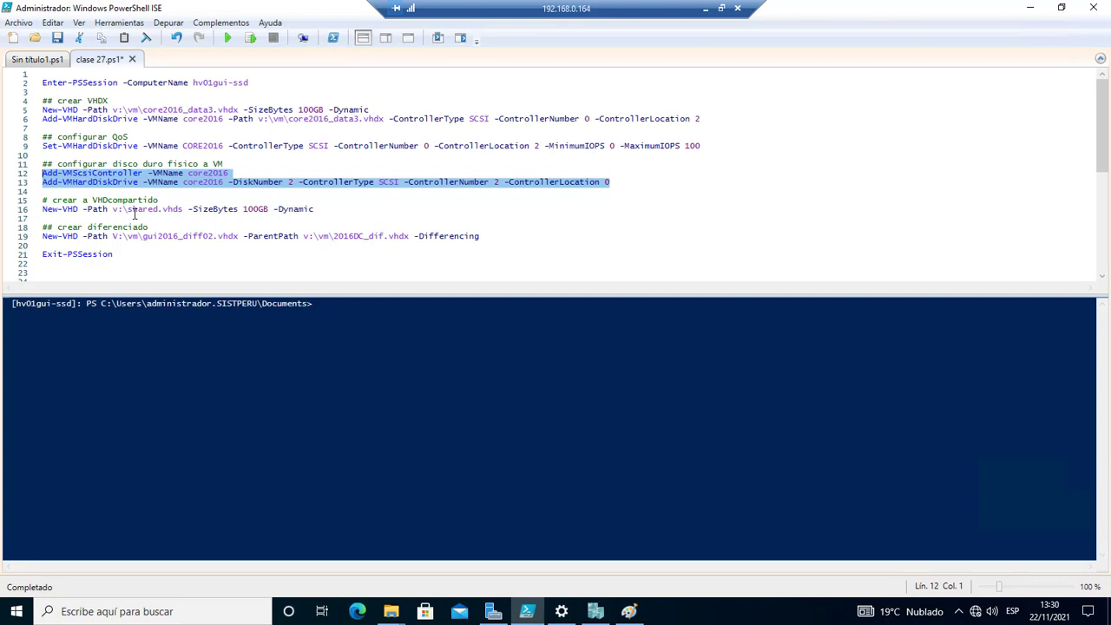
# Check the 'VHD compartido' comment, then run line 16 to create the 100GB dynamic v:\shared.vhds.
pyautogui.click(233, 173)
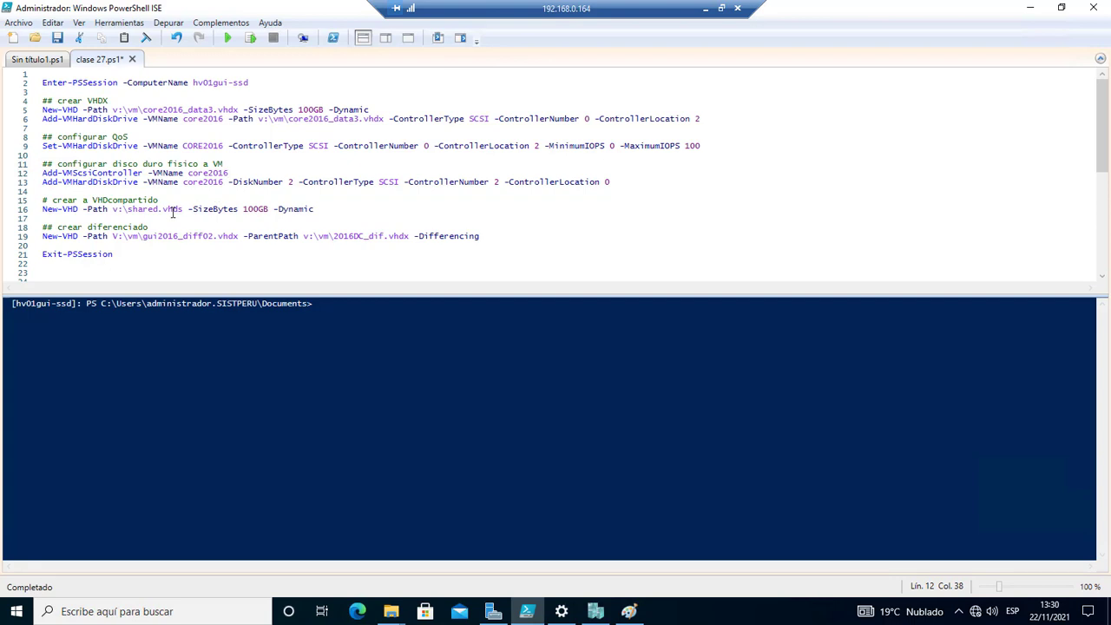
pyautogui.moveTo(52, 201); pyautogui.dragTo(163, 199)
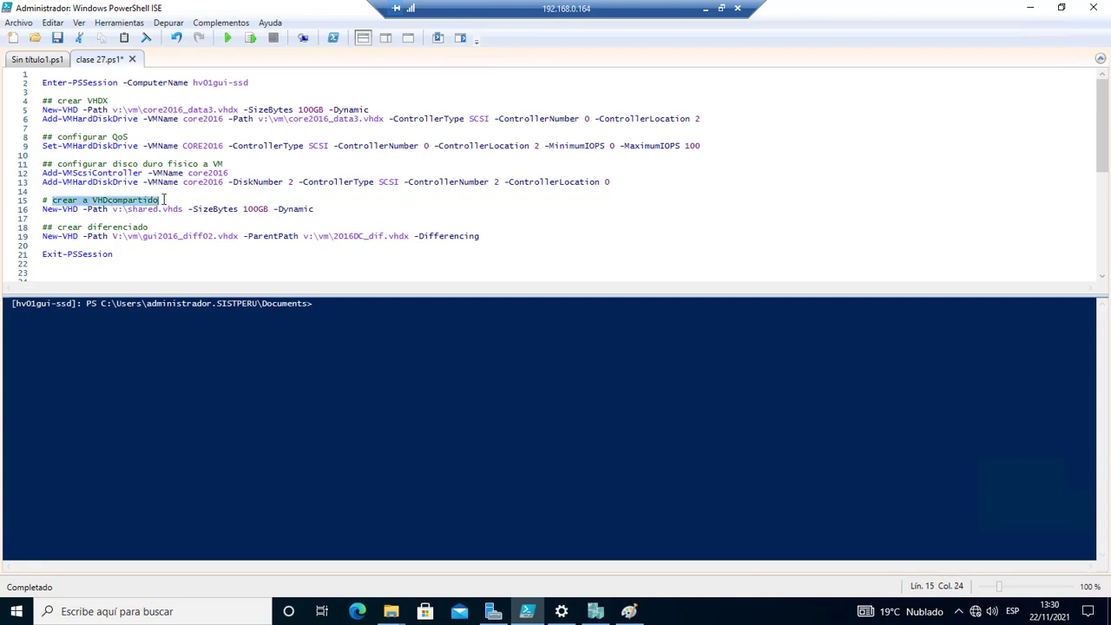
pyautogui.click(106, 206)
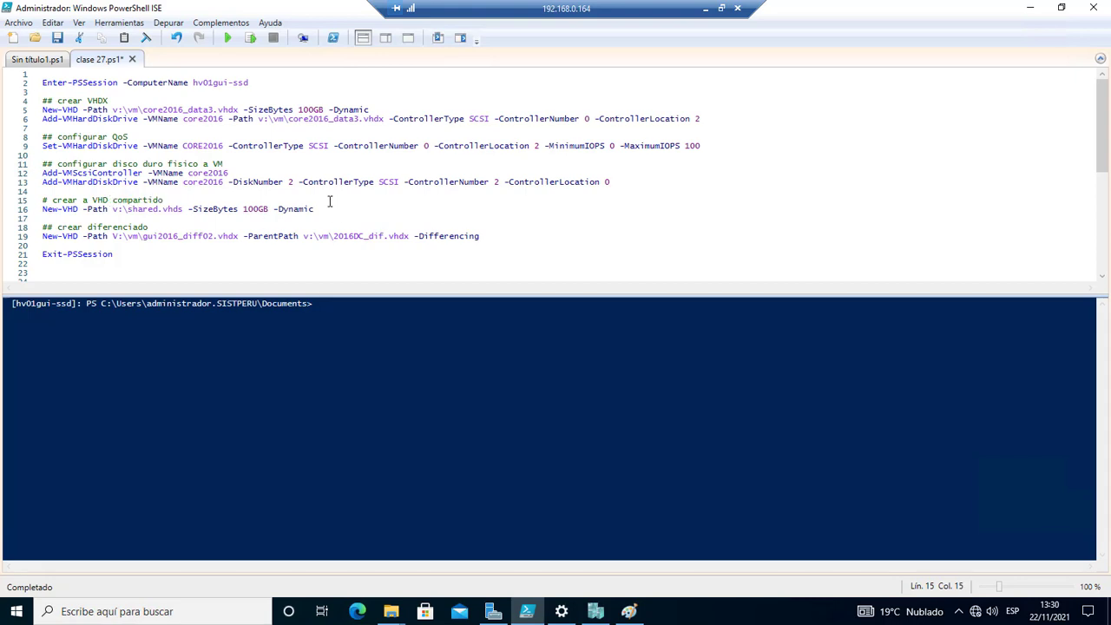
pyautogui.moveTo(79, 211); pyautogui.dragTo(57, 211)
pyautogui.click(120, 210)
pyautogui.click(128, 209)
pyautogui.moveTo(183, 210); pyautogui.dragTo(129, 210)
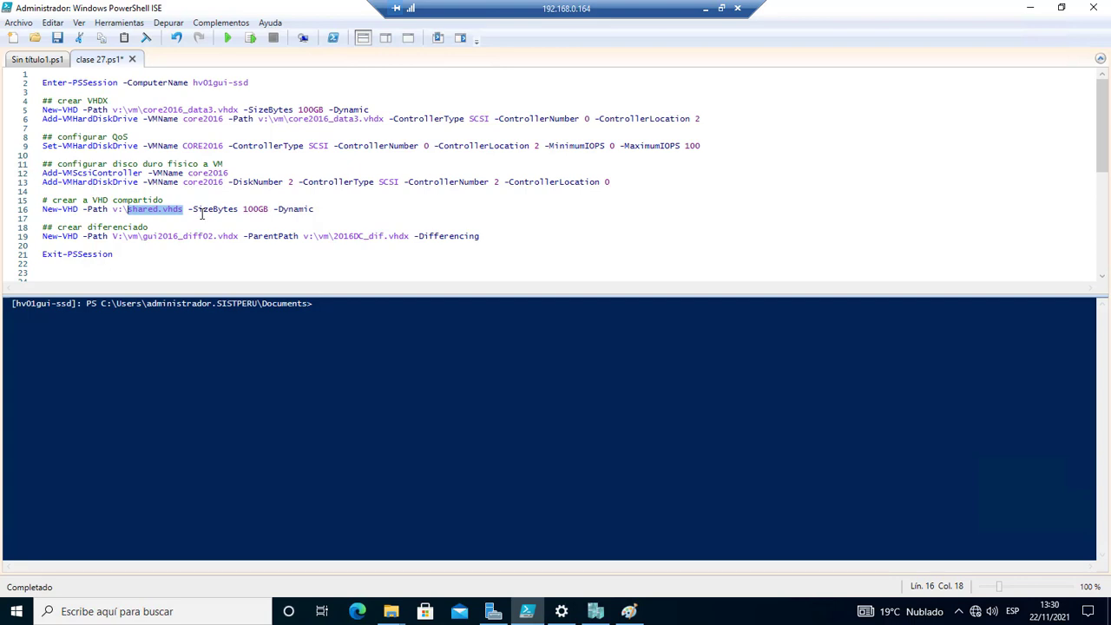
pyautogui.click(314, 209)
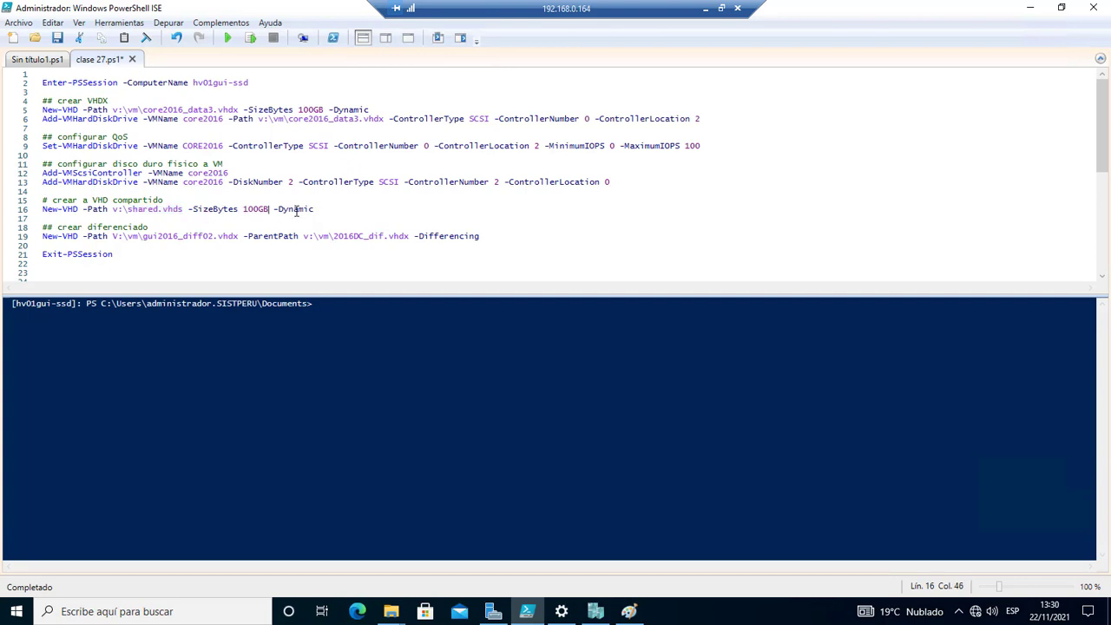
pyautogui.click(251, 38)
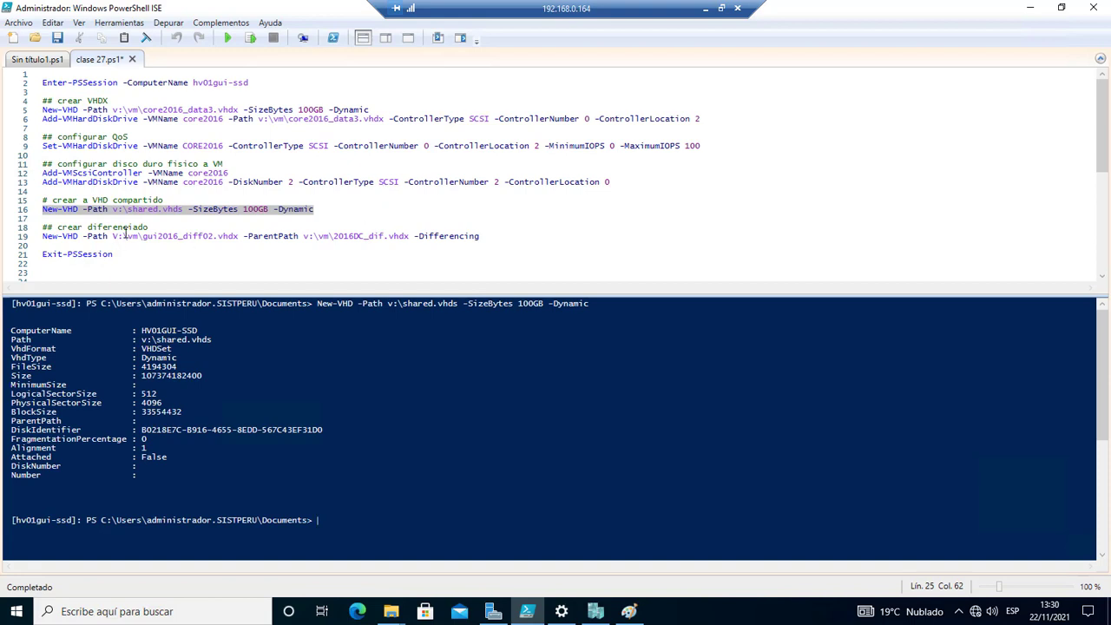
# Review the New-VHD differencing-disk command on line 19 and open the system power-user menu.
pyautogui.click(155, 228)
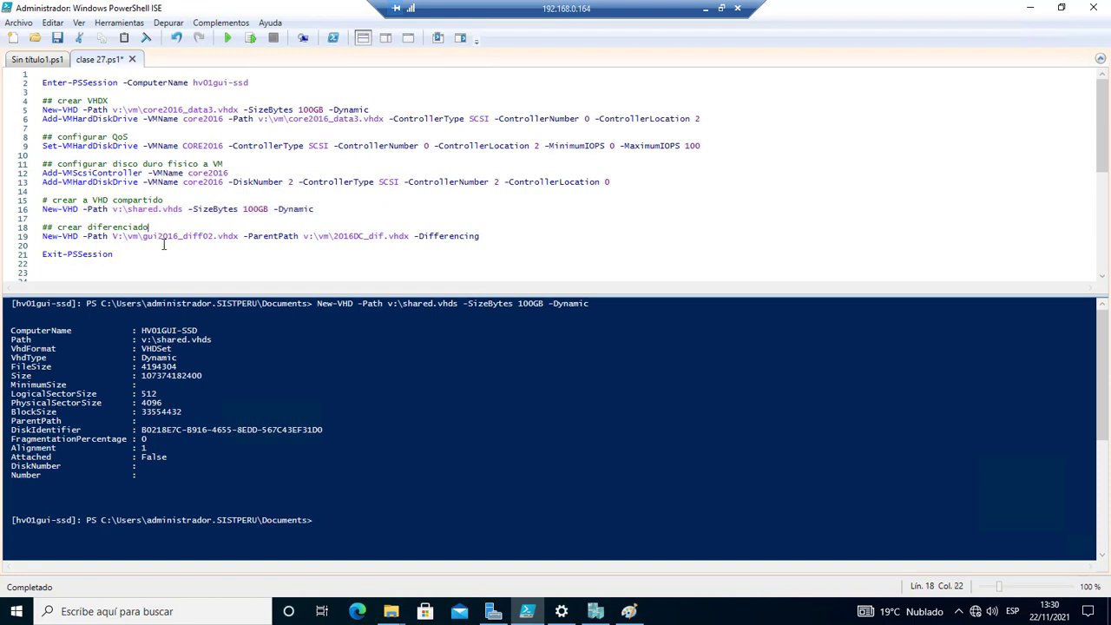
pyautogui.moveTo(84, 236); pyautogui.dragTo(28, 243)
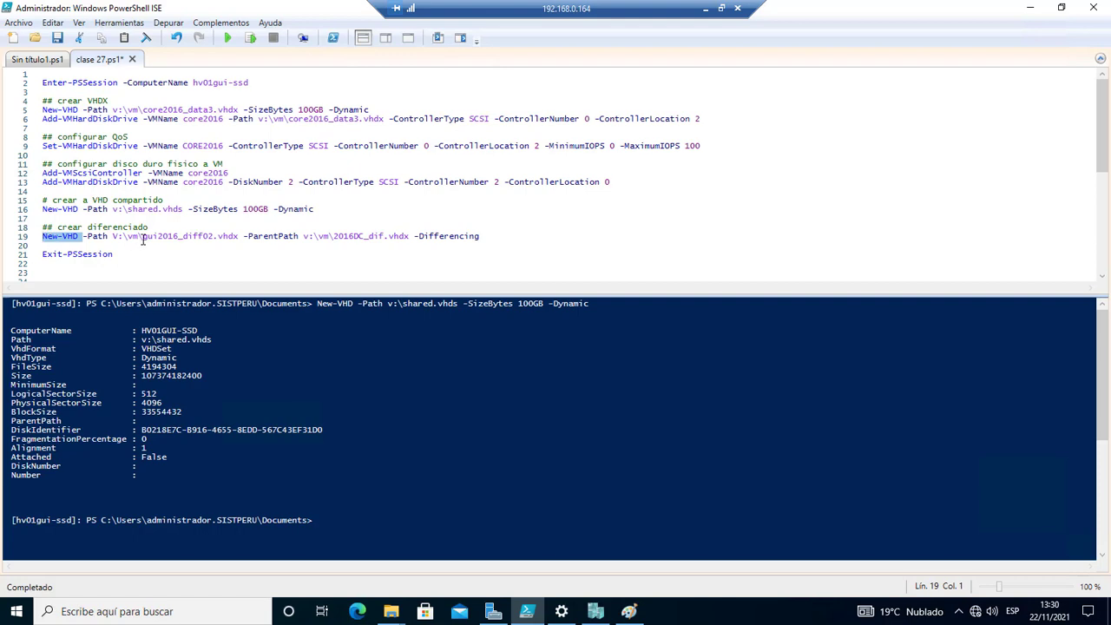
pyautogui.moveTo(109, 239); pyautogui.dragTo(242, 236)
pyautogui.rightClick(16, 611)
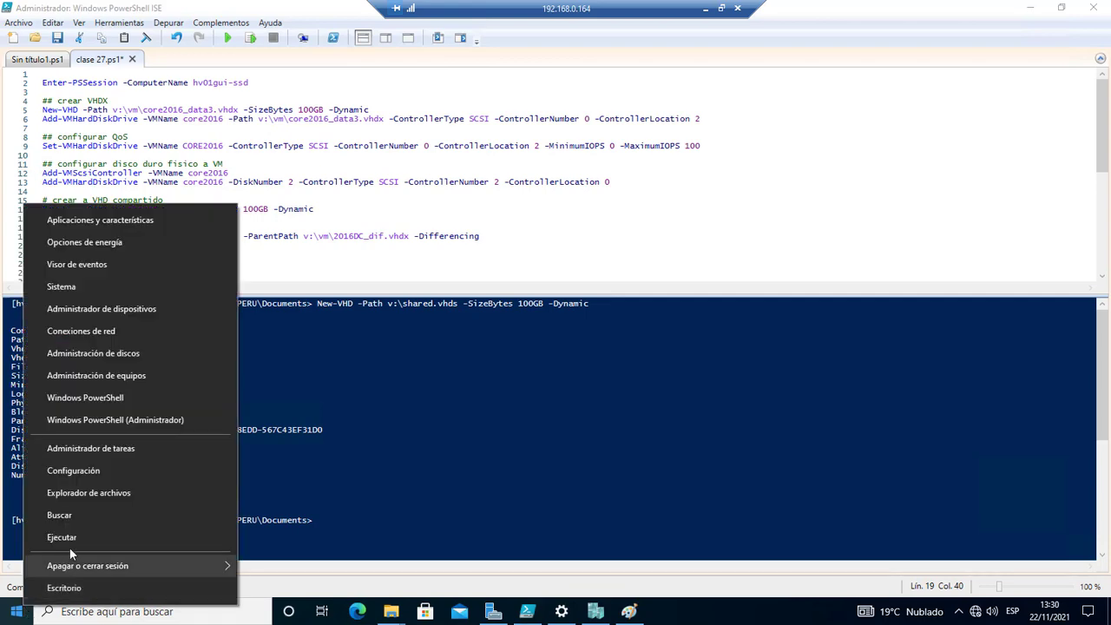
# Open \\HV01GUI-SSD\v$ to confirm shared.vhds and its AVHDX, then inspect the VM folder's disks.
pyautogui.click(70, 540)
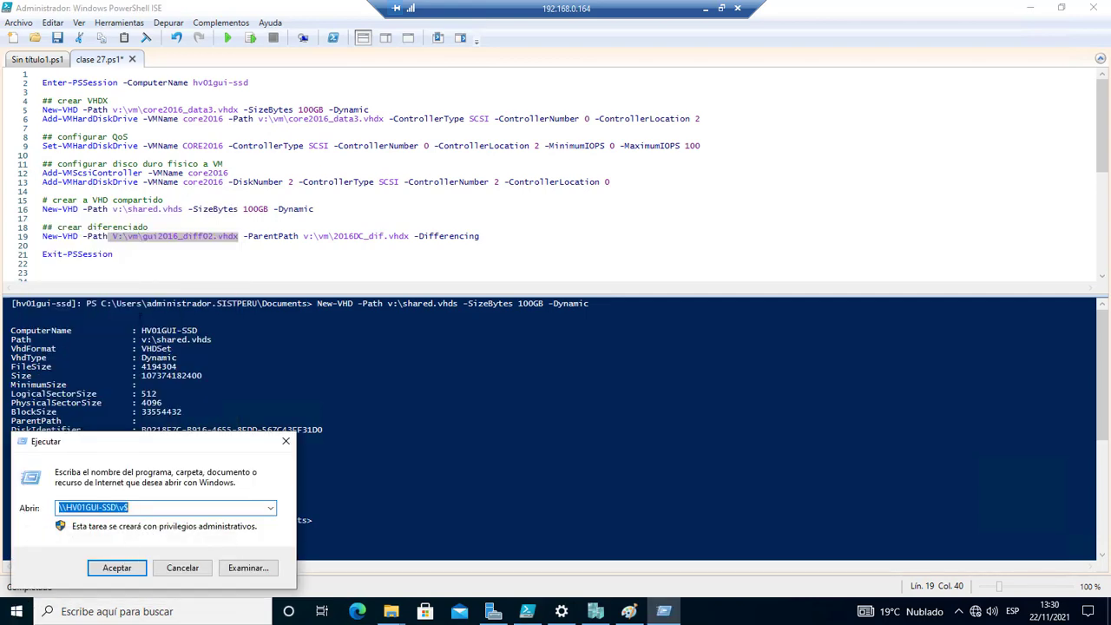
pyautogui.click(128, 576)
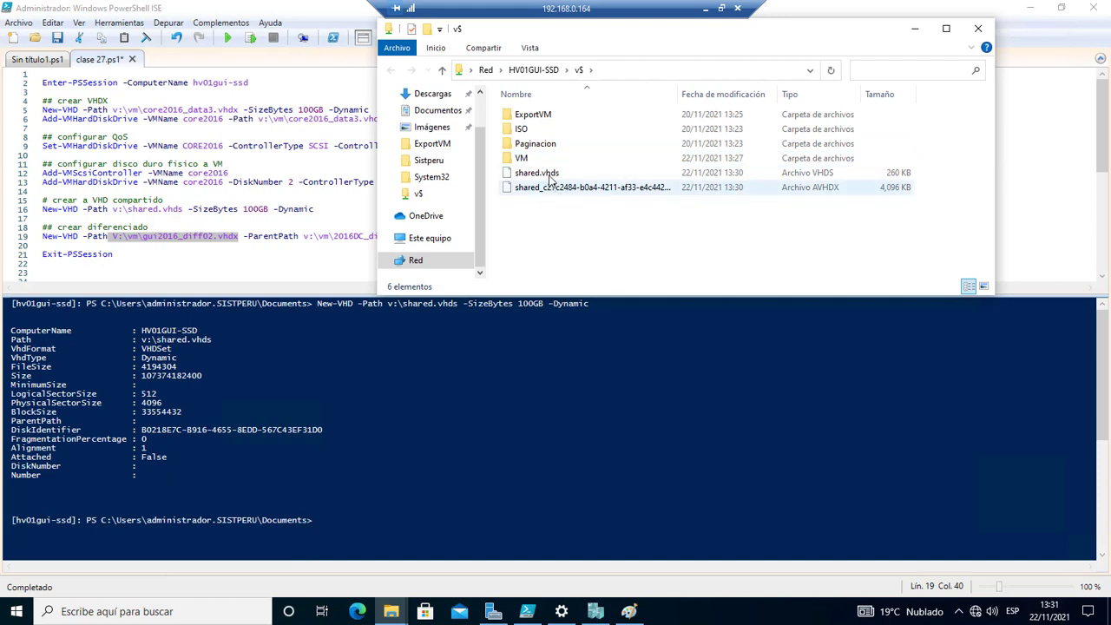
pyautogui.click(551, 187)
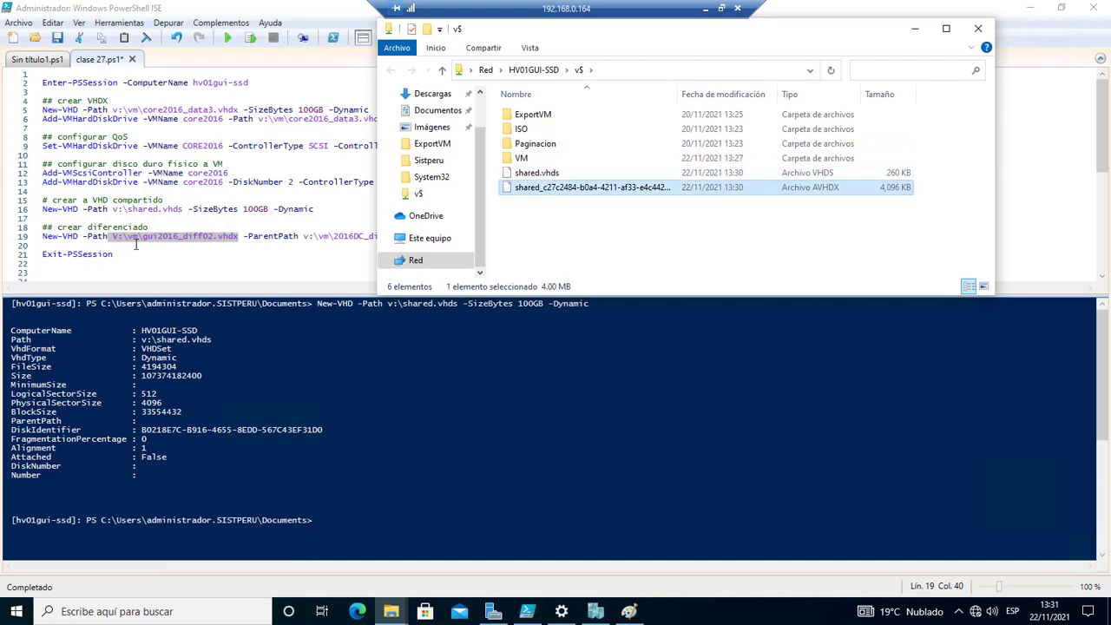
pyautogui.doubleClick(526, 158)
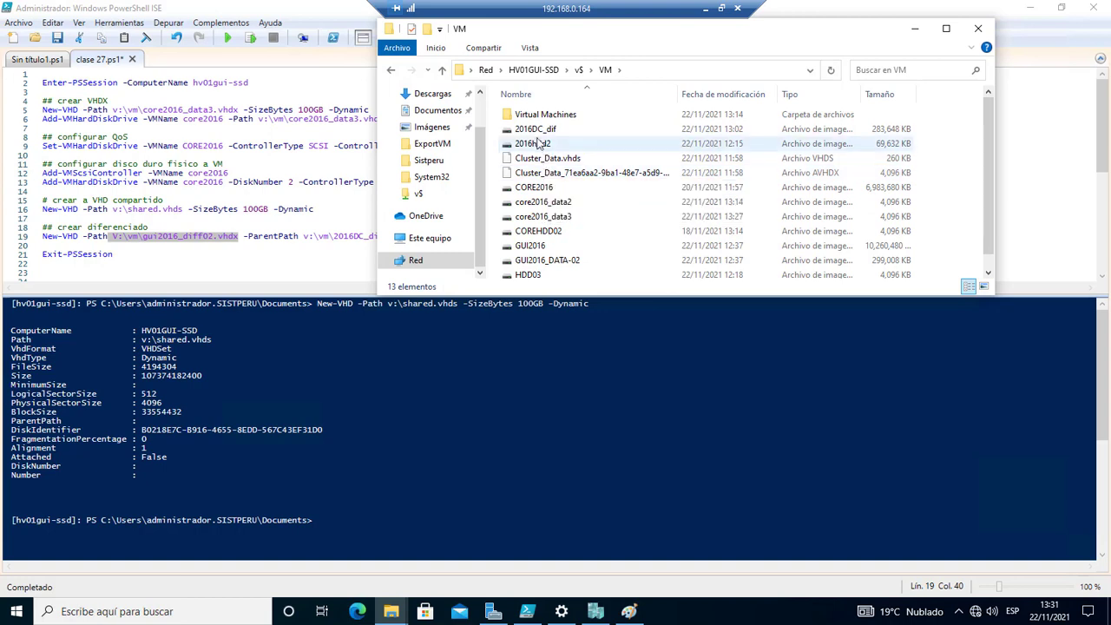
pyautogui.scroll(-1, 554, 273)
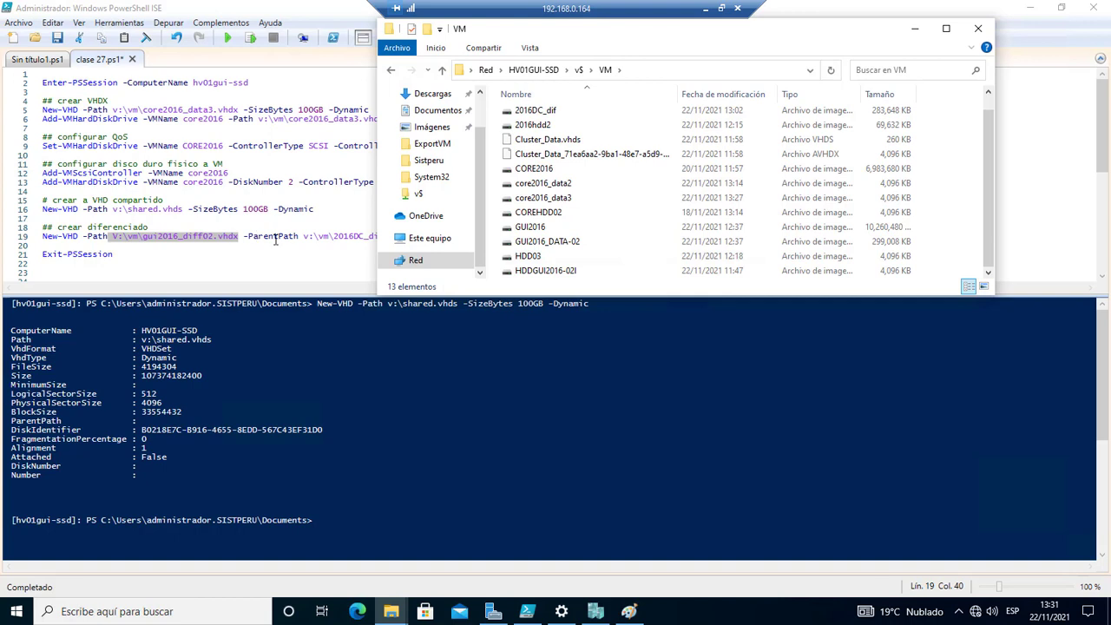
pyautogui.click(276, 239)
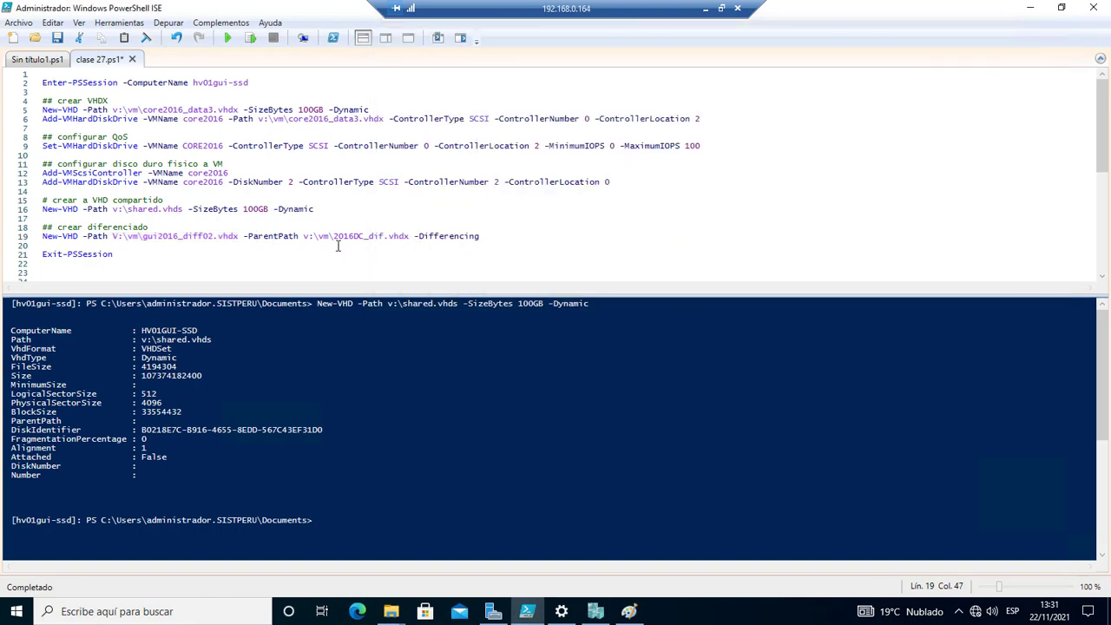
# Confirm the parent disk 2016DC_dif.vhdx in Explorer, placed beside the script's line 19.
pyautogui.moveTo(413, 237); pyautogui.dragTo(303, 236)
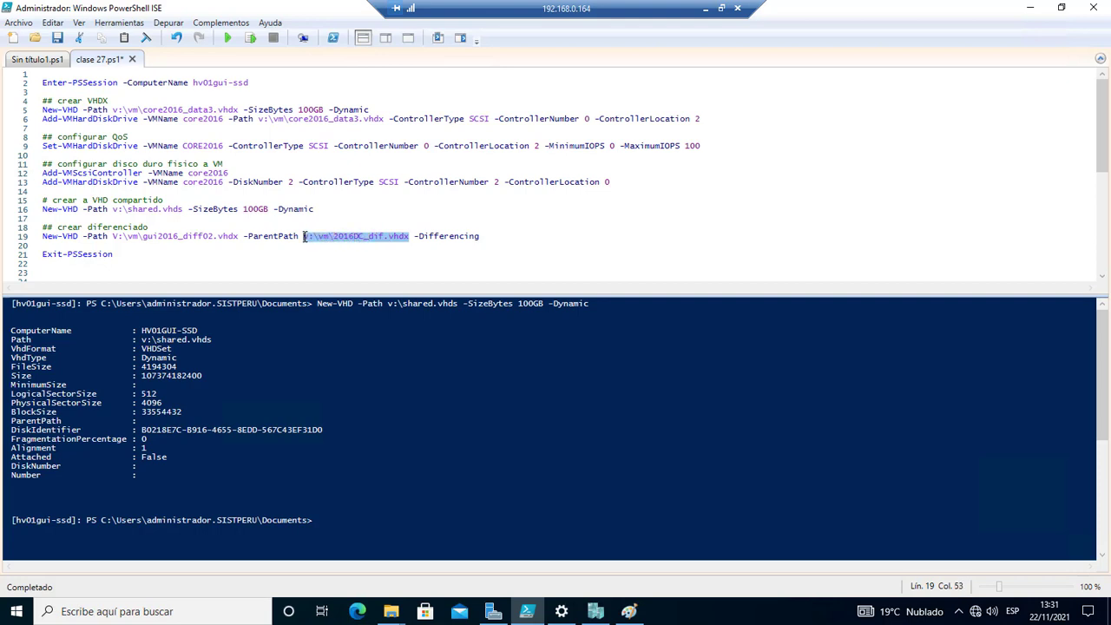
pyautogui.hotkey('alt', 'Tab')
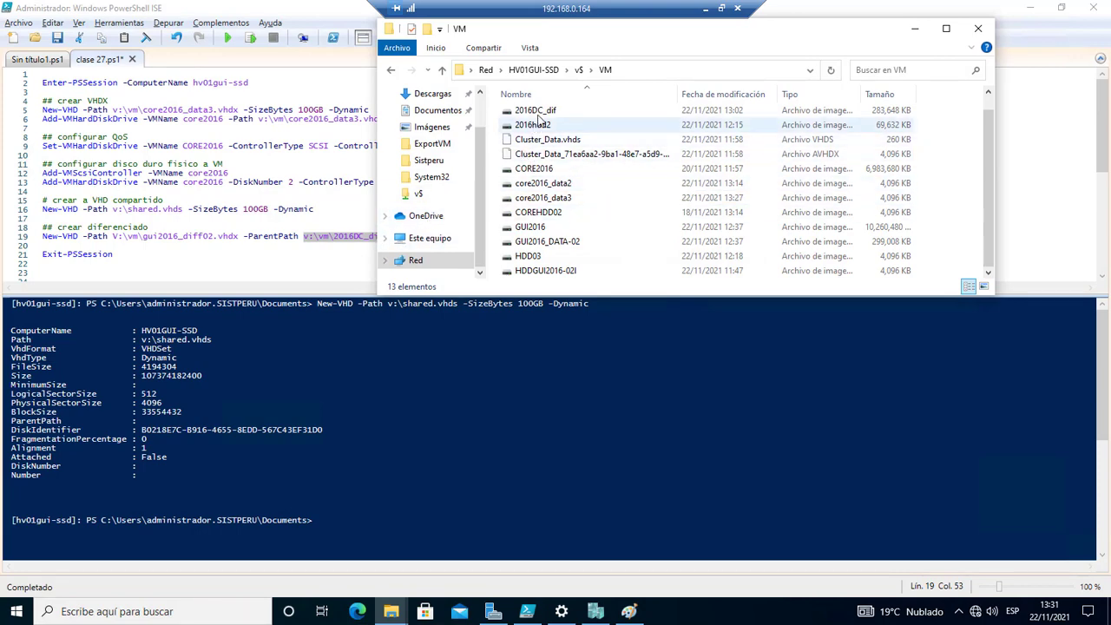
pyautogui.click(554, 109)
pyautogui.moveTo(533, 40); pyautogui.dragTo(737, 84)
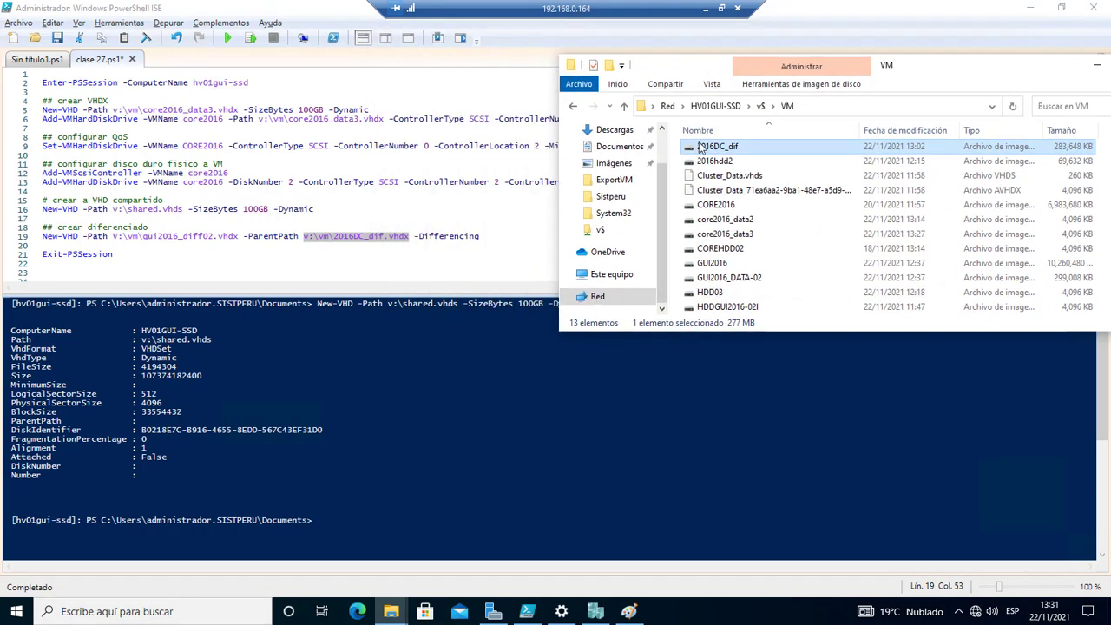
# Run line 19 to create gui2016_diff02.vhdx, then run Exit-PSSession to leave hv01gui-ssd.
pyautogui.click(488, 237)
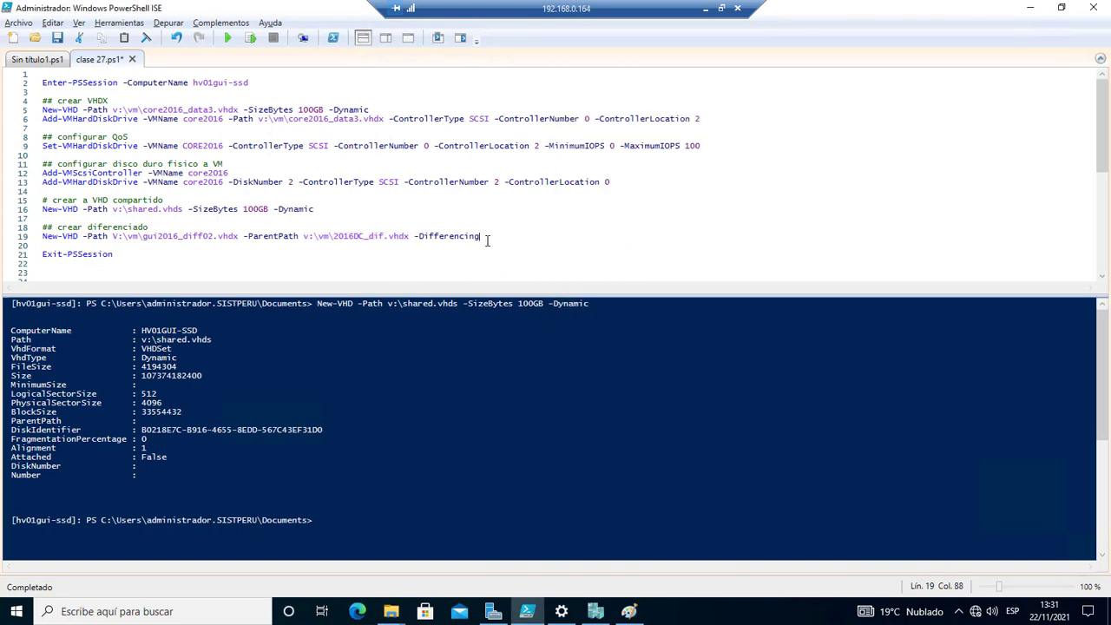
pyautogui.click(250, 38)
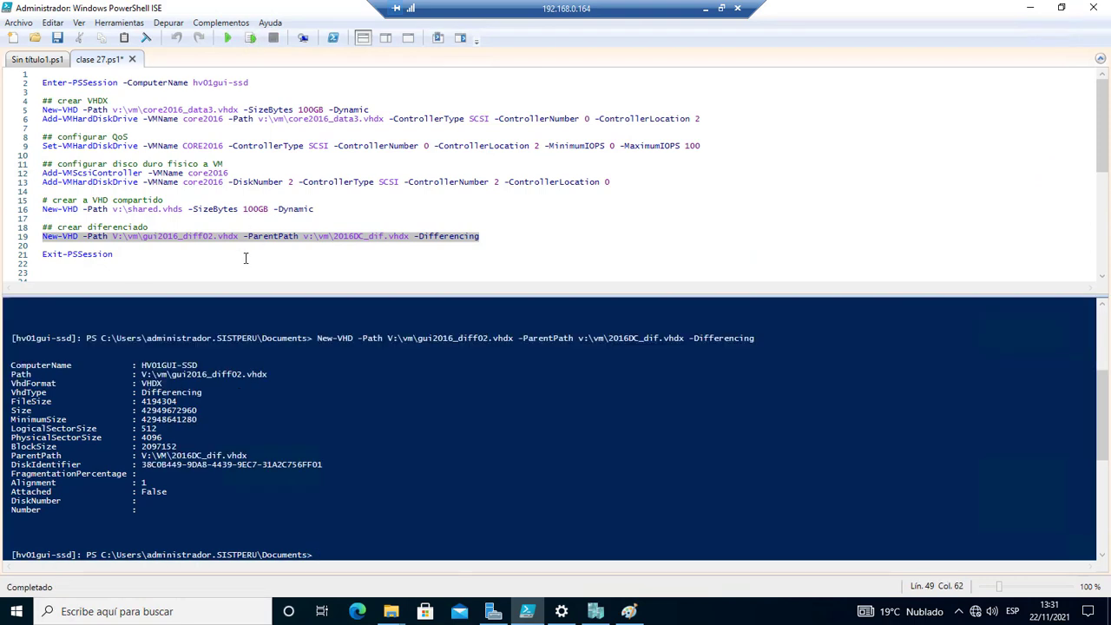
pyautogui.click(141, 257)
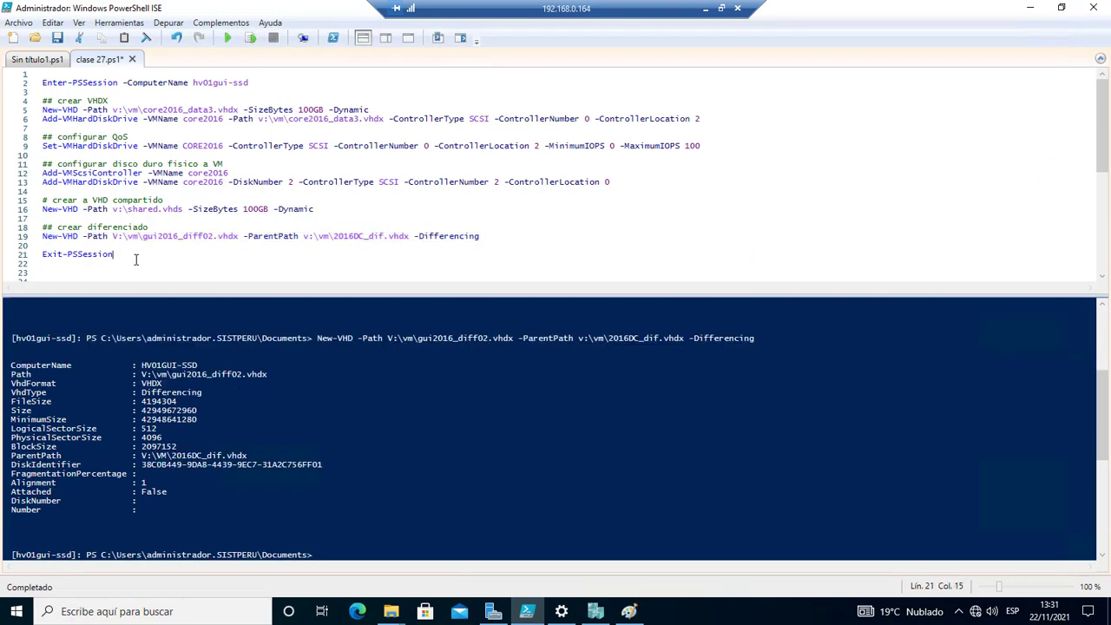
pyautogui.click(249, 41)
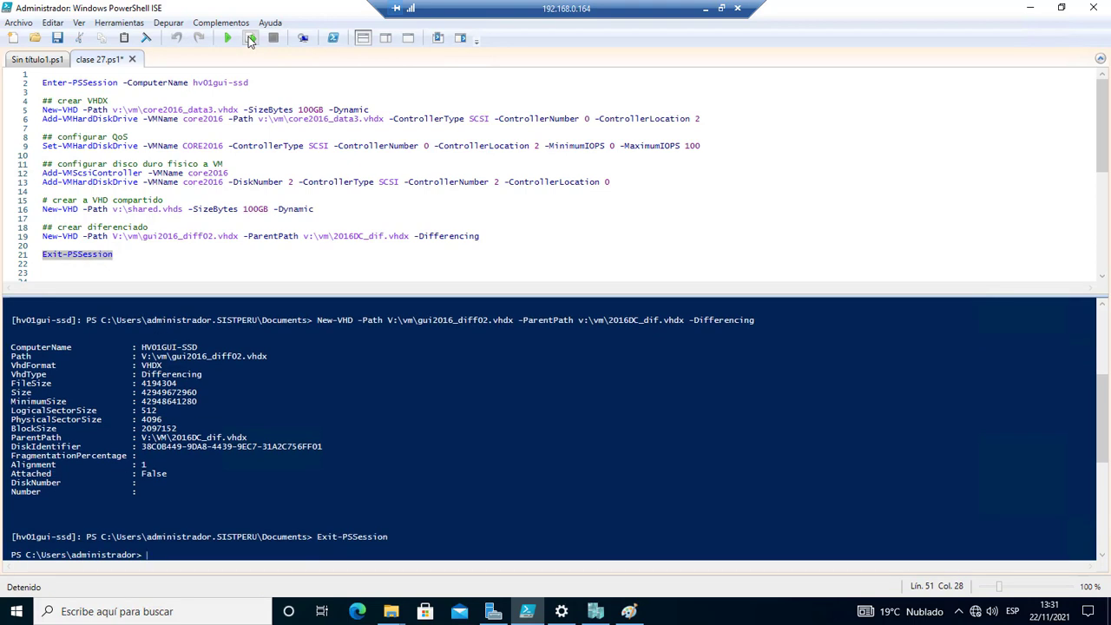